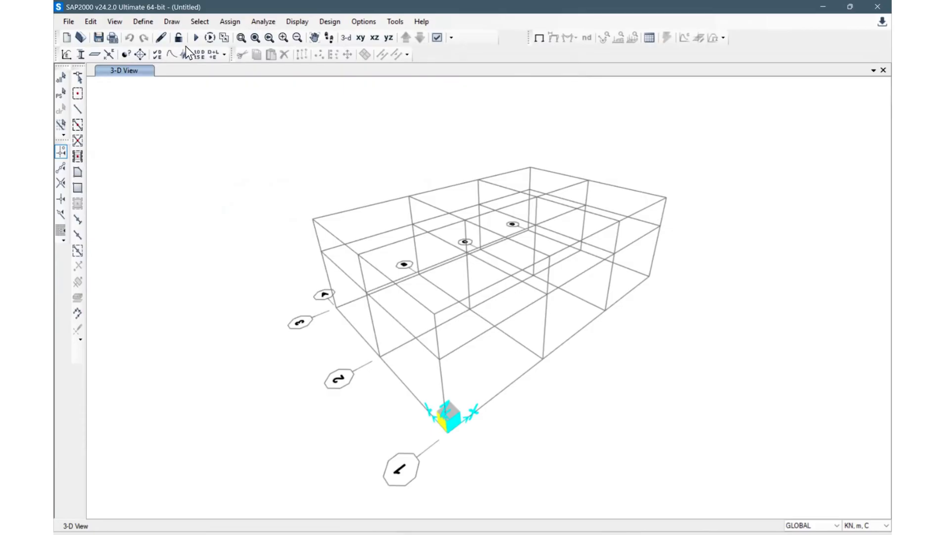
{"action": "left_click", "coordinate": [143, 21]}
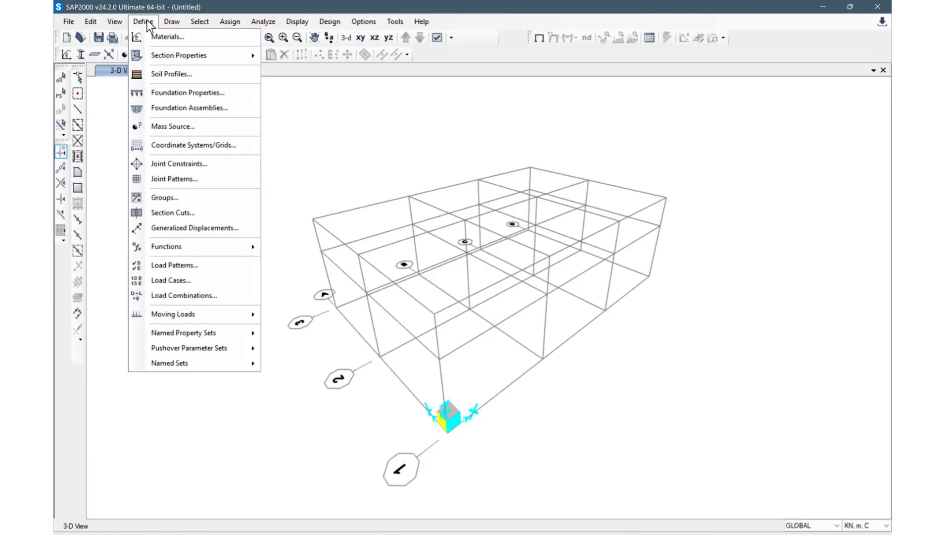
{"action": "left_click", "coordinate": [294, 92]}
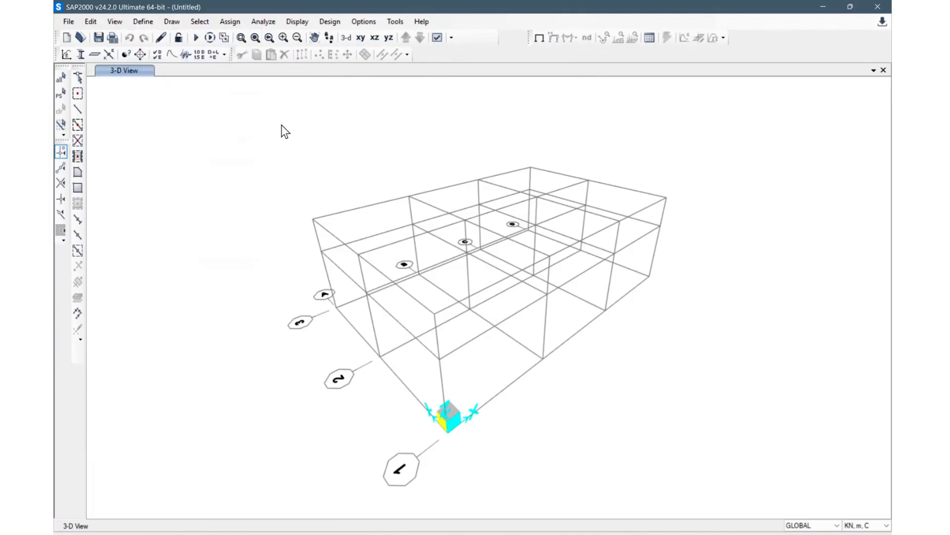
Step: Open the material definitions and review the 4000Psi concrete material's properties
{"action": "left_click", "coordinate": [143, 23]}
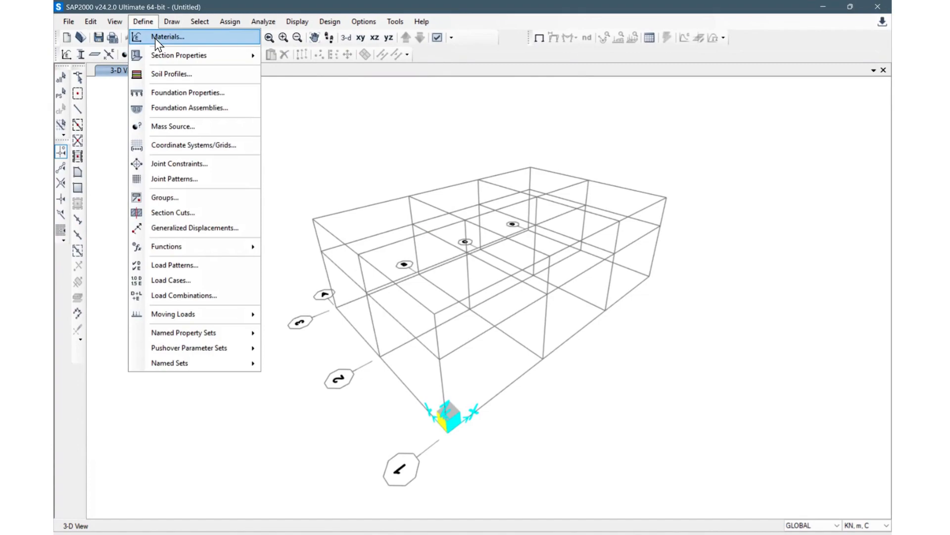
{"action": "left_click", "coordinate": [155, 38]}
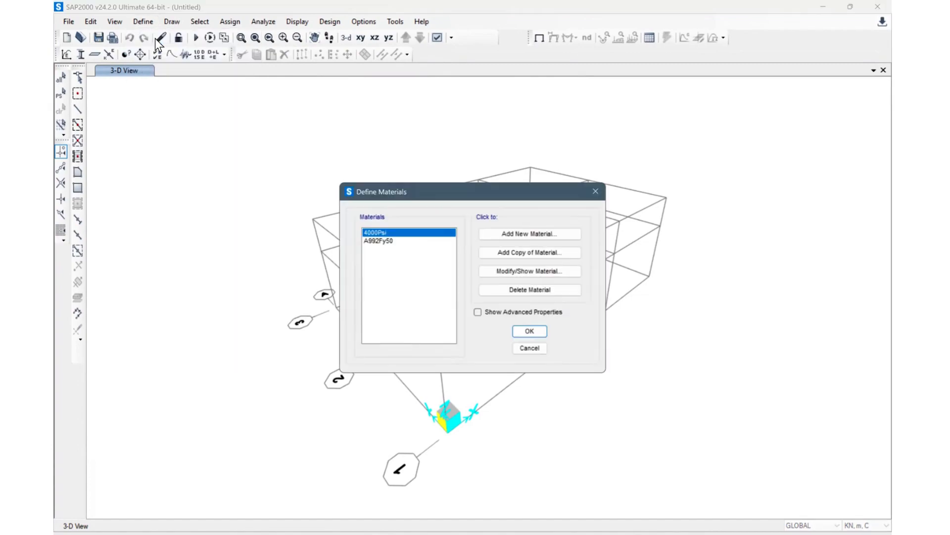
{"action": "left_click", "coordinate": [388, 241]}
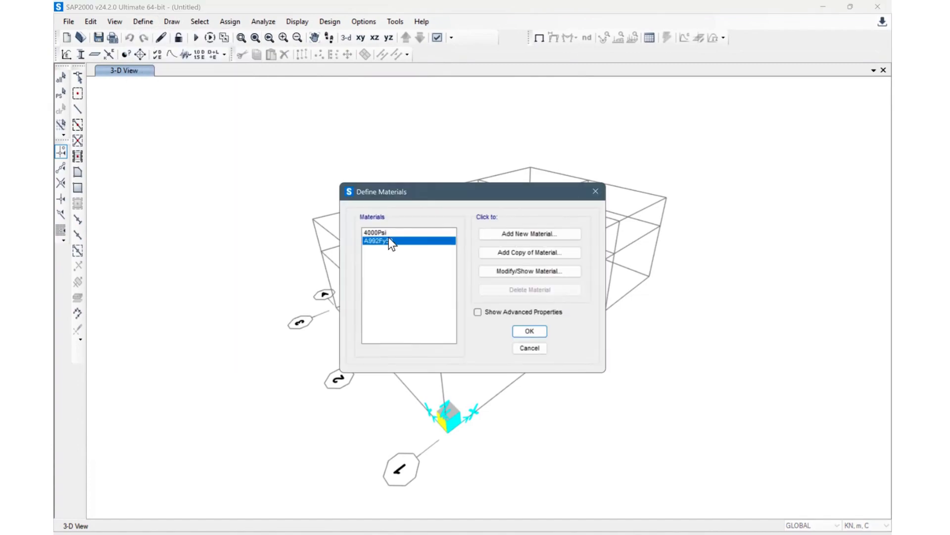
{"action": "left_click", "coordinate": [399, 233]}
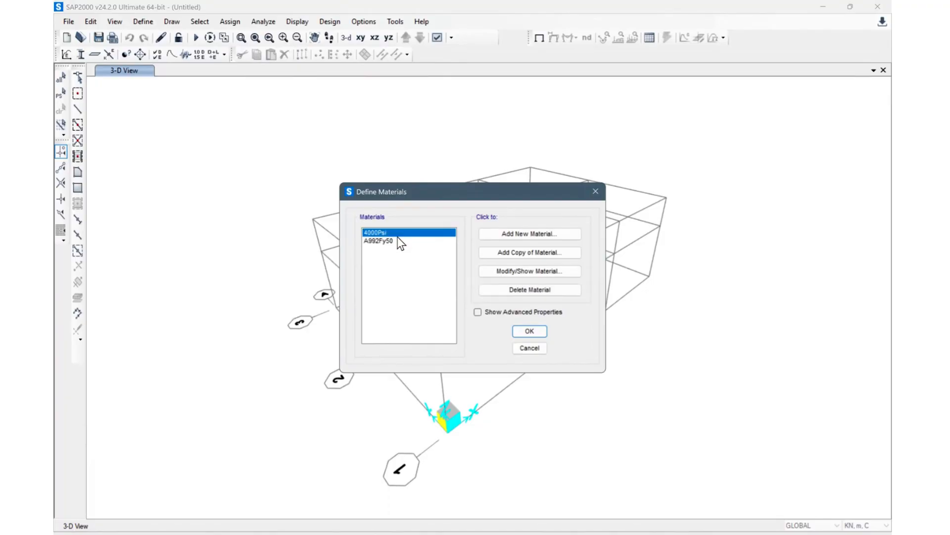
{"action": "left_click", "coordinate": [391, 241]}
{"action": "left_click", "coordinate": [402, 232]}
{"action": "left_click", "coordinate": [516, 272]}
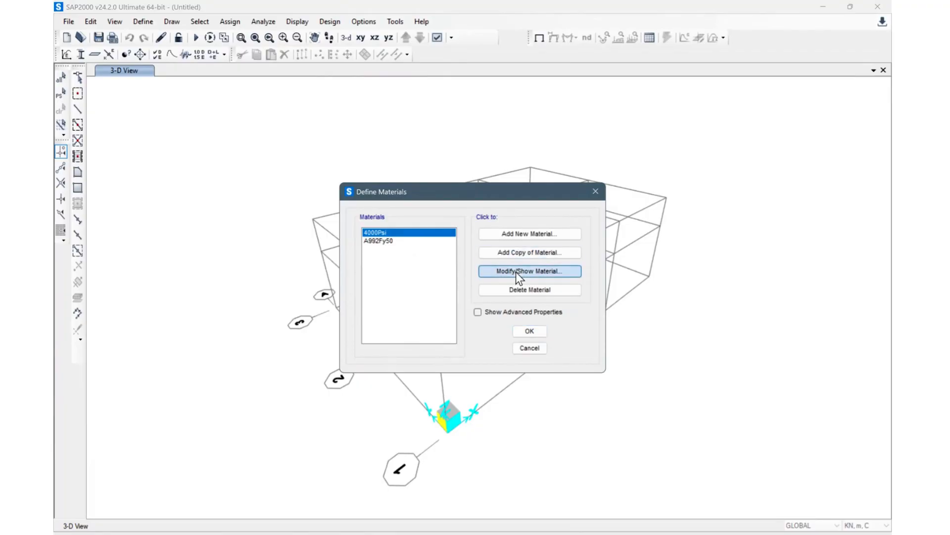
{"action": "left_click", "coordinate": [516, 272]}
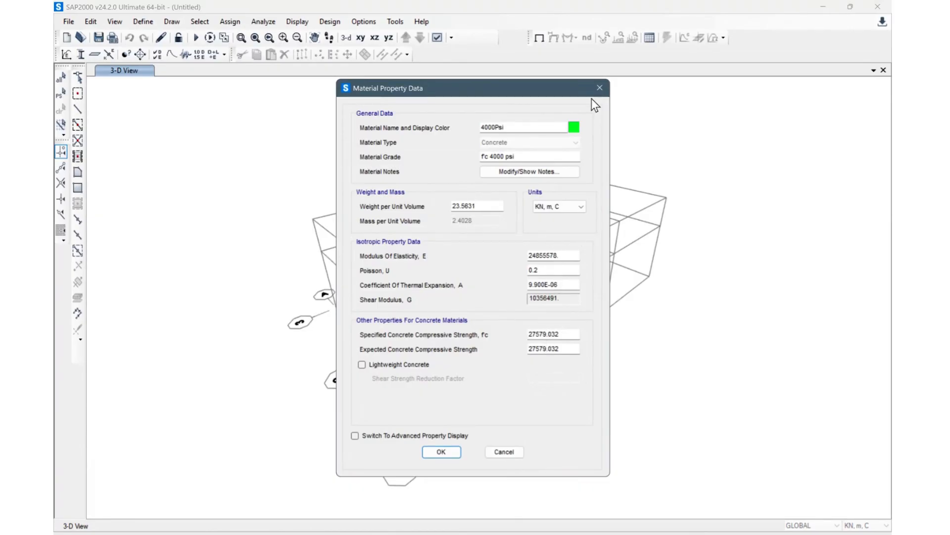
{"action": "left_click", "coordinate": [600, 88]}
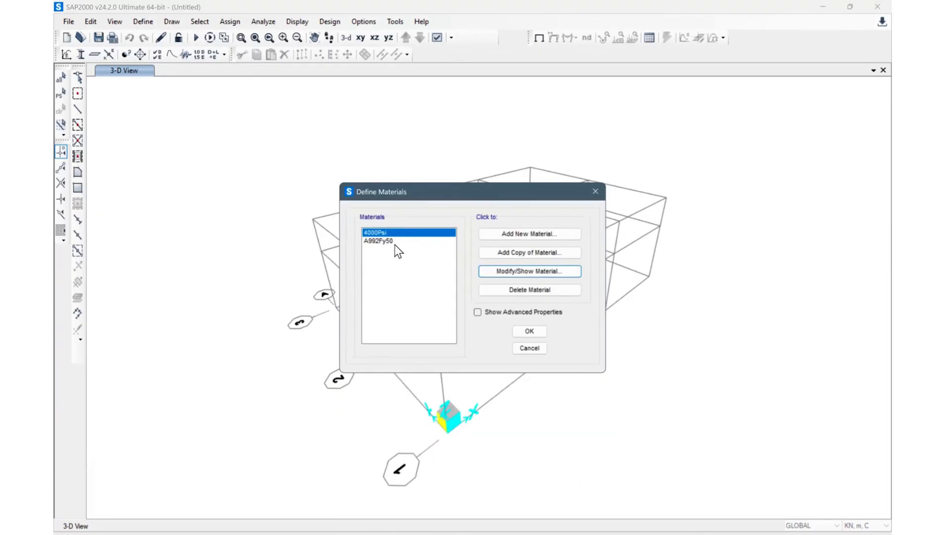
Step: Review the A992Fy50 steel material's properties and close the materials list
{"action": "left_click", "coordinate": [394, 241]}
{"action": "left_click", "coordinate": [539, 271]}
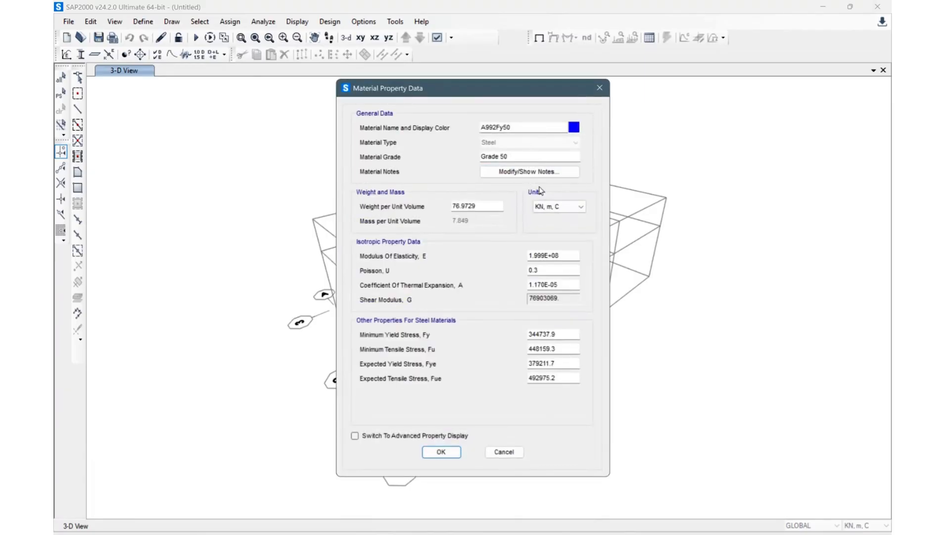
{"action": "left_click", "coordinate": [600, 88]}
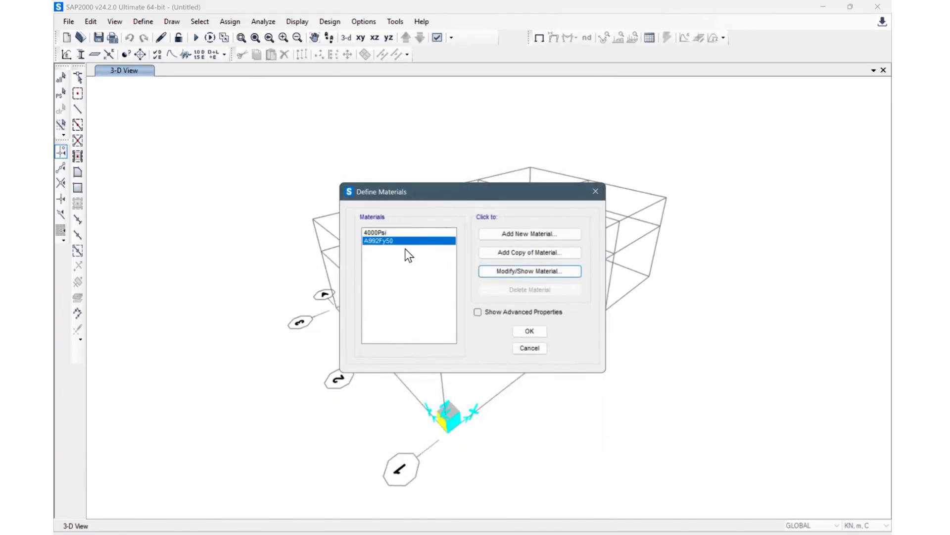
{"action": "left_click", "coordinate": [402, 234]}
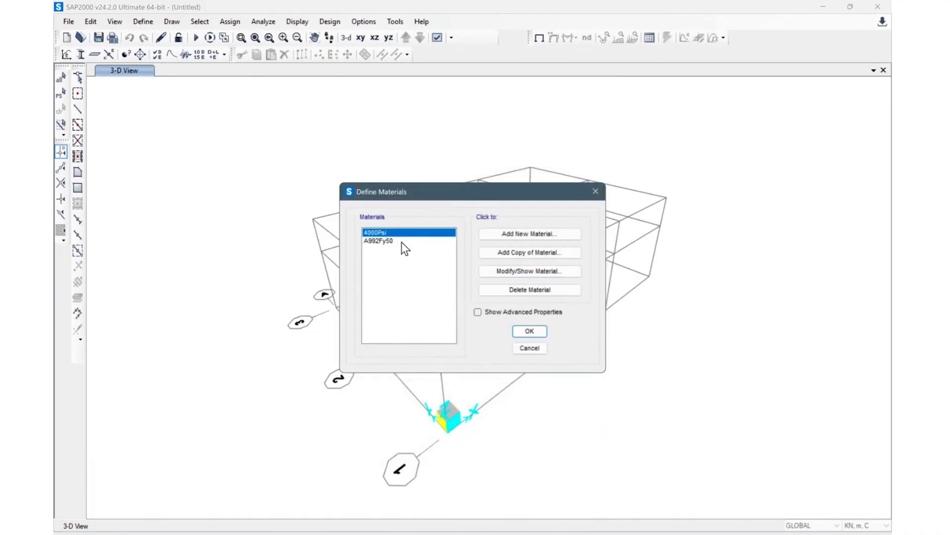
{"action": "left_click", "coordinate": [402, 241]}
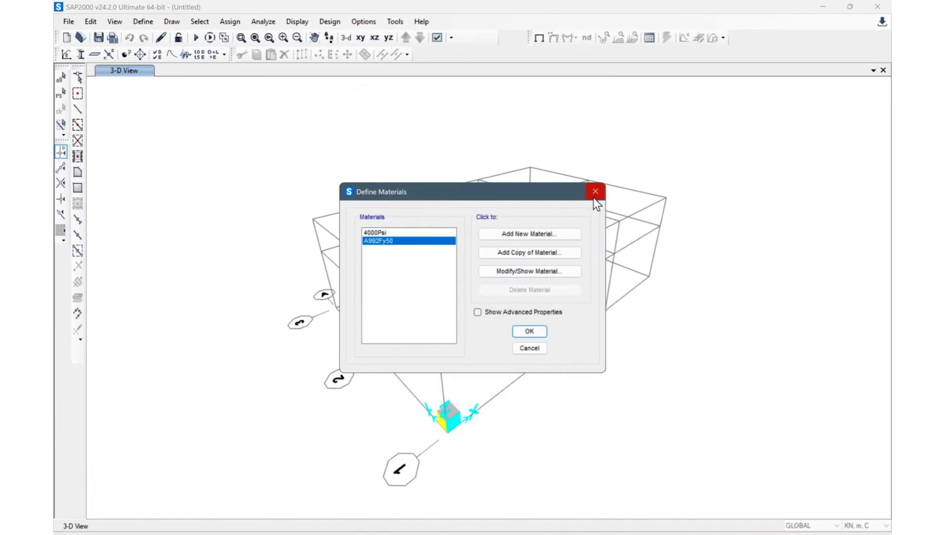
{"action": "left_click", "coordinate": [431, 232]}
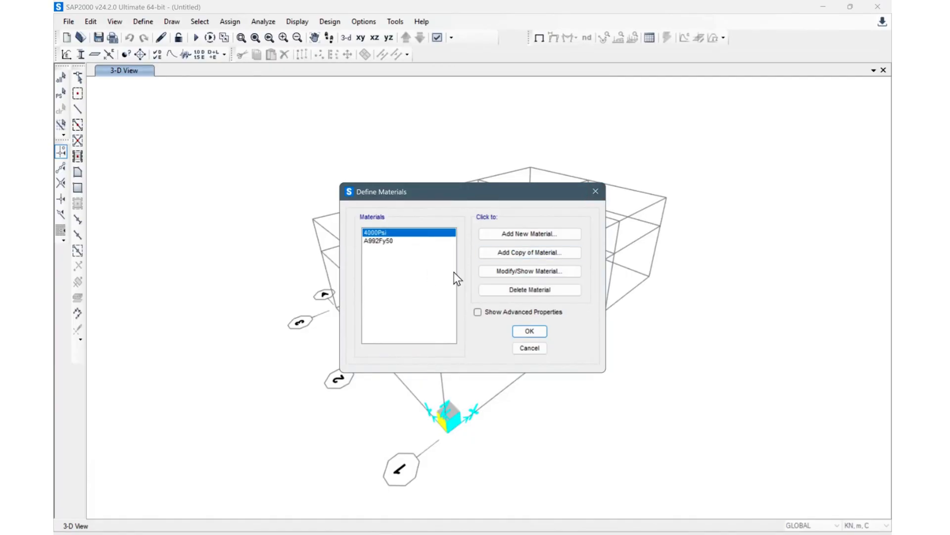
{"action": "left_click", "coordinate": [528, 331]}
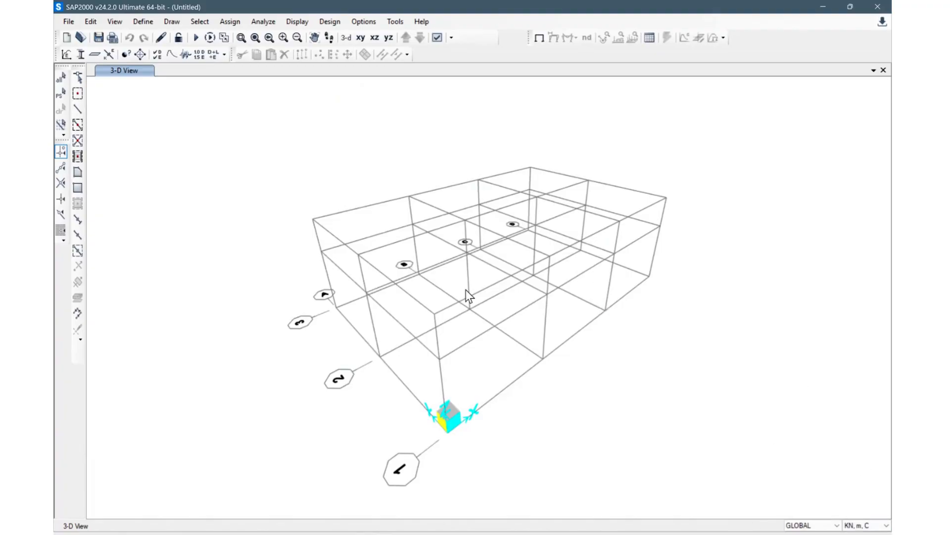
Step: Set the model's display units to KN, m, C
{"action": "left_click", "coordinate": [863, 525]}
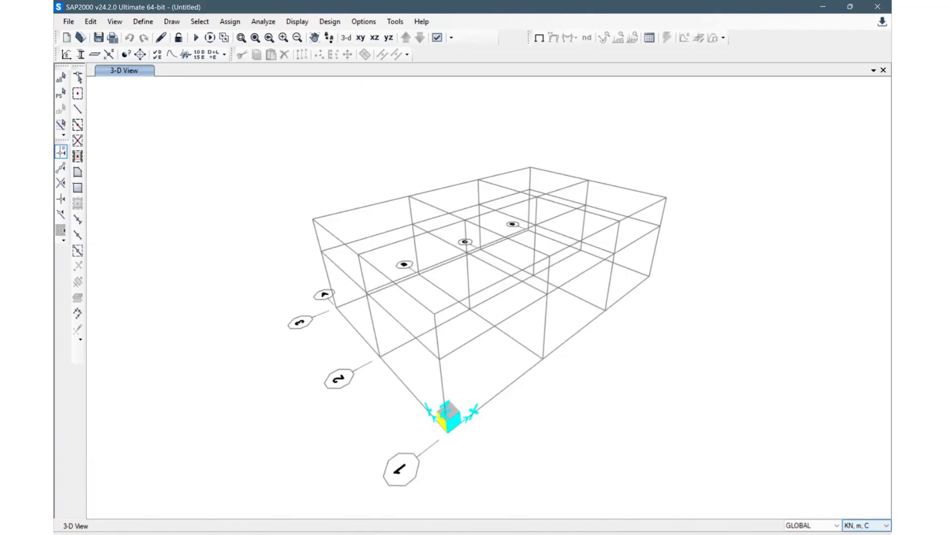
{"action": "left_click", "coordinate": [867, 525]}
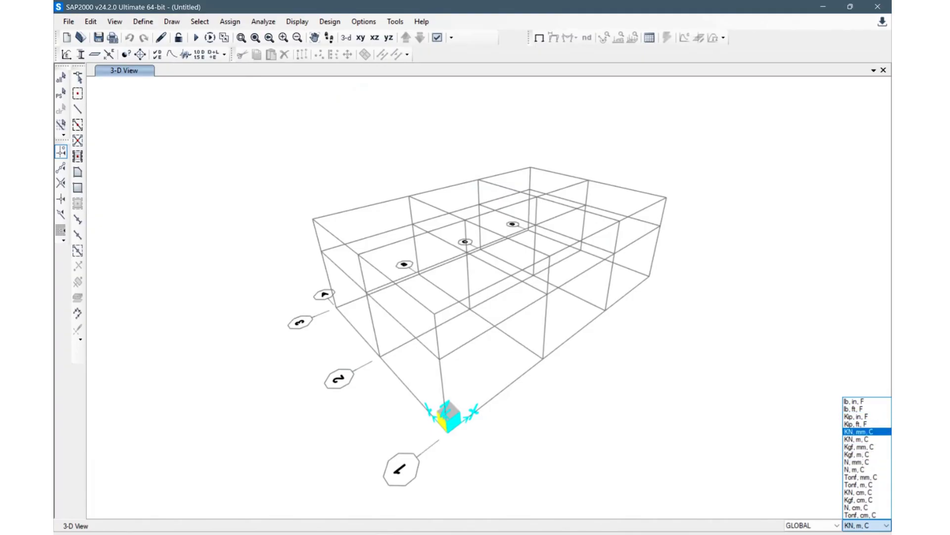
{"action": "left_click", "coordinate": [862, 439]}
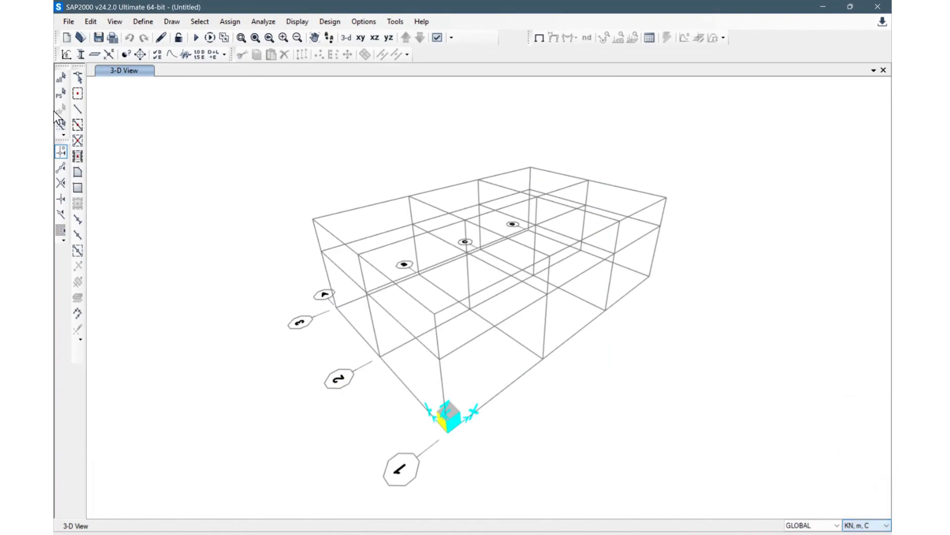
Step: Add a new ColdFormed material with standard ASTM A653 and grade SQ Grade 50
{"action": "left_click", "coordinate": [143, 22]}
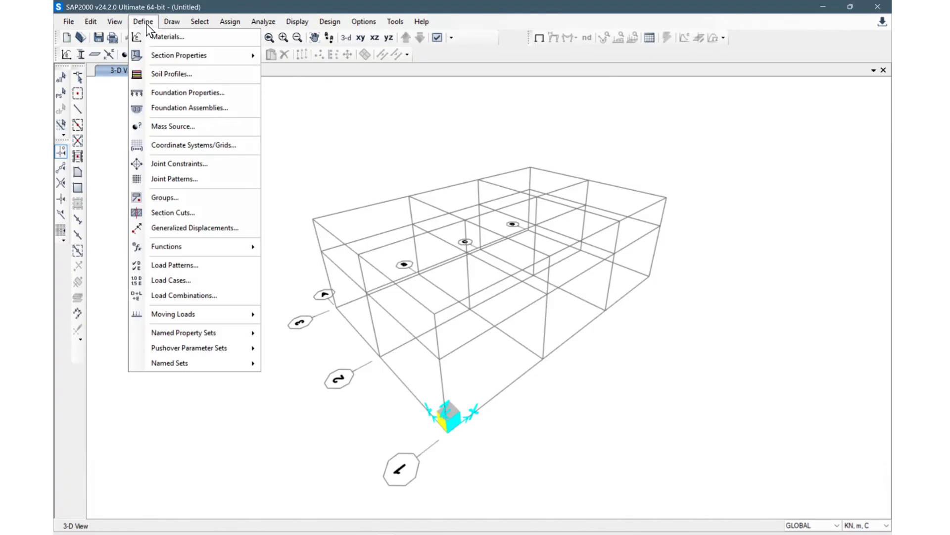
{"action": "left_click", "coordinate": [167, 36]}
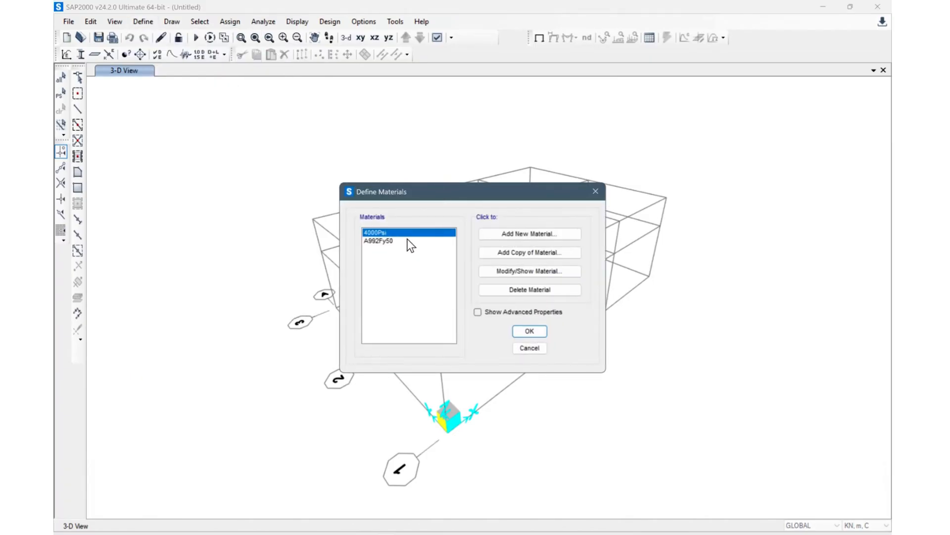
{"action": "left_click", "coordinate": [407, 241]}
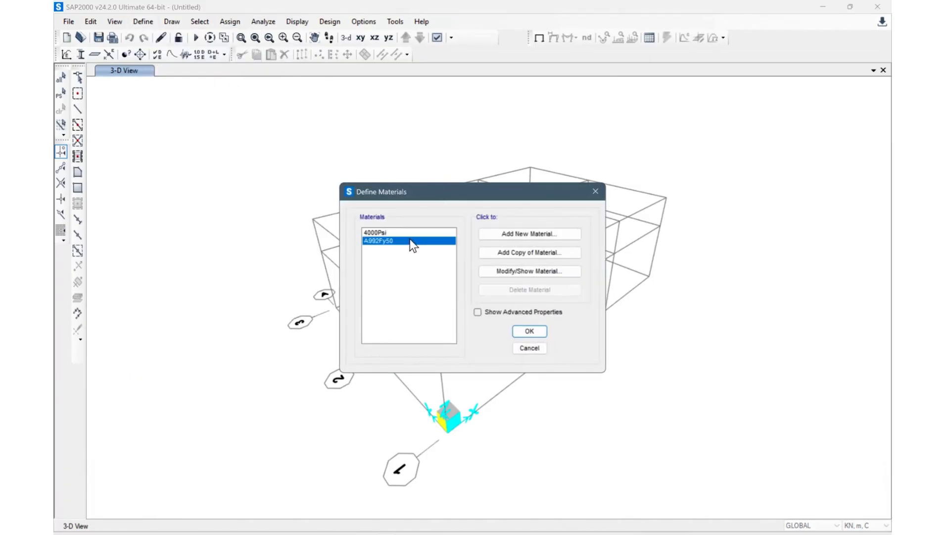
{"action": "left_click", "coordinate": [545, 233]}
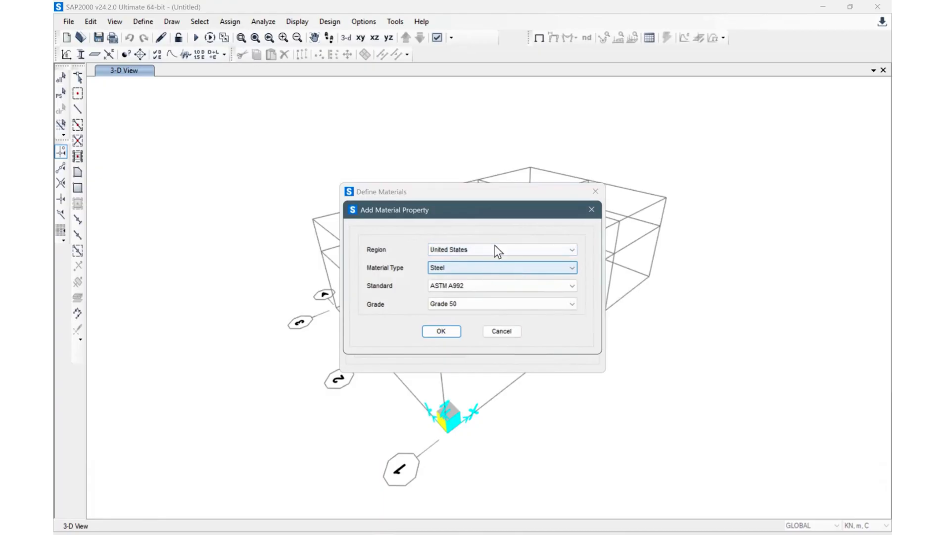
{"action": "left_click", "coordinate": [550, 266]}
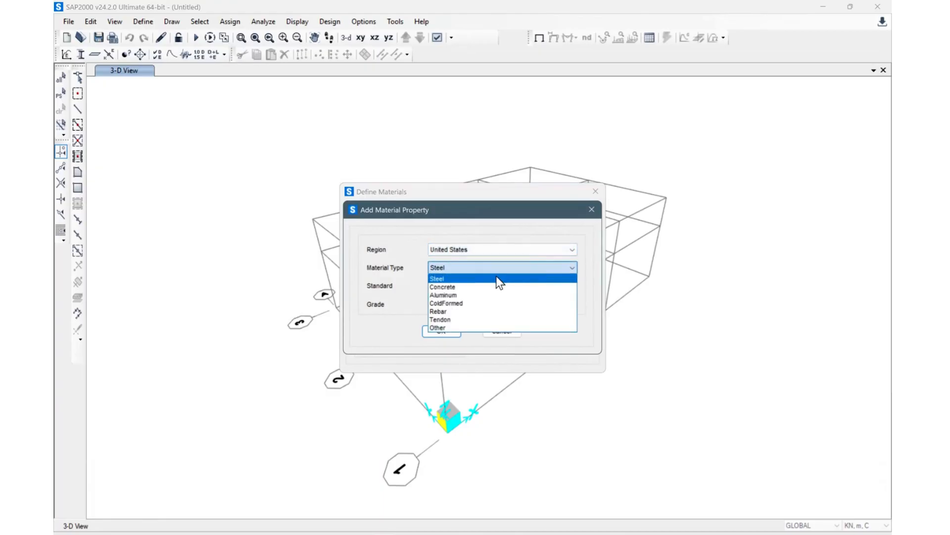
{"action": "left_click", "coordinate": [461, 304]}
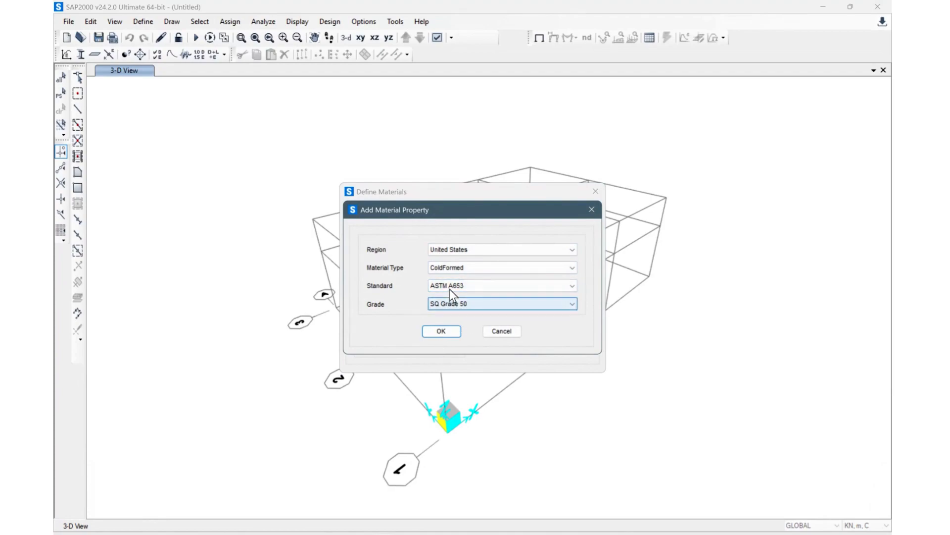
{"action": "left_click", "coordinate": [501, 308]}
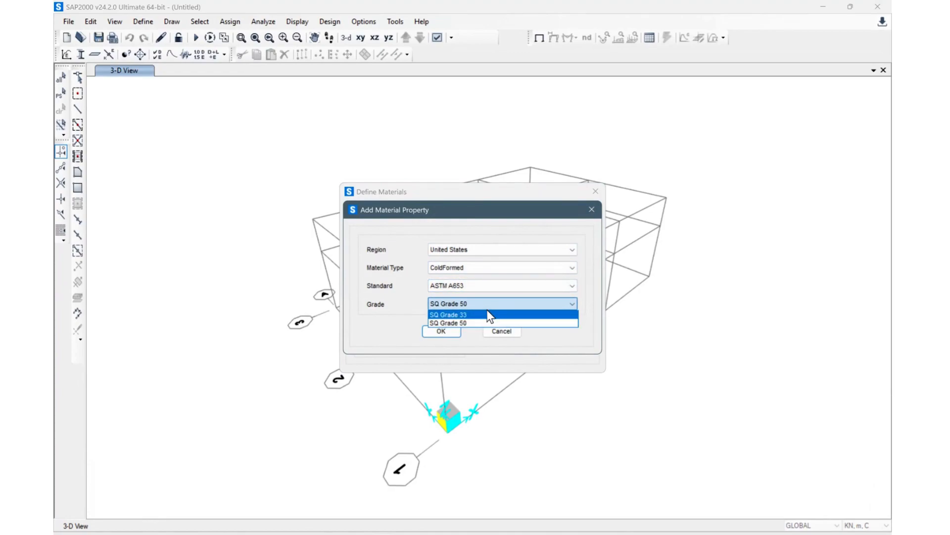
{"action": "left_click", "coordinate": [488, 300]}
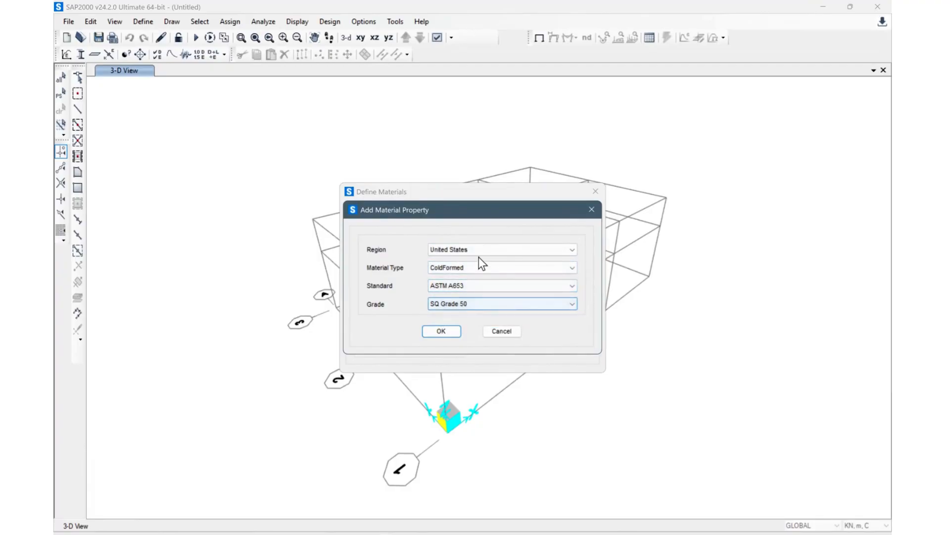
{"action": "left_click", "coordinate": [441, 331]}
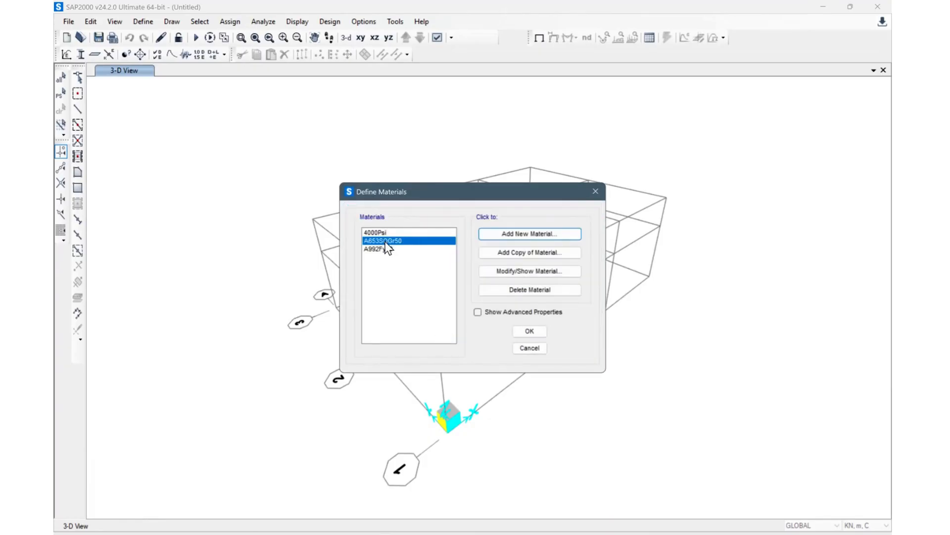
Step: Rename the new cold-formed material to Cold form and confirm its properties
{"action": "left_click", "coordinate": [524, 275]}
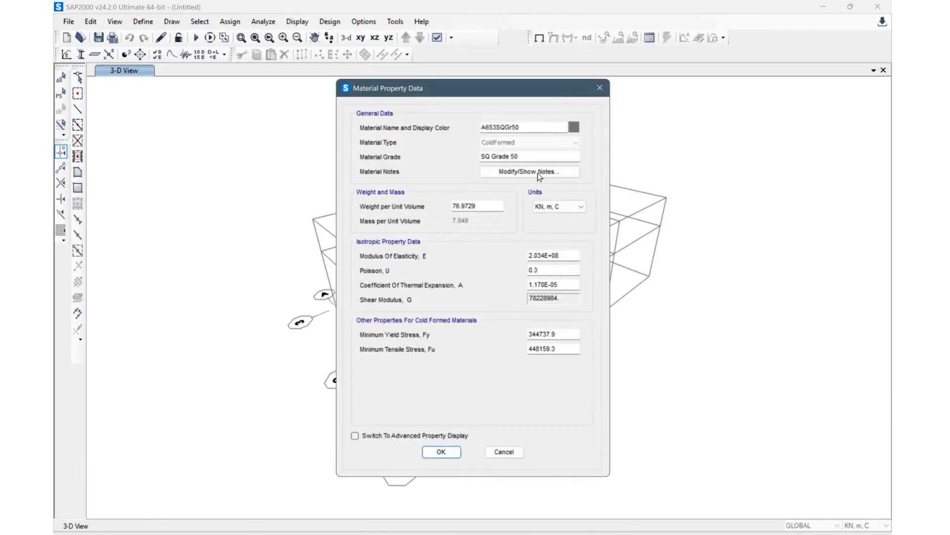
{"action": "double_click", "coordinate": [545, 127]}
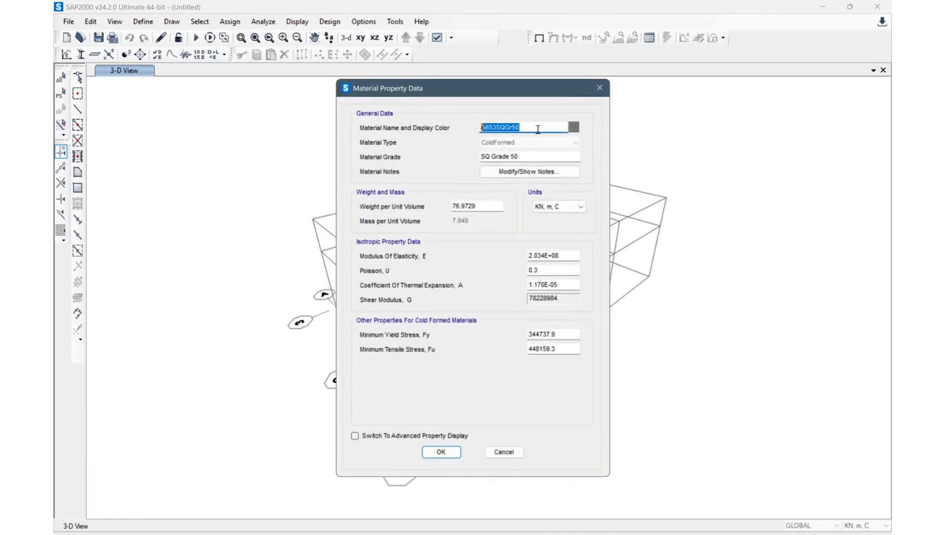
{"action": "type", "text": "Cold form"}
{"action": "left_click_drag", "start_coordinate": [500, 85], "coordinate": [494, 53]}
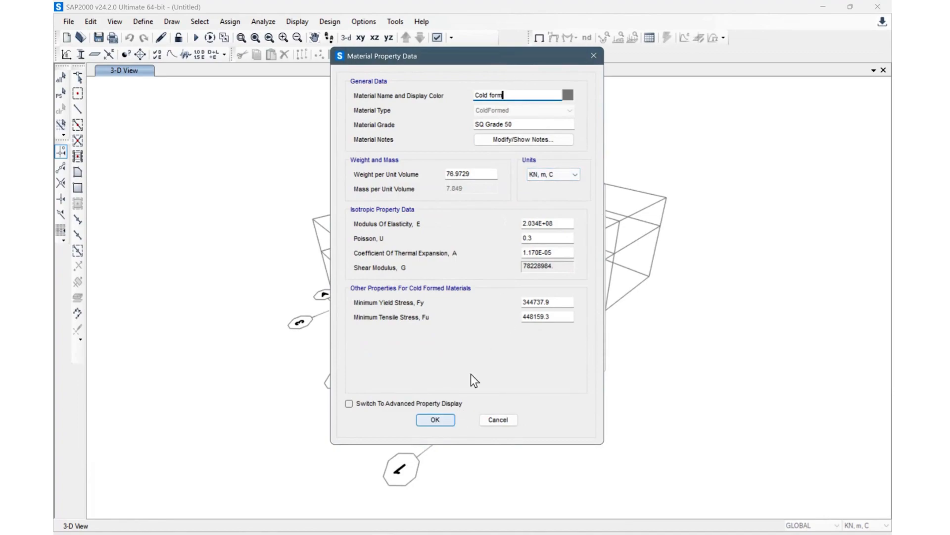
{"action": "left_click", "coordinate": [446, 419]}
Step: Review the Cold form material's elastic and strength properties
{"action": "left_click", "coordinate": [403, 246]}
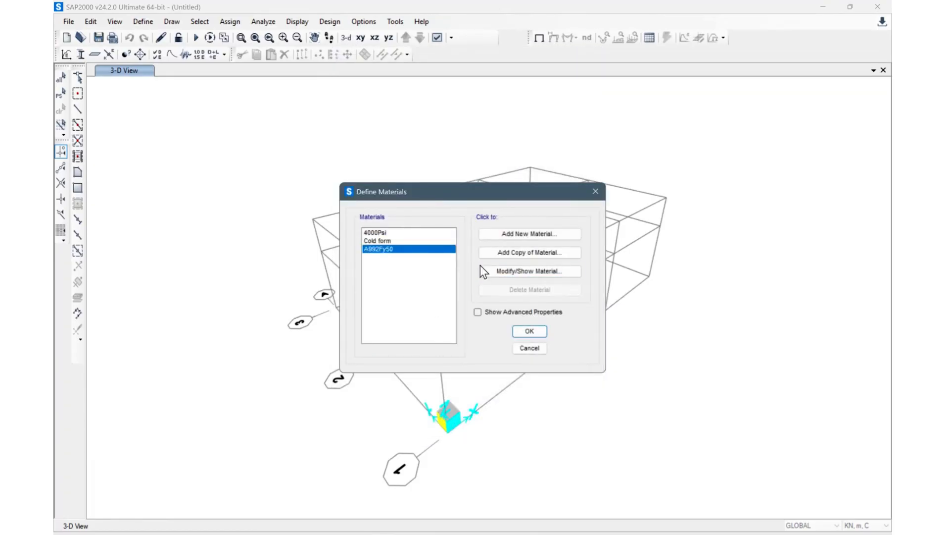
{"action": "left_click", "coordinate": [409, 240]}
{"action": "left_click", "coordinate": [538, 270]}
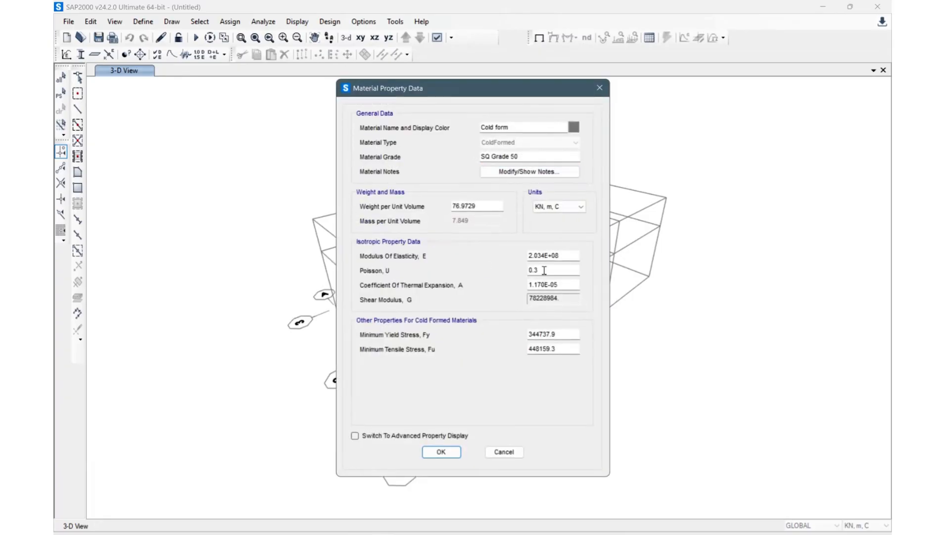
{"action": "left_click", "coordinate": [566, 258]}
{"action": "left_click", "coordinate": [562, 270]}
{"action": "left_click", "coordinate": [557, 335]}
{"action": "left_click_drag", "start_coordinate": [503, 93], "coordinate": [507, 50]}
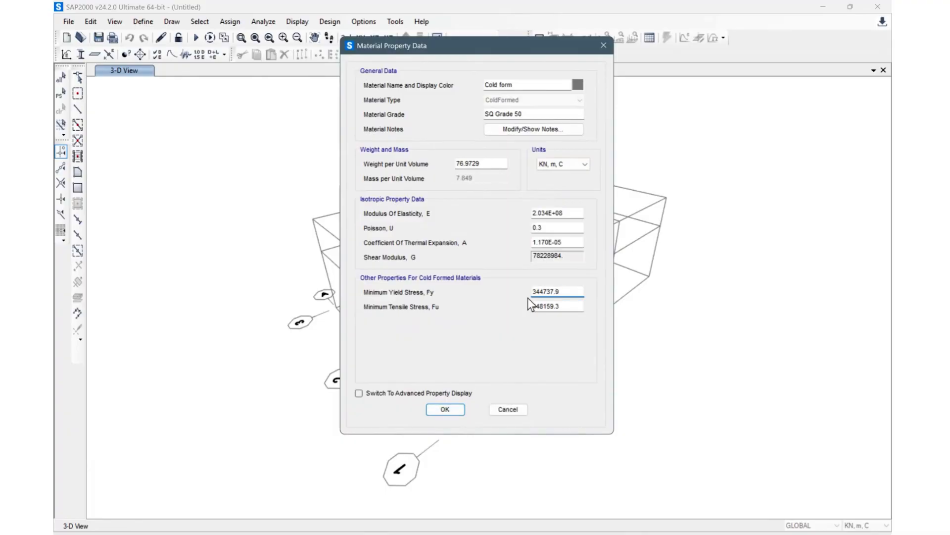
{"action": "left_click", "coordinate": [445, 408]}
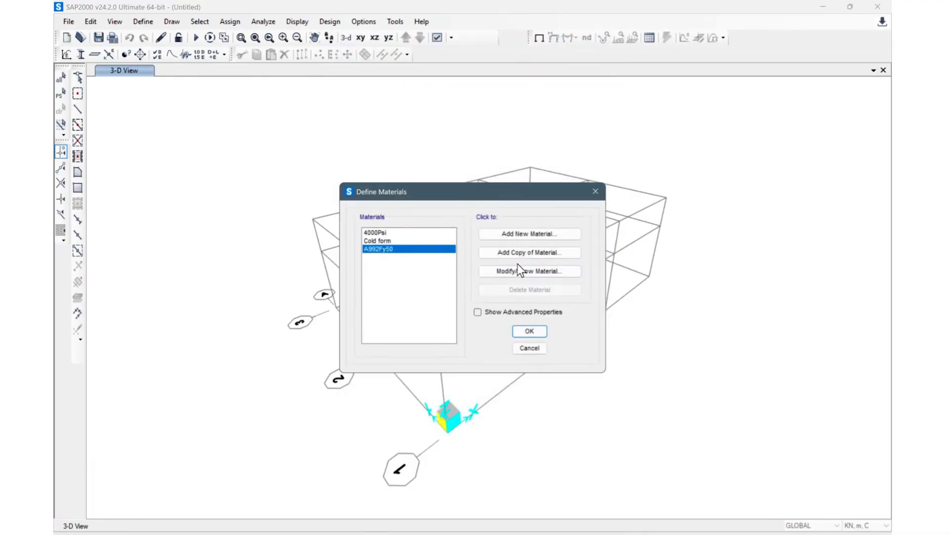
Step: Review the A992Fy50 steel material's properties
{"action": "left_click", "coordinate": [530, 271]}
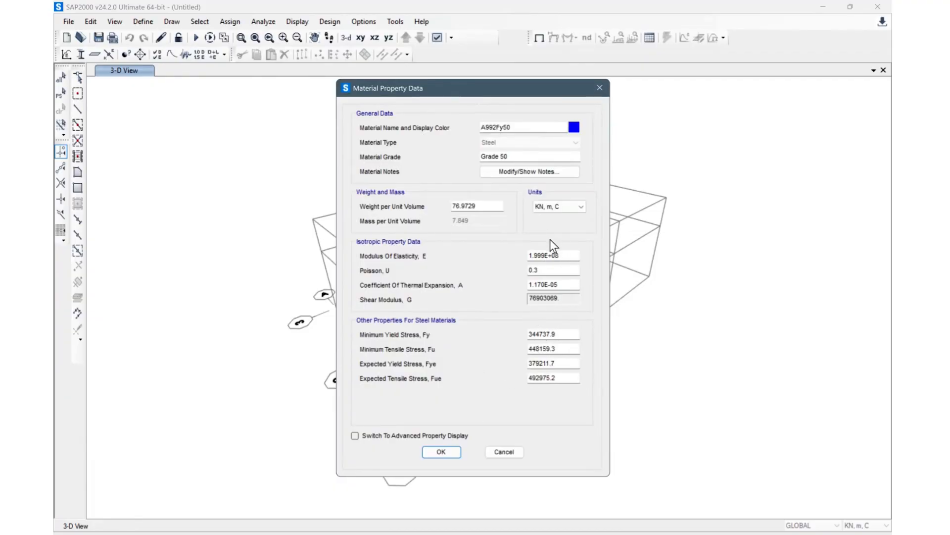
{"action": "left_click", "coordinate": [599, 88]}
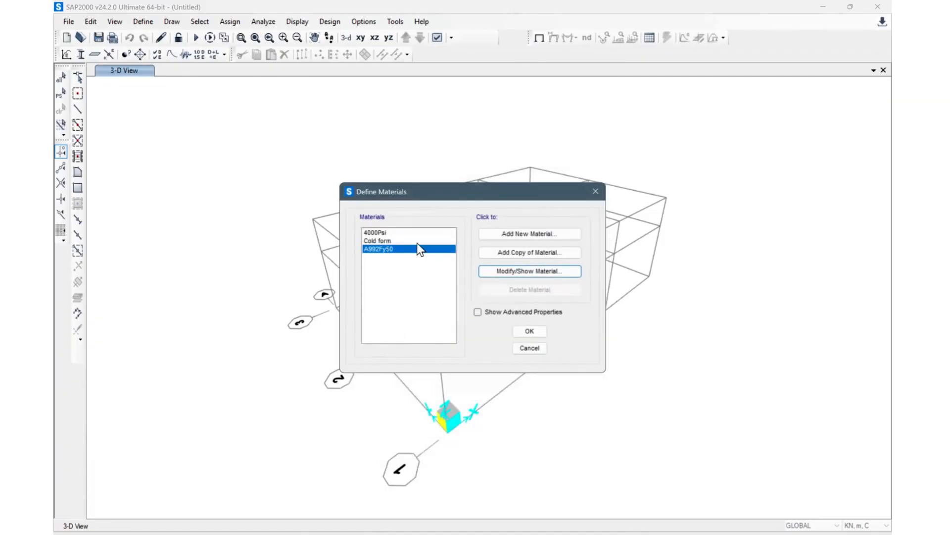
{"action": "left_click", "coordinate": [417, 243]}
{"action": "left_click", "coordinate": [414, 246]}
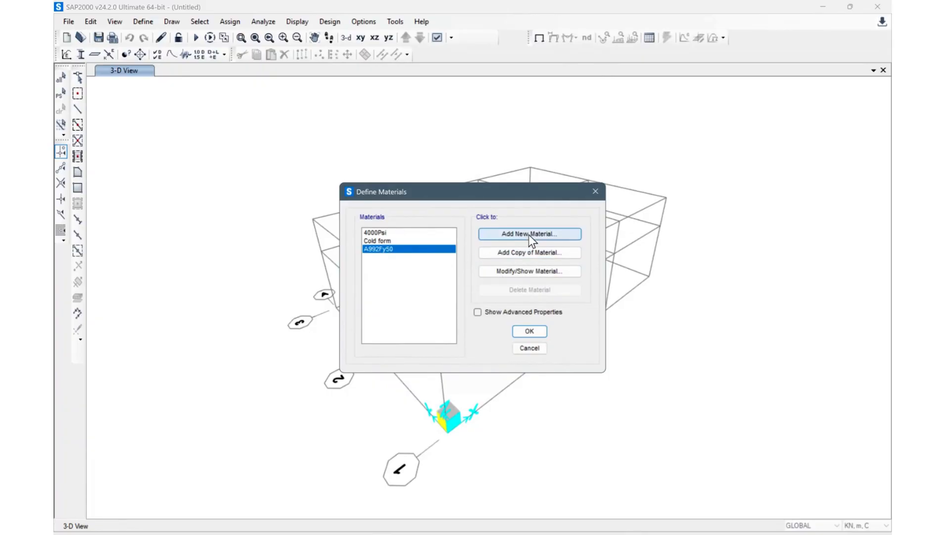
Step: Add a new Rebar material with standard ASTM A615
{"action": "left_click", "coordinate": [528, 234]}
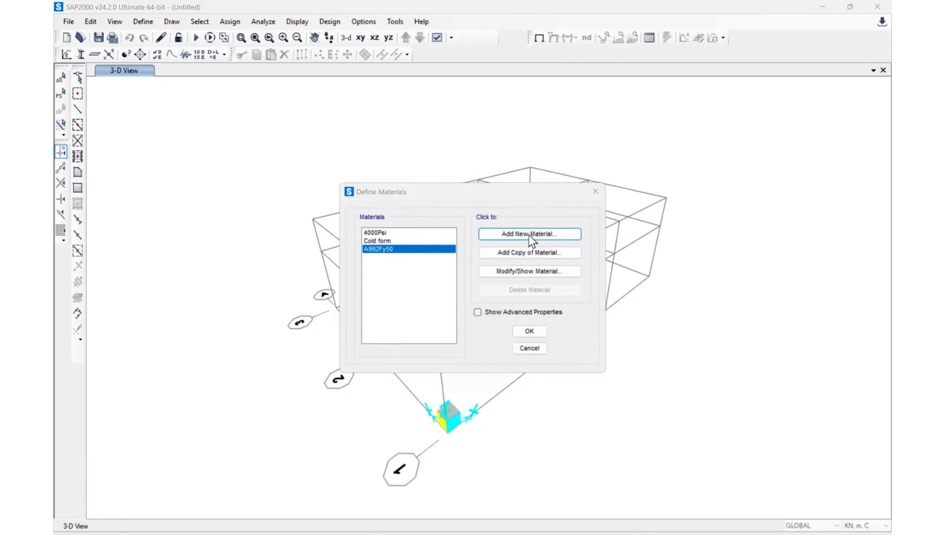
{"action": "left_click", "coordinate": [484, 267]}
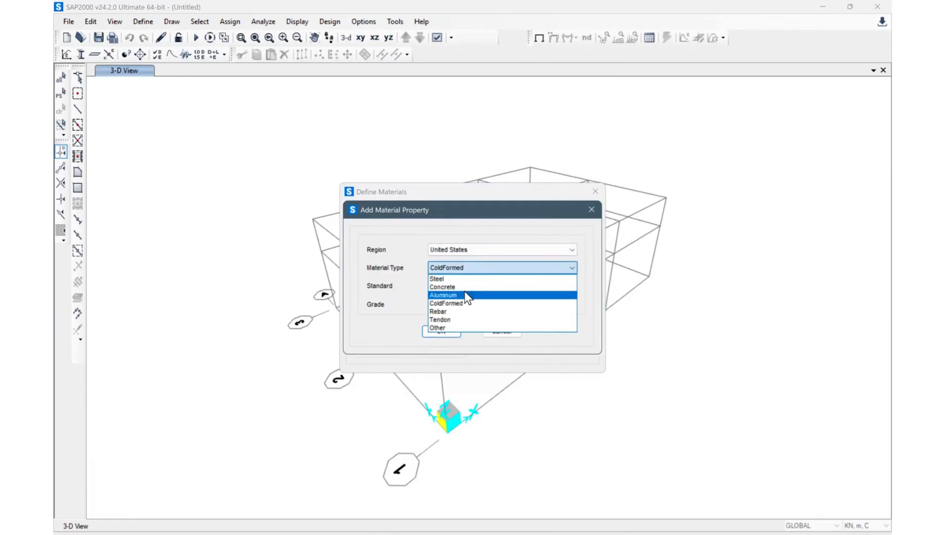
{"action": "left_click", "coordinate": [476, 312]}
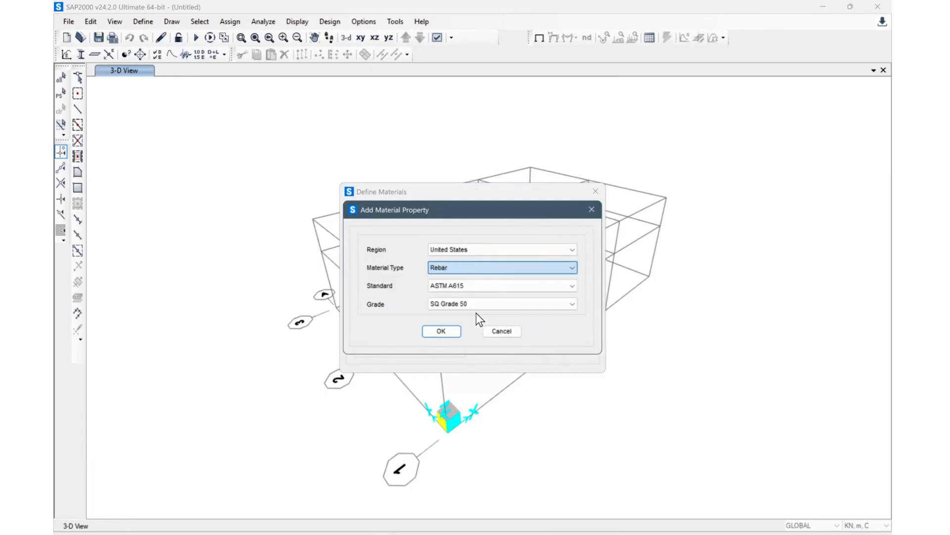
{"action": "left_click", "coordinate": [446, 330]}
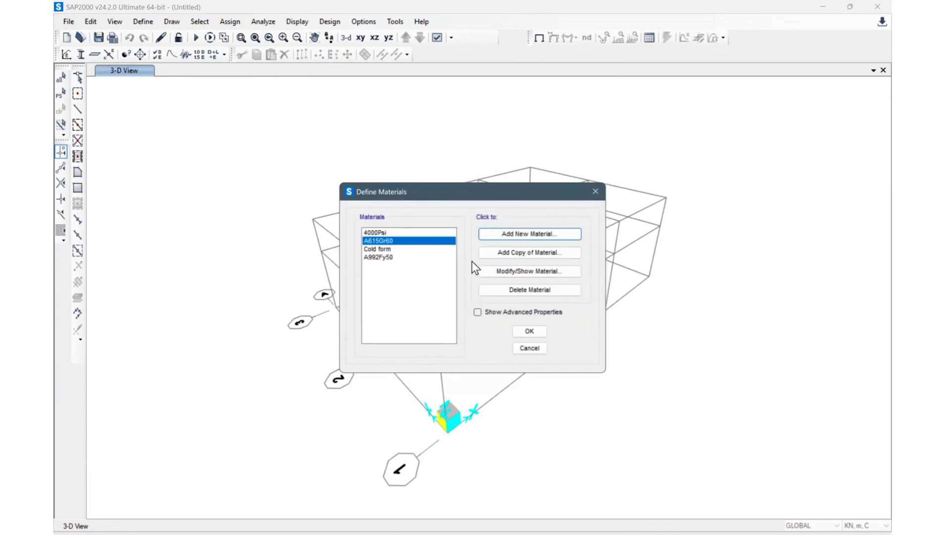
Step: Reopen the A992Fy50 steel material's properties for review
{"action": "left_click", "coordinate": [382, 257]}
{"action": "left_click", "coordinate": [529, 272]}
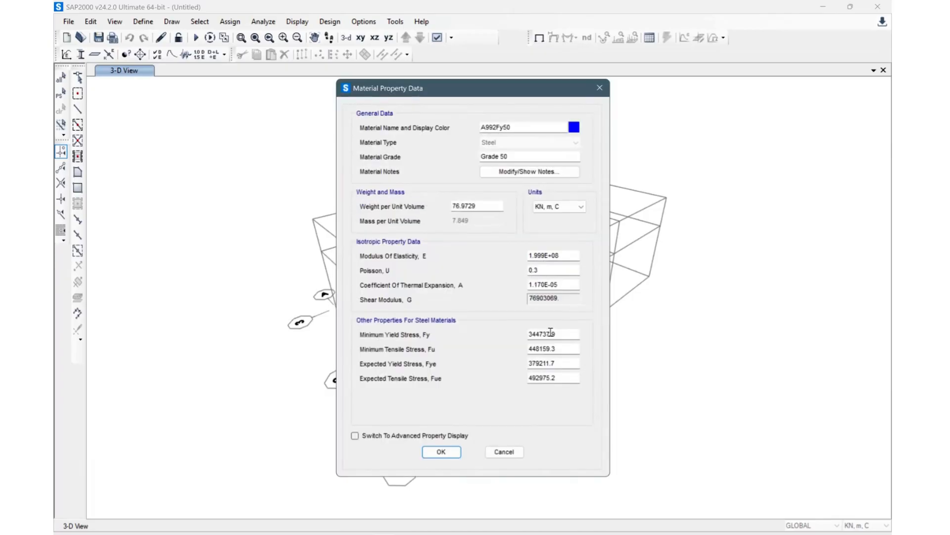
{"action": "left_click", "coordinate": [597, 88]}
Step: Rename the A615Gr60 rebar material to SD40
{"action": "left_click", "coordinate": [399, 238]}
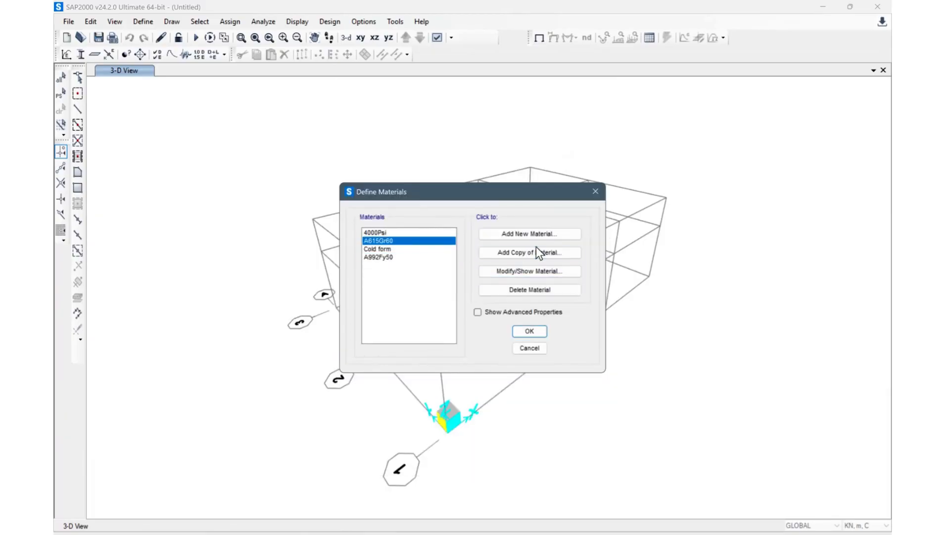
{"action": "left_click", "coordinate": [538, 270]}
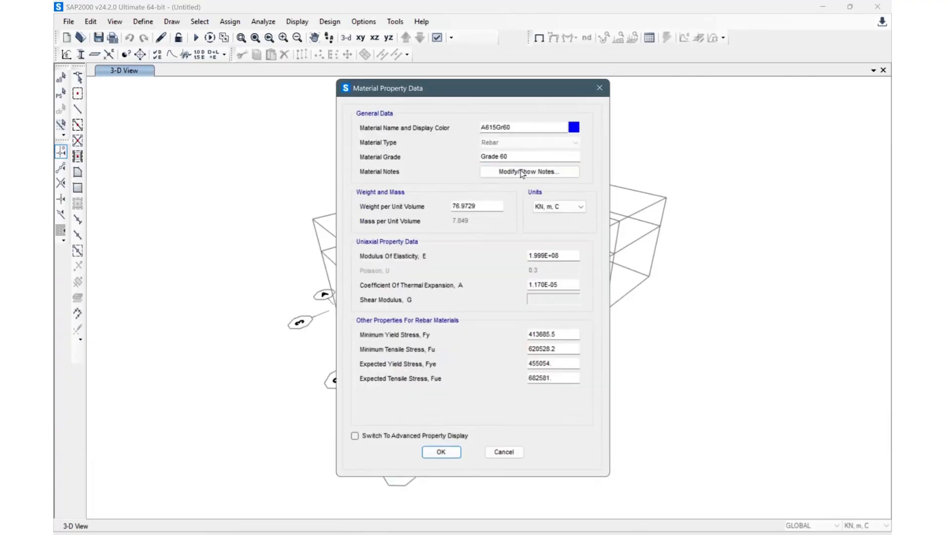
{"action": "left_click", "coordinate": [524, 128]}
{"action": "left_click_drag", "start_coordinate": [498, 136], "coordinate": [452, 142]}
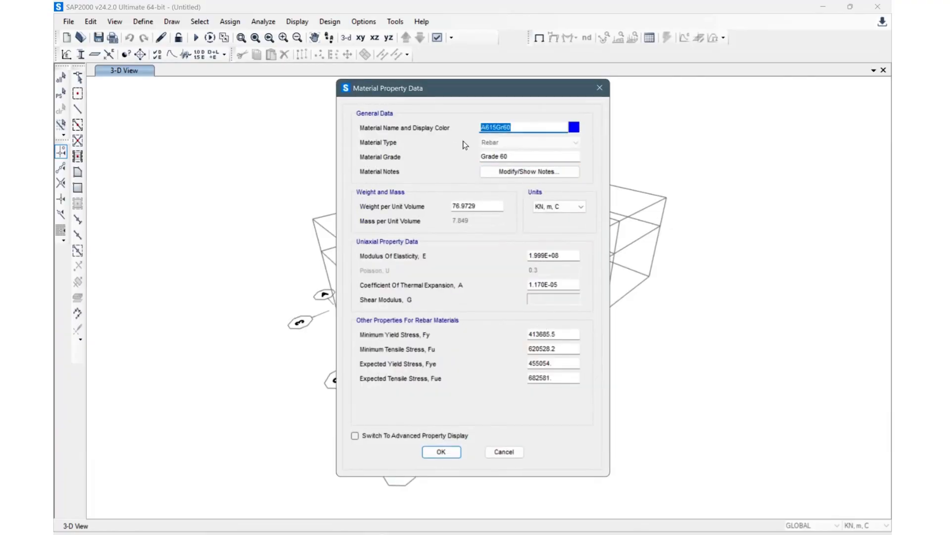
{"action": "type", "text": "SD40"}
{"action": "left_click", "coordinate": [567, 336]}
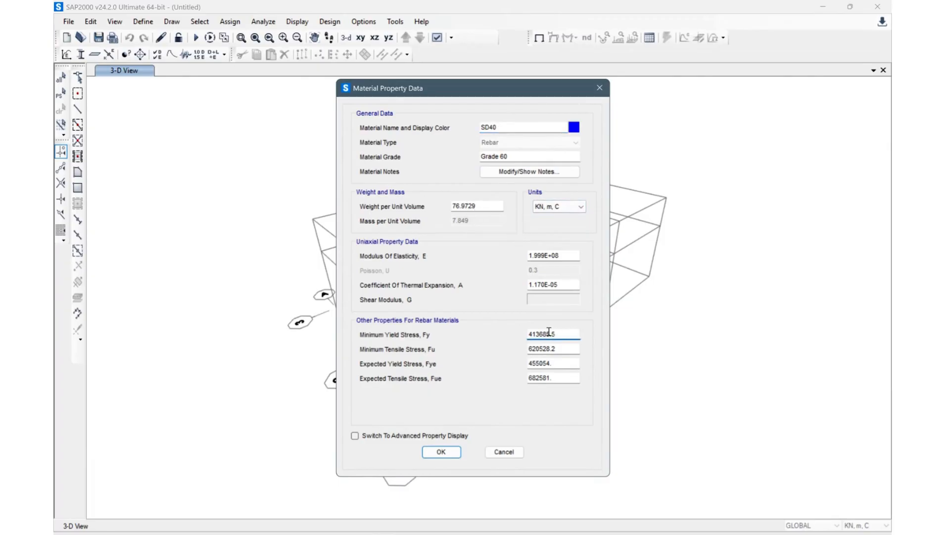
Step: Switch the SD40 material's units to Kgf, cm, C and set its minimum yield stress Fy to 4000
{"action": "left_click", "coordinate": [562, 210]}
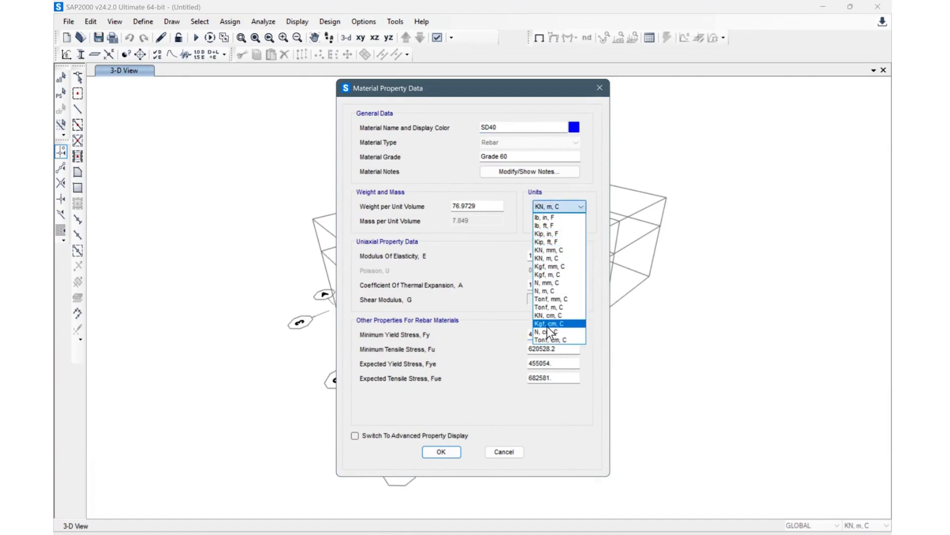
{"action": "left_click", "coordinate": [550, 325]}
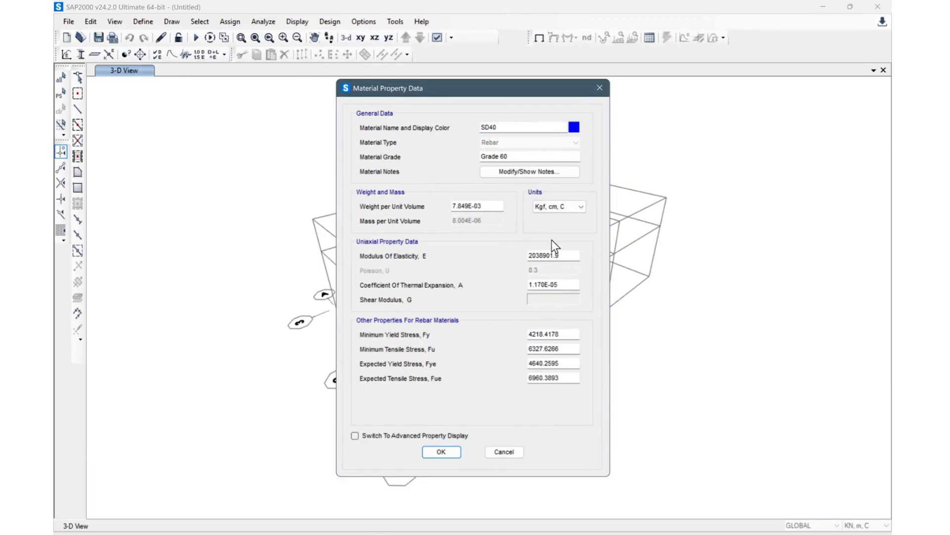
{"action": "left_click_drag", "start_coordinate": [566, 336], "coordinate": [482, 335]}
{"action": "type", "text": "400"}
{"action": "key", "text": "BackSpace"}
{"action": "key", "text": "BackSpace"}
{"action": "type", "text": "000"}
Step: Set the SD40 material's minimum tensile stress Fu to 5700
{"action": "left_click", "coordinate": [569, 349]}
{"action": "left_click_drag", "start_coordinate": [569, 349], "coordinate": [497, 347]}
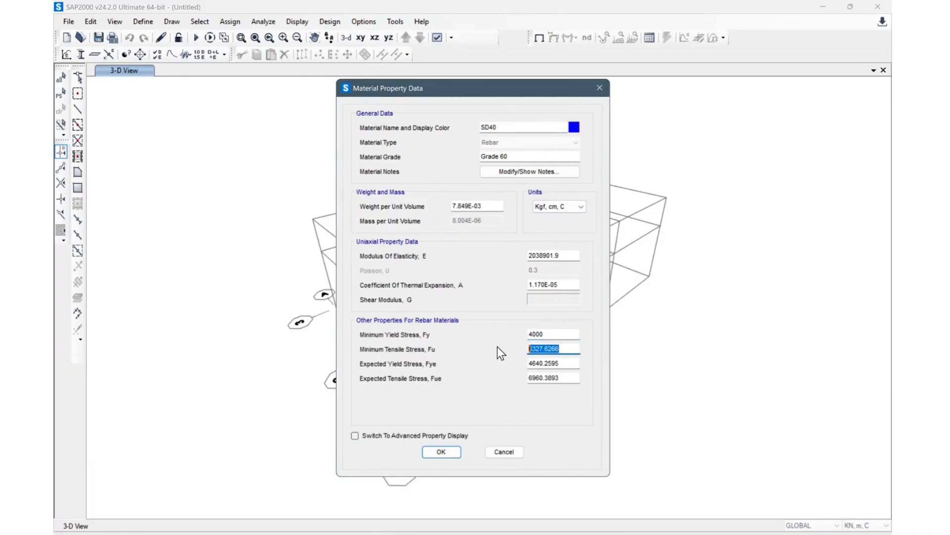
{"action": "type", "text": "5700"}
{"action": "left_click", "coordinate": [571, 376]}
{"action": "left_click", "coordinate": [568, 363]}
{"action": "left_click_drag", "start_coordinate": [564, 363], "coordinate": [475, 374]}
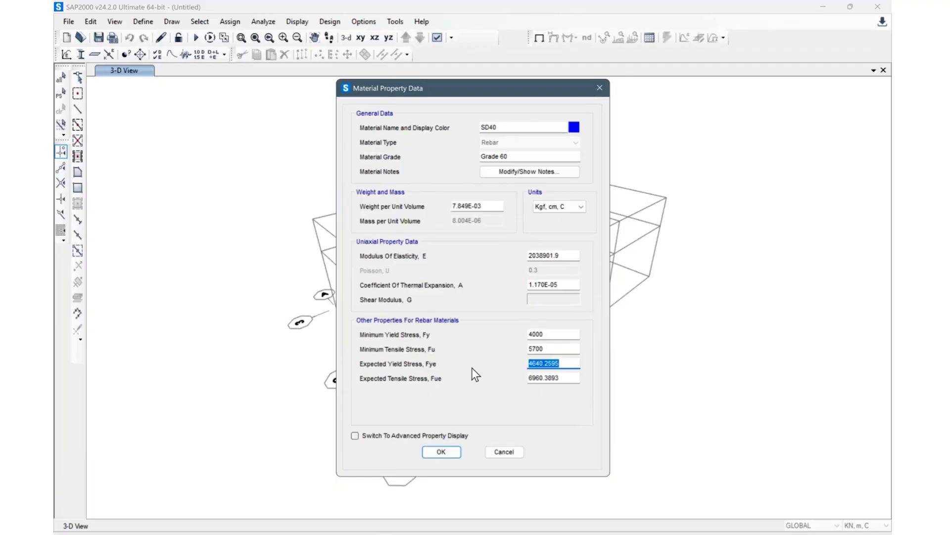
{"action": "left_click", "coordinate": [557, 336]}
{"action": "left_click", "coordinate": [561, 364]}
{"action": "left_click", "coordinate": [567, 377]}
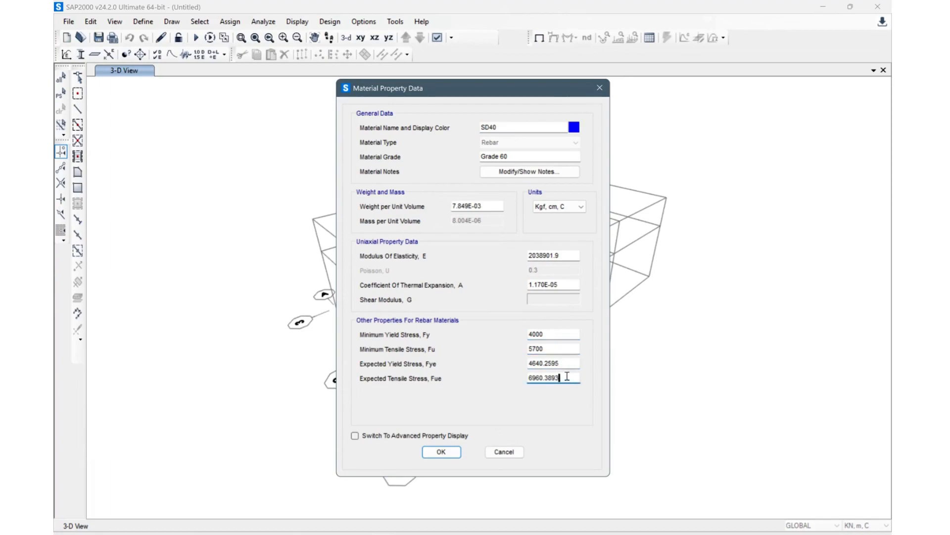
{"action": "left_click", "coordinate": [569, 363]}
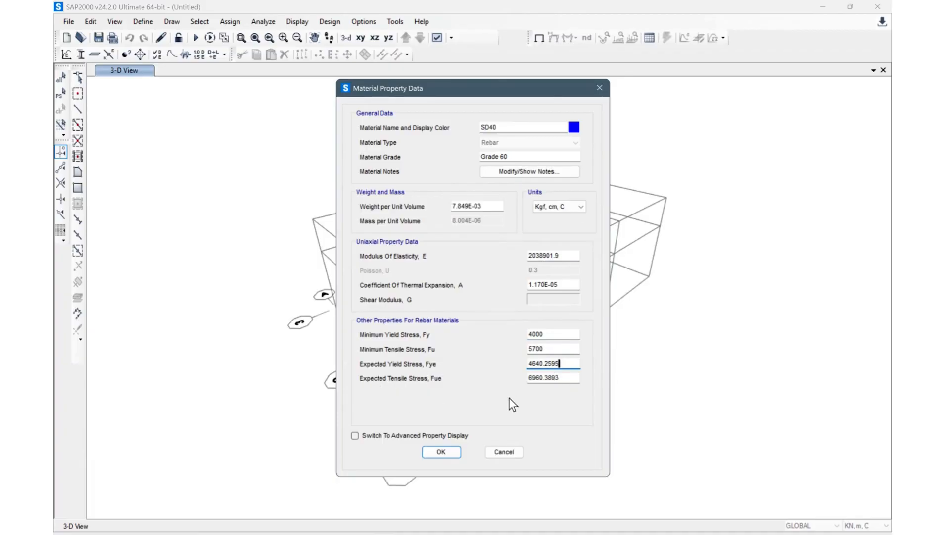
Step: Confirm the SD40 rebar material properties
{"action": "left_click_drag", "start_coordinate": [494, 87], "coordinate": [495, 39]}
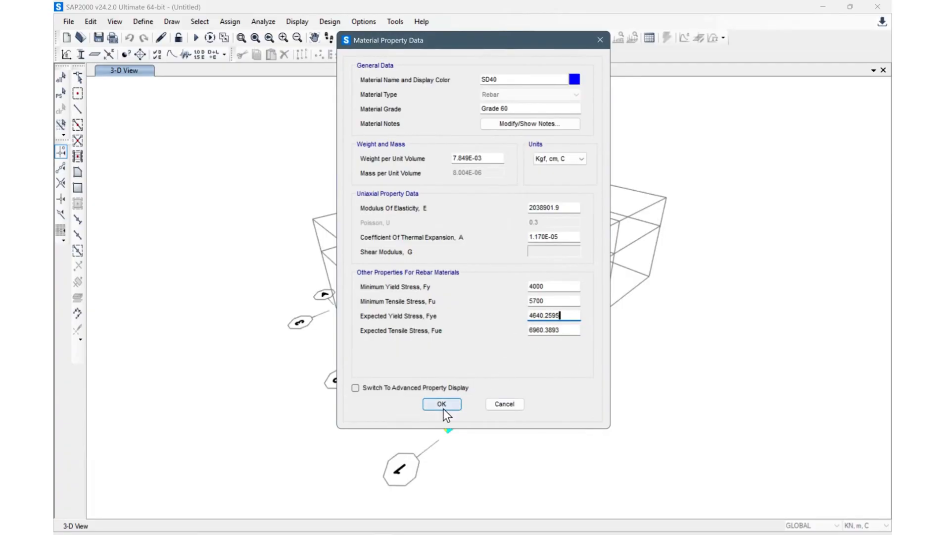
{"action": "left_click", "coordinate": [554, 290]}
{"action": "left_click", "coordinate": [551, 302]}
{"action": "left_click", "coordinate": [442, 404]}
{"action": "left_click", "coordinate": [391, 256]}
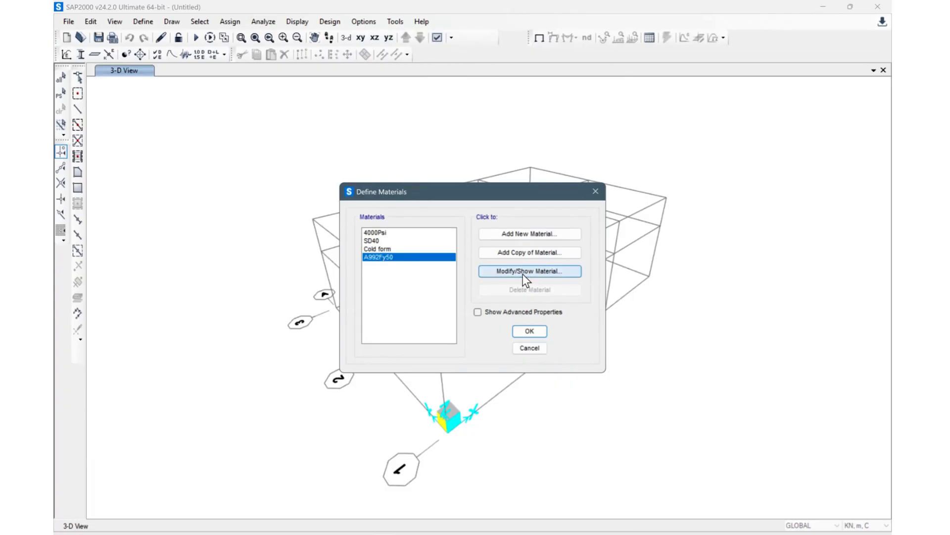
Step: Add a new material of type Other named Wood and accept its default isotropic properties
{"action": "left_click", "coordinate": [512, 235]}
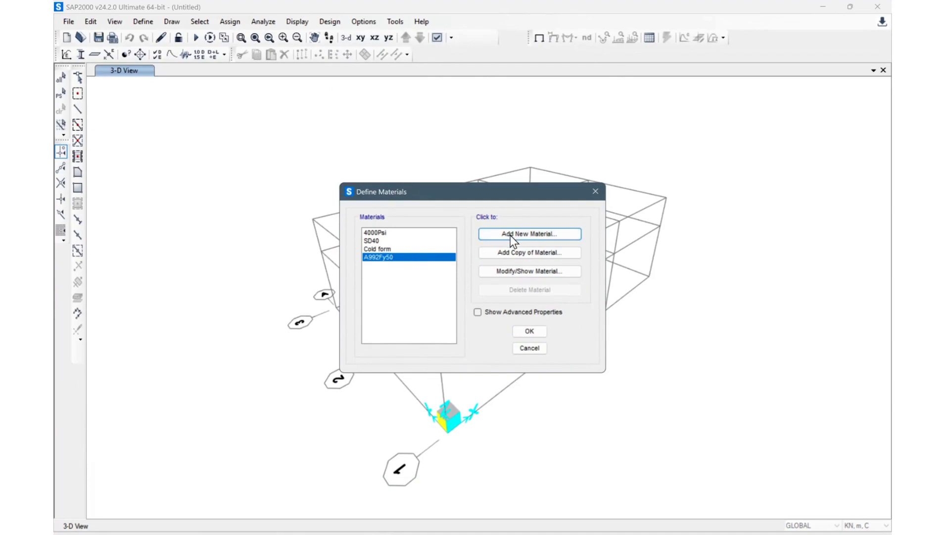
{"action": "left_click", "coordinate": [494, 267]}
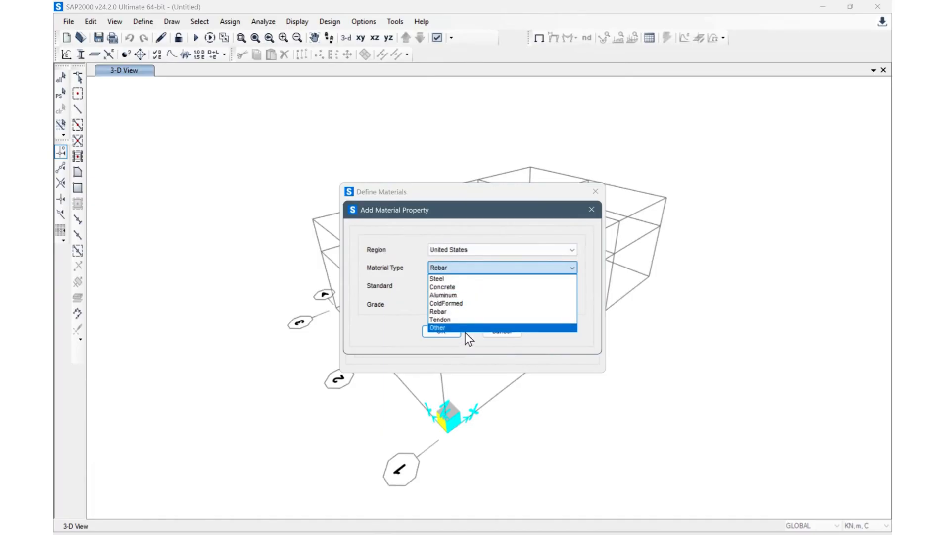
{"action": "left_click", "coordinate": [479, 326]}
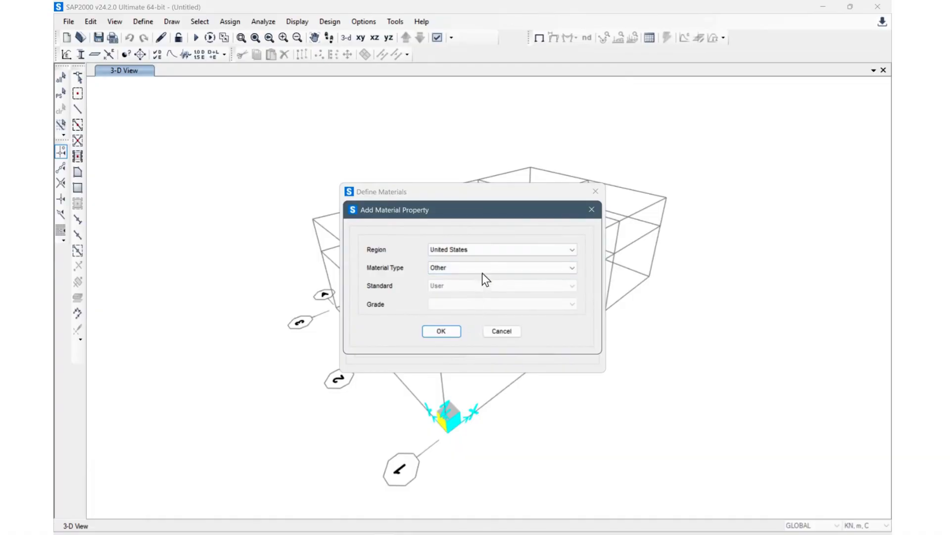
{"action": "left_click", "coordinate": [442, 331]}
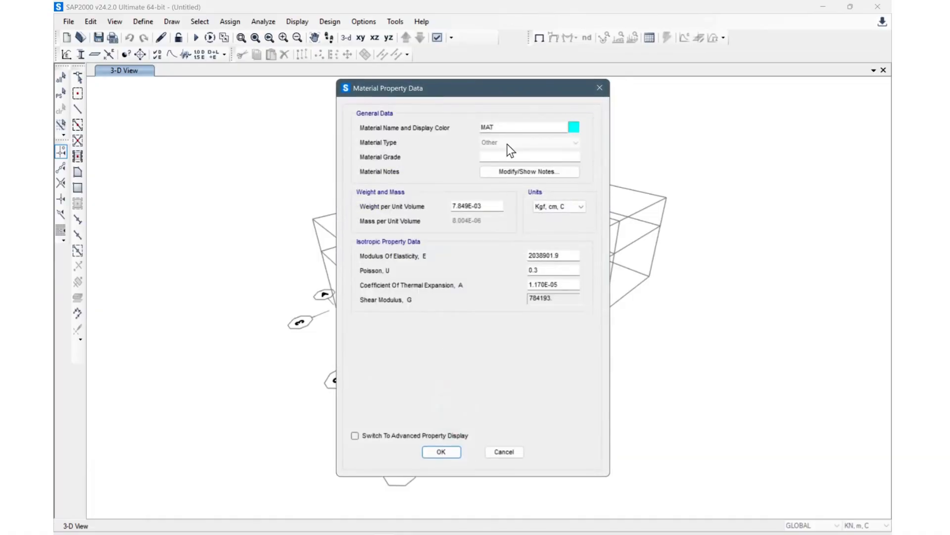
{"action": "left_click_drag", "start_coordinate": [509, 127], "coordinate": [444, 138]}
{"action": "type", "text": "Wood"}
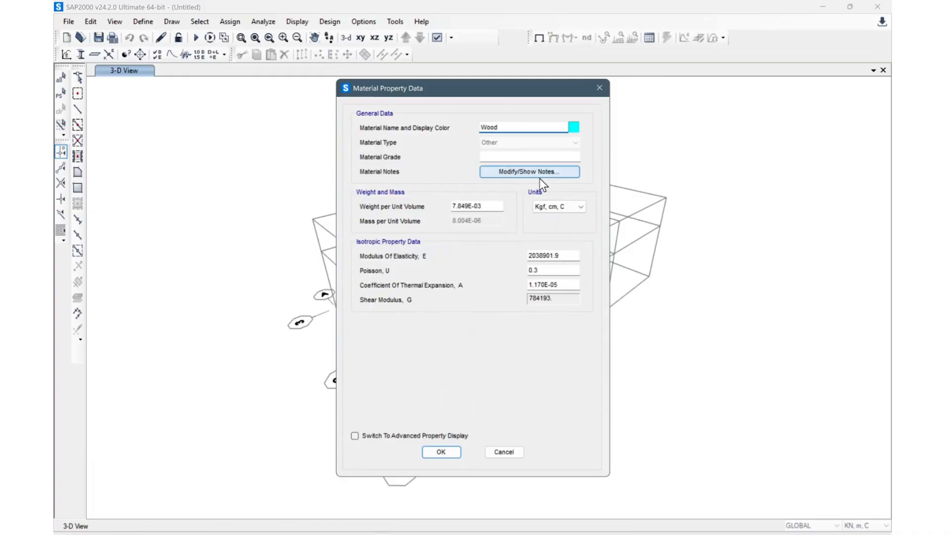
{"action": "left_click", "coordinate": [569, 256]}
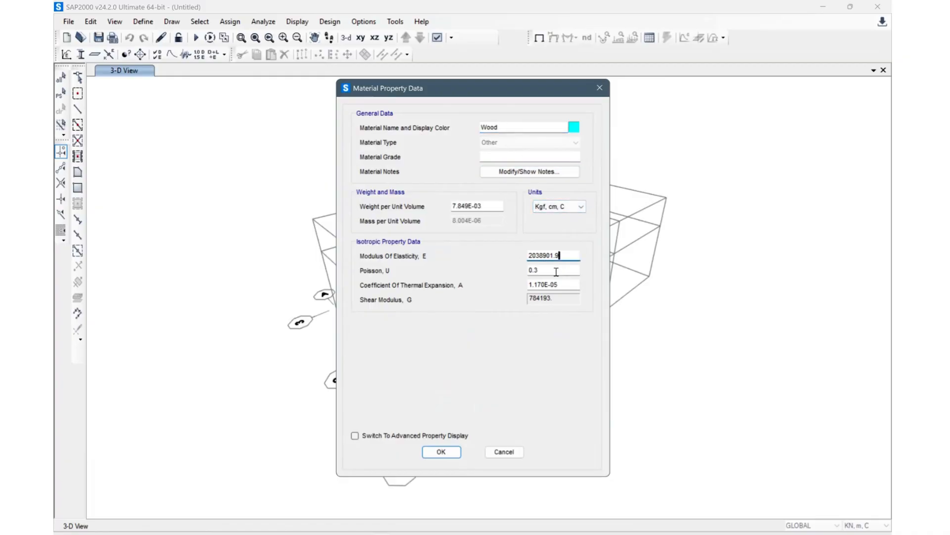
{"action": "left_click", "coordinate": [566, 286]}
{"action": "left_click", "coordinate": [564, 256]}
{"action": "left_click_drag", "start_coordinate": [495, 88], "coordinate": [495, 34]}
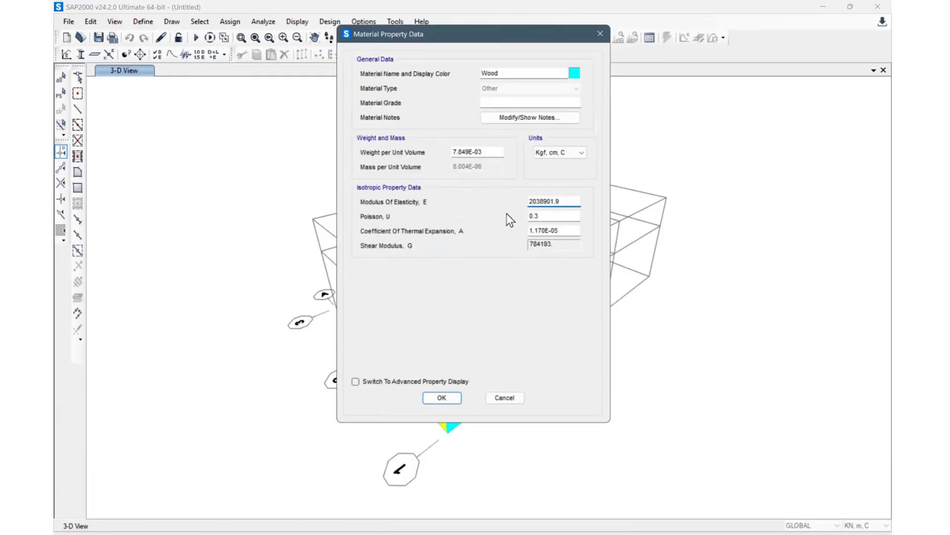
{"action": "left_click", "coordinate": [444, 397]}
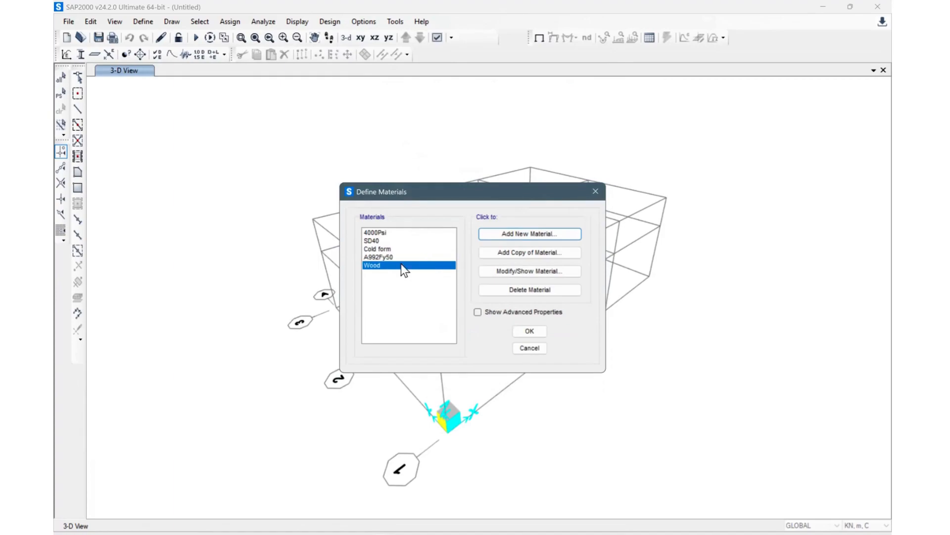
Step: Review the Wood material's properties
{"action": "left_click", "coordinate": [532, 272]}
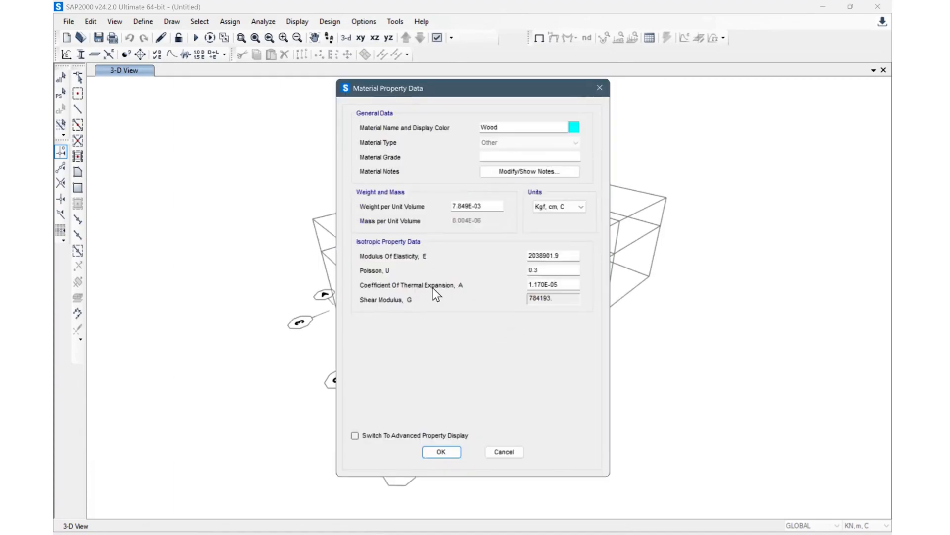
{"action": "left_click_drag", "start_coordinate": [506, 87], "coordinate": [509, 53]}
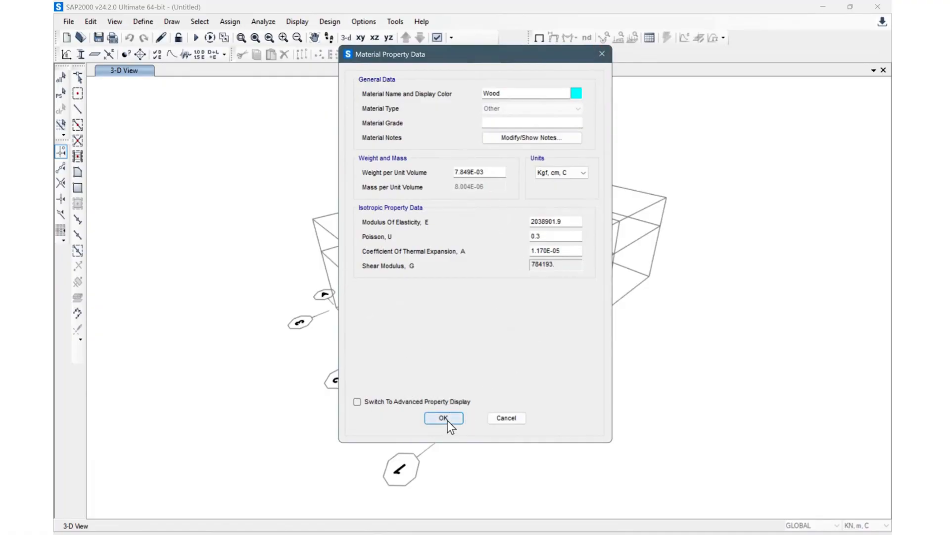
{"action": "left_click_drag", "start_coordinate": [501, 59], "coordinate": [498, 32]}
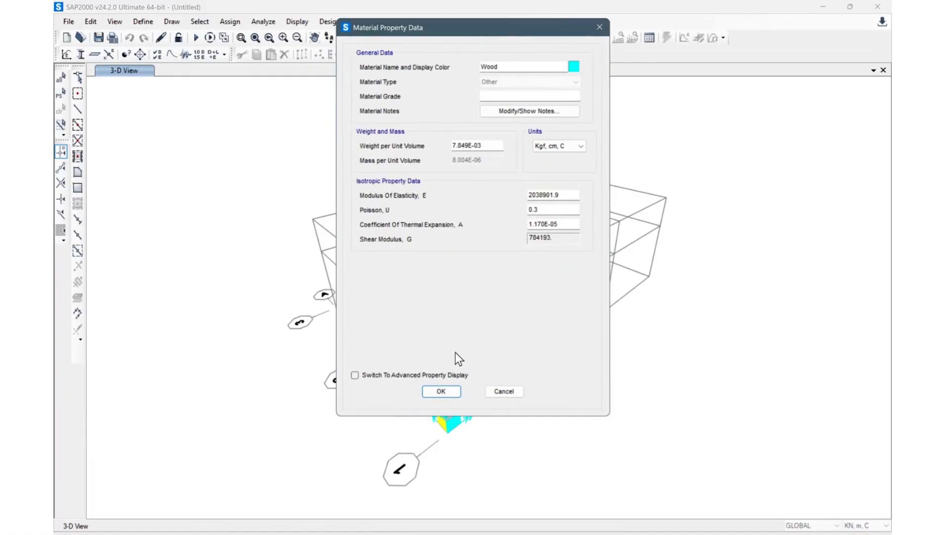
{"action": "left_click", "coordinate": [441, 391]}
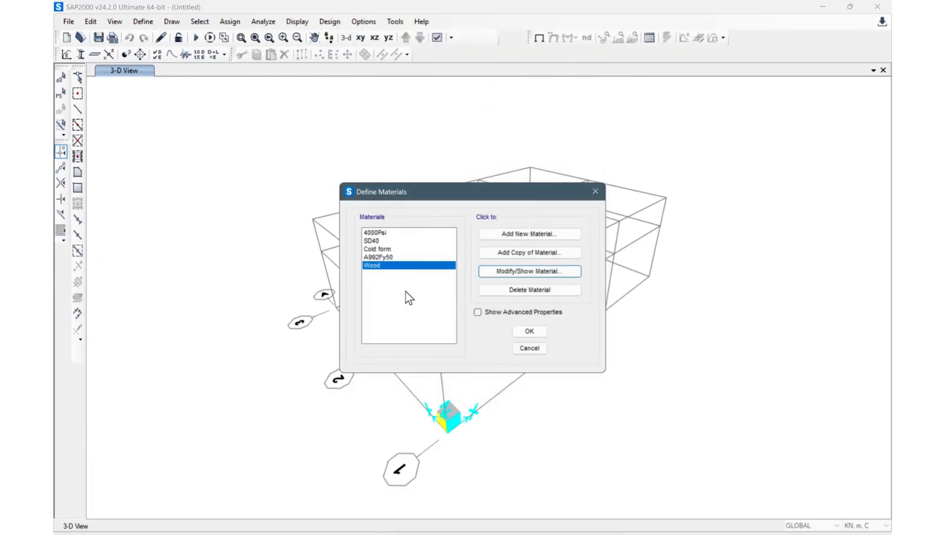
Step: Browse through the defined materials in the list
{"action": "left_click", "coordinate": [411, 233]}
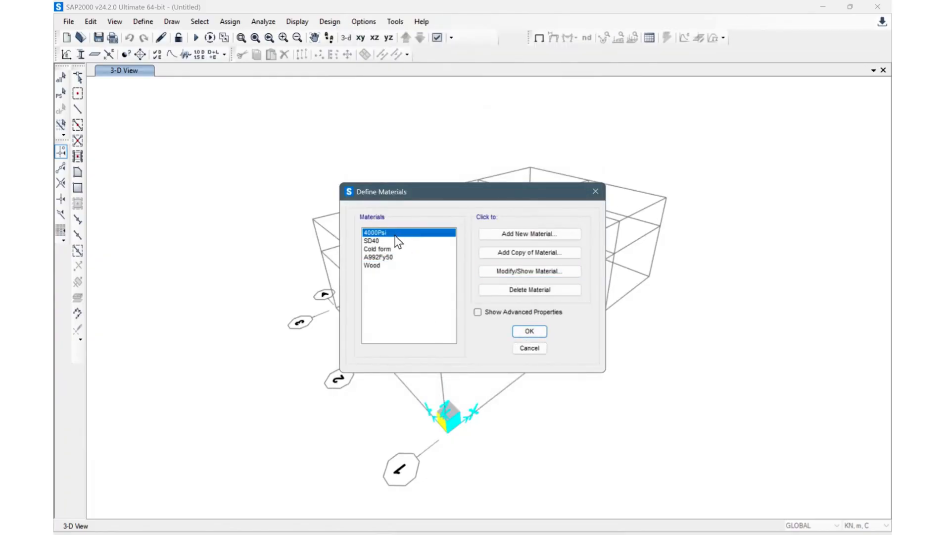
{"action": "left_click", "coordinate": [393, 243]}
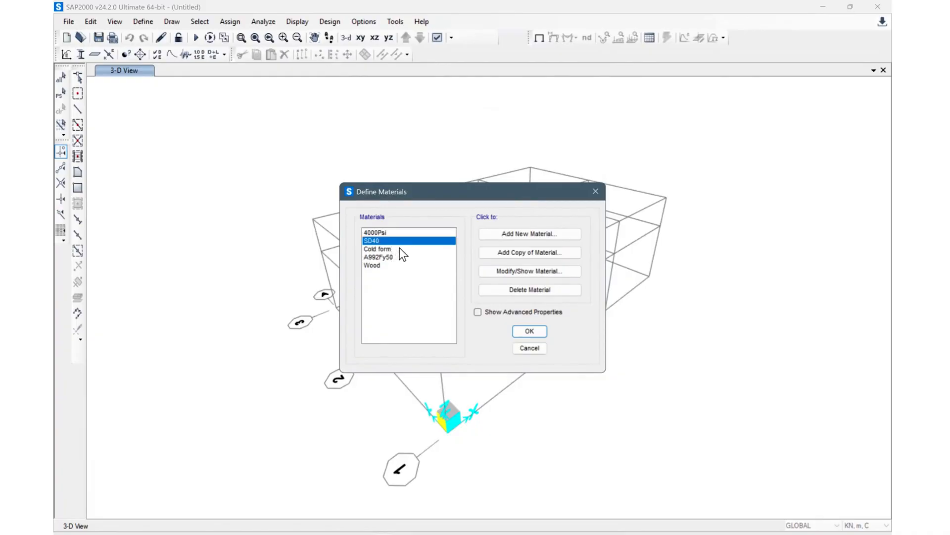
{"action": "left_click", "coordinate": [400, 249]}
{"action": "left_click", "coordinate": [399, 257]}
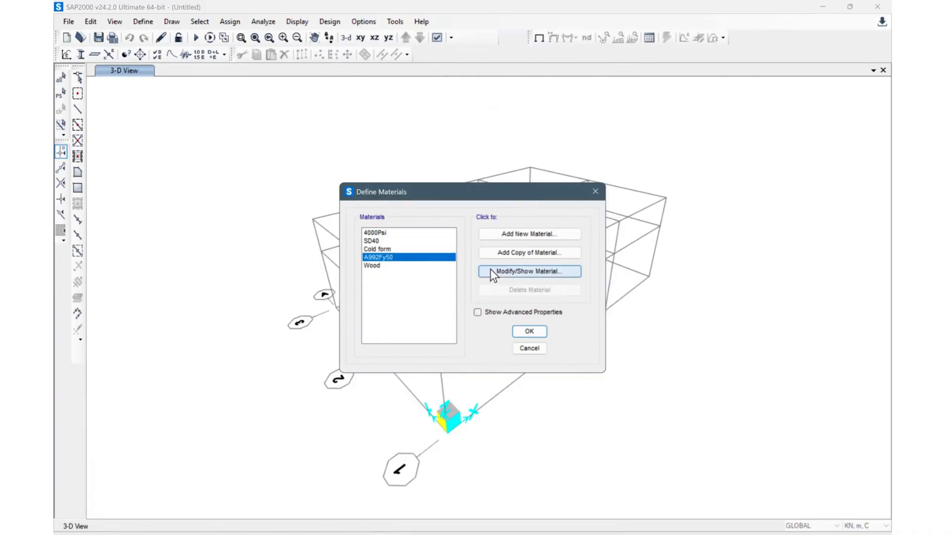
Step: Rename the A992Fy50 material as Steel
{"action": "left_click", "coordinate": [519, 271]}
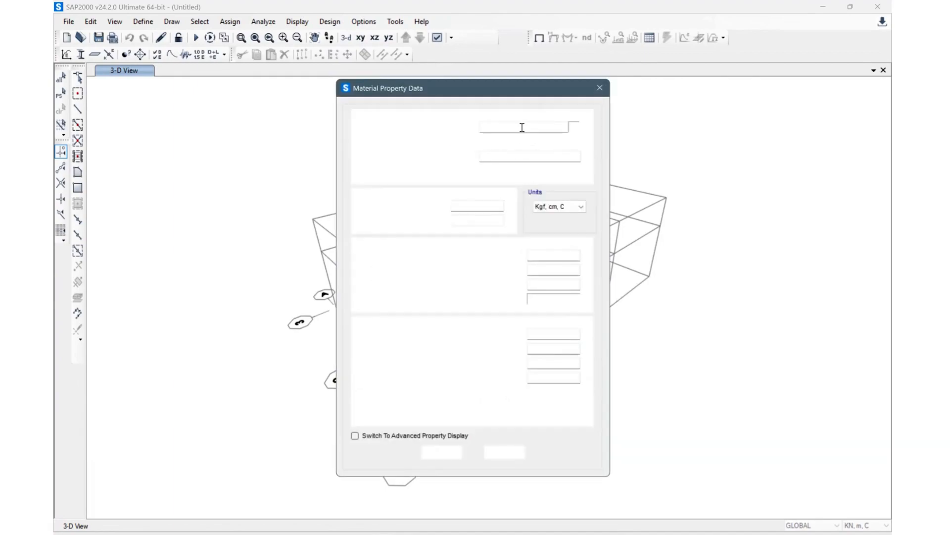
{"action": "type", "text": "Steel"}
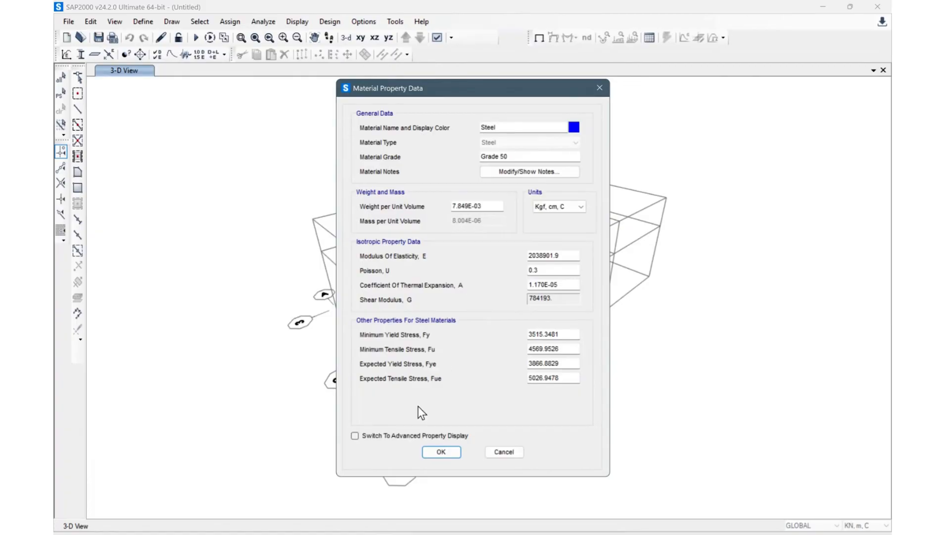
{"action": "left_click_drag", "start_coordinate": [508, 80], "coordinate": [499, 33]}
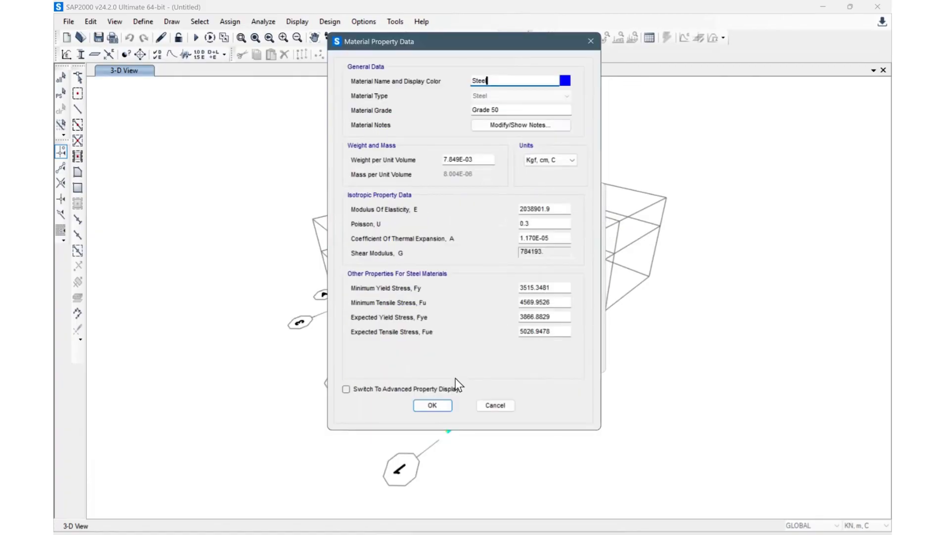
{"action": "left_click", "coordinate": [432, 405]}
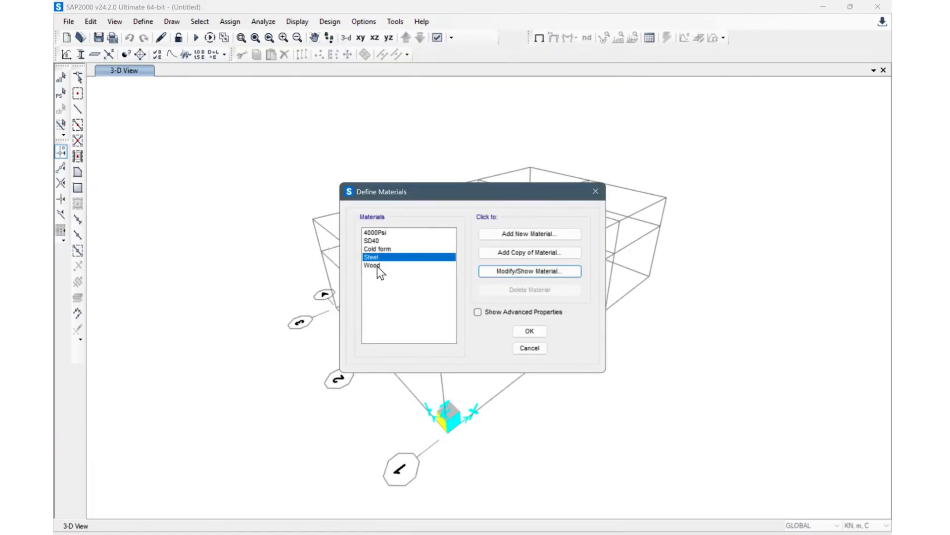
Step: Rename the 4000Psi concrete material as Concrete and close the materials list
{"action": "left_click", "coordinate": [391, 240]}
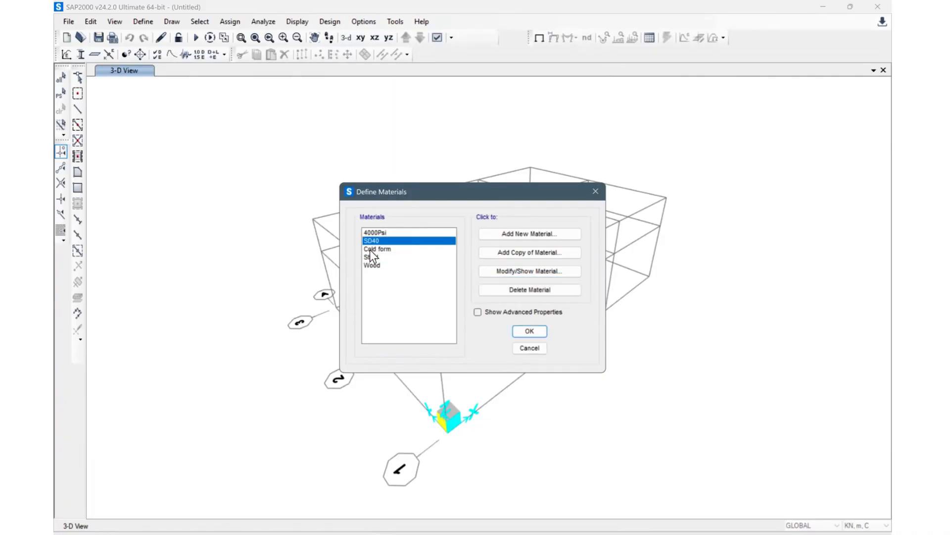
{"action": "left_click", "coordinate": [399, 248]}
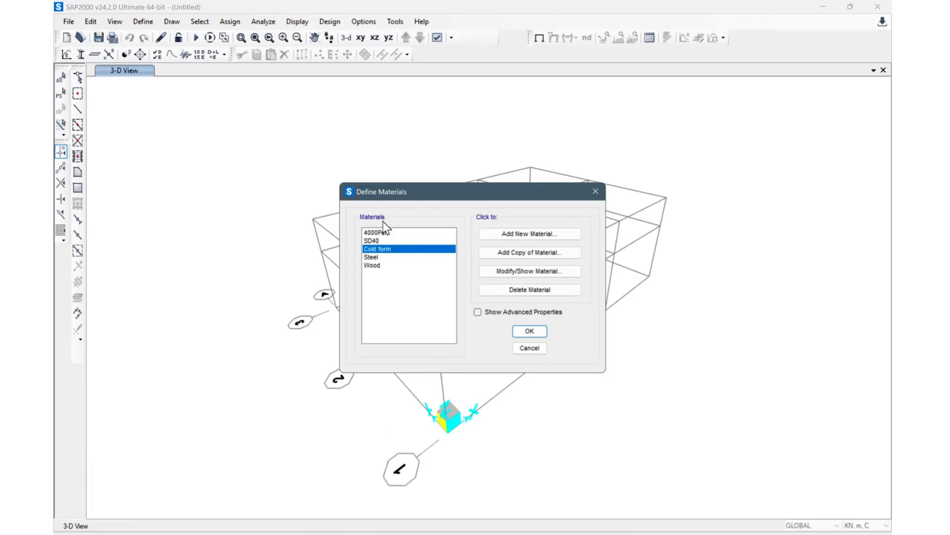
{"action": "left_click", "coordinate": [390, 233]}
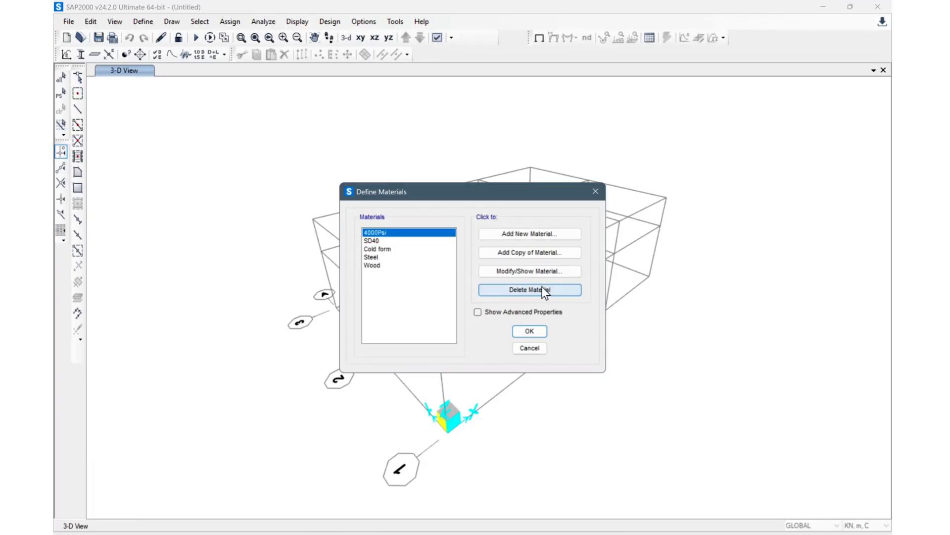
{"action": "left_click", "coordinate": [539, 272]}
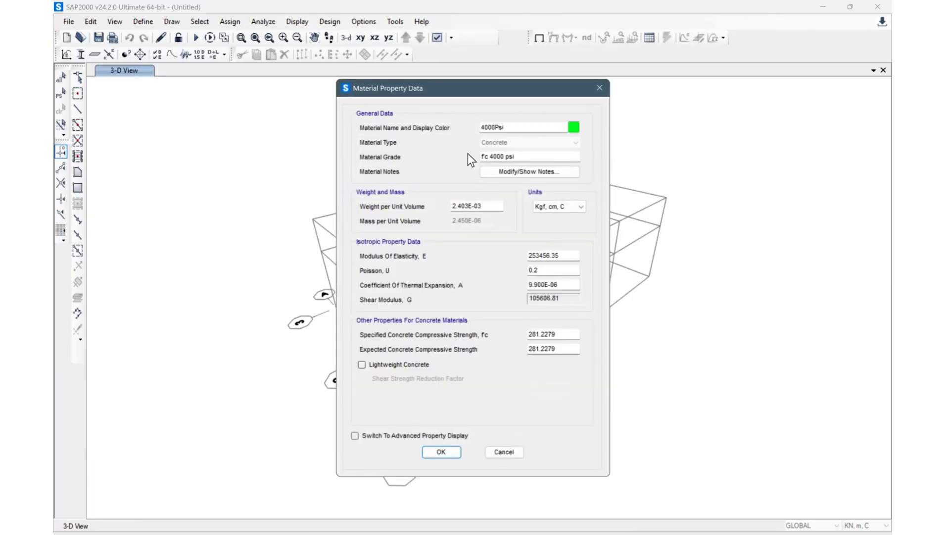
{"action": "double_click", "coordinate": [537, 126]}
{"action": "type", "text": "Concrete"}
{"action": "left_click_drag", "start_coordinate": [504, 82], "coordinate": [502, 71]}
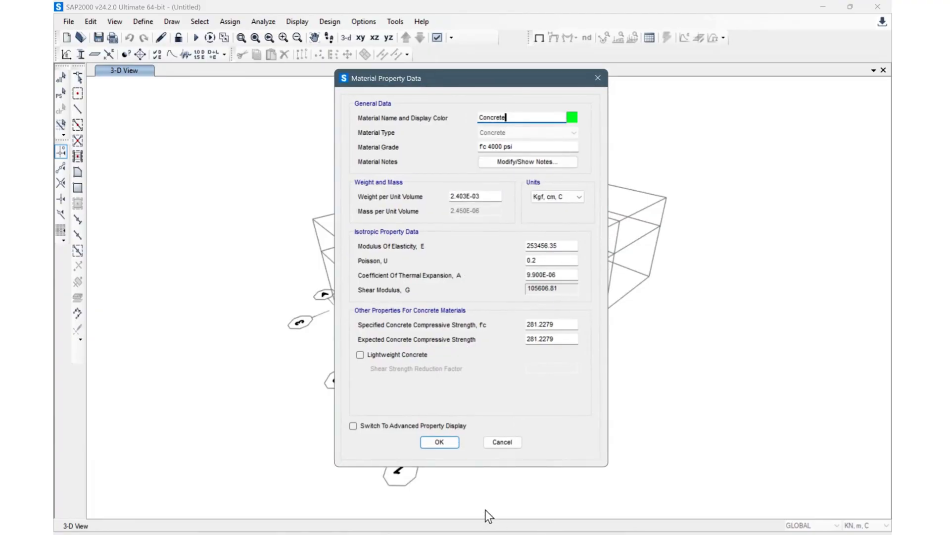
{"action": "left_click", "coordinate": [427, 442]}
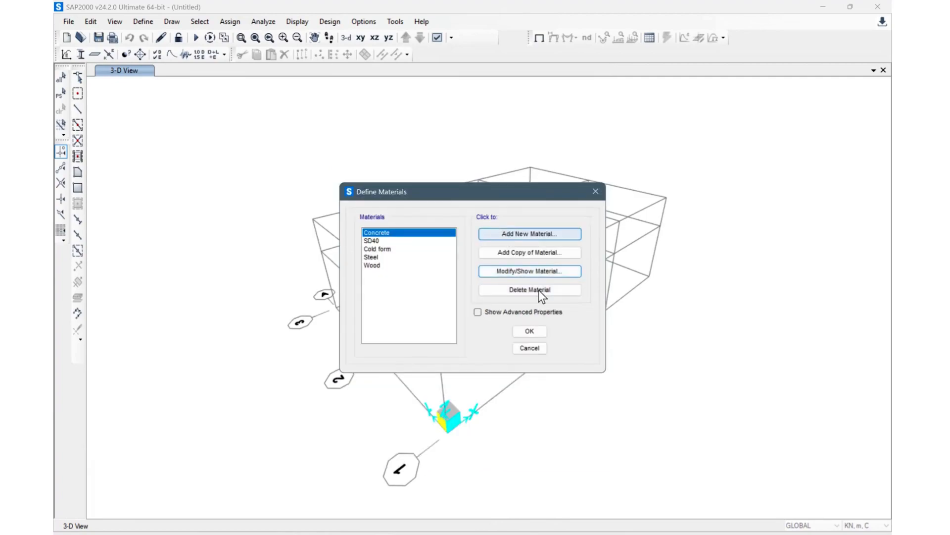
{"action": "left_click", "coordinate": [529, 331]}
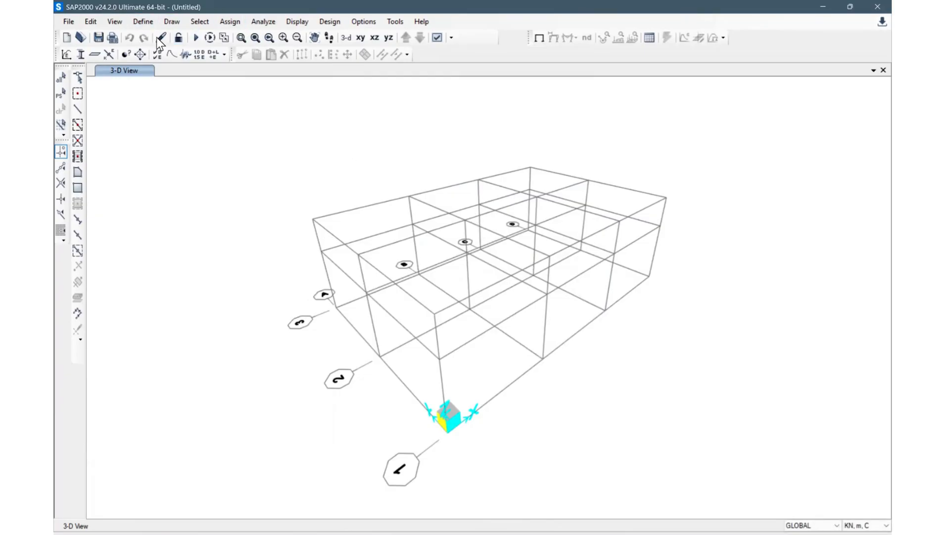
Step: Import the I/Wide Flange steel sections HP10X57 through HP14X102 as frame section properties with Steel material
{"action": "left_click", "coordinate": [143, 21]}
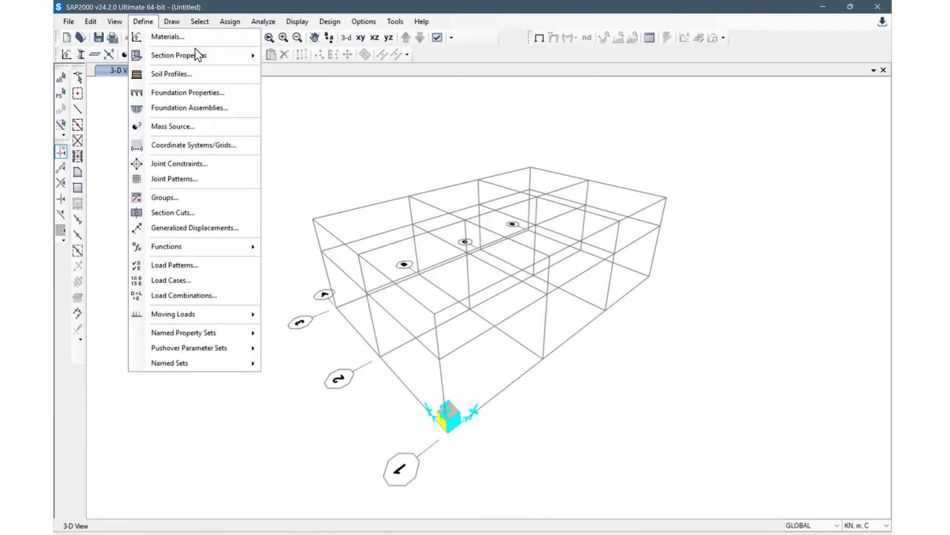
{"action": "mouse_move", "coordinate": [197, 50]}
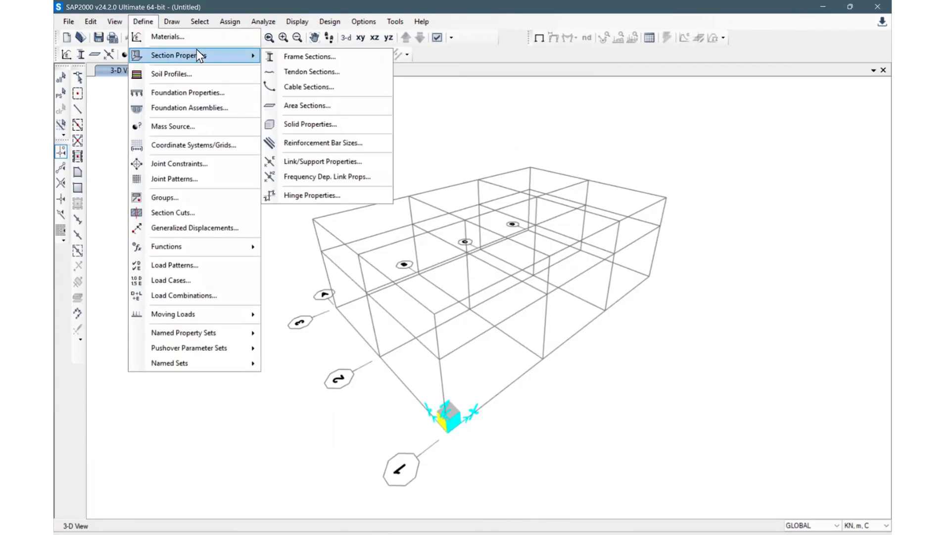
{"action": "left_click", "coordinate": [137, 22]}
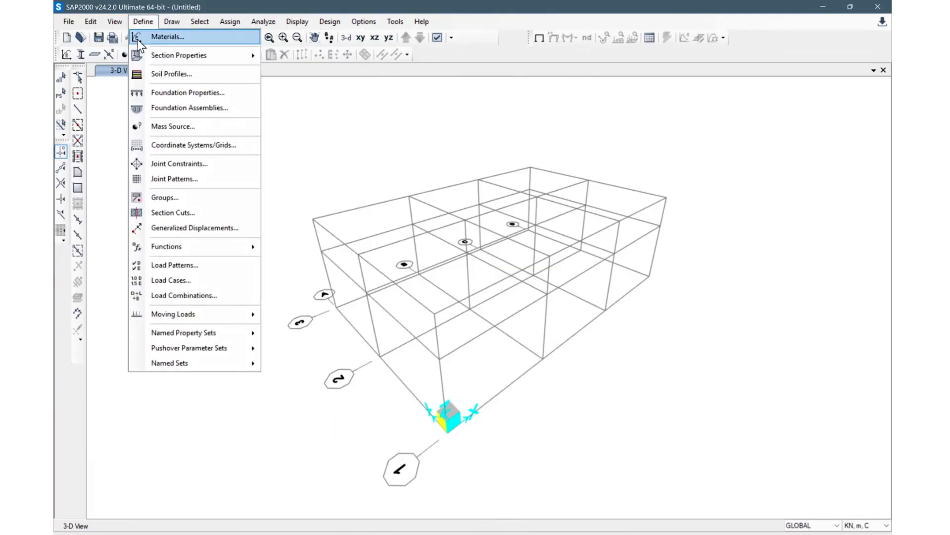
{"action": "mouse_move", "coordinate": [169, 60]}
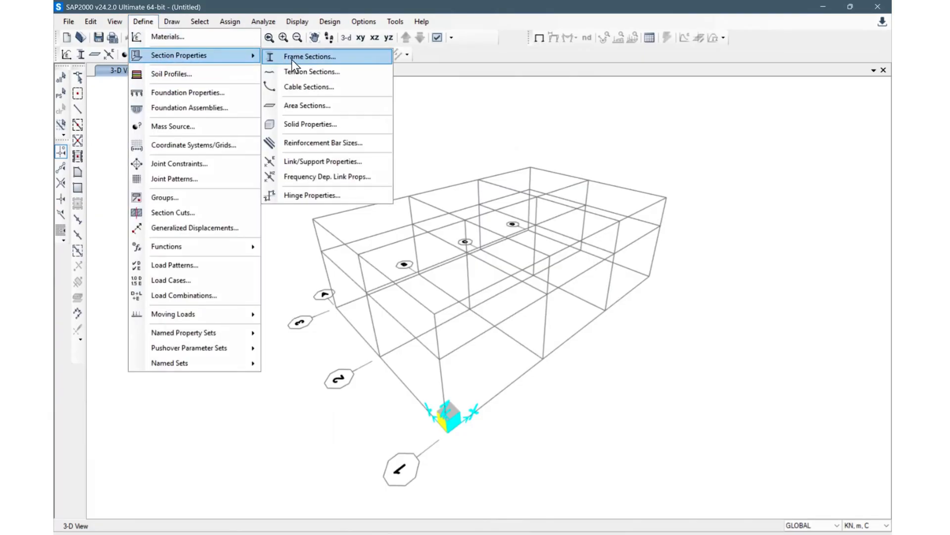
{"action": "left_click", "coordinate": [304, 57]}
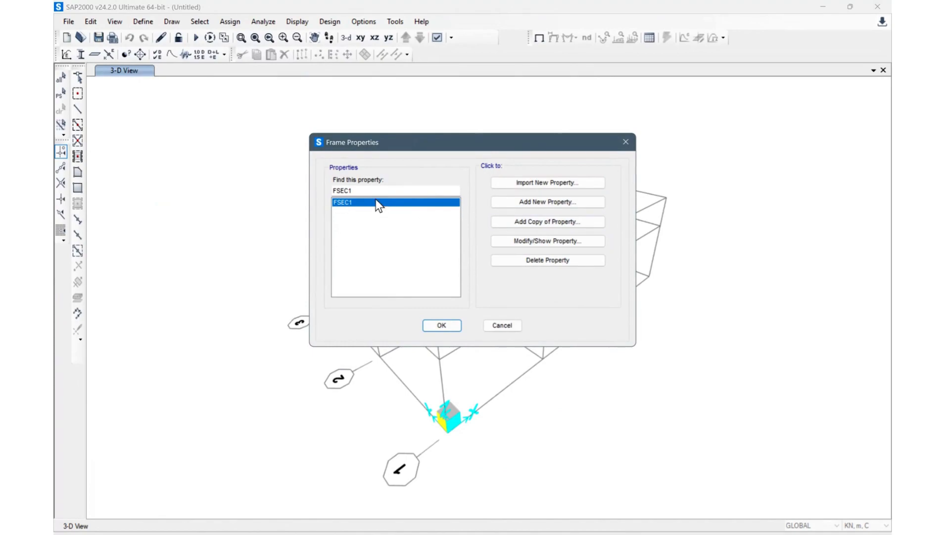
{"action": "left_click", "coordinate": [548, 182]}
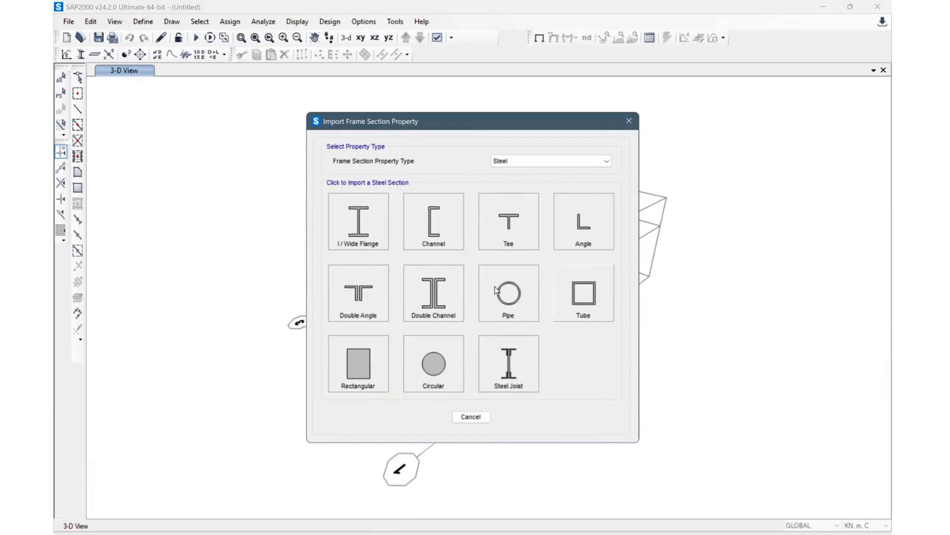
{"action": "left_click", "coordinate": [366, 222]}
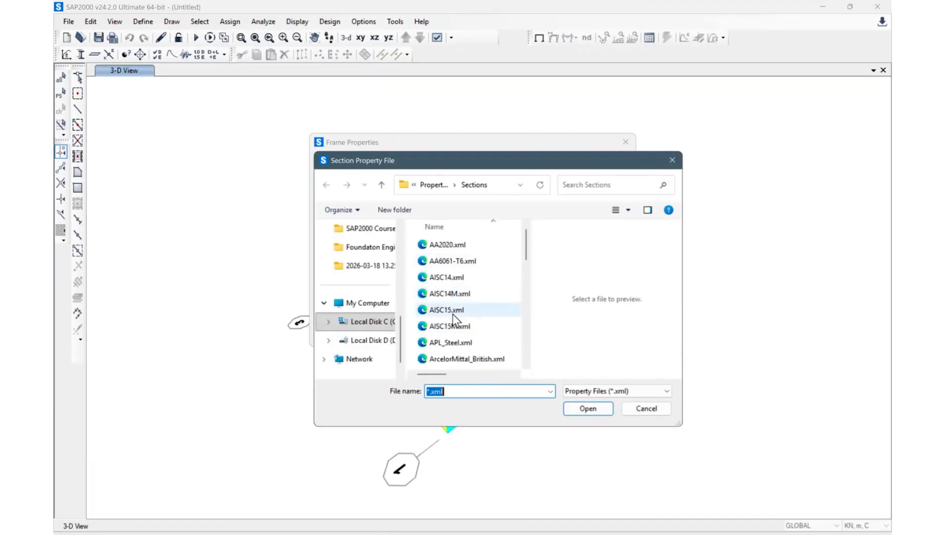
{"action": "scroll", "coordinate": [453, 313], "scroll_direction": "down", "scroll_amount": 2}
{"action": "scroll", "coordinate": [447, 304], "scroll_direction": "up", "scroll_amount": 2}
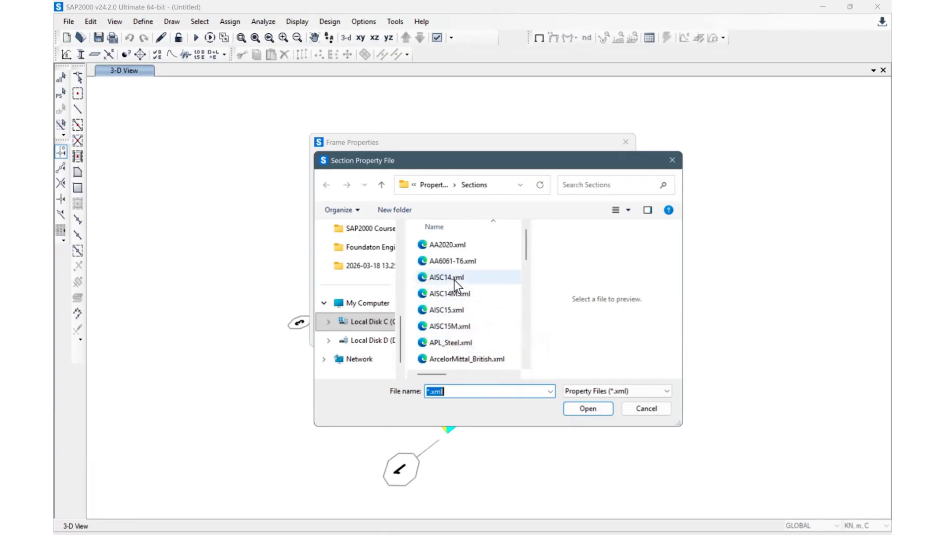
{"action": "key", "text": "Escape"}
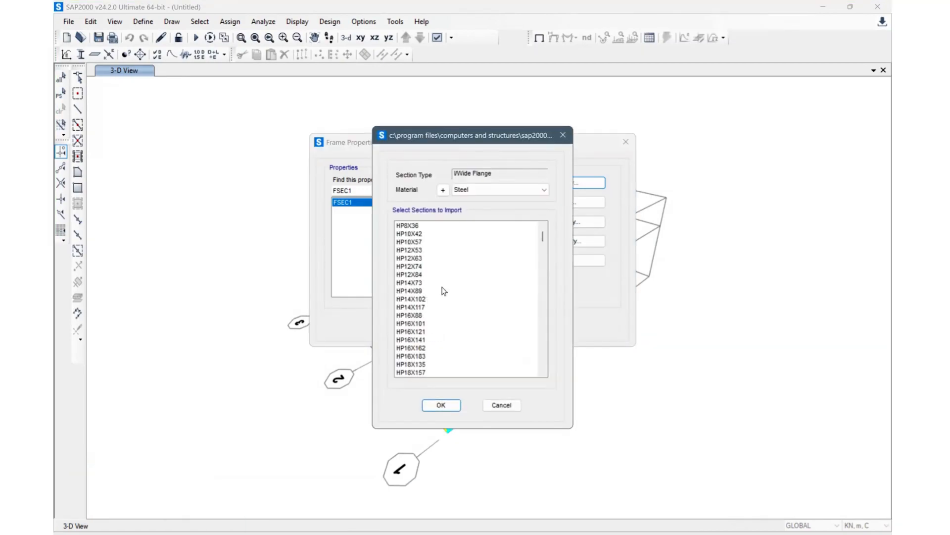
{"action": "left_click_drag", "start_coordinate": [437, 237], "coordinate": [446, 364]}
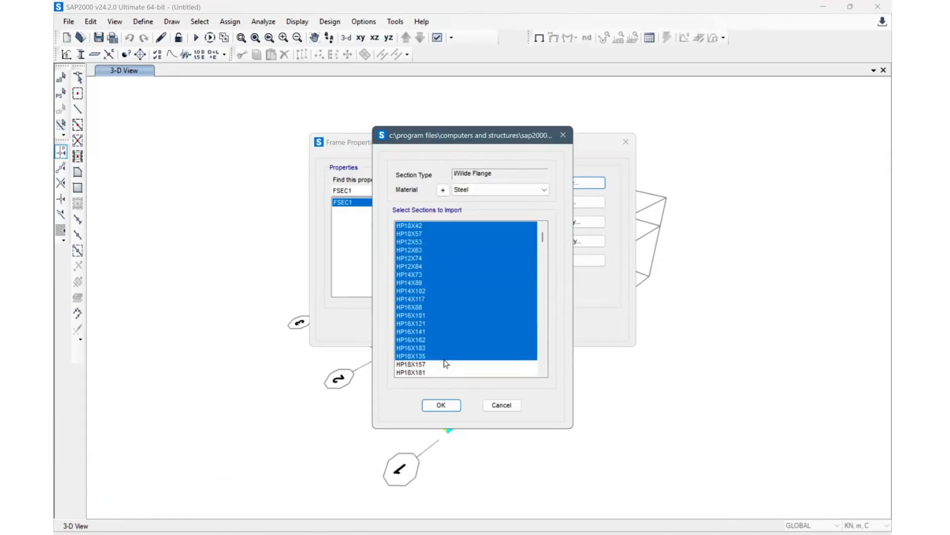
{"action": "left_click", "coordinate": [444, 359]}
{"action": "left_click_drag", "start_coordinate": [437, 235], "coordinate": [439, 294]}
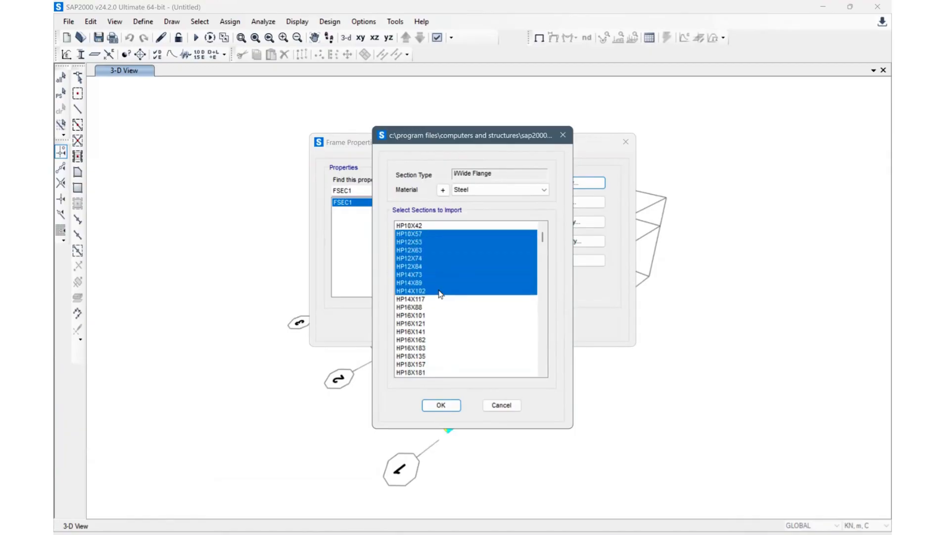
{"action": "left_click", "coordinate": [441, 405]}
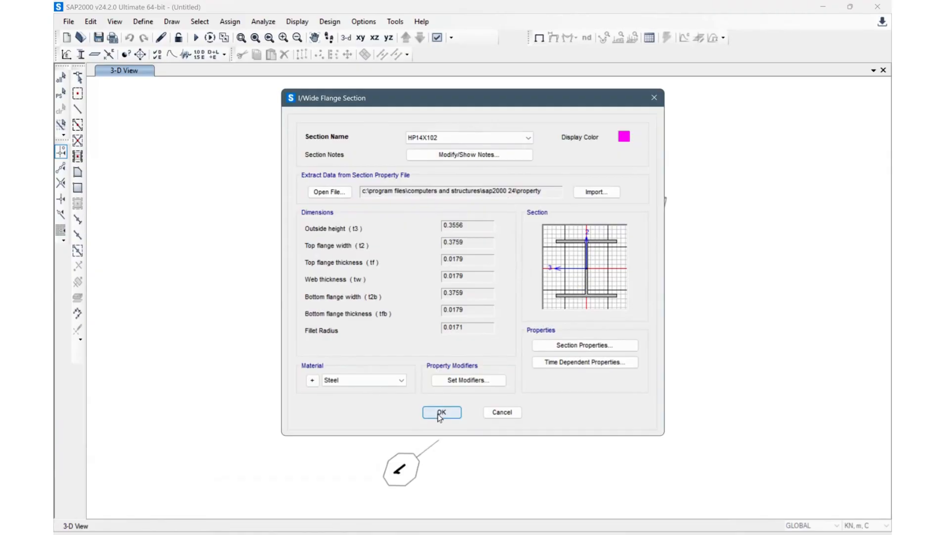
{"action": "left_click", "coordinate": [440, 415]}
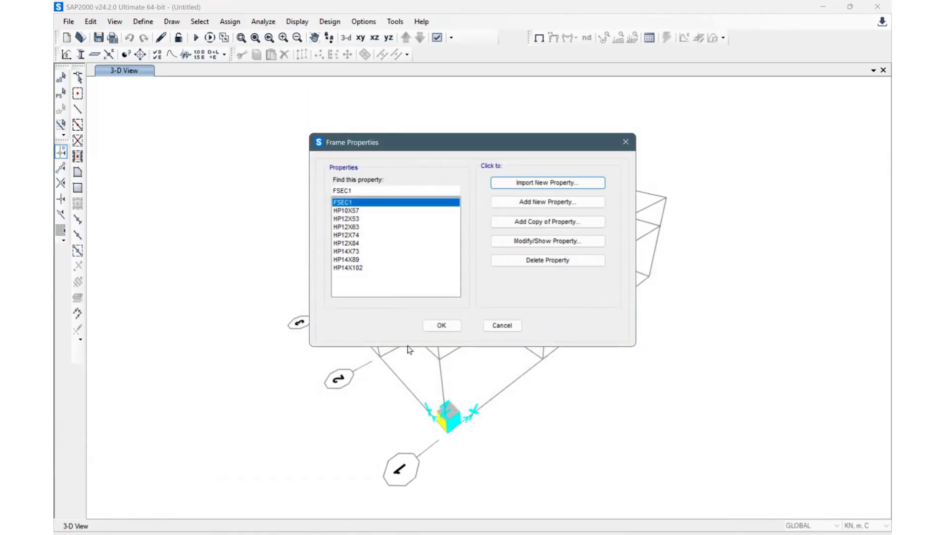
Step: Browse the imported frame sections in the frame properties list
{"action": "left_click", "coordinate": [373, 243]}
{"action": "left_click", "coordinate": [378, 211]}
{"action": "left_click", "coordinate": [369, 260]}
{"action": "left_click", "coordinate": [376, 234]}
{"action": "left_click", "coordinate": [383, 267]}
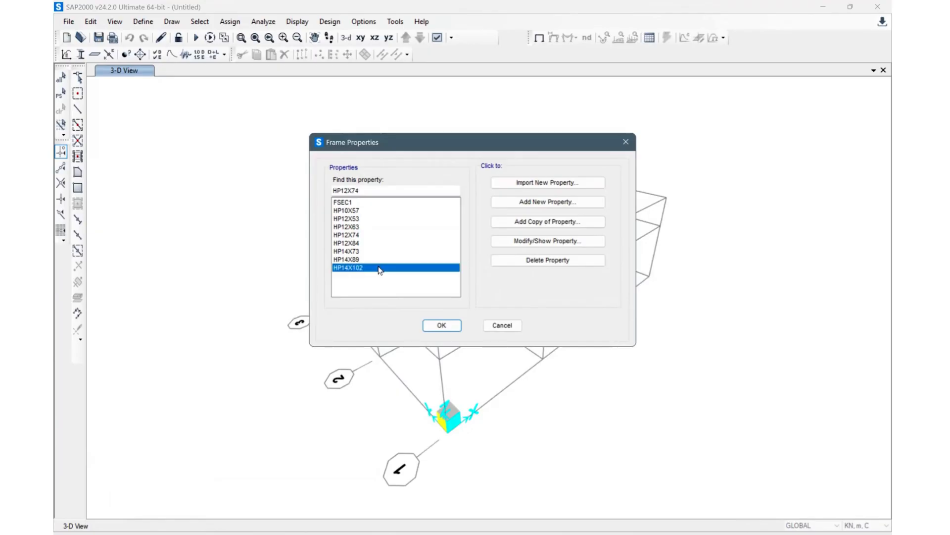
{"action": "left_click", "coordinate": [383, 227]}
{"action": "left_click", "coordinate": [379, 268]}
{"action": "left_click", "coordinate": [441, 325]}
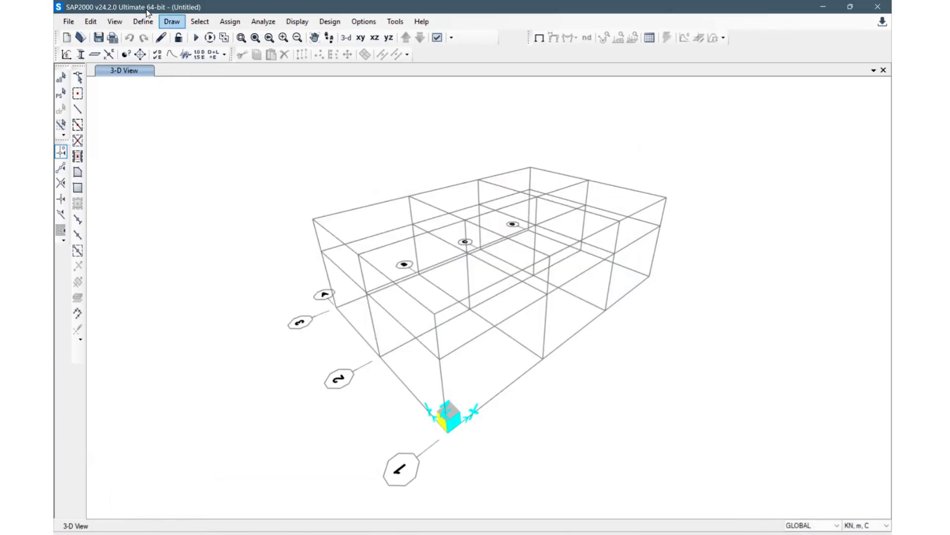
{"action": "left_click", "coordinate": [143, 23]}
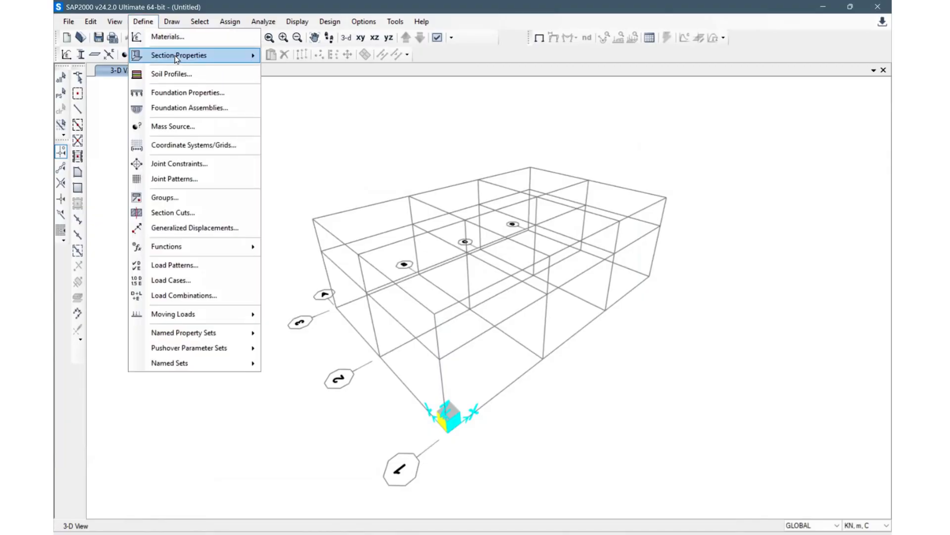
{"action": "mouse_move", "coordinate": [175, 55]}
{"action": "left_click", "coordinate": [309, 57]}
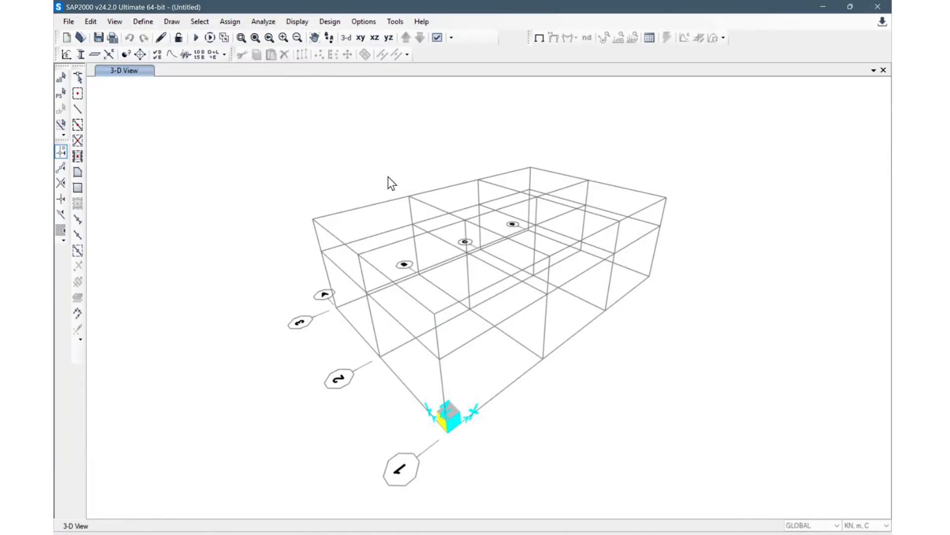
{"action": "left_click", "coordinate": [373, 262]}
{"action": "left_click", "coordinate": [377, 242]}
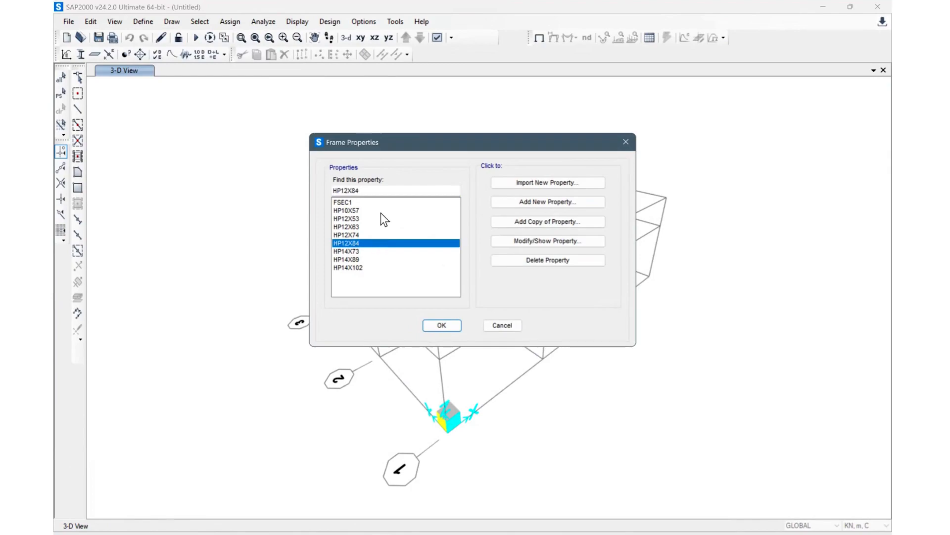
{"action": "left_click", "coordinate": [381, 212]}
{"action": "left_click", "coordinate": [388, 267]}
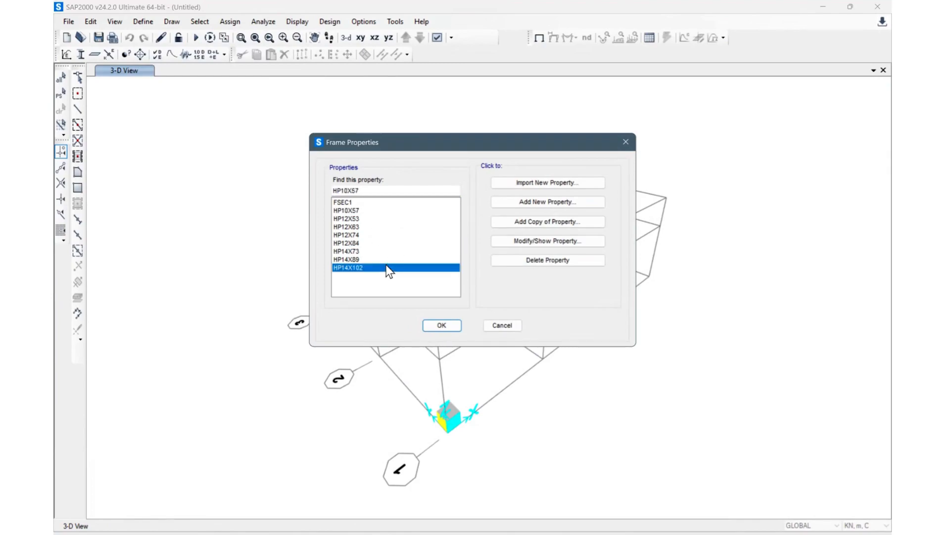
{"action": "left_click", "coordinate": [379, 226]}
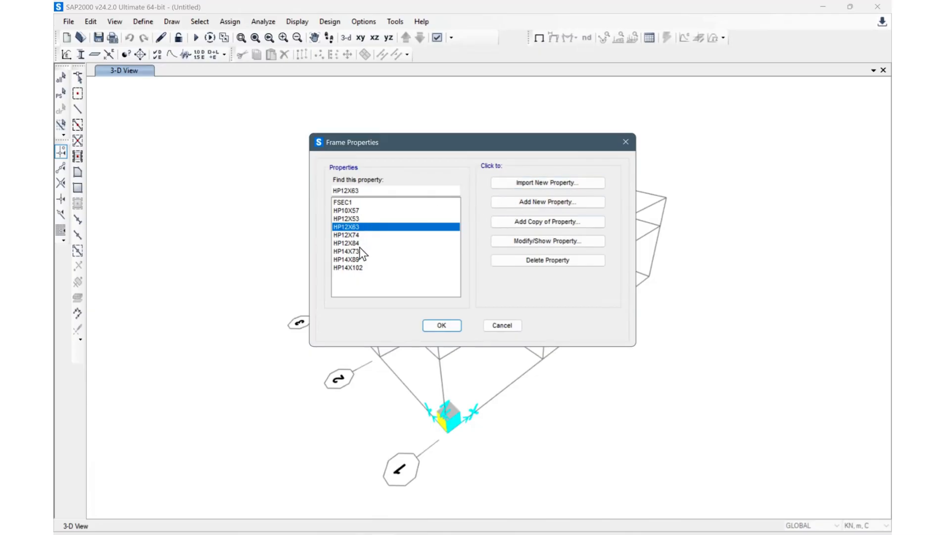
Step: Add a new rectangular frame section and name it C1
{"action": "left_click", "coordinate": [555, 203]}
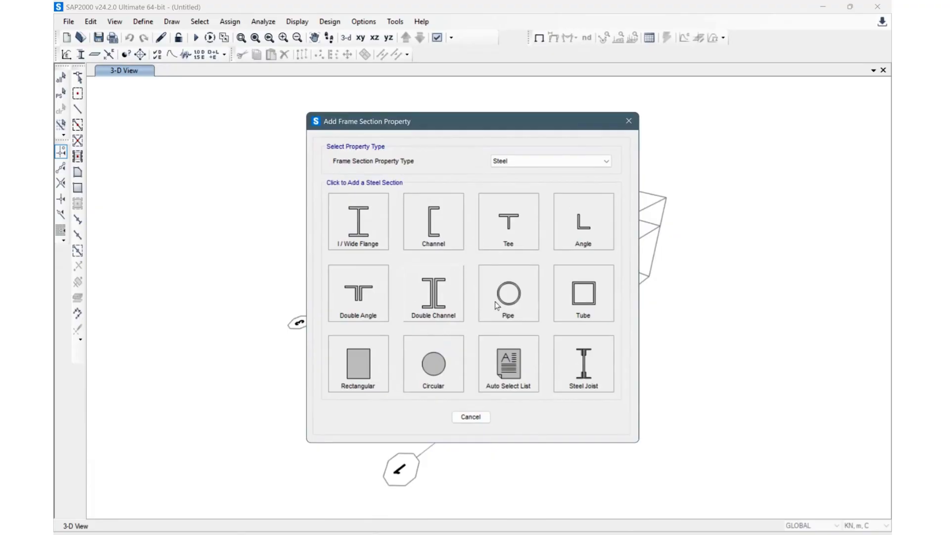
{"action": "left_click", "coordinate": [359, 380]}
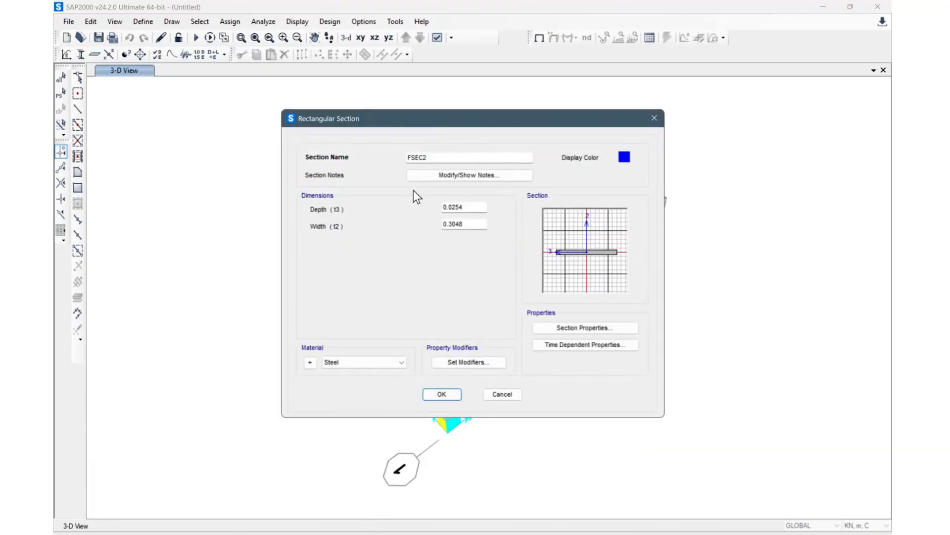
{"action": "left_click_drag", "start_coordinate": [454, 157], "coordinate": [359, 161]}
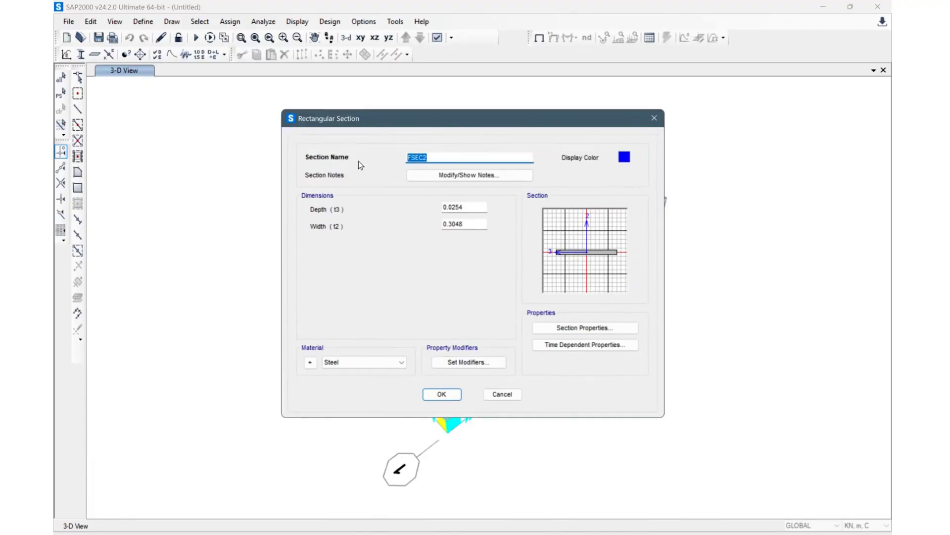
{"action": "type", "text": "C1"}
{"action": "key", "text": "Tab"}
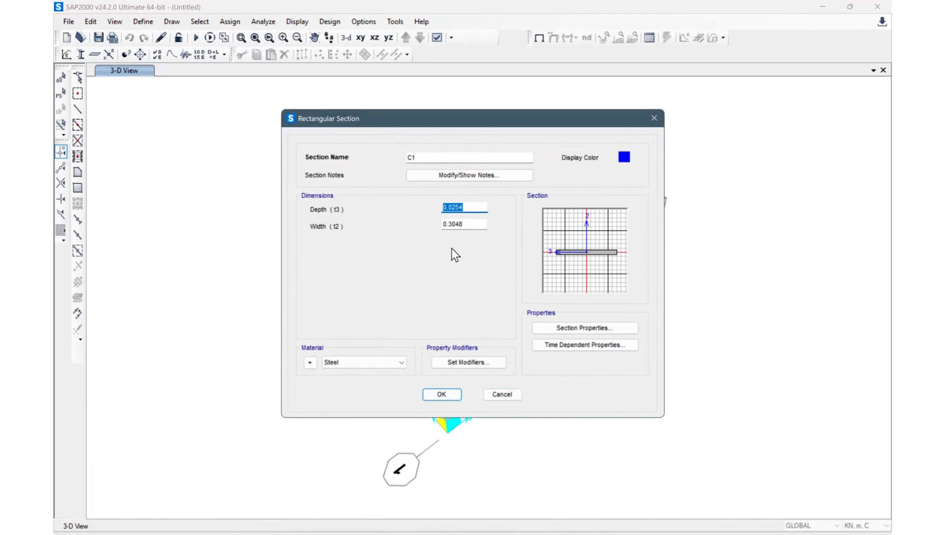
Step: Set the C1 section's depth to 0.4 and width to 0.2
{"action": "type", "text": "0.0"}
{"action": "key", "text": "BackSpace"}
{"action": "type", "text": "4"}
{"action": "double_click", "coordinate": [465, 225]}
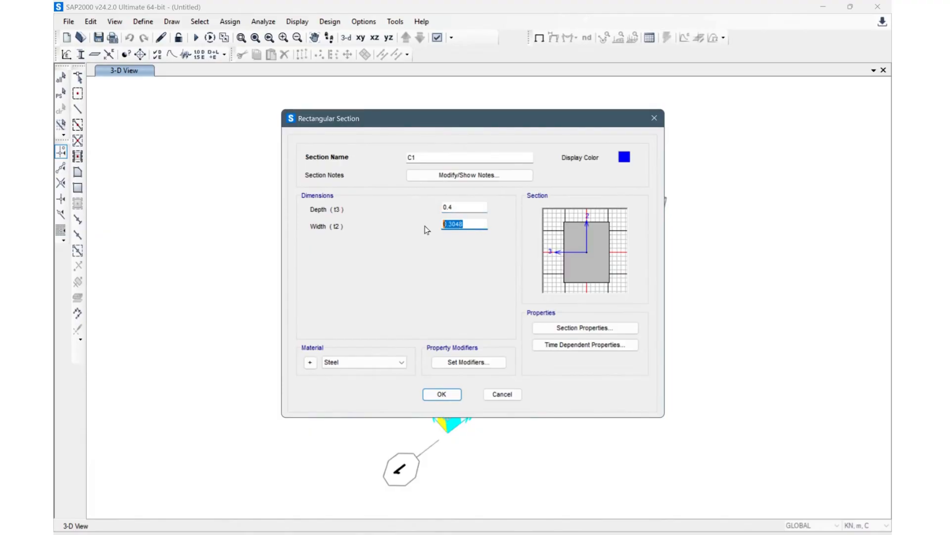
{"action": "type", "text": "0.3"}
{"action": "key", "text": "BackSpace"}
{"action": "type", "text": "2"}
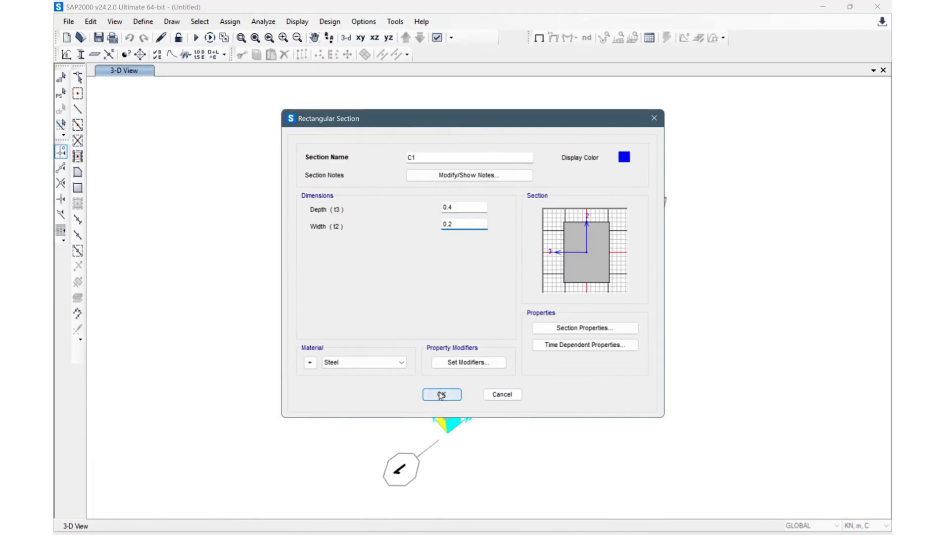
Step: Assign Concrete as the C1 section's material and save the section
{"action": "left_click", "coordinate": [394, 363]}
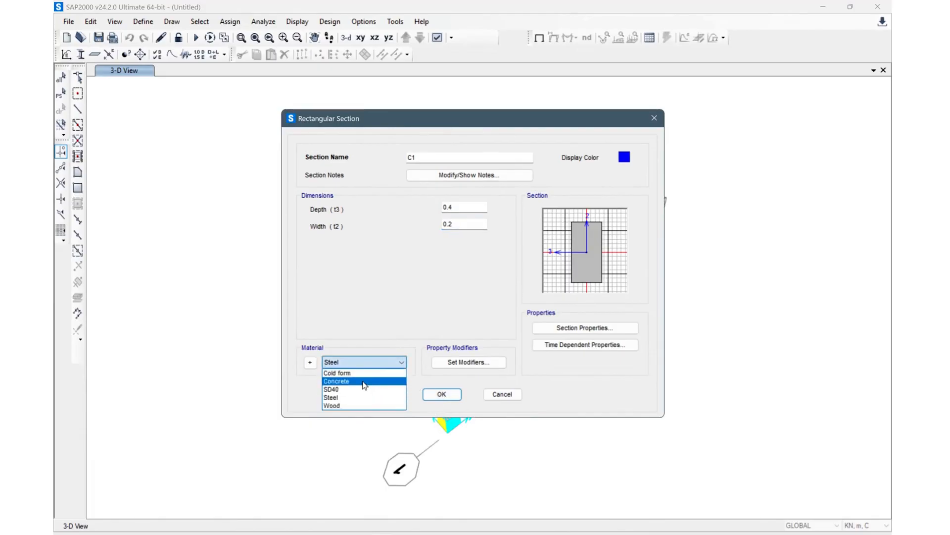
{"action": "left_click", "coordinate": [365, 381]}
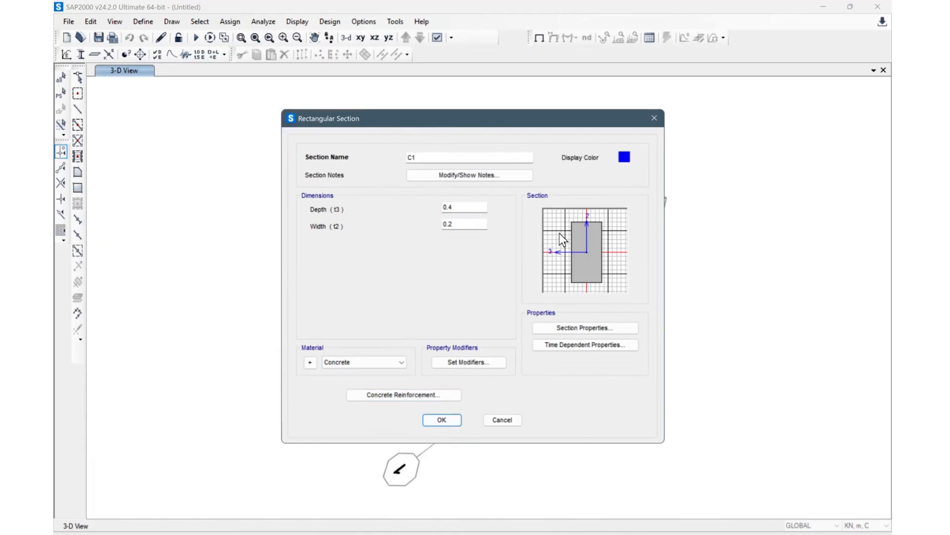
{"action": "left_click", "coordinate": [445, 421]}
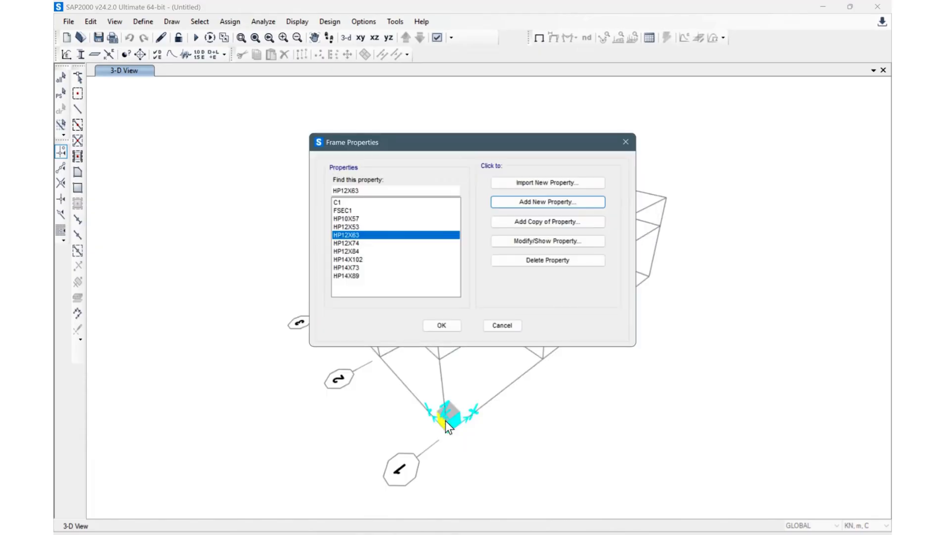
Step: Copy section C1 as a new section named B1 and review its section properties
{"action": "left_click", "coordinate": [362, 202]}
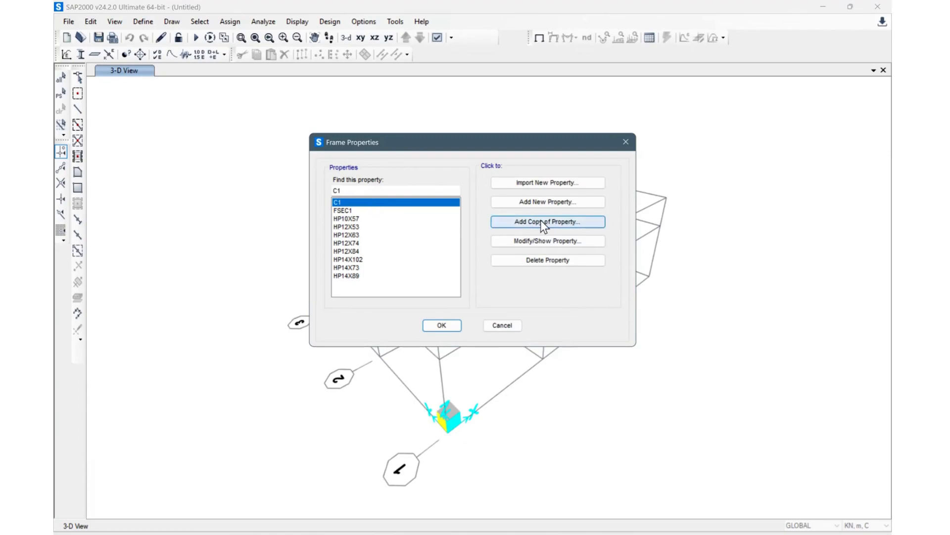
{"action": "left_click", "coordinate": [584, 224]}
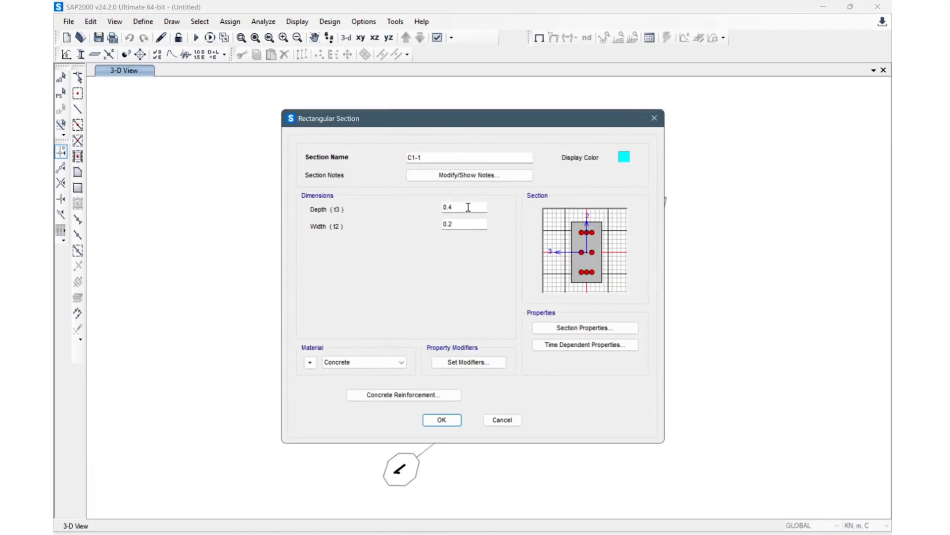
{"action": "left_click", "coordinate": [468, 207]}
{"action": "left_click_drag", "start_coordinate": [448, 159], "coordinate": [371, 170]}
{"action": "type", "text": "B1"}
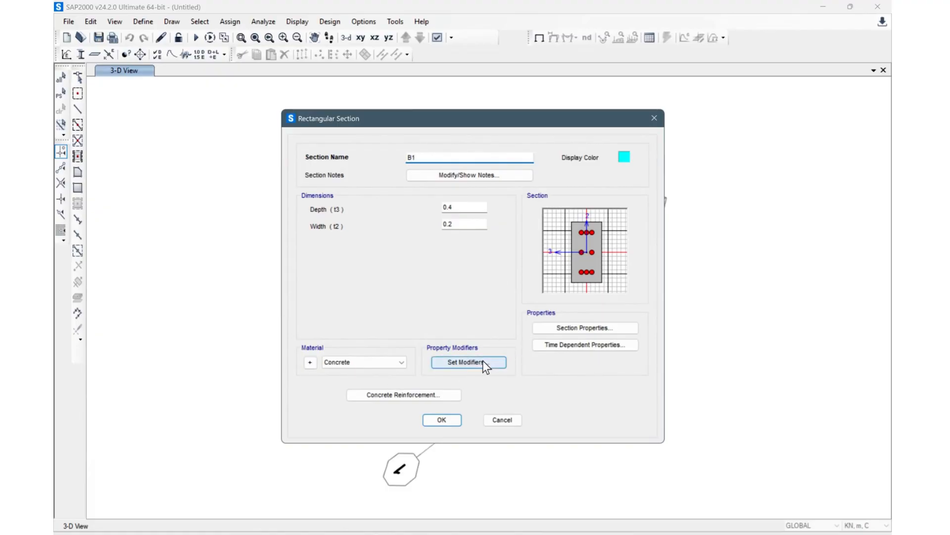
{"action": "left_click", "coordinate": [592, 329]}
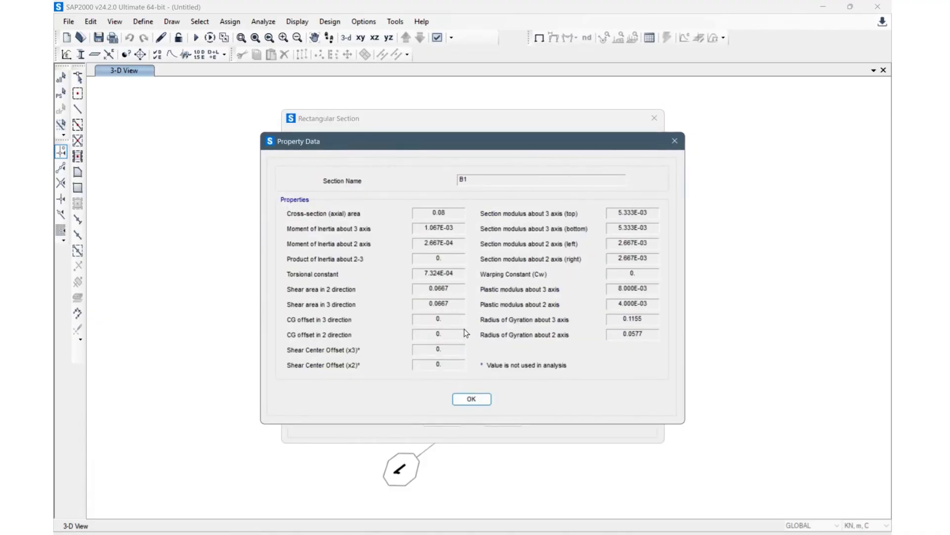
{"action": "left_click", "coordinate": [478, 400]}
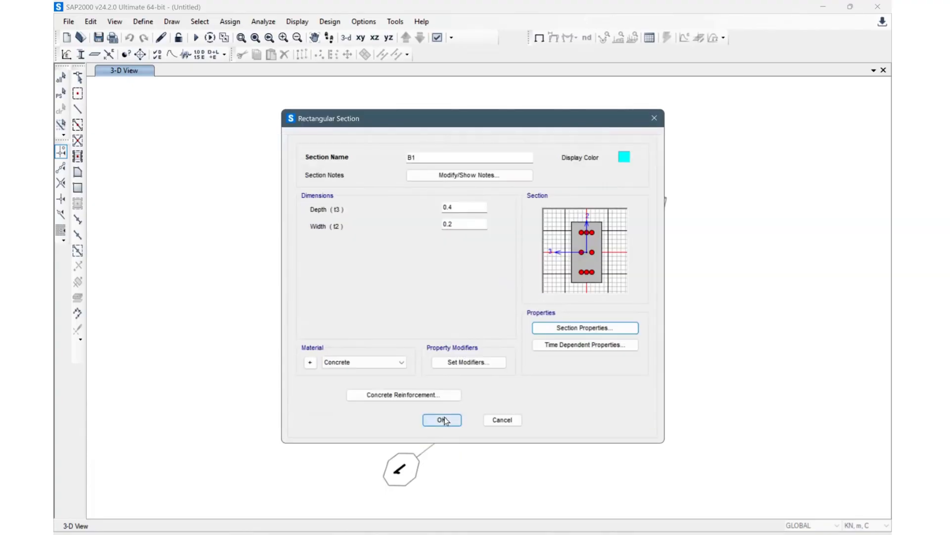
Step: Set B1's concrete reinforcement design type to Beam (M3 Design Only) and save the section
{"action": "left_click", "coordinate": [412, 396]}
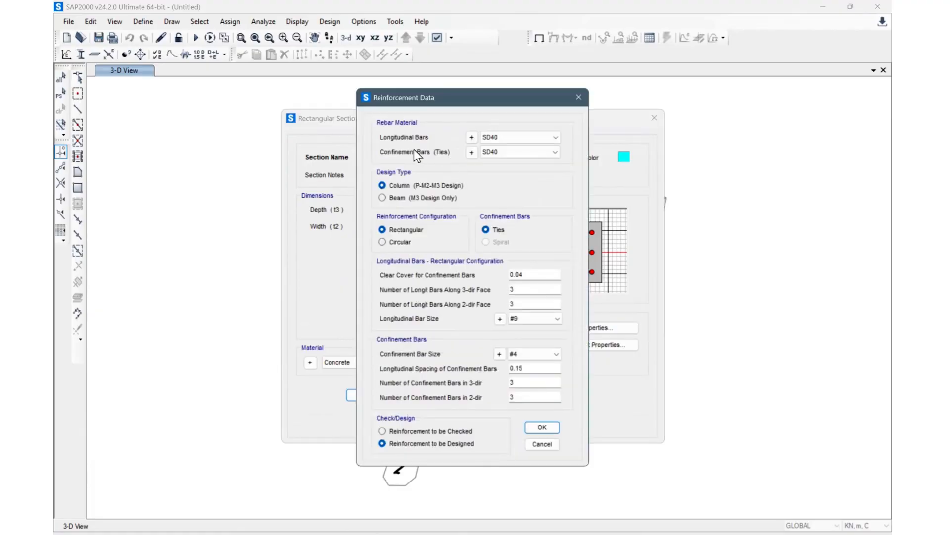
{"action": "left_click", "coordinate": [392, 200]}
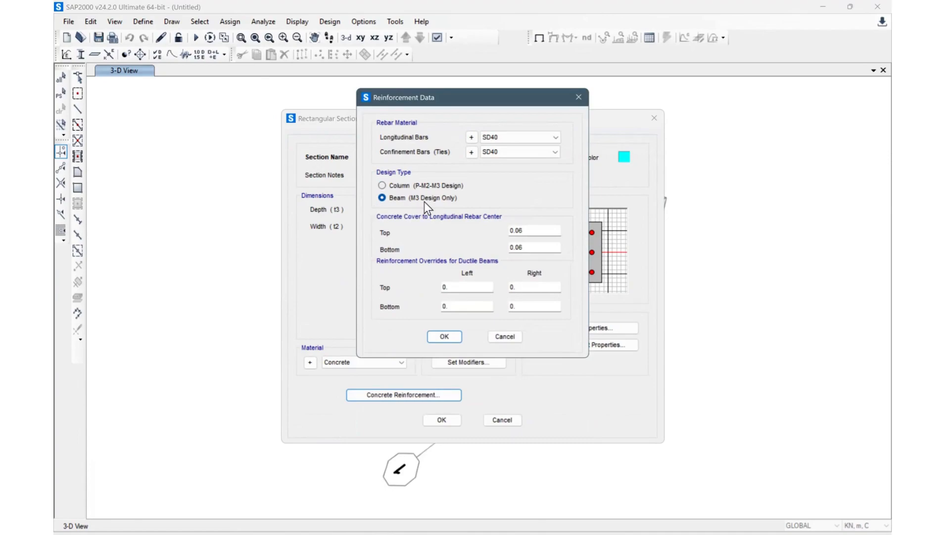
{"action": "left_click", "coordinate": [539, 230]}
{"action": "left_click", "coordinate": [544, 248]}
{"action": "left_click", "coordinate": [541, 287]}
{"action": "left_click", "coordinate": [518, 139]}
{"action": "left_click", "coordinate": [519, 139]}
{"action": "left_click", "coordinate": [438, 336]}
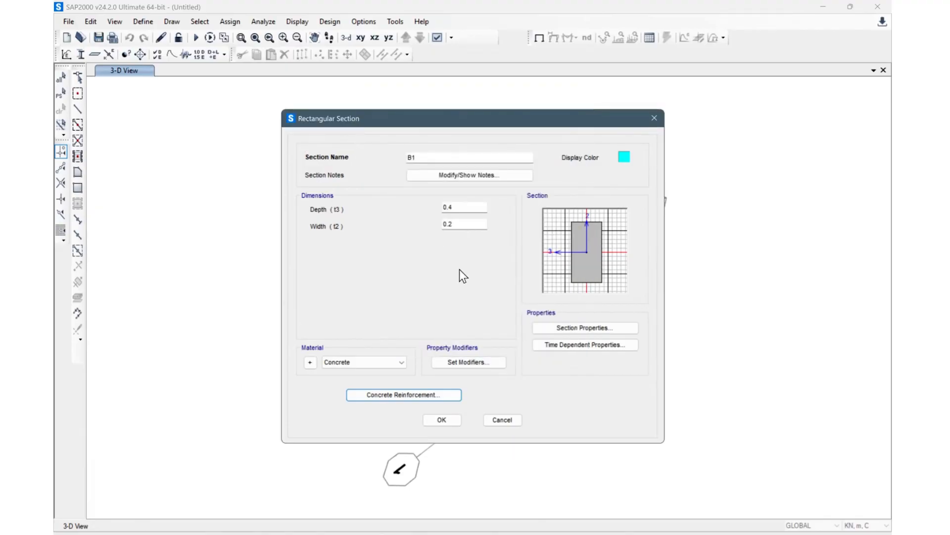
{"action": "left_click", "coordinate": [435, 420]}
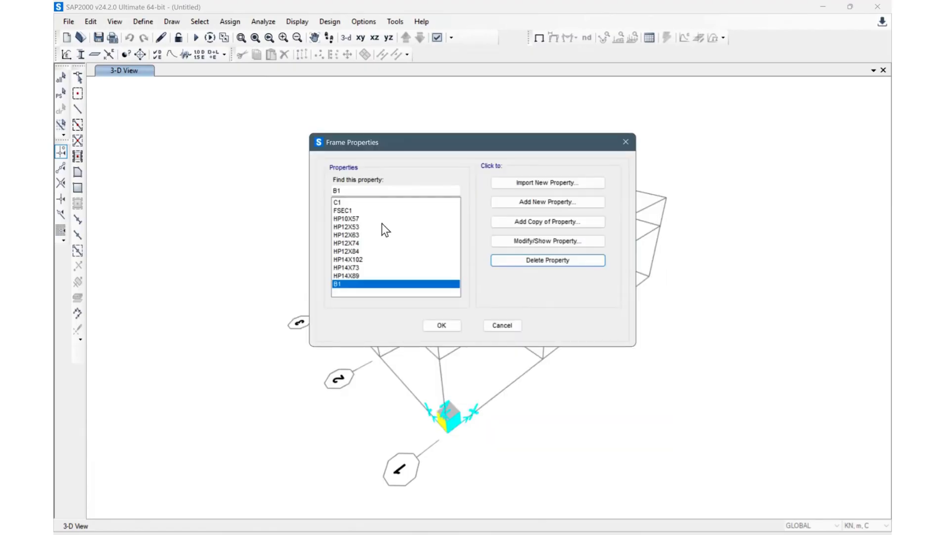
Step: Open section C1 for modification and set its depth to 0.2
{"action": "left_click", "coordinate": [371, 202]}
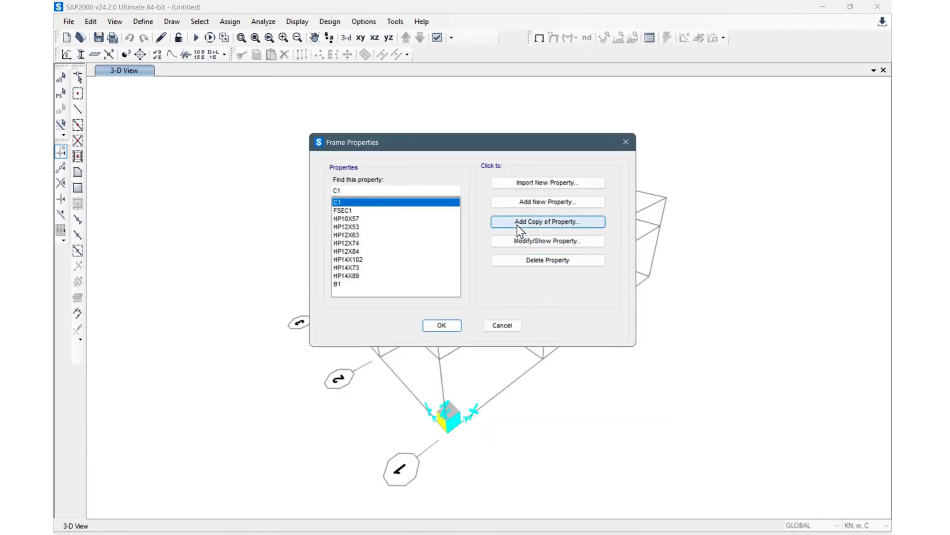
{"action": "left_click", "coordinate": [550, 238]}
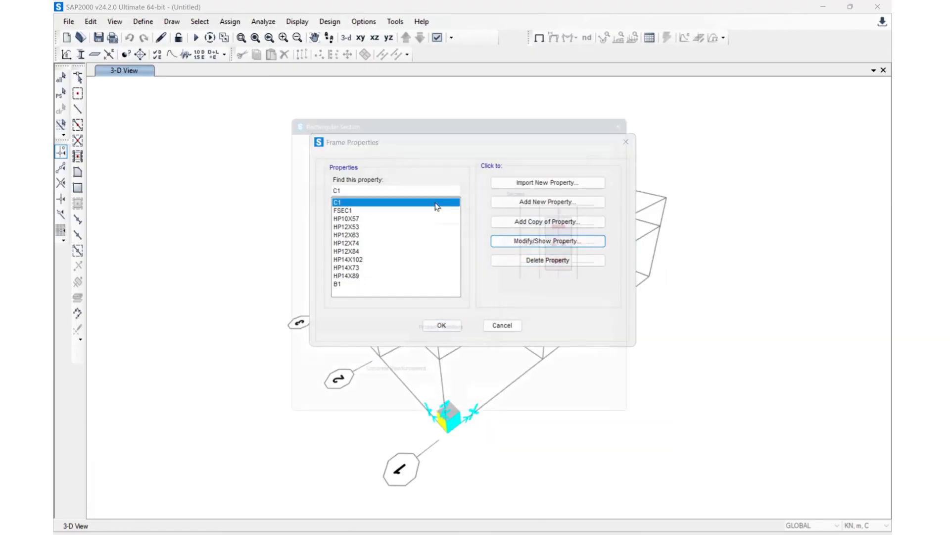
{"action": "left_click", "coordinate": [466, 206]}
{"action": "key", "text": "BackSpace"}
{"action": "type", "text": "2"}
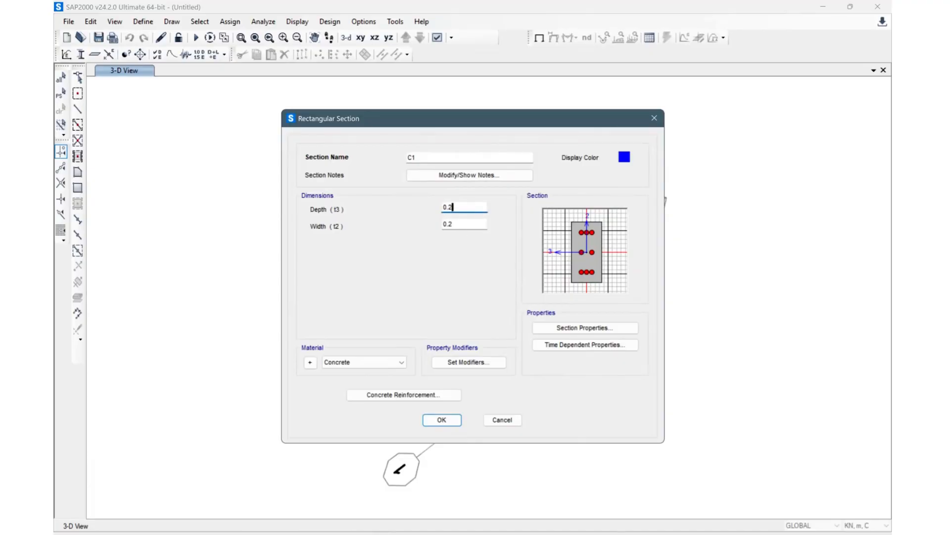
Step: Set C1's confinement bars in the 3-direction to 3, keep reinforcement to be designed, and save the section
{"action": "left_click", "coordinate": [400, 397]}
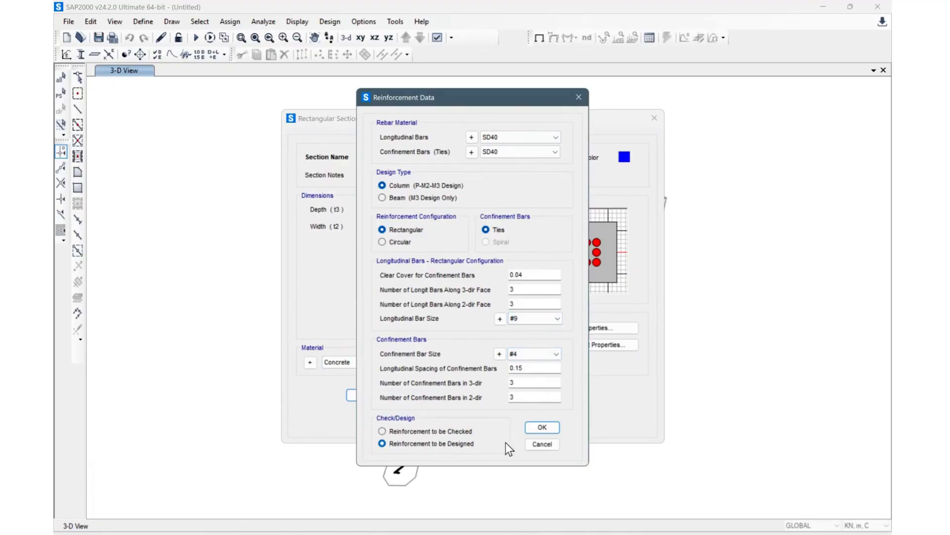
{"action": "left_click", "coordinate": [536, 383]}
{"action": "key", "text": "BackSpace"}
{"action": "type", "text": "3"}
{"action": "left_click", "coordinate": [413, 432]}
{"action": "left_click", "coordinate": [424, 432]}
{"action": "left_click", "coordinate": [414, 445]}
{"action": "left_click", "coordinate": [543, 427]}
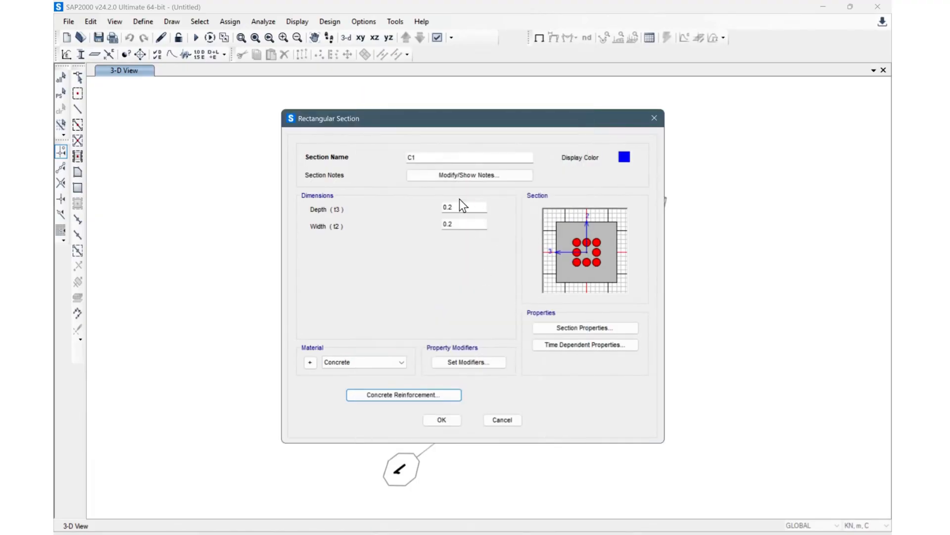
{"action": "left_click", "coordinate": [444, 418]}
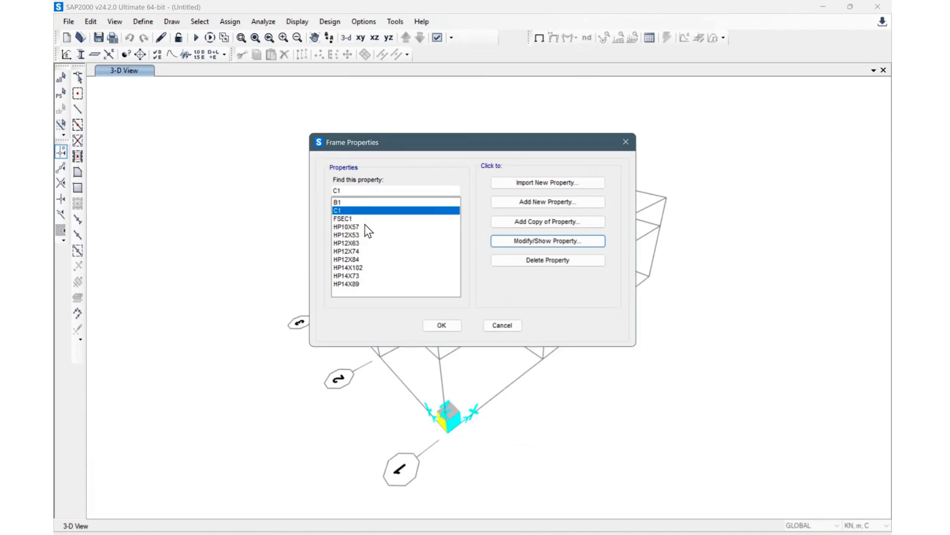
Step: Review the defined frame sections by selecting each one in the properties list
{"action": "left_click", "coordinate": [364, 224]}
{"action": "left_click", "coordinate": [371, 259]}
{"action": "left_click", "coordinate": [378, 224]}
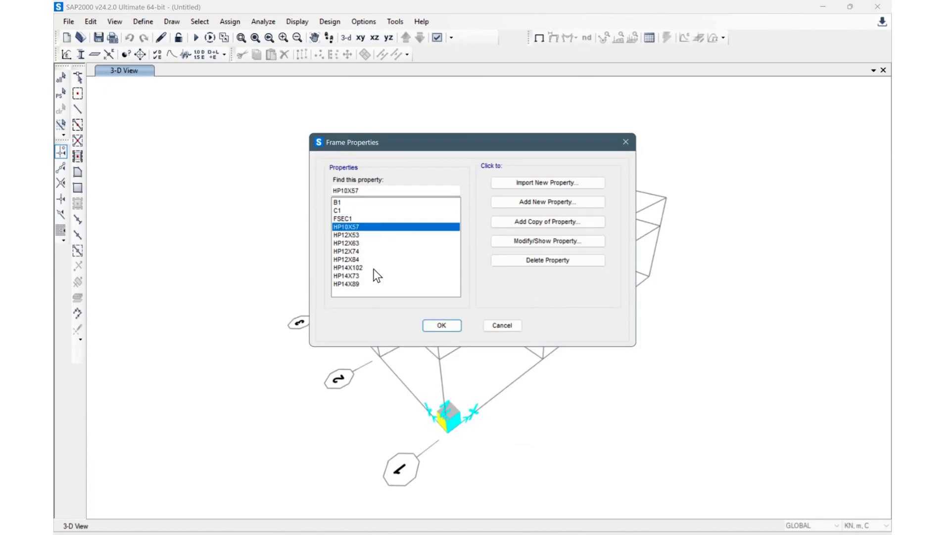
{"action": "left_click", "coordinate": [373, 269]}
{"action": "left_click", "coordinate": [367, 279]}
{"action": "left_click", "coordinate": [366, 240]}
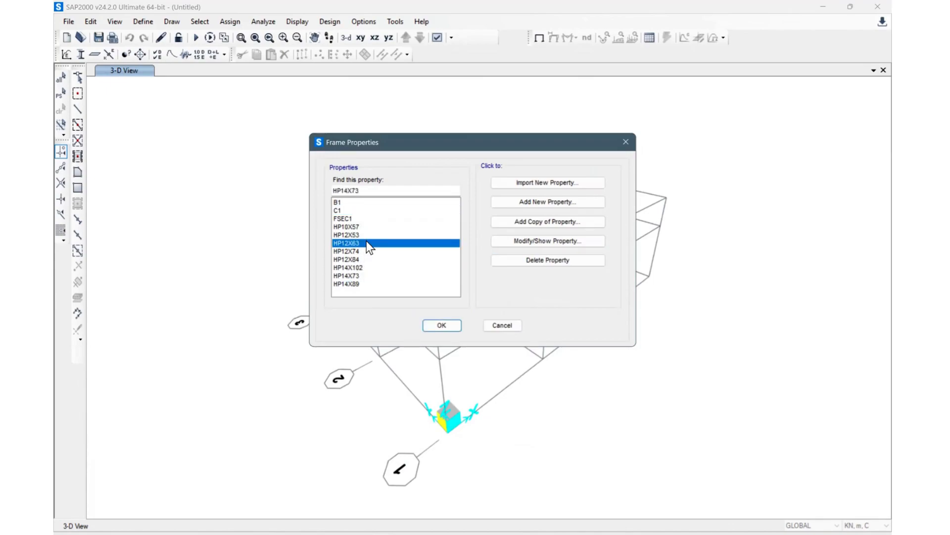
{"action": "left_click", "coordinate": [364, 210]}
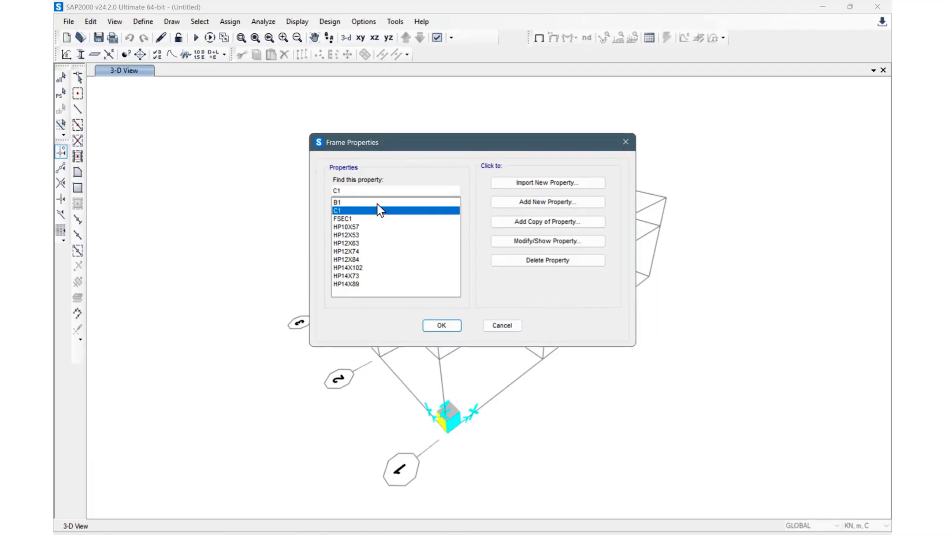
{"action": "left_click", "coordinate": [380, 202]}
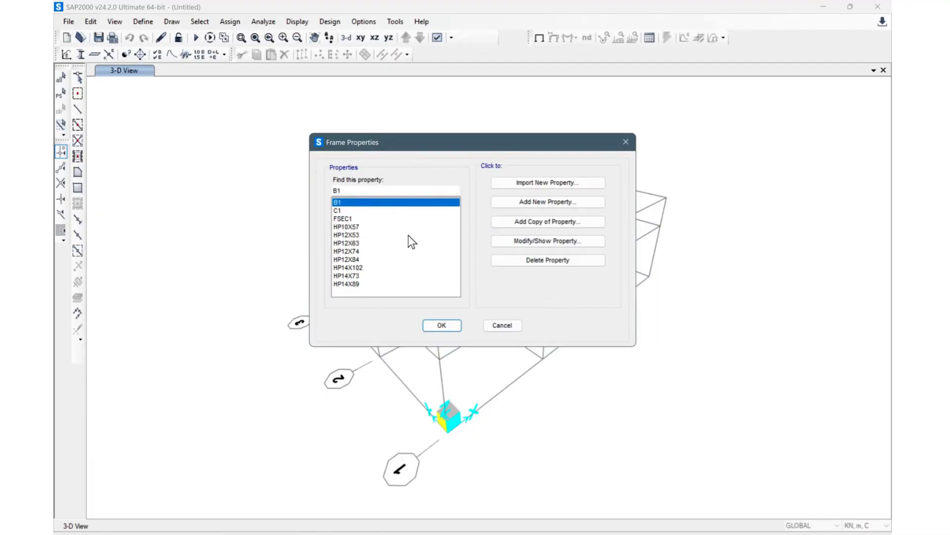
Step: Add a steel box/tube section named HS50x25x2.3, consulting the hollow section table in the PowerPoint presentation
{"action": "left_click", "coordinate": [549, 200]}
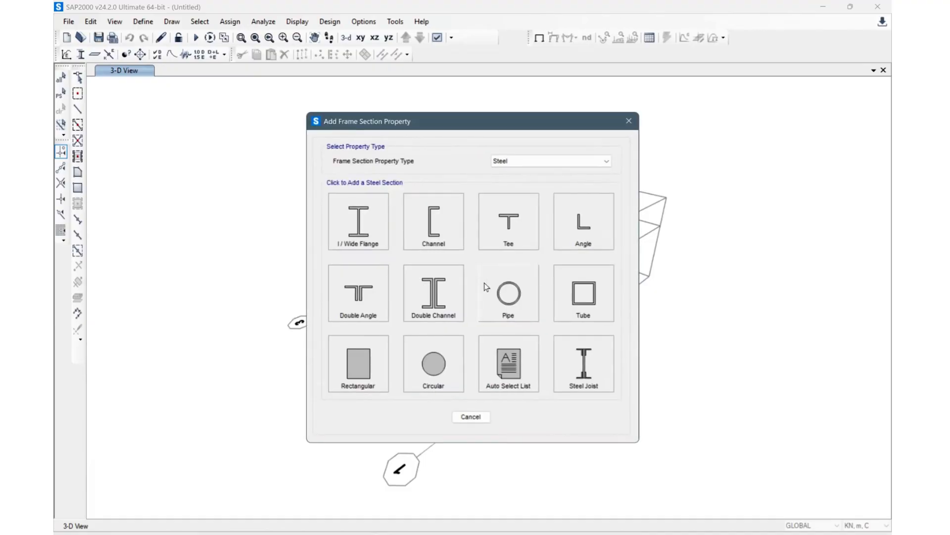
{"action": "left_click", "coordinate": [582, 296]}
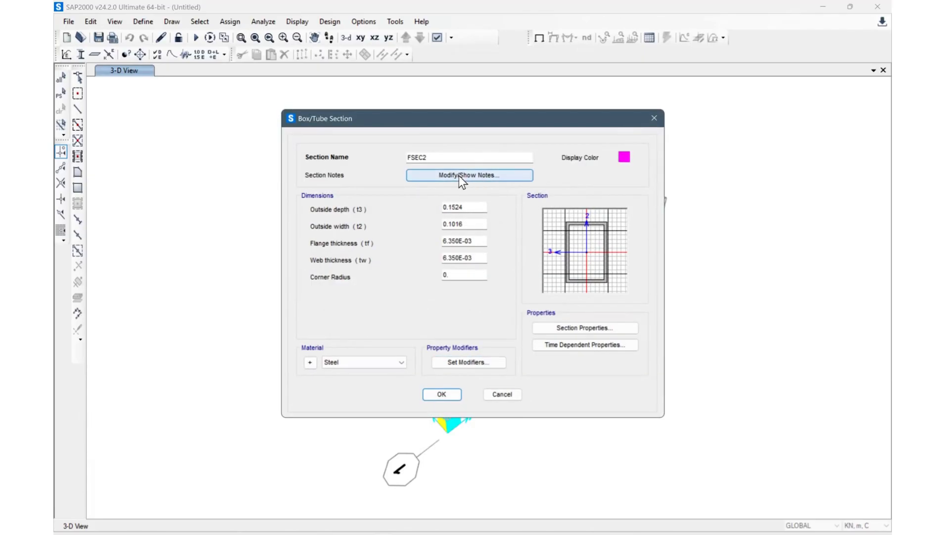
{"action": "left_click_drag", "start_coordinate": [464, 157], "coordinate": [380, 171]}
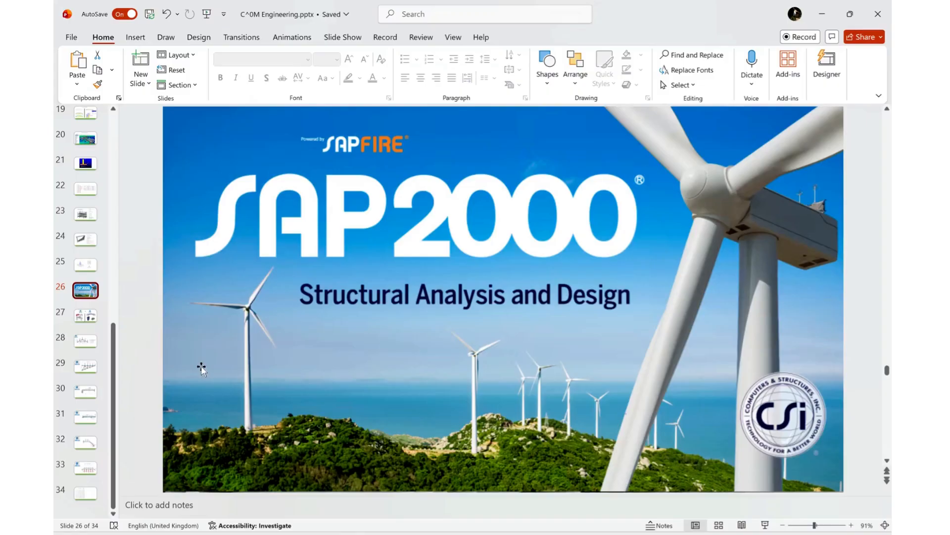
{"action": "scroll", "coordinate": [242, 418], "scroll_direction": "down", "scroll_amount": 8}
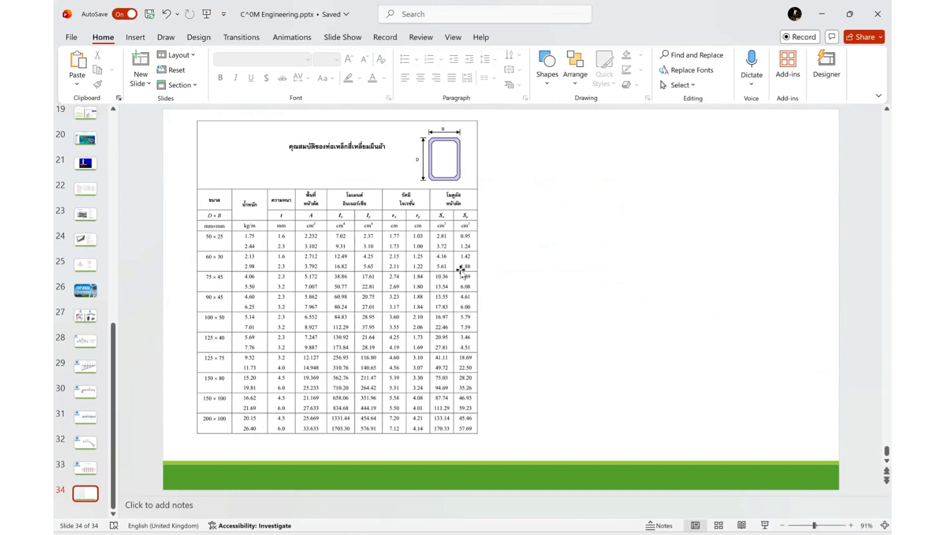
{"action": "left_click_drag", "start_coordinate": [461, 269], "coordinate": [548, 271]}
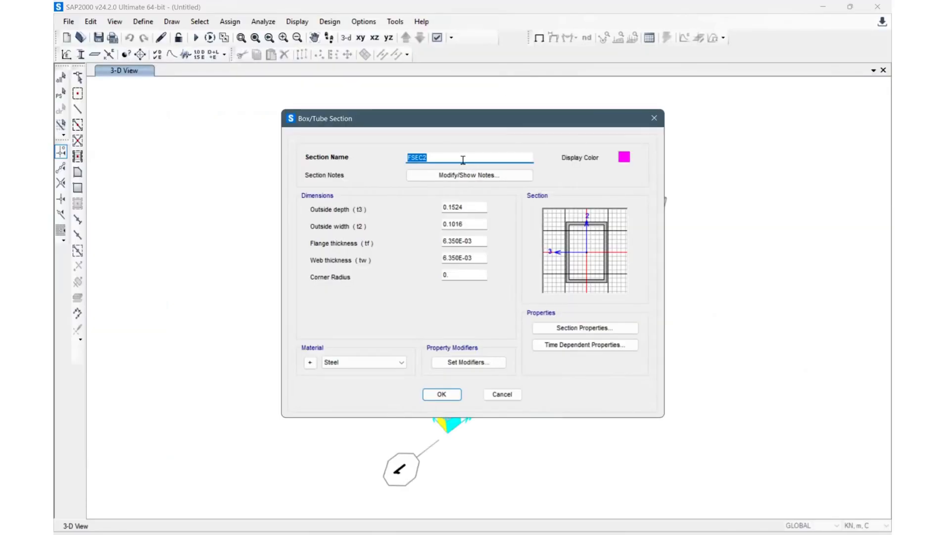
{"action": "type", "text": "HS50x25x2.3"}
Step: Set the tube's outside depth 0.05, outside width 0.025, flange and web thickness 0.0023, and save the section
{"action": "left_click", "coordinate": [477, 204]}
{"action": "left_click_drag", "start_coordinate": [477, 203], "coordinate": [404, 231]}
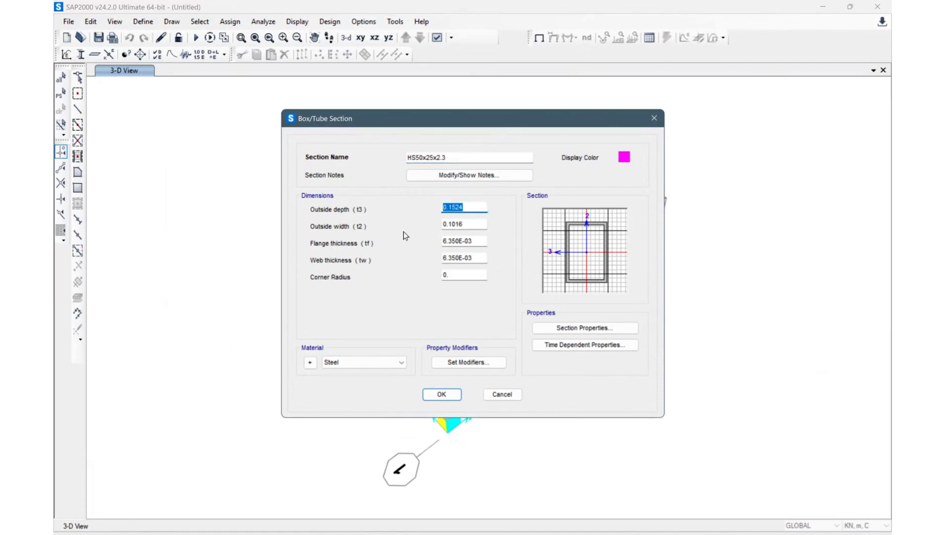
{"action": "type", "text": "0.05"}
{"action": "left_click", "coordinate": [474, 223]}
{"action": "key", "text": "BackSpace"}
{"action": "key", "text": "BackSpace"}
{"action": "key", "text": "BackSpace"}
{"action": "key", "text": "BackSpace"}
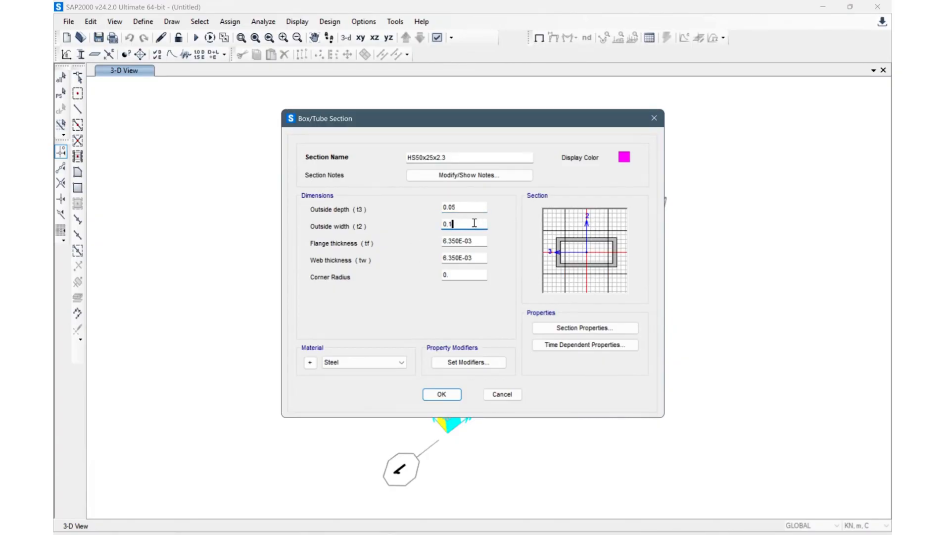
{"action": "type", "text": "025"}
{"action": "left_click", "coordinate": [476, 242]}
{"action": "key", "text": "BackSpace"}
{"action": "key", "text": "BackSpace"}
{"action": "key", "text": "BackSpace"}
{"action": "key", "text": "BackSpace"}
{"action": "key", "text": "BackSpace"}
{"action": "key", "text": "BackSpace"}
{"action": "key", "text": "BackSpace"}
{"action": "key", "text": "BackSpace"}
{"action": "key", "text": "BackSpace"}
{"action": "type", "text": "0.00"}
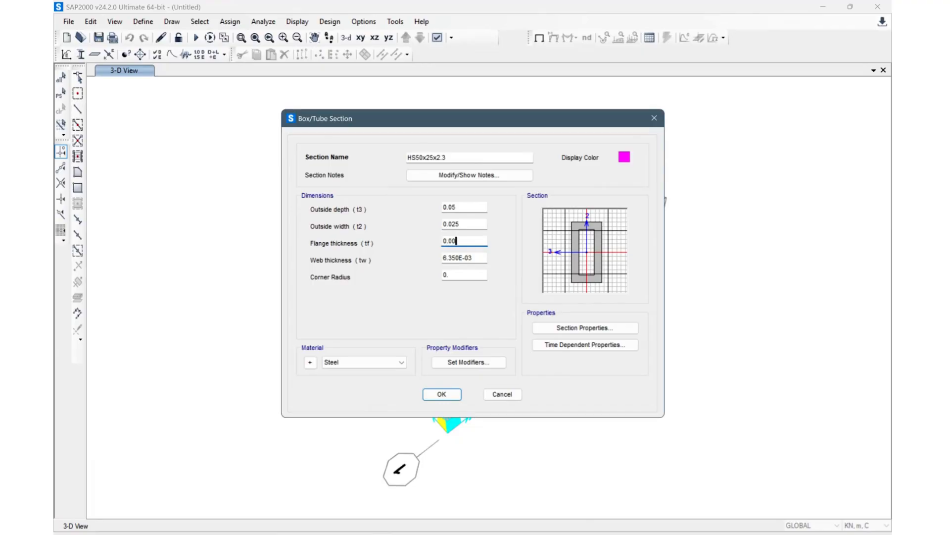
{"action": "type", "text": "23"}
{"action": "left_click", "coordinate": [481, 259]}
{"action": "key", "text": "BackSpace"}
{"action": "key", "text": "BackSpace"}
{"action": "key", "text": "BackSpace"}
{"action": "key", "text": "BackSpace"}
{"action": "key", "text": "BackSpace"}
{"action": "key", "text": "BackSpace"}
{"action": "key", "text": "BackSpace"}
{"action": "key", "text": "BackSpace"}
{"action": "key", "text": "BackSpace"}
{"action": "type", "text": "0.0"}
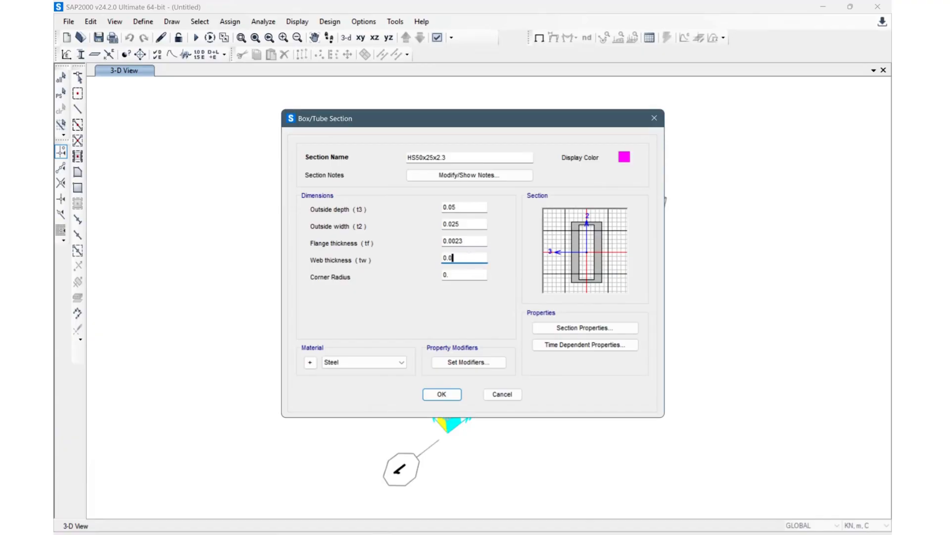
{"action": "type", "text": "023"}
{"action": "left_click", "coordinate": [470, 280]}
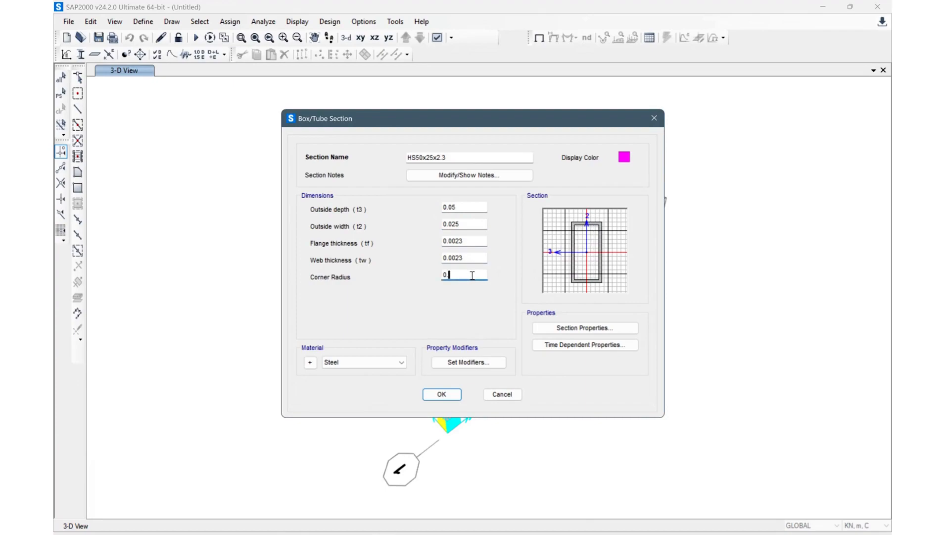
{"action": "left_click", "coordinate": [448, 394]}
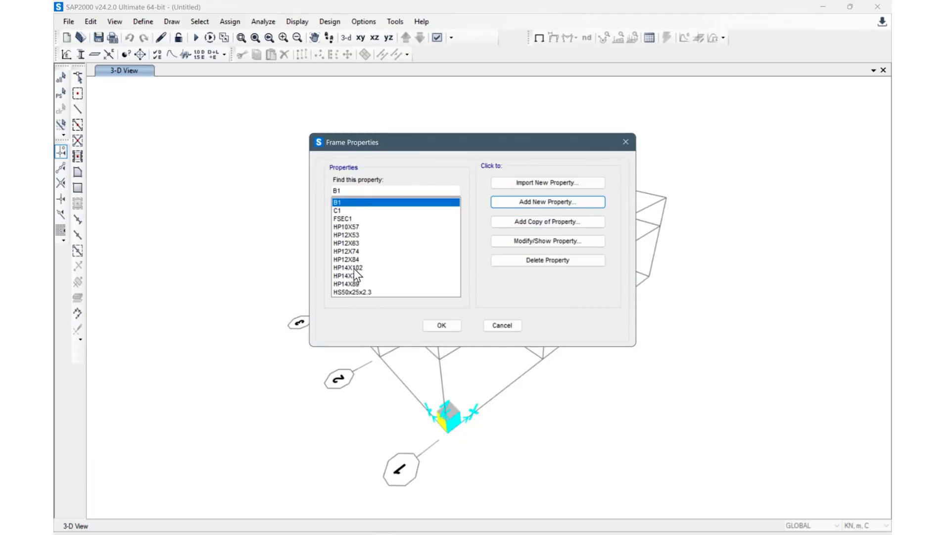
Step: Add a copy of HS50x25x2.3 and rename the copy HS575x30x3
{"action": "left_click", "coordinate": [358, 292]}
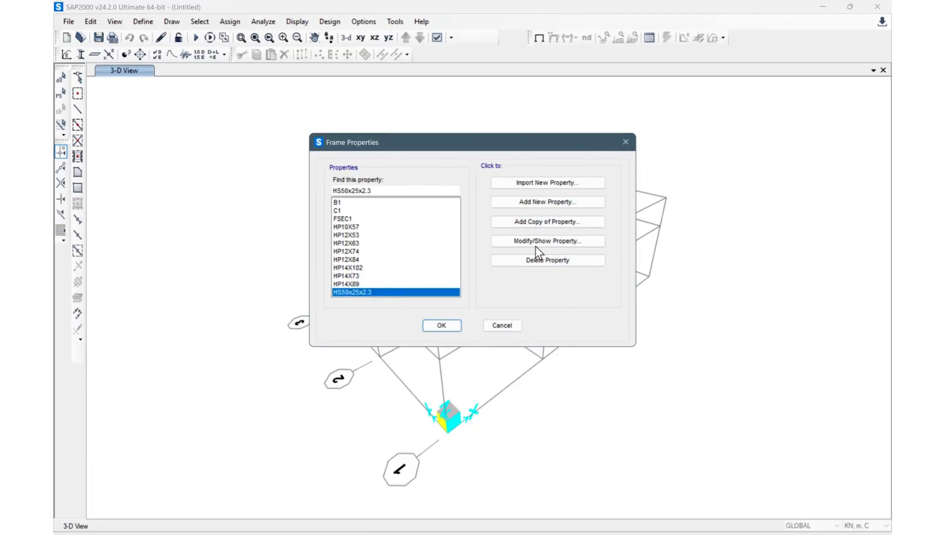
{"action": "left_click", "coordinate": [548, 220]}
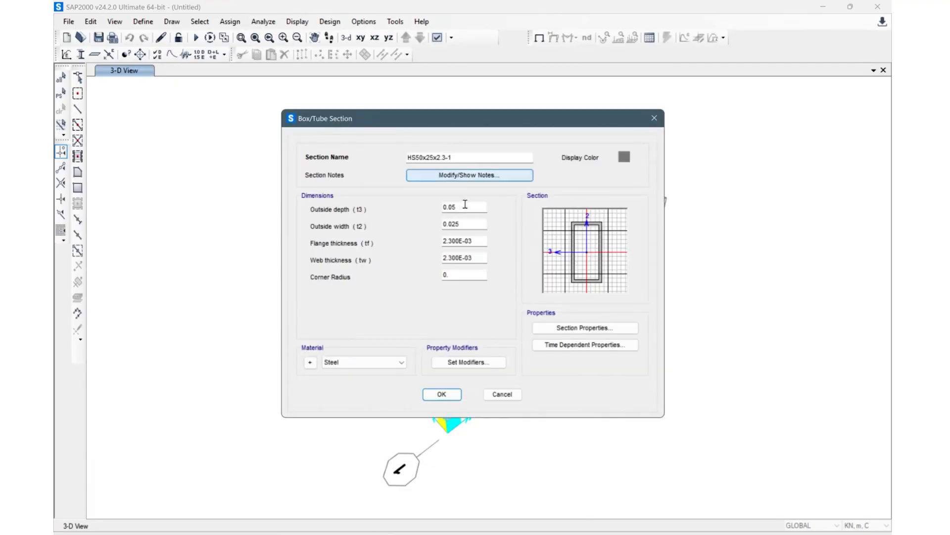
{"action": "left_click", "coordinate": [460, 158]}
{"action": "key", "text": "BackSpace"}
{"action": "key", "text": "BackSpace"}
{"action": "key", "text": "BackSpace"}
{"action": "key", "text": "BackSpace"}
{"action": "key", "text": "BackSpace"}
{"action": "key", "text": "BackSpace"}
{"action": "key", "text": "BackSpace"}
{"action": "key", "text": "BackSpace"}
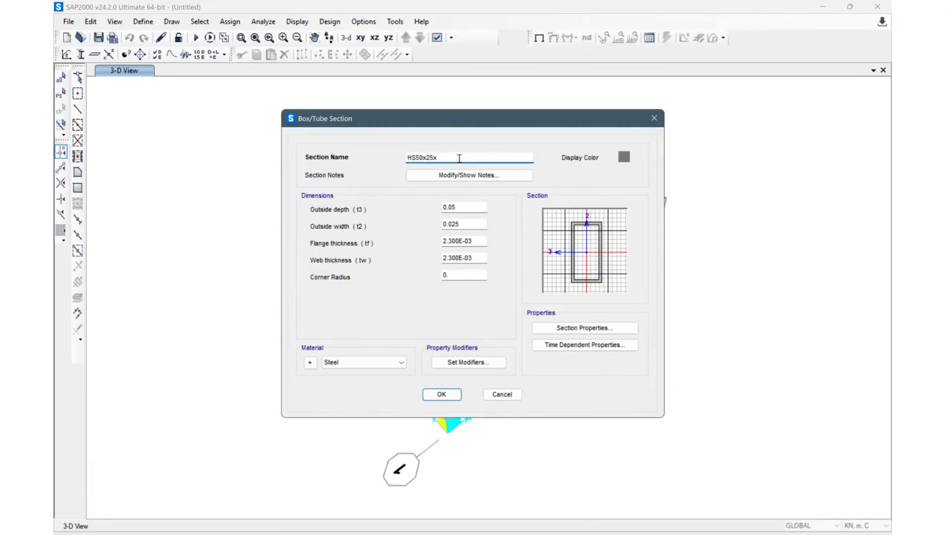
{"action": "key", "text": "BackSpace"}
{"action": "key", "text": "BackSpace"}
{"action": "type", "text": "75x30x3"}
Step: Set the copied tube's outside depth to 0.075 and outside width to 0.030
{"action": "left_click", "coordinate": [469, 208]}
{"action": "key", "text": "BackSpace"}
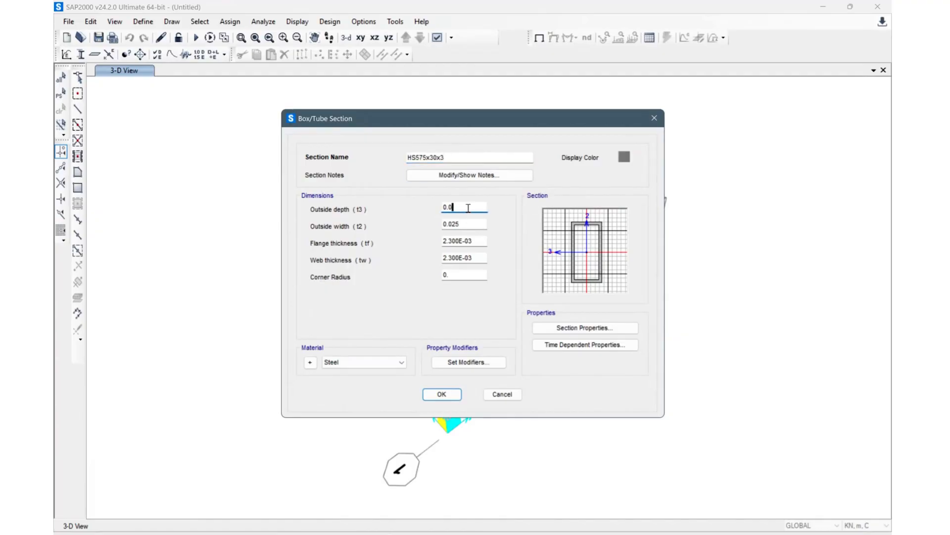
{"action": "type", "text": "75"}
{"action": "left_click", "coordinate": [468, 225]}
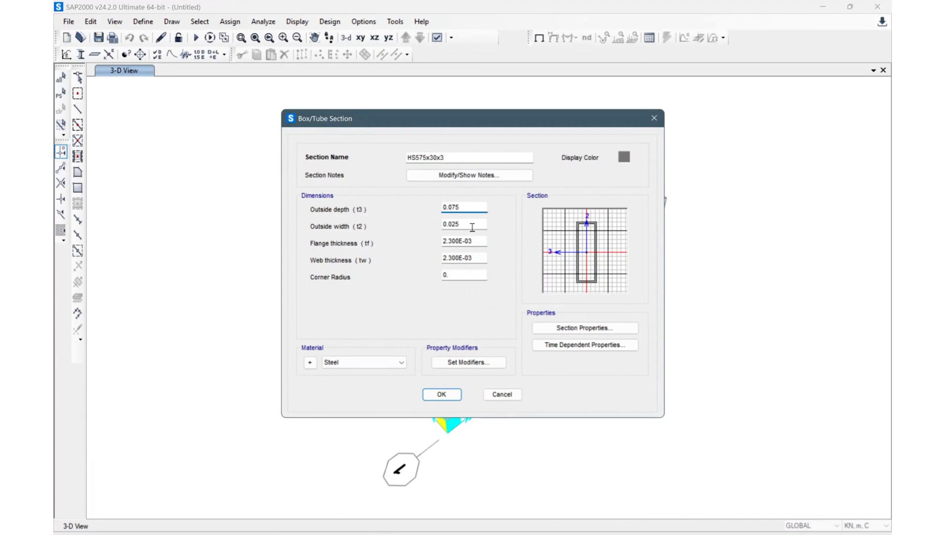
{"action": "key", "text": "BackSpace"}
{"action": "key", "text": "BackSpace"}
{"action": "type", "text": "30"}
Step: Set its flange and web thickness to 0.003, save the section and close the frame properties
{"action": "left_click", "coordinate": [480, 241]}
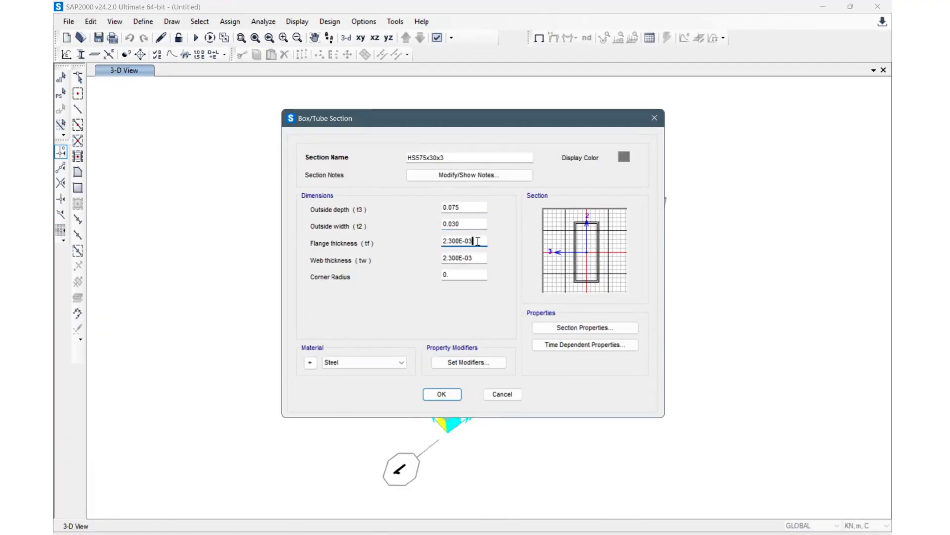
{"action": "left_click", "coordinate": [452, 241]}
{"action": "key", "text": "BackSpace"}
{"action": "key", "text": "BackSpace"}
{"action": "key", "text": "BackSpace"}
{"action": "type", "text": "3."}
{"action": "left_click", "coordinate": [451, 258]}
{"action": "key", "text": "BackSpace"}
{"action": "key", "text": "BackSpace"}
{"action": "key", "text": "BackSpace"}
{"action": "type", "text": "3."}
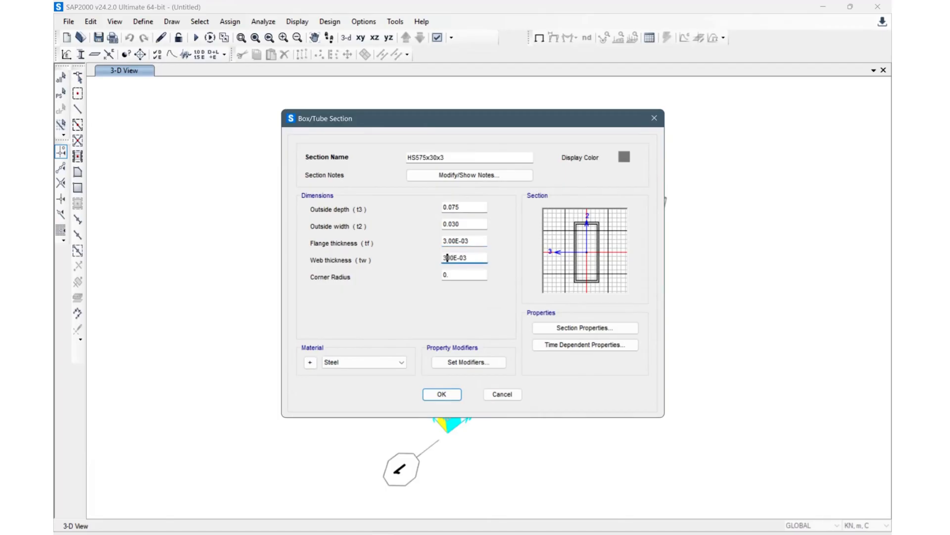
{"action": "left_click", "coordinate": [456, 276]}
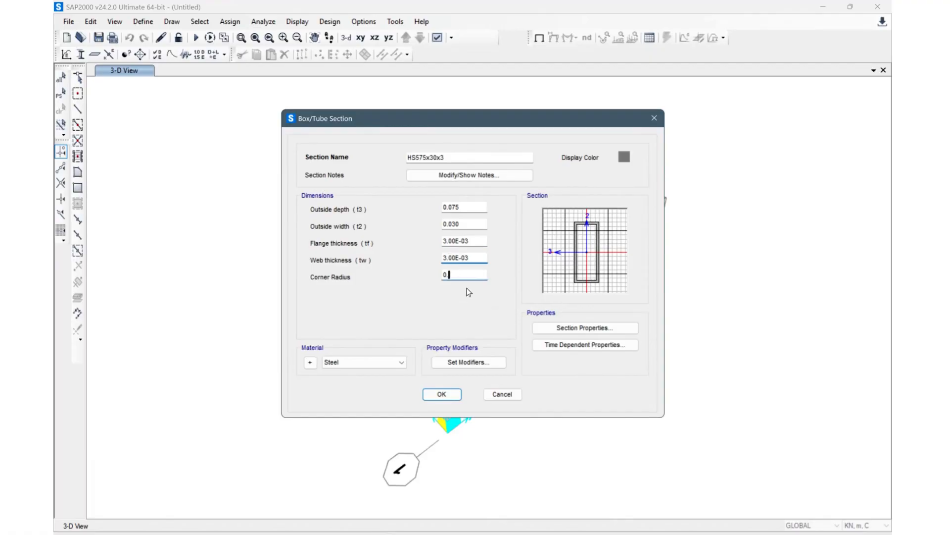
{"action": "left_click", "coordinate": [445, 393]}
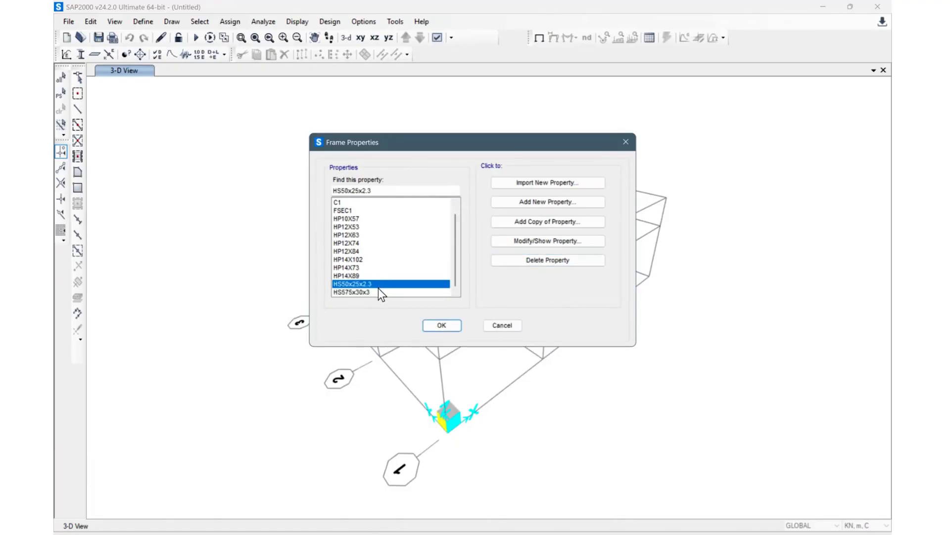
{"action": "left_click", "coordinate": [442, 326]}
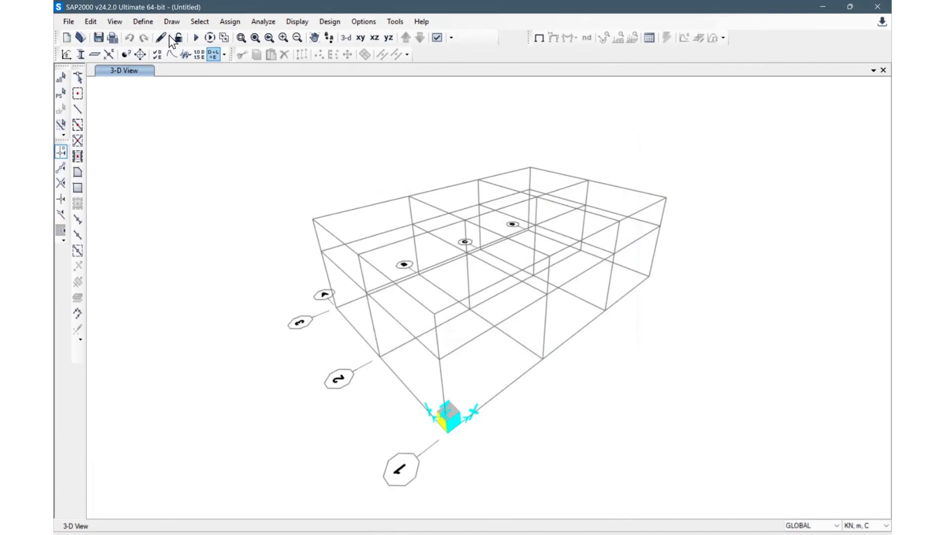
Step: Open the area section definitions and add a new shell section named RC Slab
{"action": "left_click", "coordinate": [151, 22]}
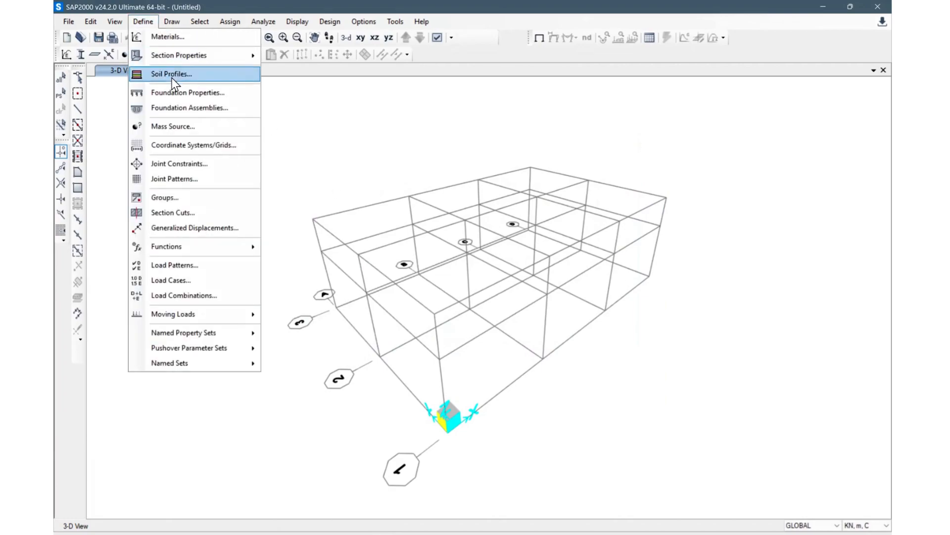
{"action": "mouse_move", "coordinate": [202, 54]}
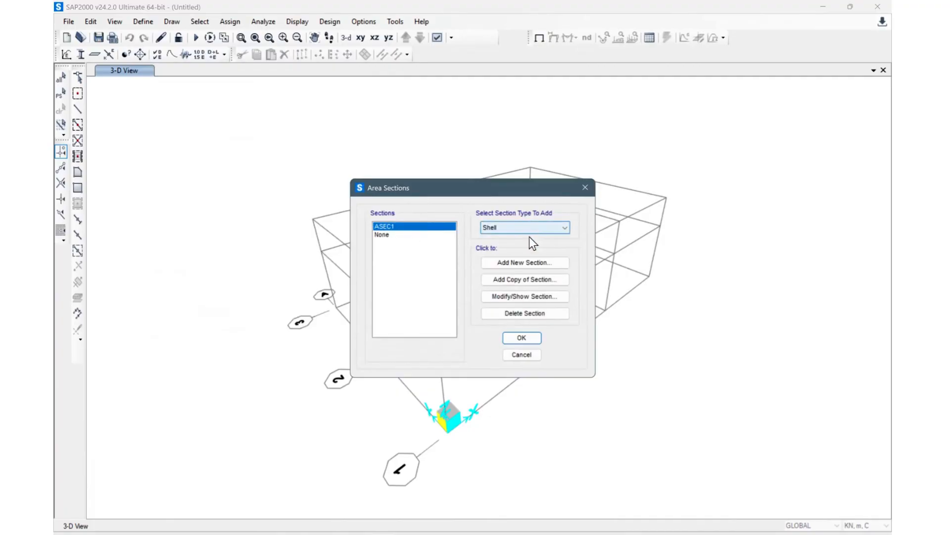
{"action": "left_click", "coordinate": [524, 262]}
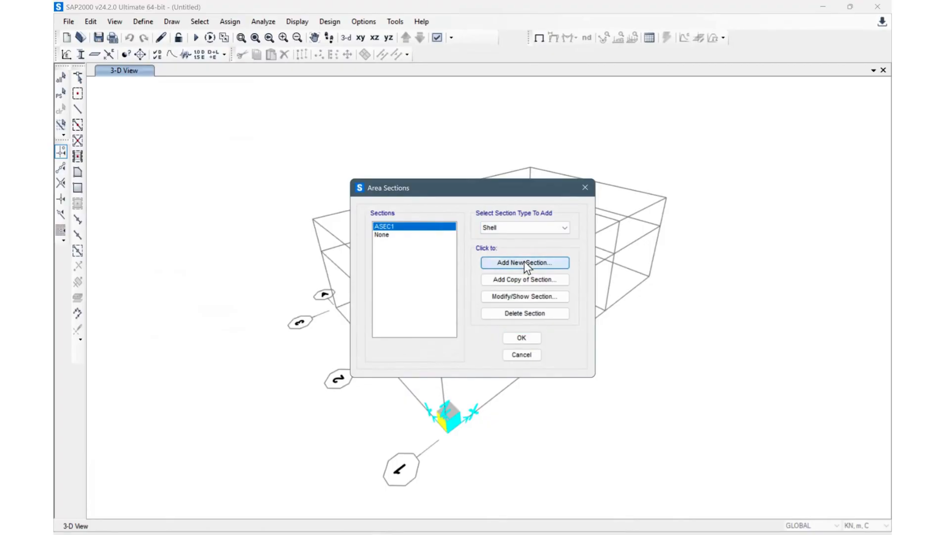
{"action": "left_click_drag", "start_coordinate": [406, 183], "coordinate": [356, 183]}
{"action": "type", "text": "S1"}
{"action": "key", "text": "BackSpace"}
{"action": "key", "text": "BackSpace"}
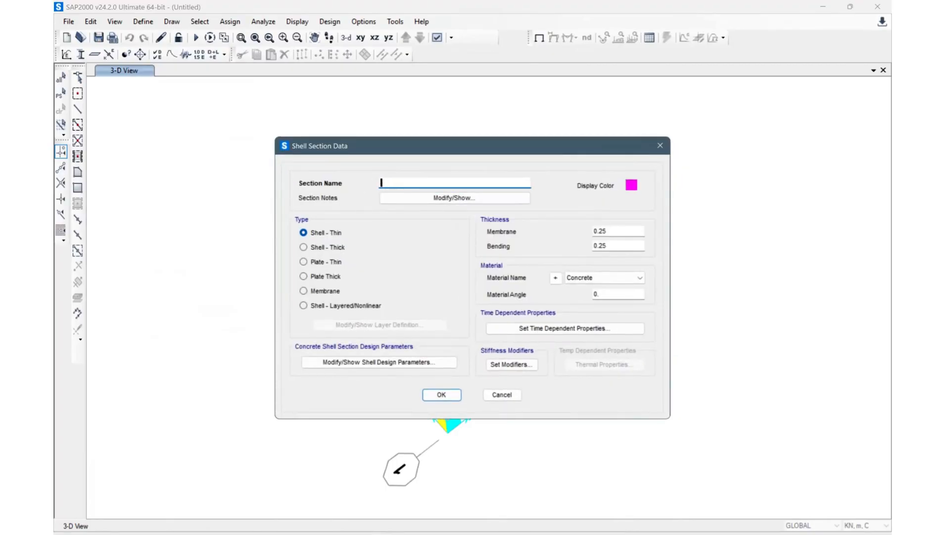
{"action": "type", "text": "RC Slab"}
Step: Make RC Slab a Membrane type with membrane and bending thickness 0.15 in Concrete, and save it
{"action": "left_click", "coordinate": [315, 291]}
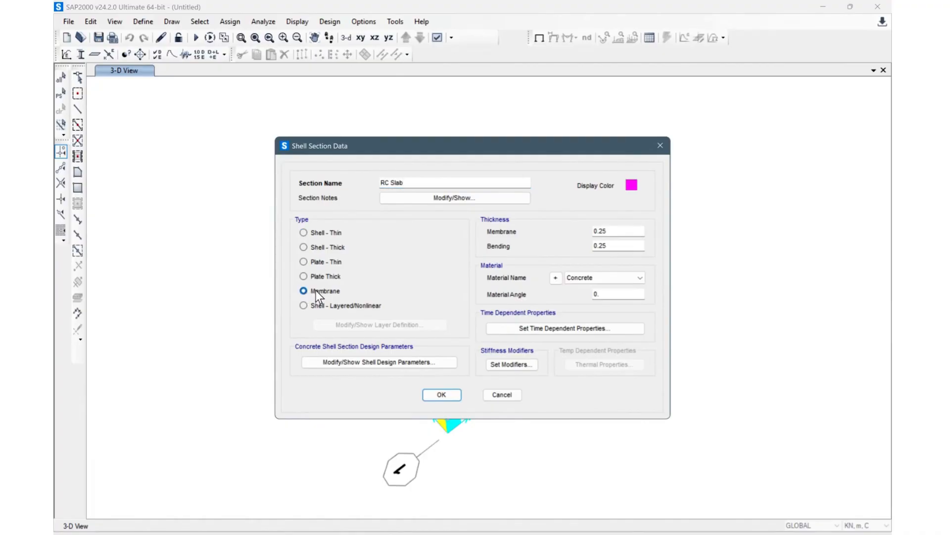
{"action": "left_click", "coordinate": [306, 236]}
{"action": "left_click", "coordinate": [303, 291]}
{"action": "left_click", "coordinate": [614, 231]}
{"action": "key", "text": "BackSpace"}
{"action": "key", "text": "BackSpace"}
{"action": "type", "text": "15"}
{"action": "left_click", "coordinate": [616, 242]}
{"action": "key", "text": "BackSpace"}
{"action": "key", "text": "BackSpace"}
{"action": "type", "text": "15"}
{"action": "left_click", "coordinate": [628, 275]}
{"action": "left_click", "coordinate": [628, 275]}
{"action": "left_click", "coordinate": [441, 395]}
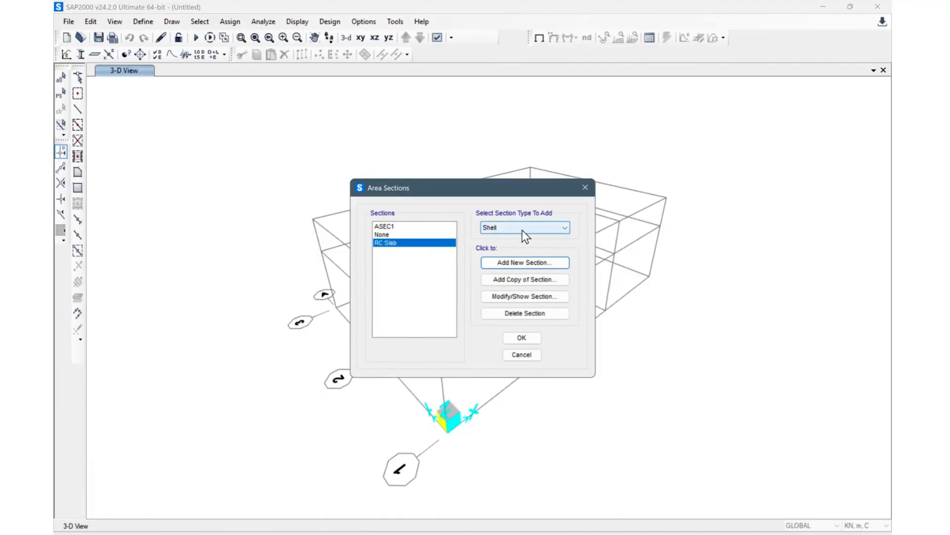
{"action": "left_click", "coordinate": [528, 262]}
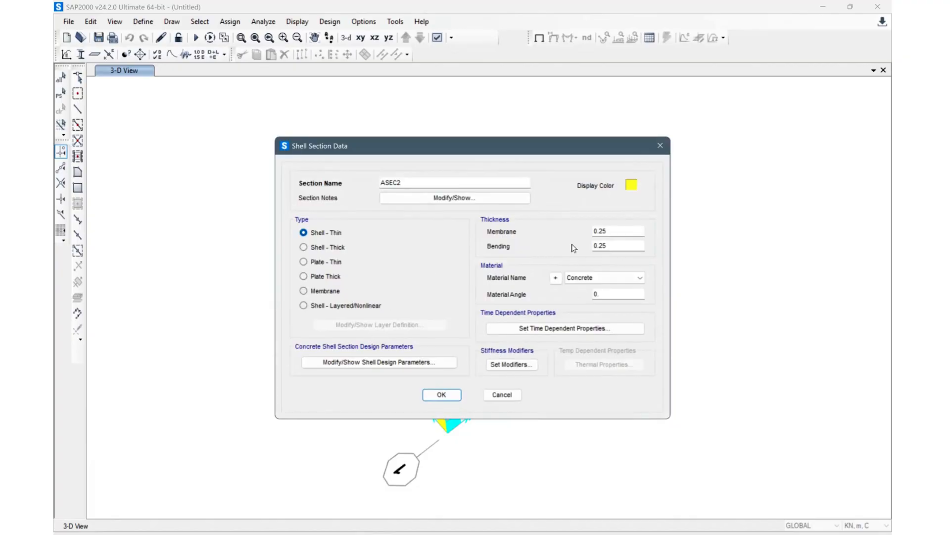
{"action": "left_click", "coordinate": [610, 277]}
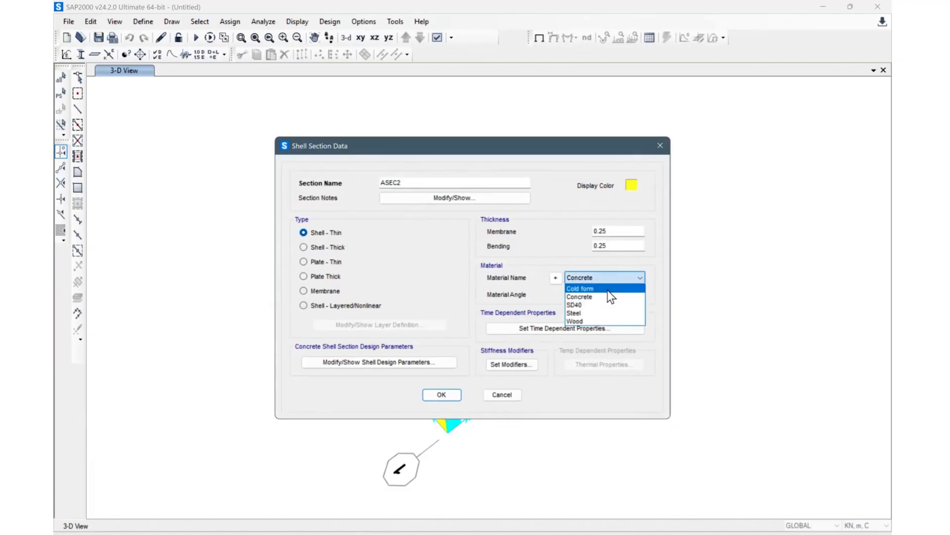
{"action": "left_click", "coordinate": [418, 229]}
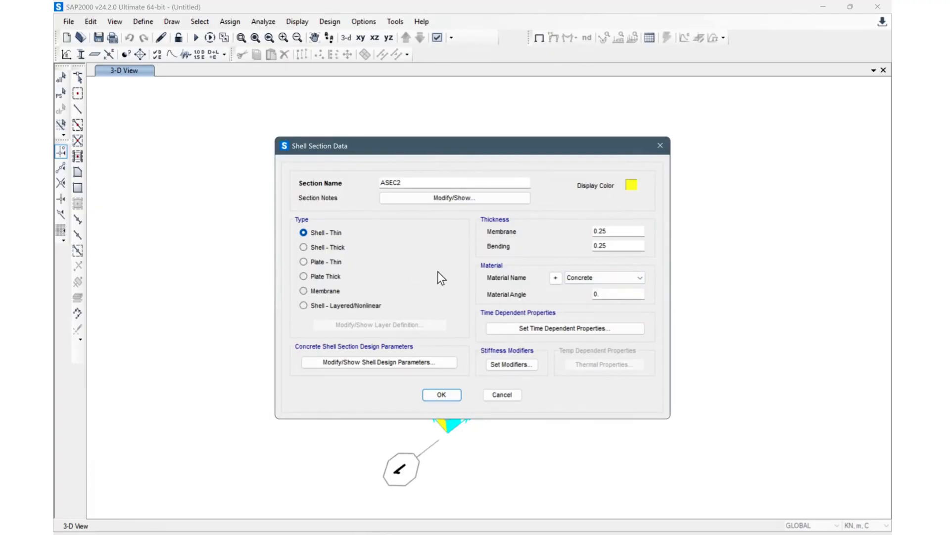
{"action": "left_click", "coordinate": [304, 291]}
{"action": "left_click_drag", "start_coordinate": [415, 183], "coordinate": [328, 180]}
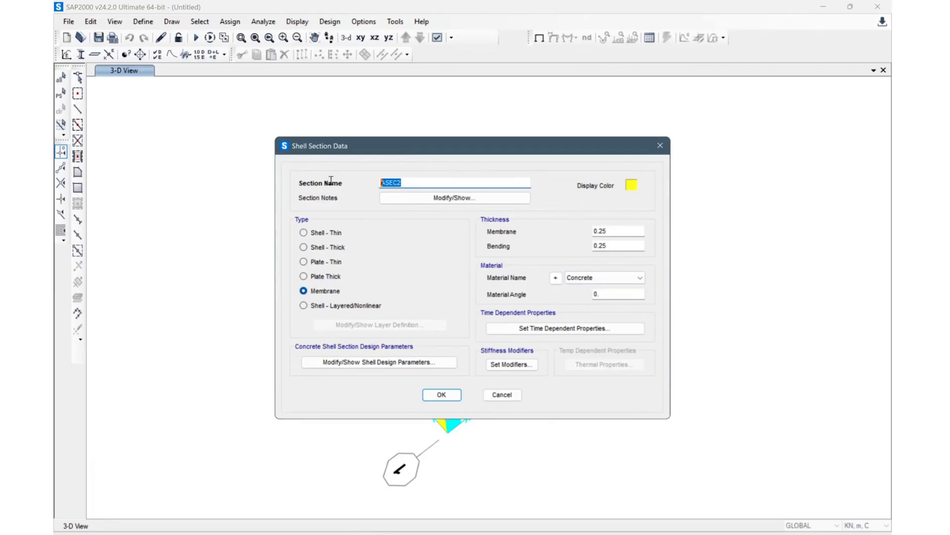
{"action": "type", "text": "Sheet"}
{"action": "left_click", "coordinate": [628, 230]}
{"action": "key", "text": "BackSpace"}
{"action": "key", "text": "BackSpace"}
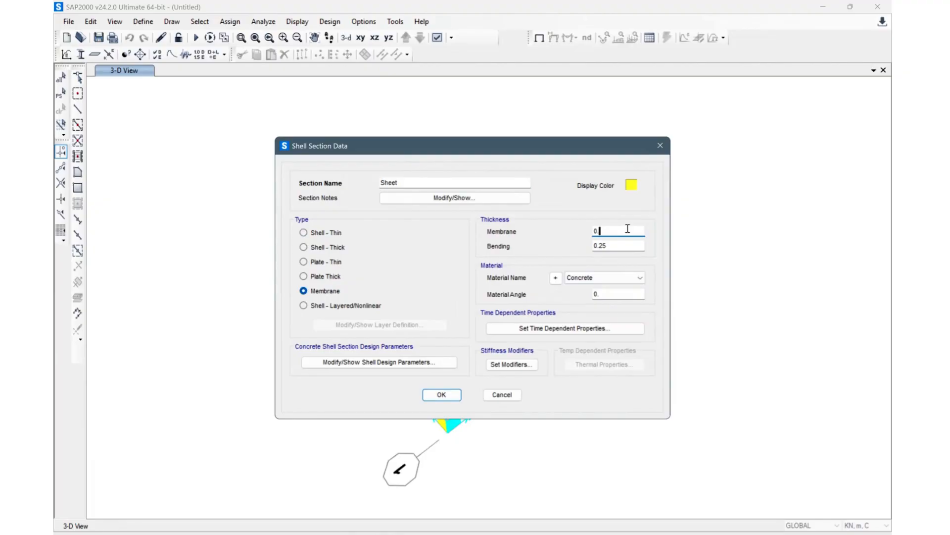
{"action": "left_click", "coordinate": [506, 396]}
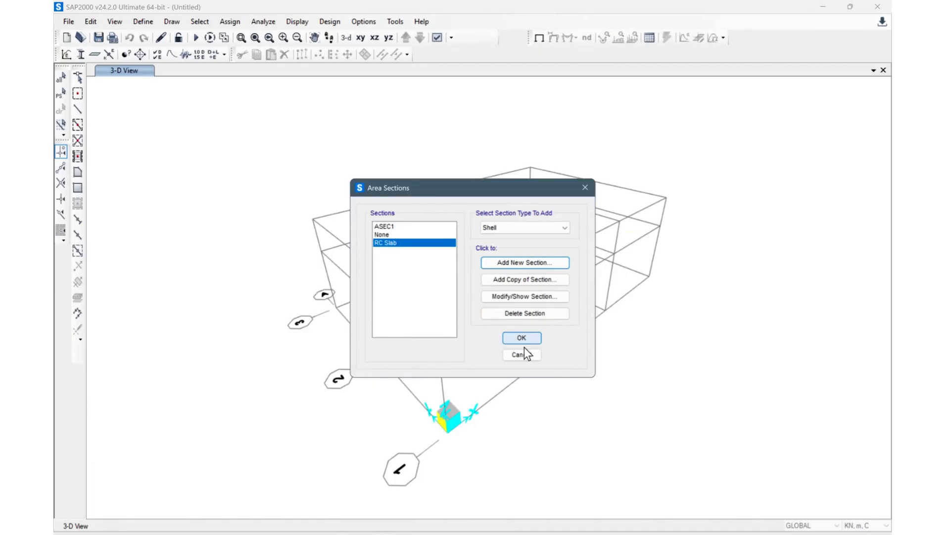
{"action": "left_click", "coordinate": [526, 355]}
Step: Switch the display units to Kgf, cm, C and open the area section definitions
{"action": "left_click", "coordinate": [866, 525]}
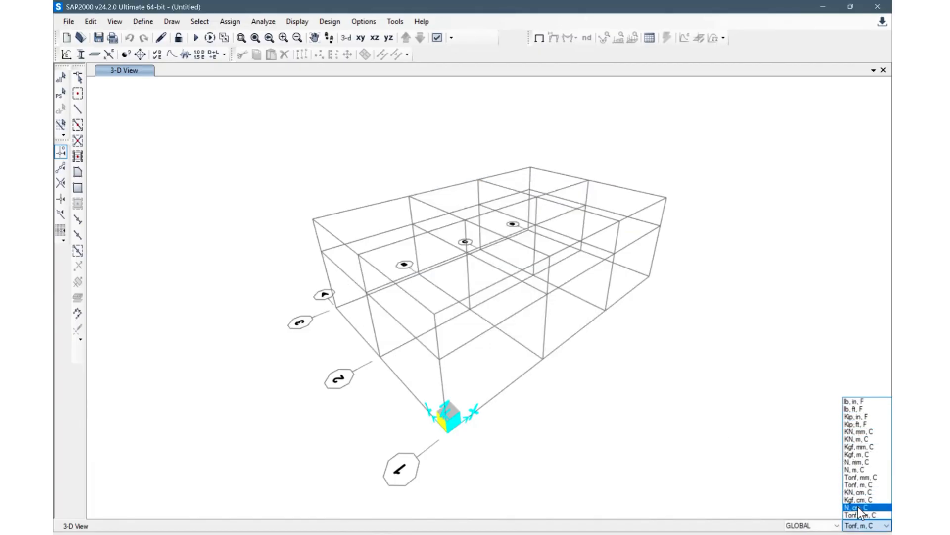
{"action": "left_click", "coordinate": [858, 501]}
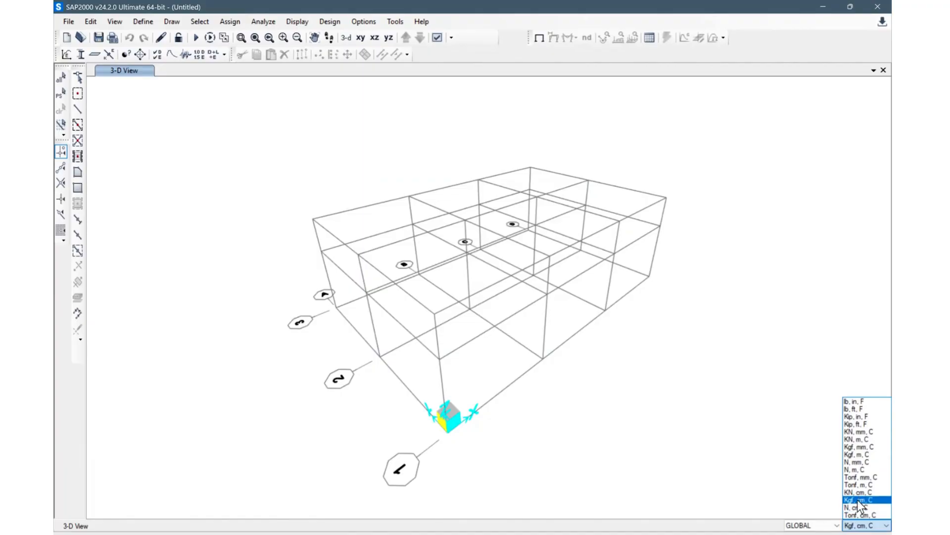
{"action": "left_click", "coordinate": [153, 26]}
{"action": "mouse_move", "coordinate": [184, 58]}
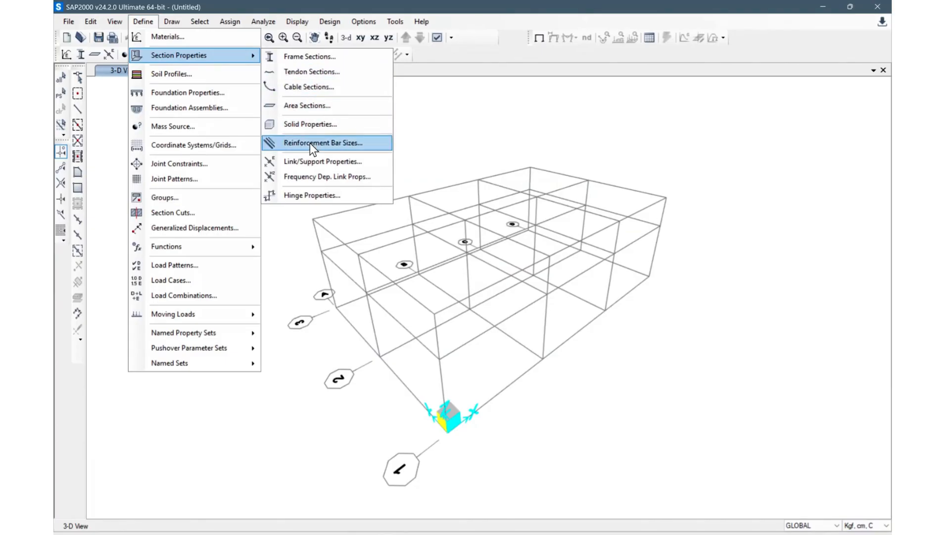
{"action": "left_click", "coordinate": [327, 108]}
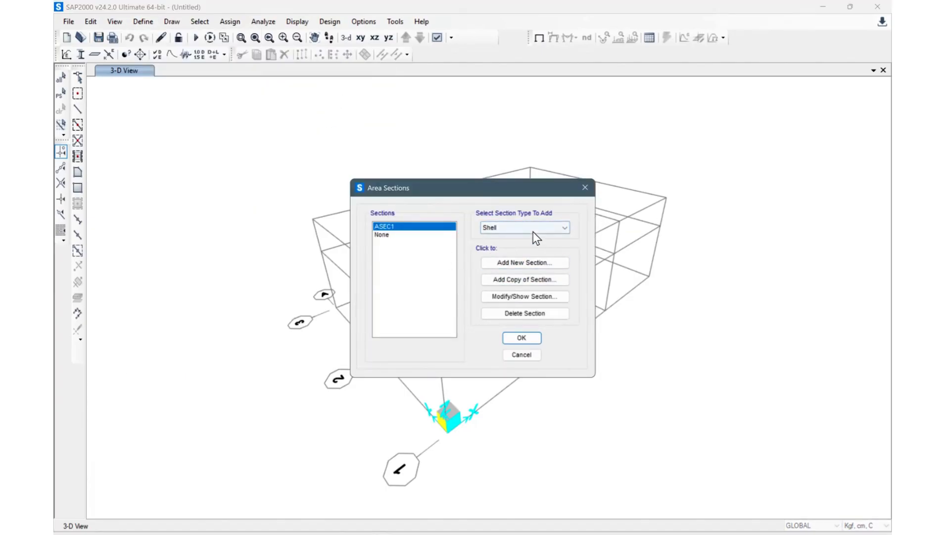
Step: Open the existing shell section, rename it RC Slab and make it a Membrane type
{"action": "left_click", "coordinate": [518, 295]}
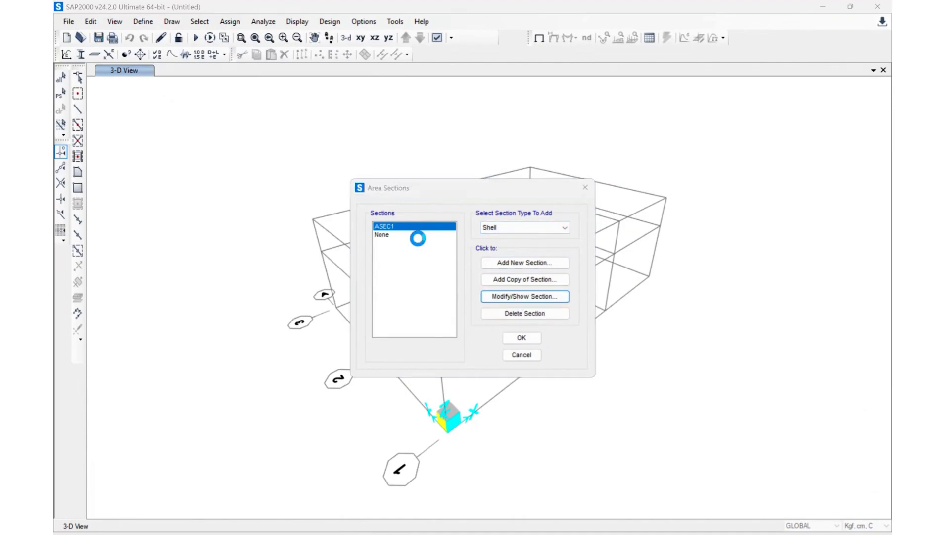
{"action": "double_click", "coordinate": [401, 183]}
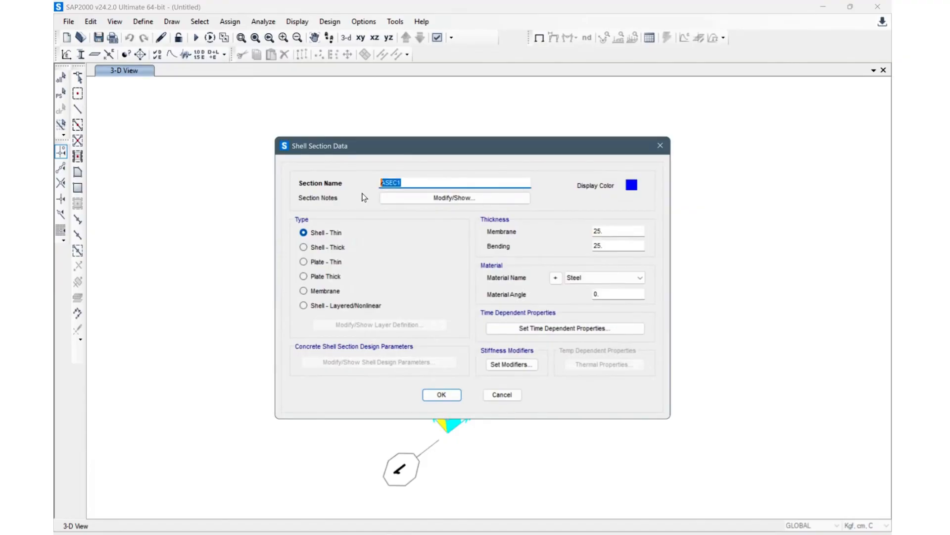
{"action": "type", "text": "RC Slab"}
{"action": "left_click", "coordinate": [313, 291]}
Step: Set RC Slab's membrane and bending thickness to 15 with Concrete material, and save the section
{"action": "double_click", "coordinate": [617, 230]}
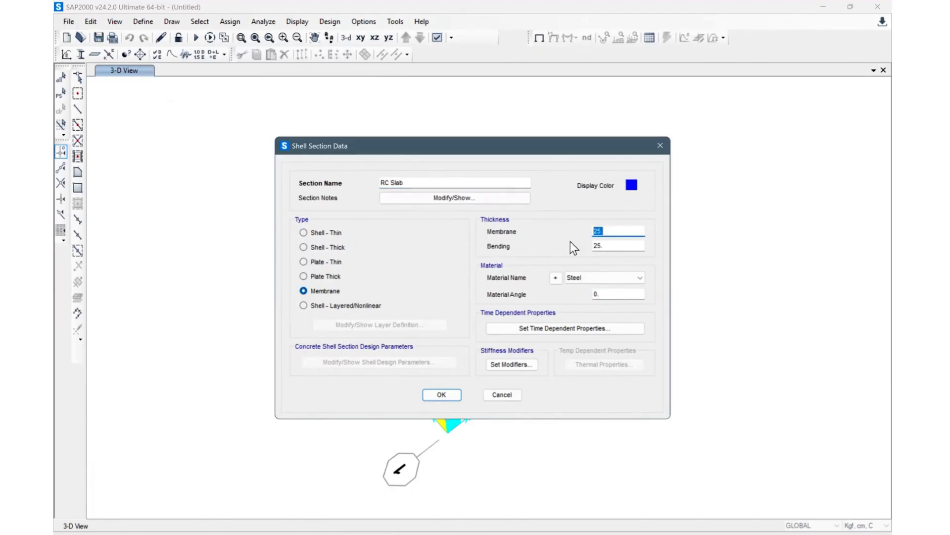
{"action": "type", "text": "15"}
{"action": "left_click", "coordinate": [597, 245]}
{"action": "double_click", "coordinate": [597, 245]}
{"action": "type", "text": "15"}
{"action": "key", "text": "Tab"}
{"action": "left_click", "coordinate": [605, 281]}
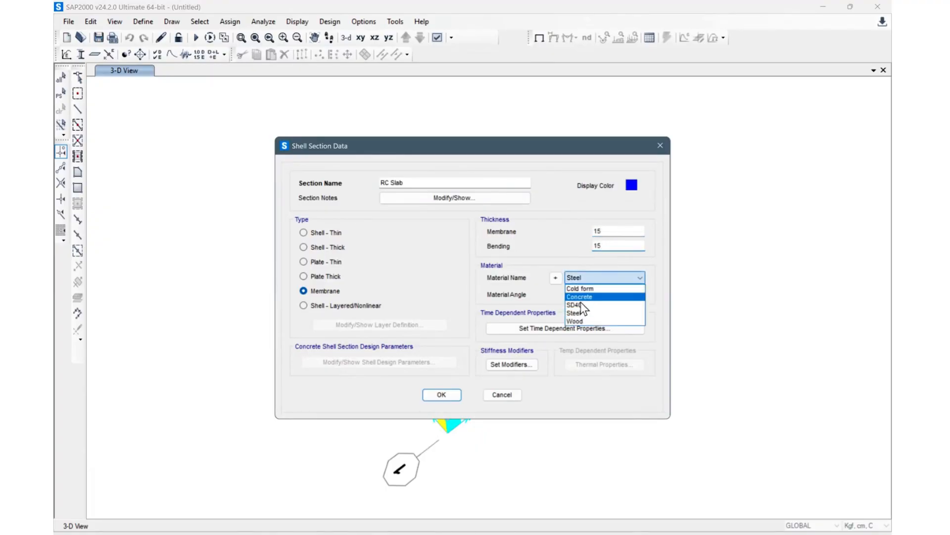
{"action": "left_click", "coordinate": [593, 296]}
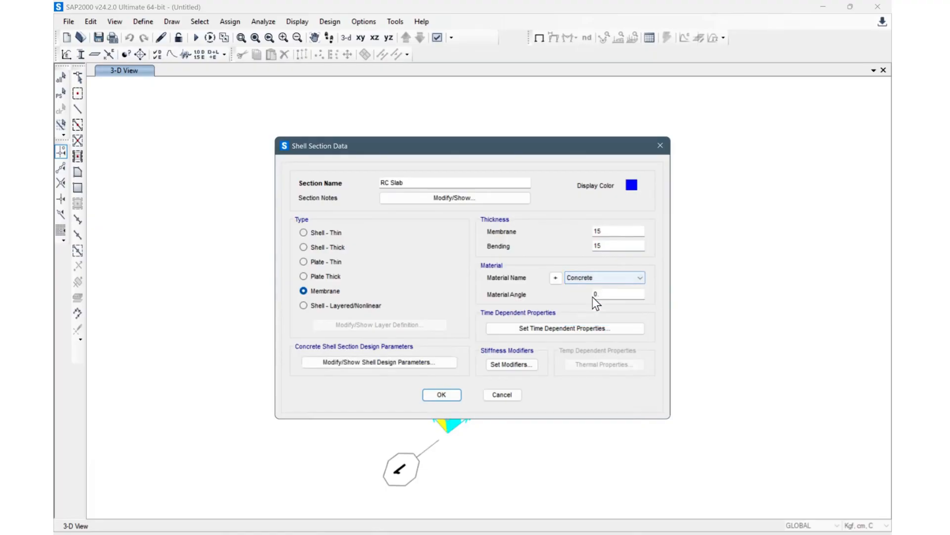
{"action": "left_click", "coordinate": [446, 394]}
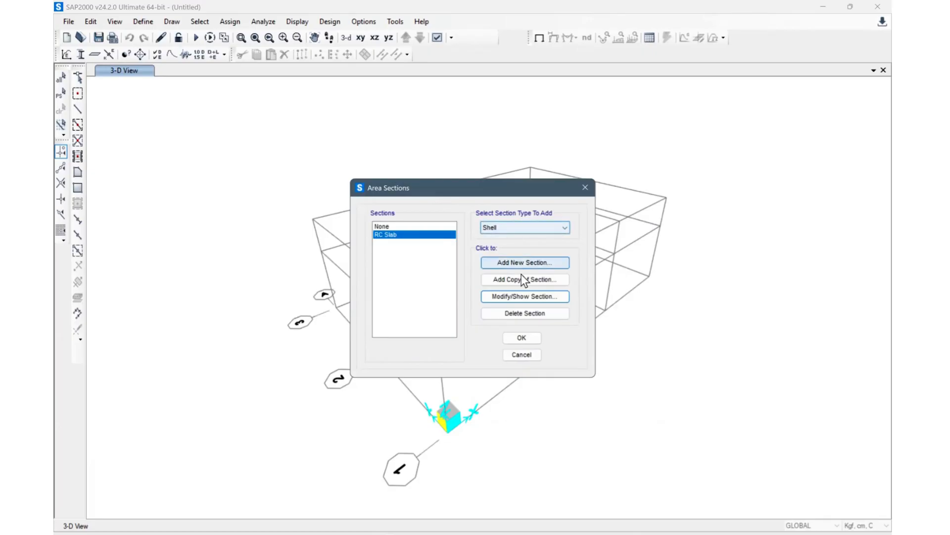
Step: Add a new Membrane shell section named Sheet with membrane and bending thickness of 1
{"action": "left_click", "coordinate": [530, 266]}
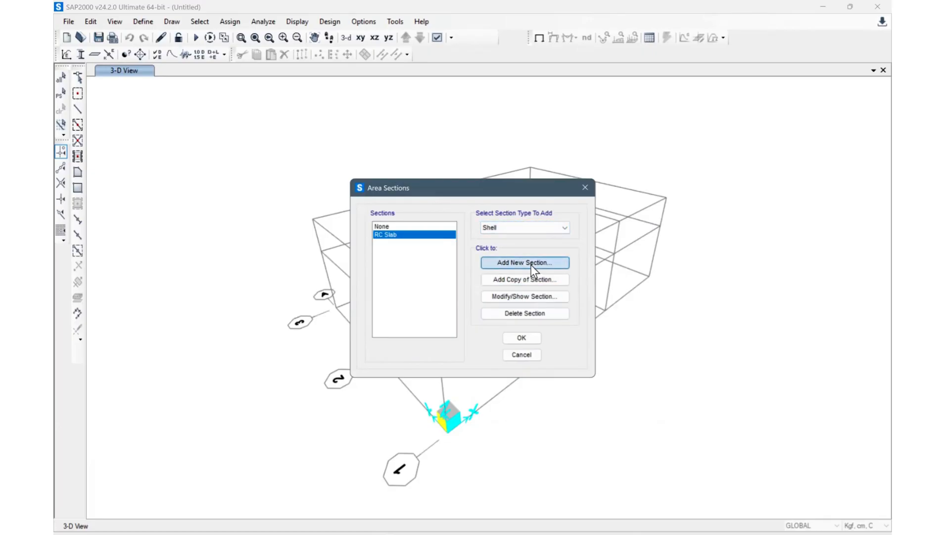
{"action": "left_click_drag", "start_coordinate": [440, 179], "coordinate": [323, 189]}
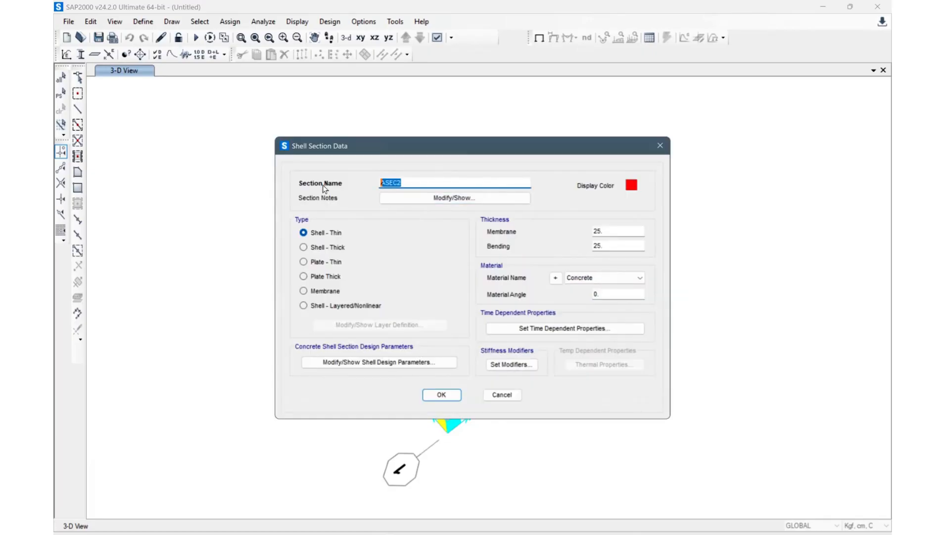
{"action": "type", "text": "Sheet"}
{"action": "left_click", "coordinate": [304, 291]}
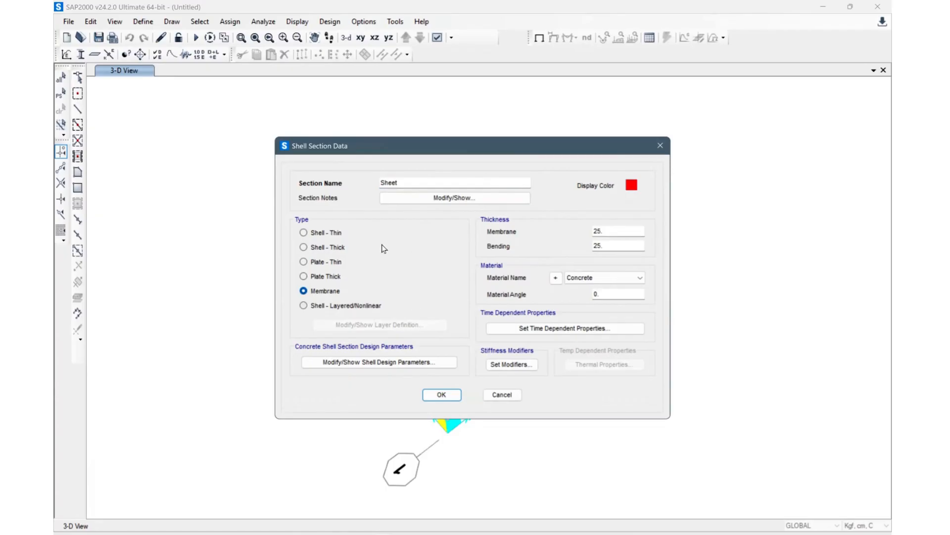
{"action": "double_click", "coordinate": [621, 235]}
{"action": "type", "text": "1"}
{"action": "double_click", "coordinate": [618, 246]}
{"action": "type", "text": "1"}
{"action": "left_click", "coordinate": [616, 232]}
{"action": "left_click", "coordinate": [620, 244]}
Step: Set the Sheet section's weight stiffness modifier to 0
{"action": "left_click", "coordinate": [510, 367]}
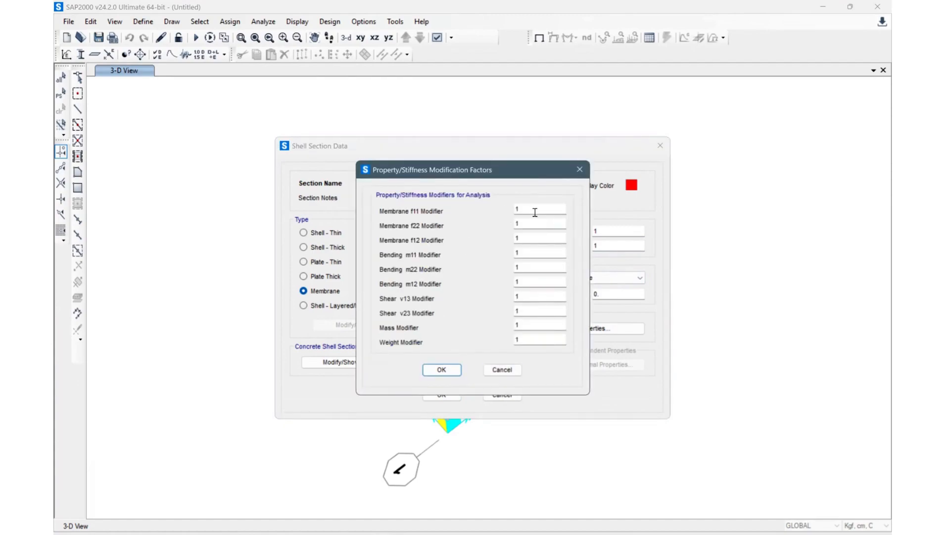
{"action": "left_click", "coordinate": [579, 169]}
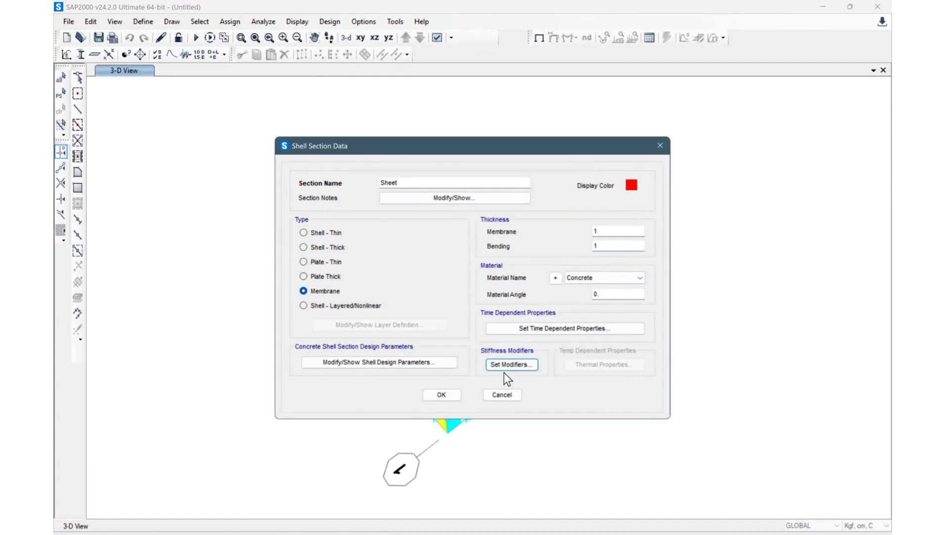
{"action": "left_click", "coordinate": [506, 365]}
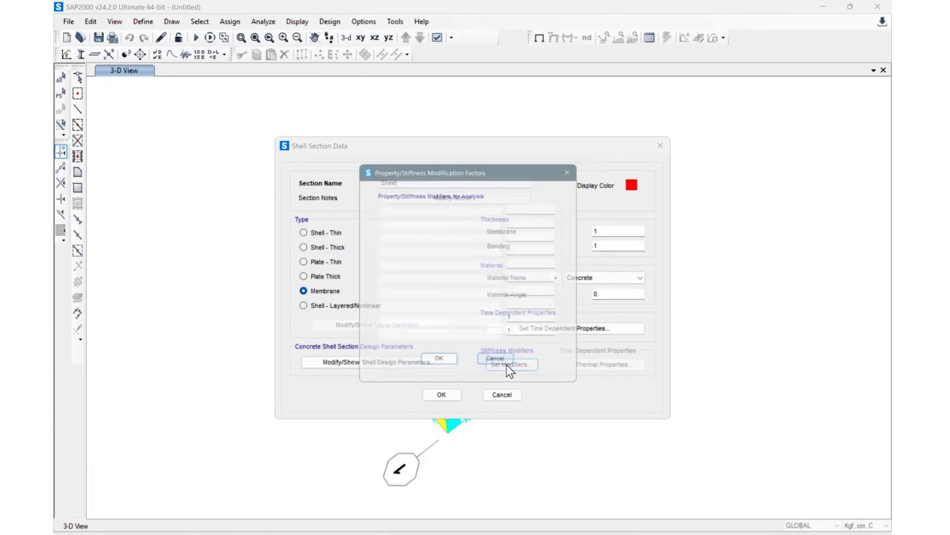
{"action": "double_click", "coordinate": [527, 338]}
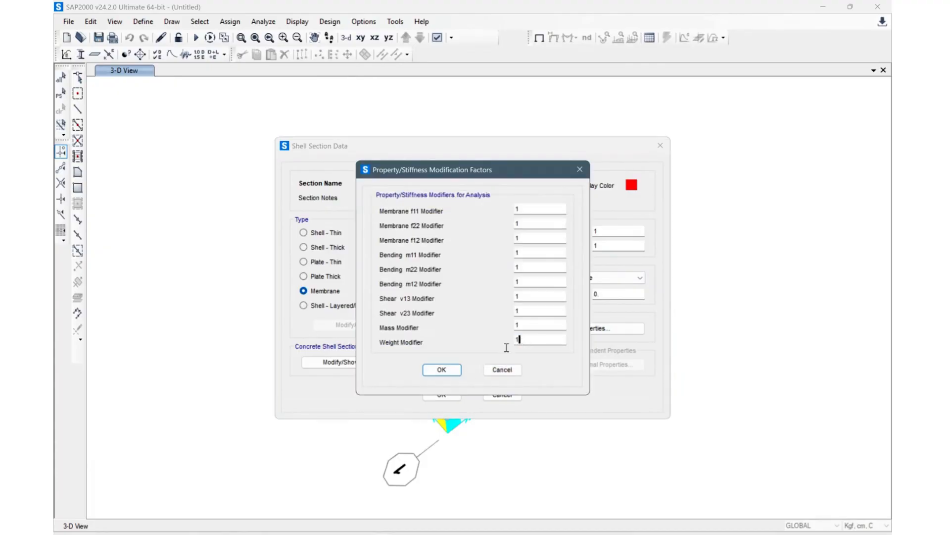
{"action": "type", "text": "0"}
{"action": "left_click", "coordinate": [455, 370]}
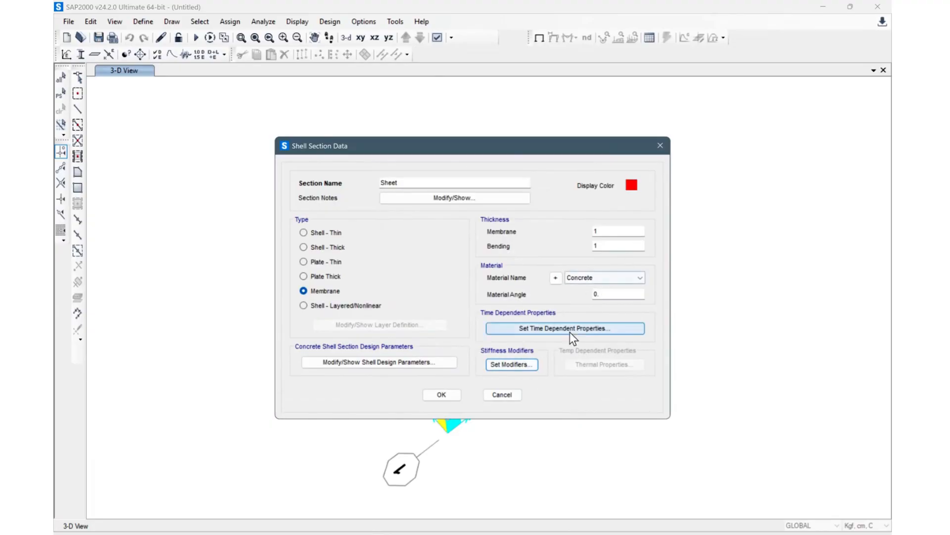
{"action": "left_click", "coordinate": [520, 366]}
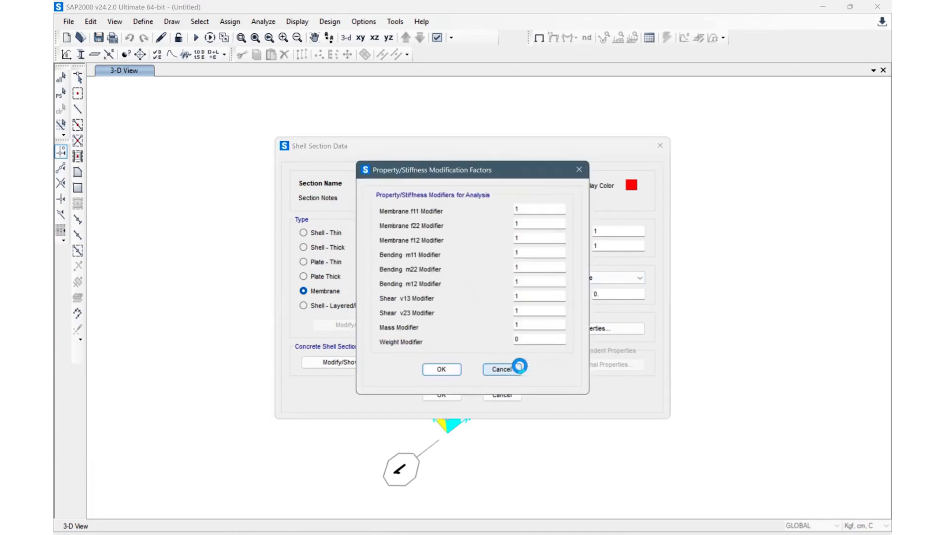
{"action": "left_click", "coordinate": [538, 337]}
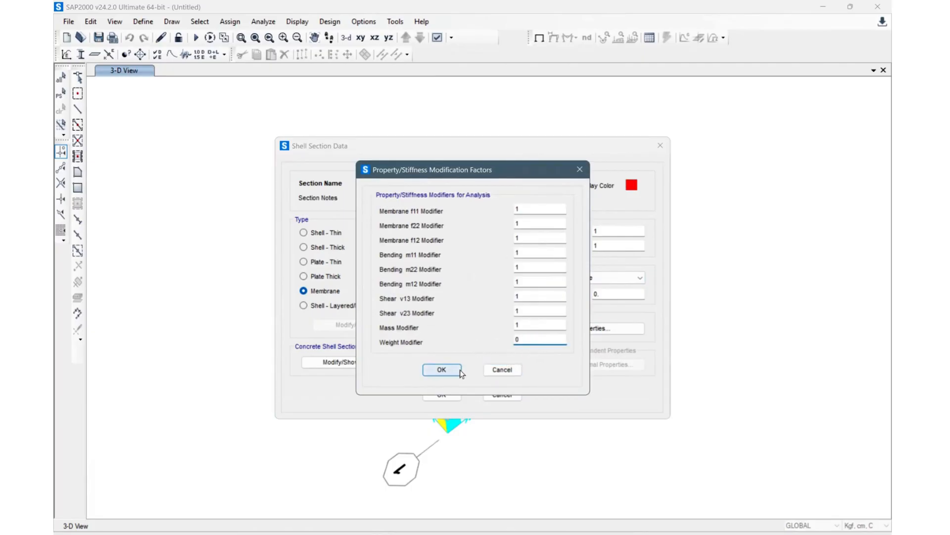
{"action": "double_click", "coordinate": [518, 340]}
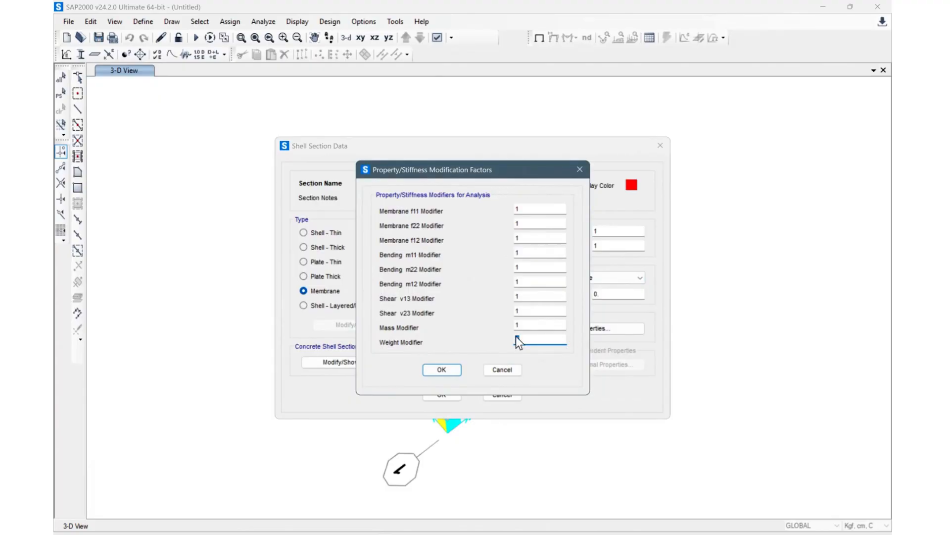
{"action": "left_click", "coordinate": [449, 369]}
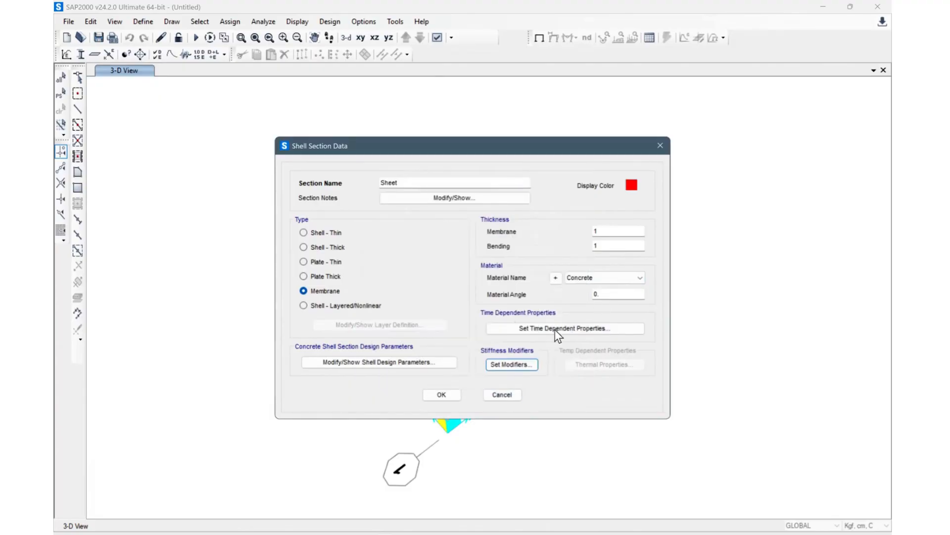
Step: Change Sheet's material to Steel, save it and close the area section list
{"action": "left_click", "coordinate": [598, 275]}
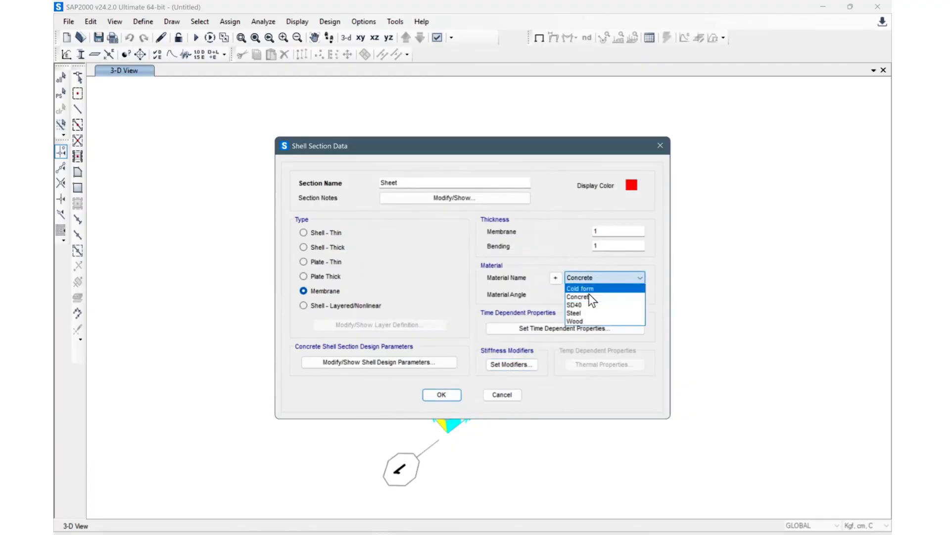
{"action": "left_click", "coordinate": [588, 313]}
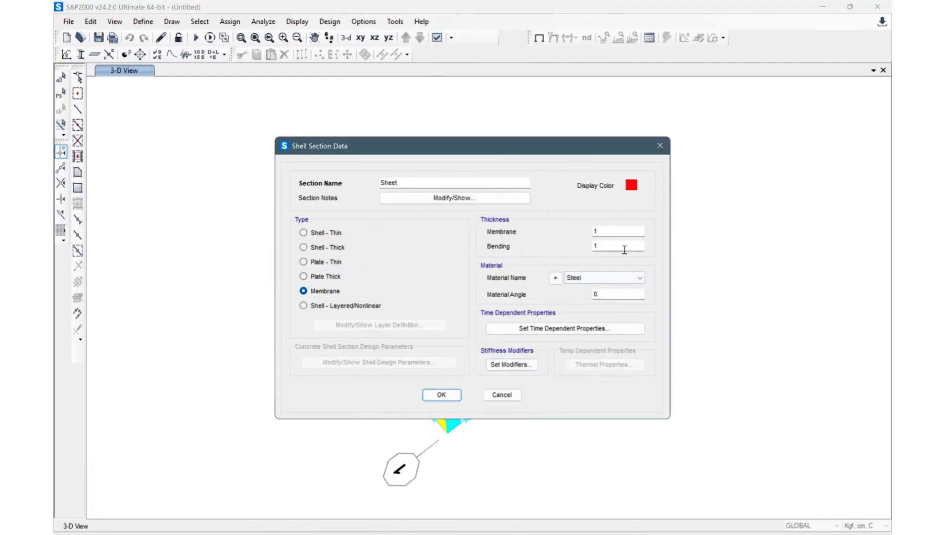
{"action": "left_click", "coordinate": [442, 395]}
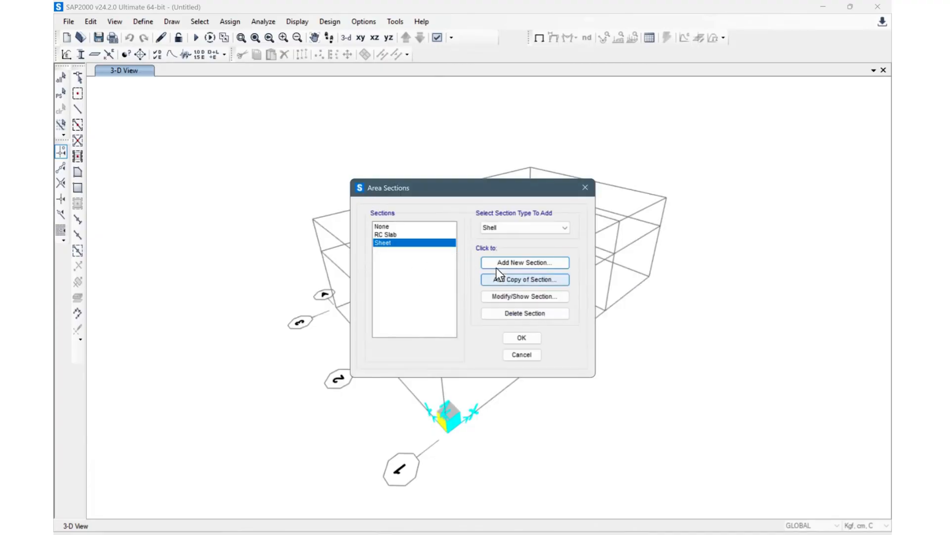
{"action": "left_click", "coordinate": [394, 232]}
{"action": "left_click", "coordinate": [393, 241]}
{"action": "left_click", "coordinate": [407, 236]}
{"action": "left_click", "coordinate": [396, 241]}
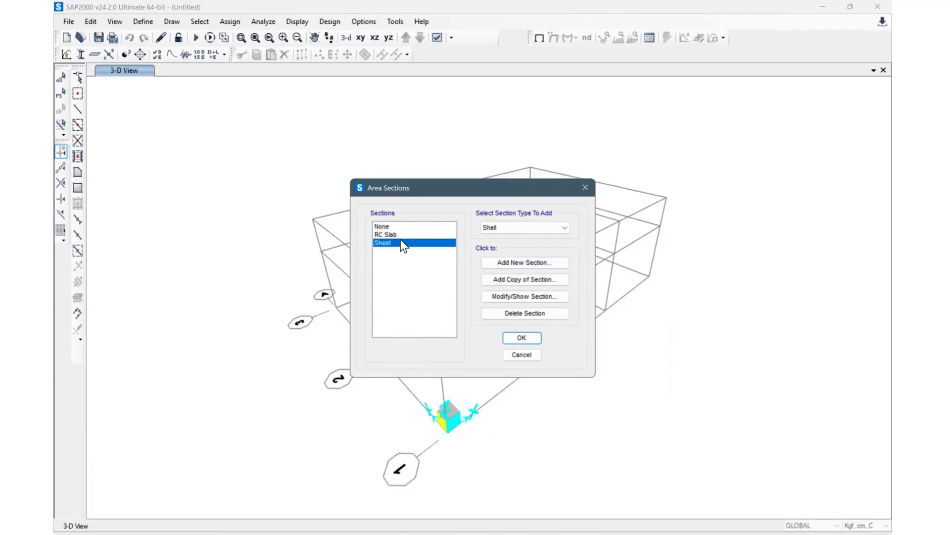
{"action": "left_click", "coordinate": [406, 236]}
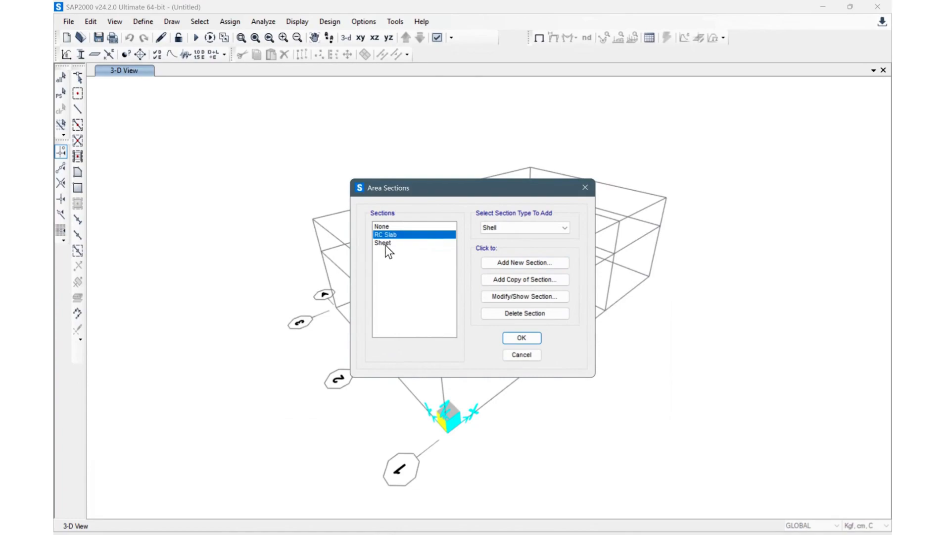
{"action": "left_click", "coordinate": [523, 336]}
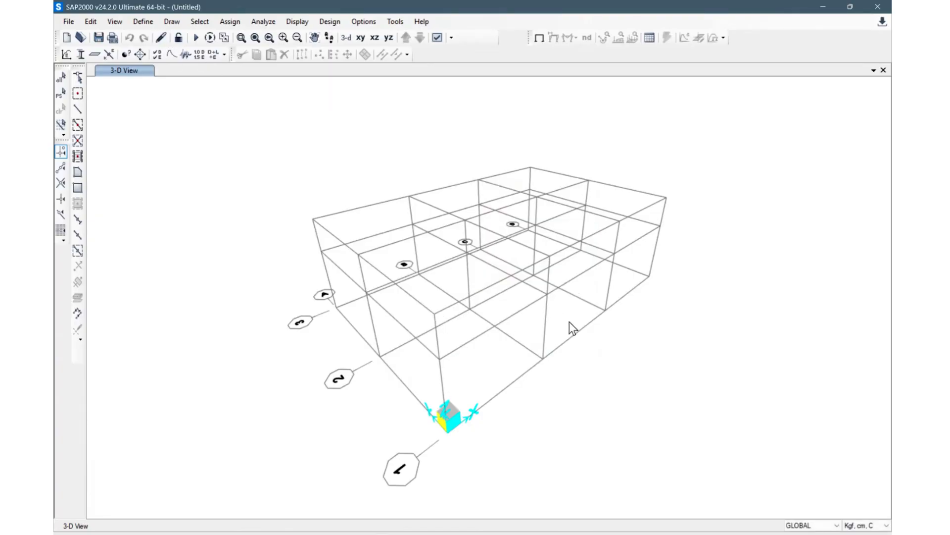
Step: Add a new area section named Wall of Membrane type
{"action": "left_click", "coordinate": [130, 23]}
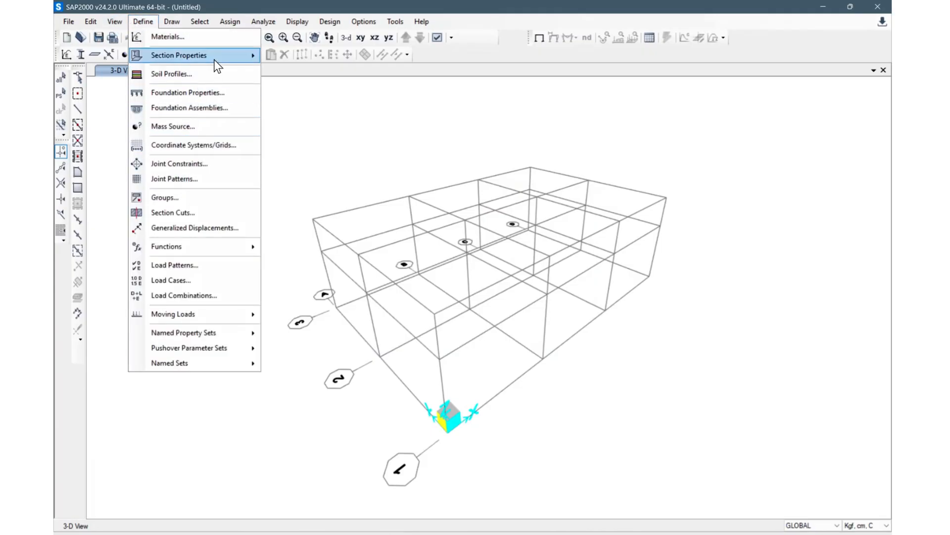
{"action": "mouse_move", "coordinate": [214, 58]}
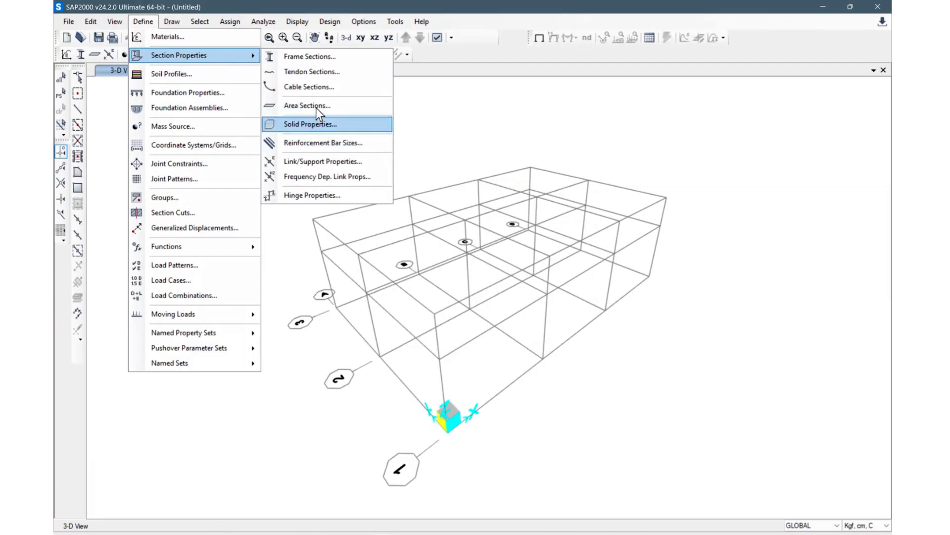
{"action": "left_click", "coordinate": [341, 106]}
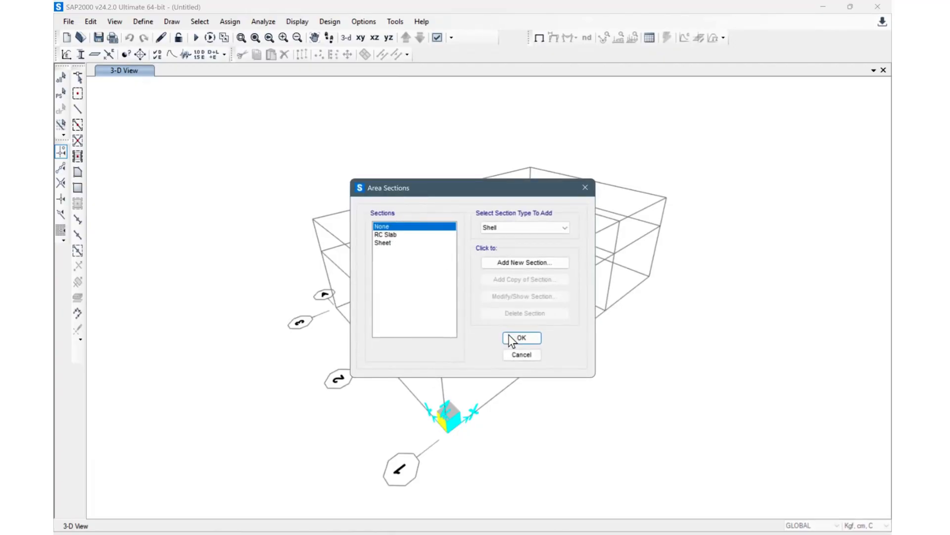
{"action": "left_click", "coordinate": [534, 262]}
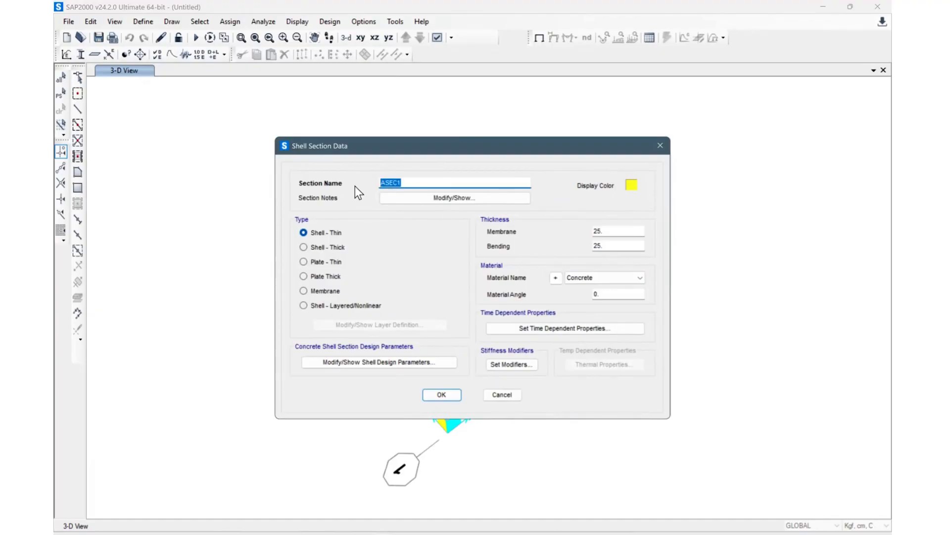
{"action": "type", "text": "Wall"}
{"action": "left_click", "coordinate": [307, 290]}
Step: Set Wall's membrane and bending thickness to 12, save it and close the area sections
{"action": "double_click", "coordinate": [618, 230]}
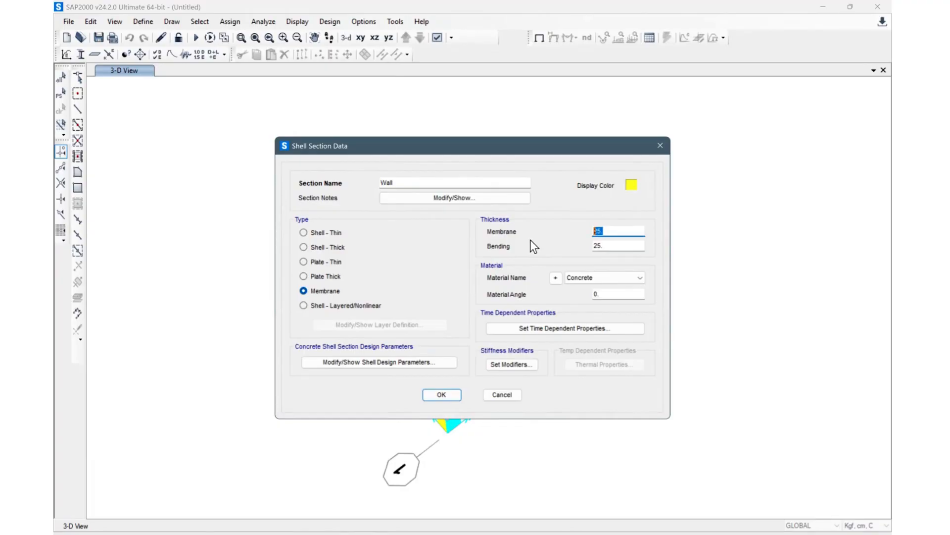
{"action": "type", "text": "12"}
{"action": "left_click", "coordinate": [623, 245]}
{"action": "key", "text": "BackSpace"}
{"action": "key", "text": "BackSpace"}
{"action": "key", "text": "BackSpace"}
{"action": "type", "text": "12"}
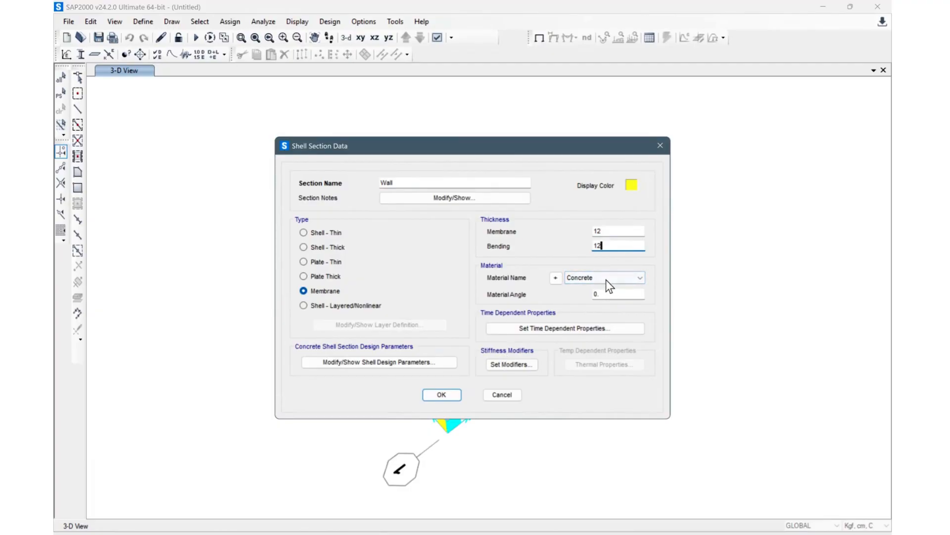
{"action": "left_click", "coordinate": [442, 394]}
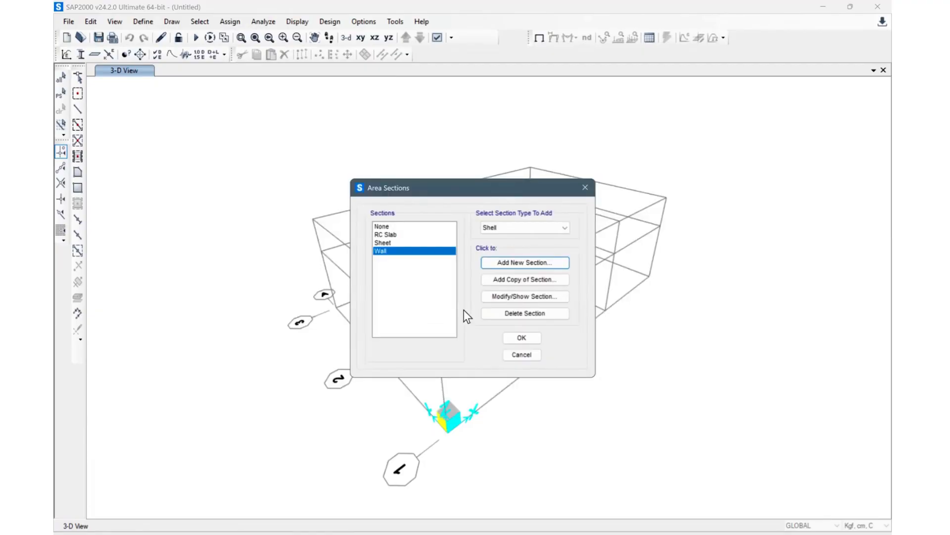
{"action": "left_click", "coordinate": [523, 338]}
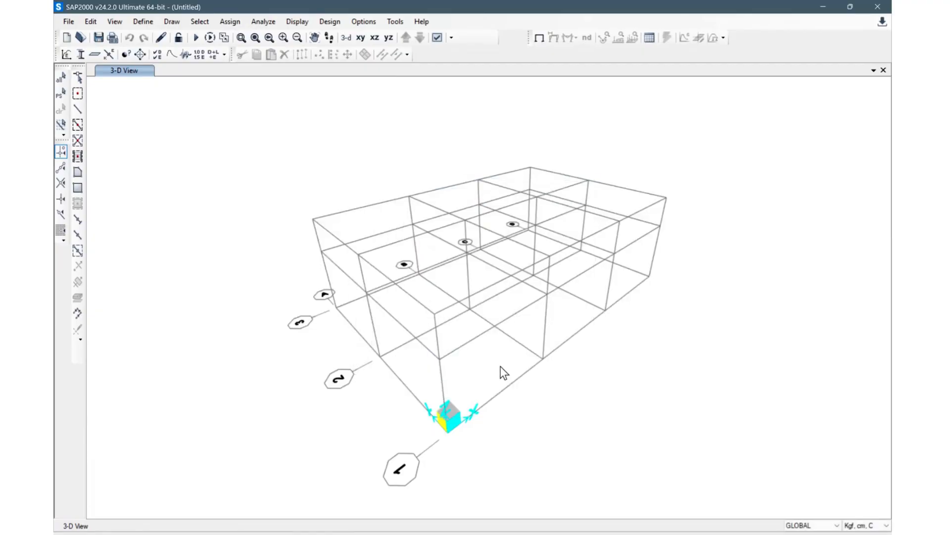
Step: Open the load pattern definitions and add a new load pattern named LIVE of type Live
{"action": "middle_click_drag", "start_coordinate": [525, 372], "coordinate": [483, 358], "text": "shift"}
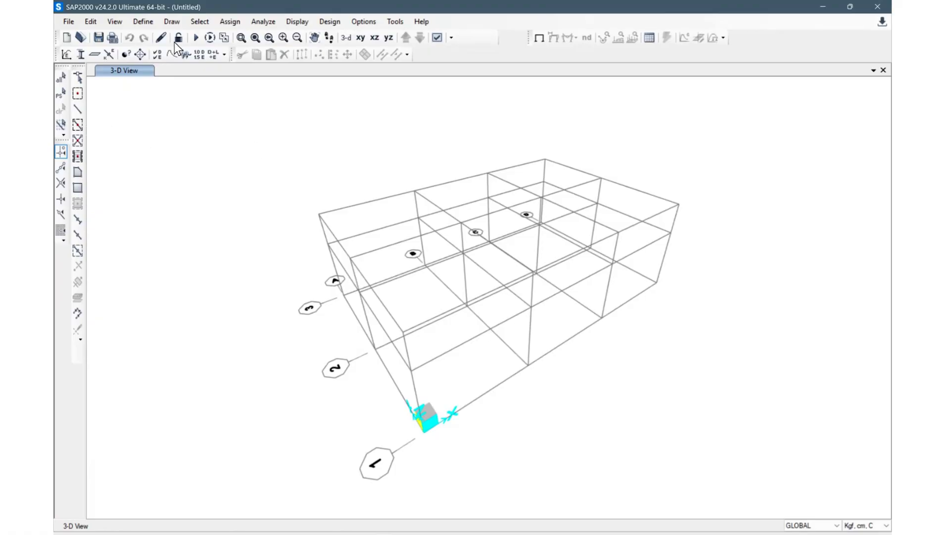
{"action": "left_click", "coordinate": [143, 22]}
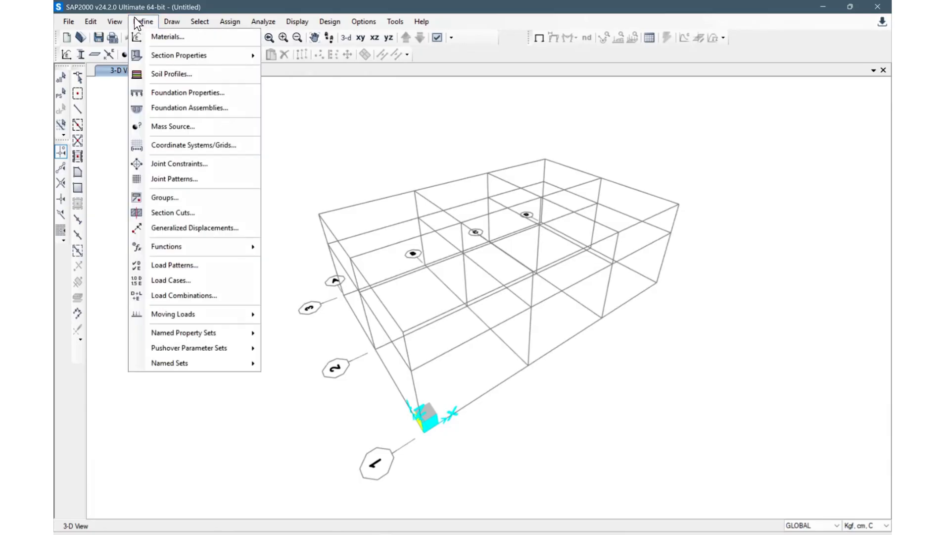
{"action": "left_click", "coordinate": [195, 266]}
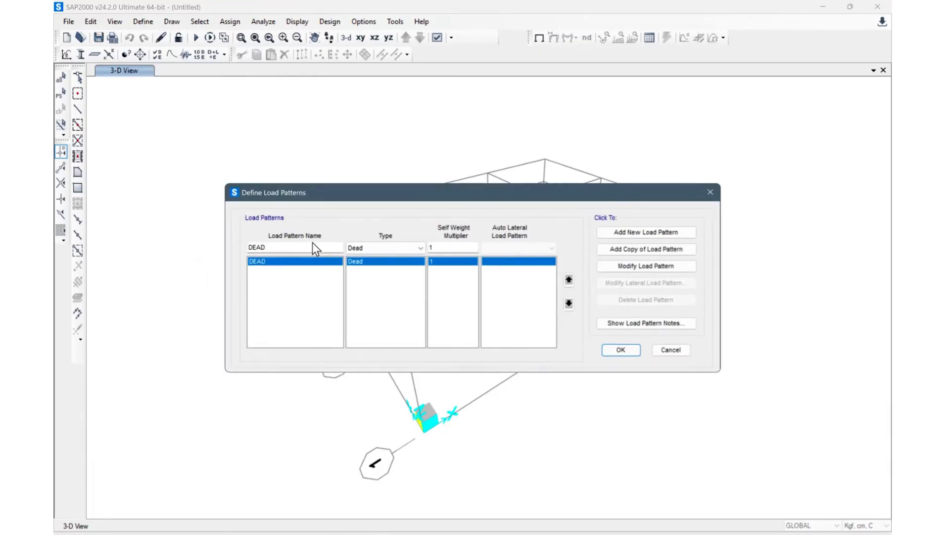
{"action": "left_click_drag", "start_coordinate": [300, 248], "coordinate": [209, 245]}
{"action": "type", "text": "LIVe"}
{"action": "key", "text": "BackSpace"}
{"action": "type", "text": "E"}
{"action": "left_click", "coordinate": [402, 248]}
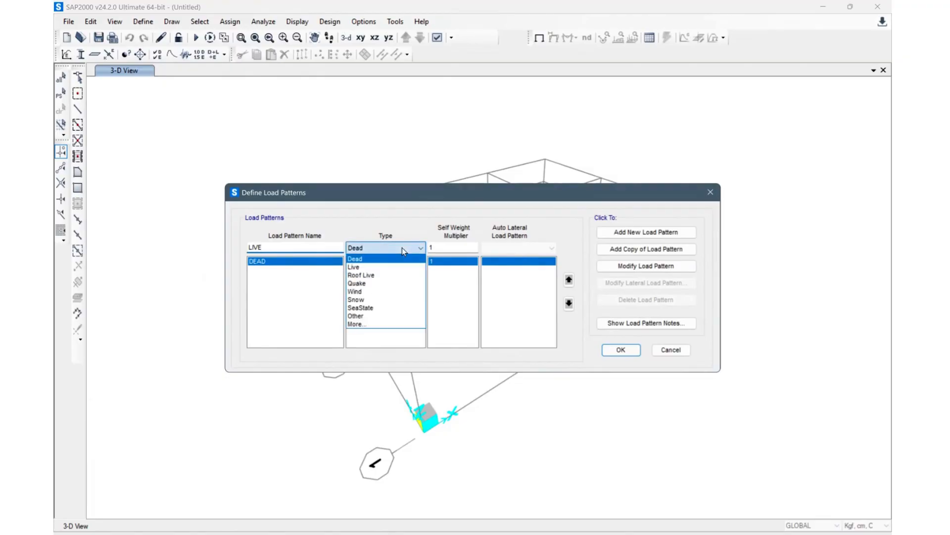
{"action": "left_click", "coordinate": [387, 270]}
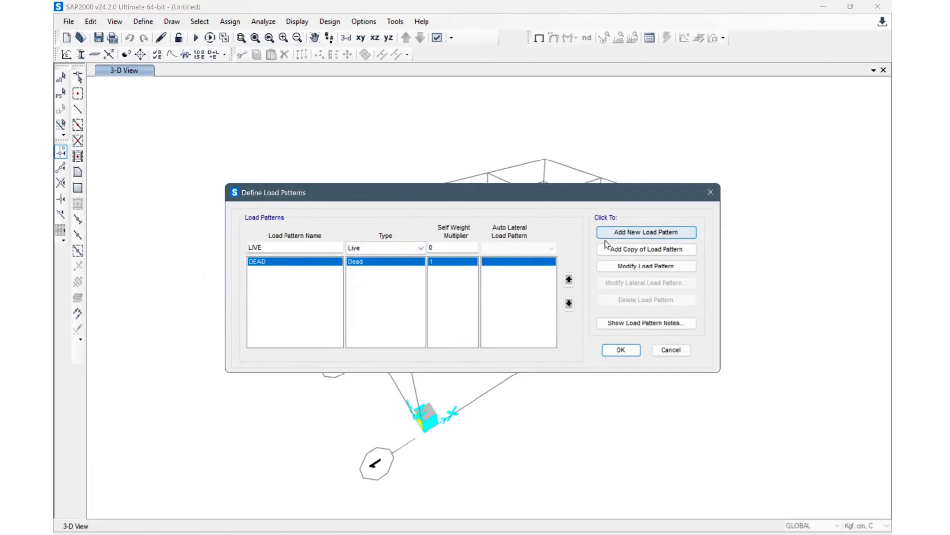
{"action": "left_click", "coordinate": [644, 232]}
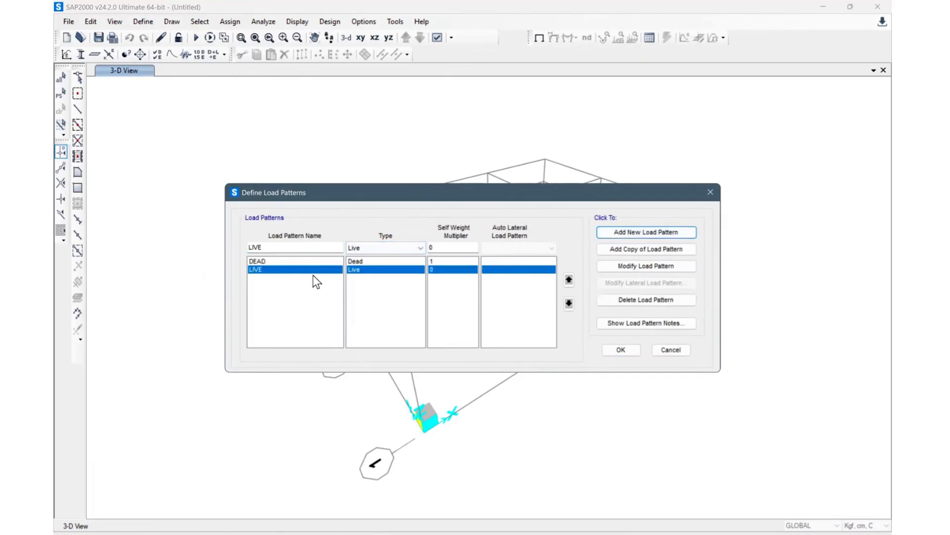
Step: Enter a load pattern named Wind of type Wind and open its auto lateral load pattern choices
{"action": "double_click", "coordinate": [258, 248]}
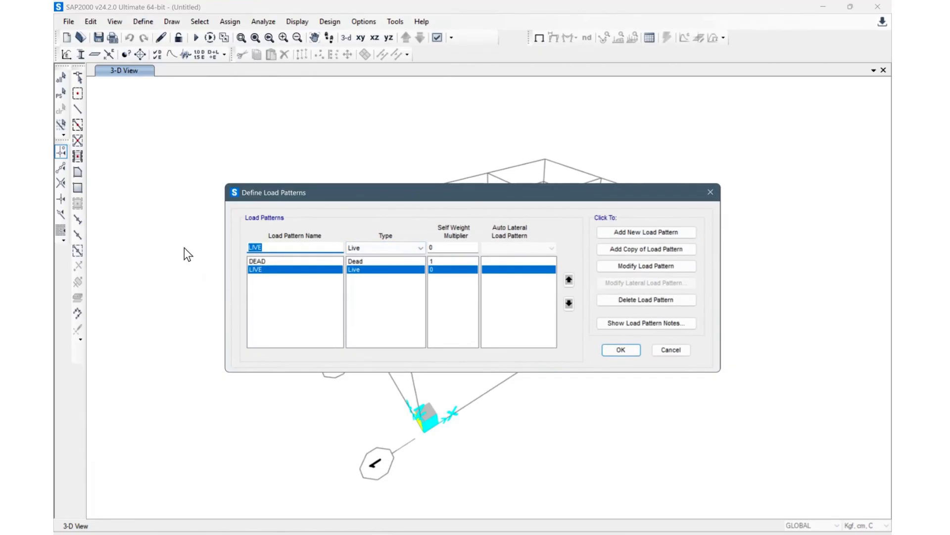
{"action": "type", "text": "Wind"}
{"action": "left_click", "coordinate": [410, 248]}
{"action": "left_click", "coordinate": [364, 290]}
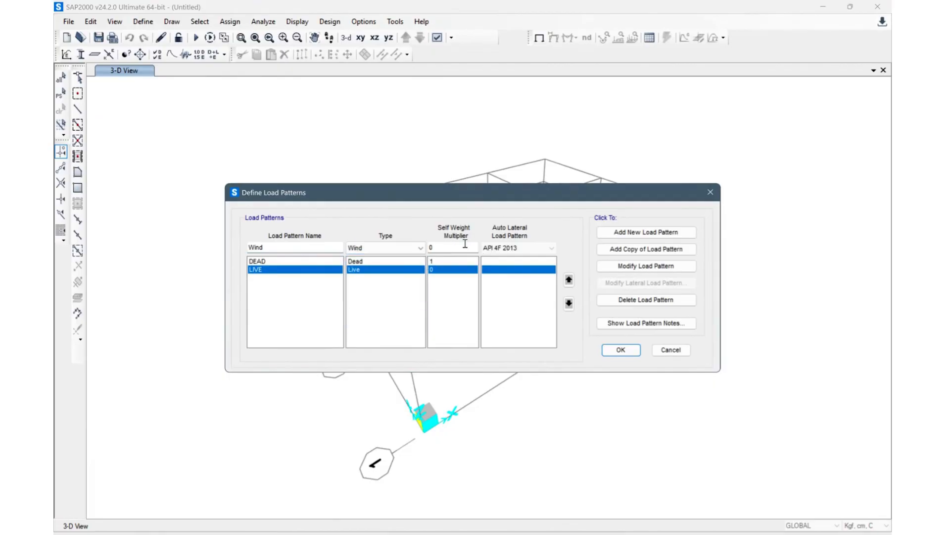
{"action": "left_click", "coordinate": [522, 250]}
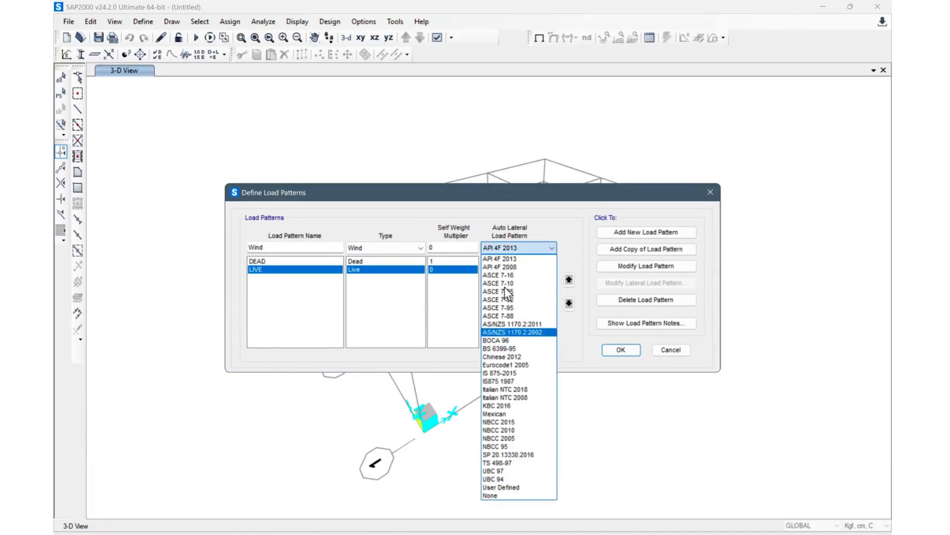
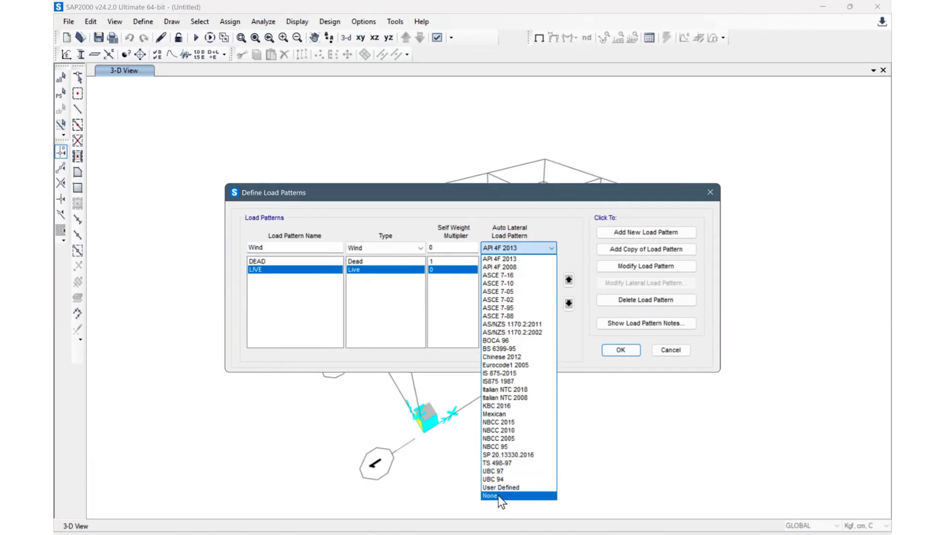
Step: Add the Wind load pattern with its auto lateral load pattern set to None
{"action": "left_click", "coordinate": [639, 231]}
{"action": "left_click", "coordinate": [640, 231]}
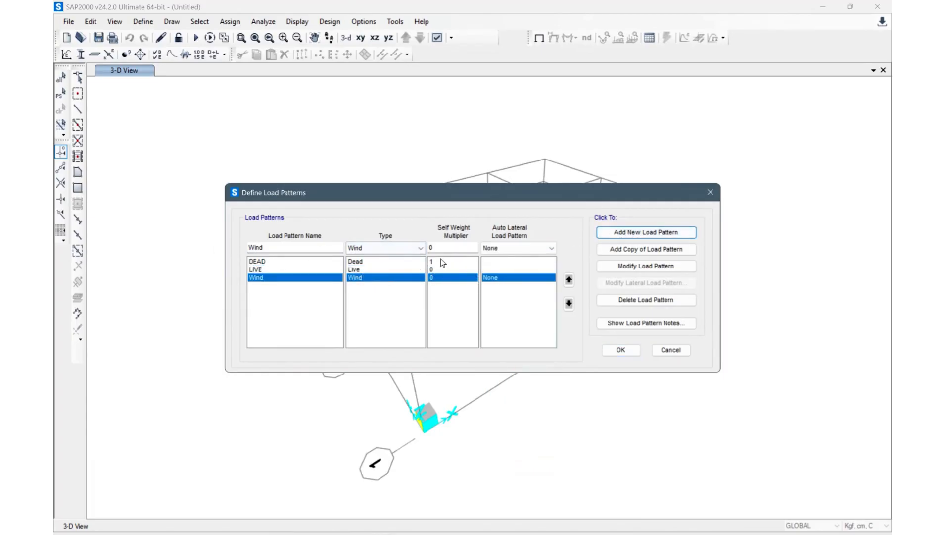
Step: Add a second wind load pattern named Wind O using the ASCE 7-16 auto lateral load pattern
{"action": "left_click", "coordinate": [515, 249]}
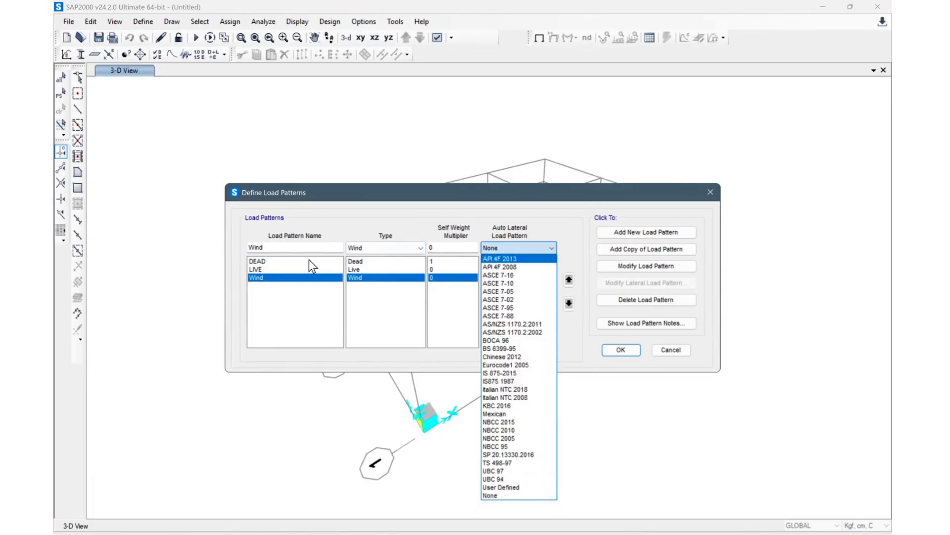
{"action": "key", "text": "Escape"}
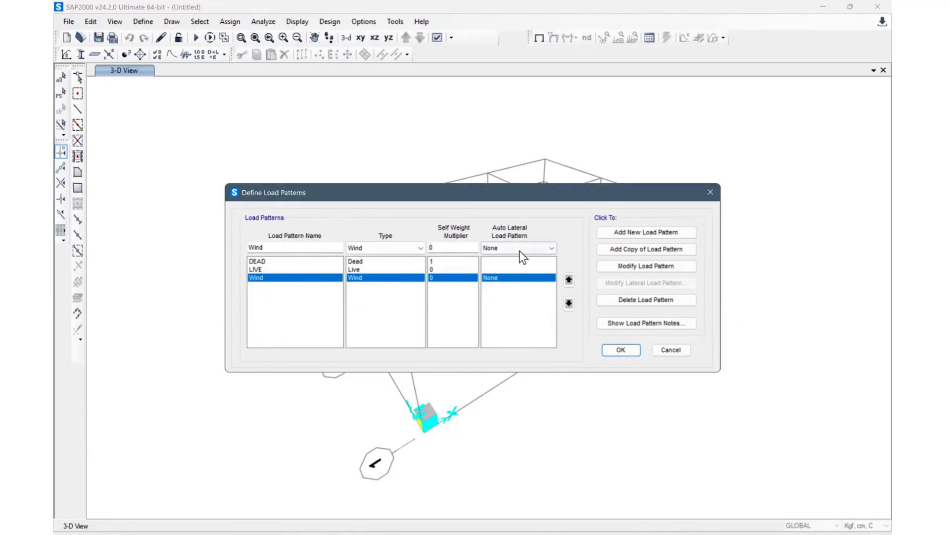
{"action": "left_click", "coordinate": [533, 248]}
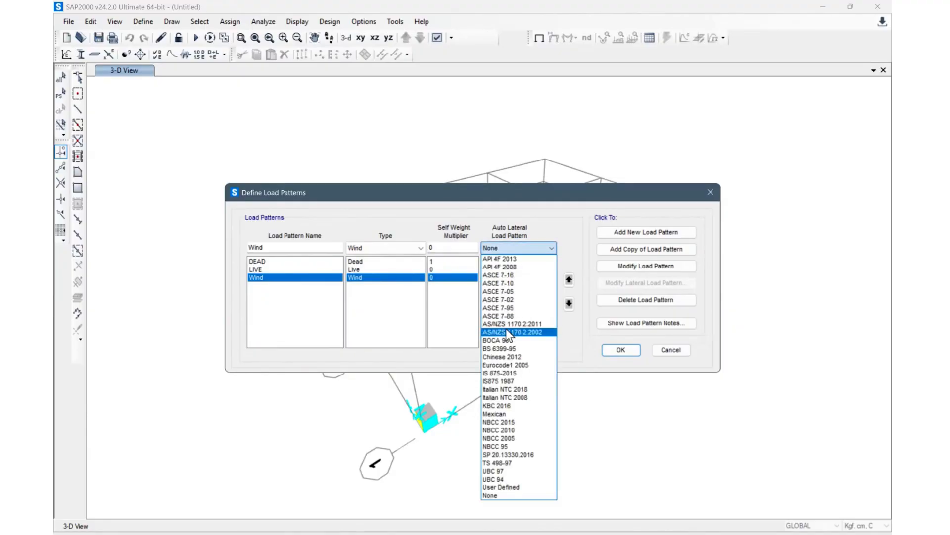
{"action": "left_click", "coordinate": [507, 277]}
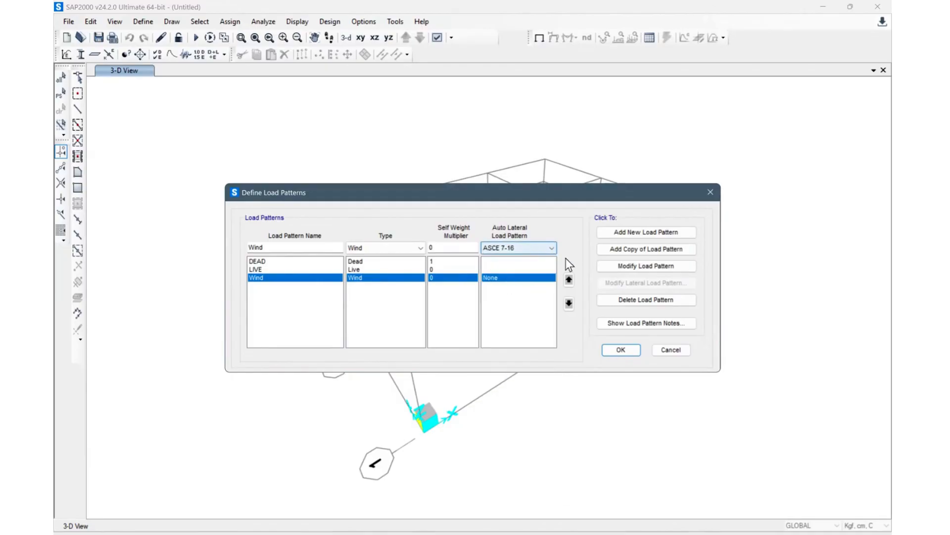
{"action": "left_click", "coordinate": [643, 233]}
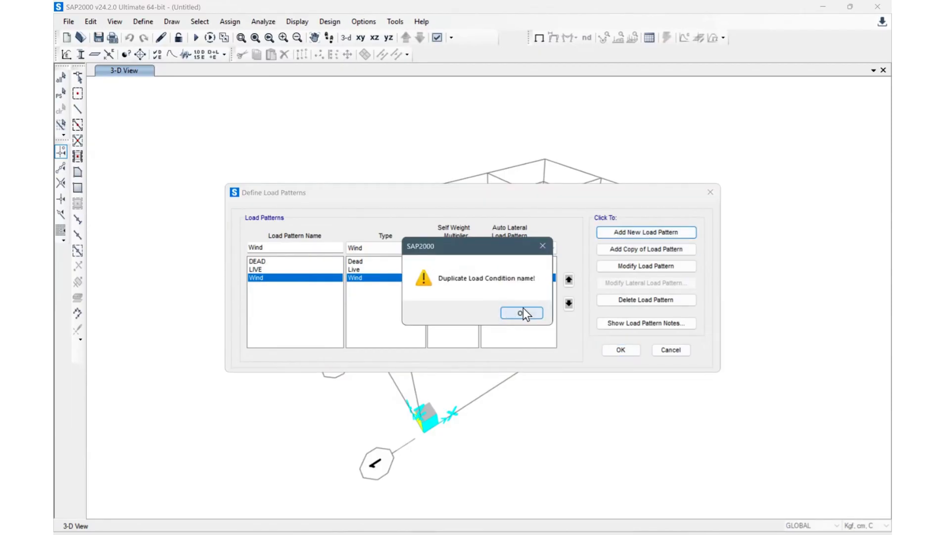
{"action": "left_click", "coordinate": [522, 313]}
{"action": "left_click", "coordinate": [282, 248]}
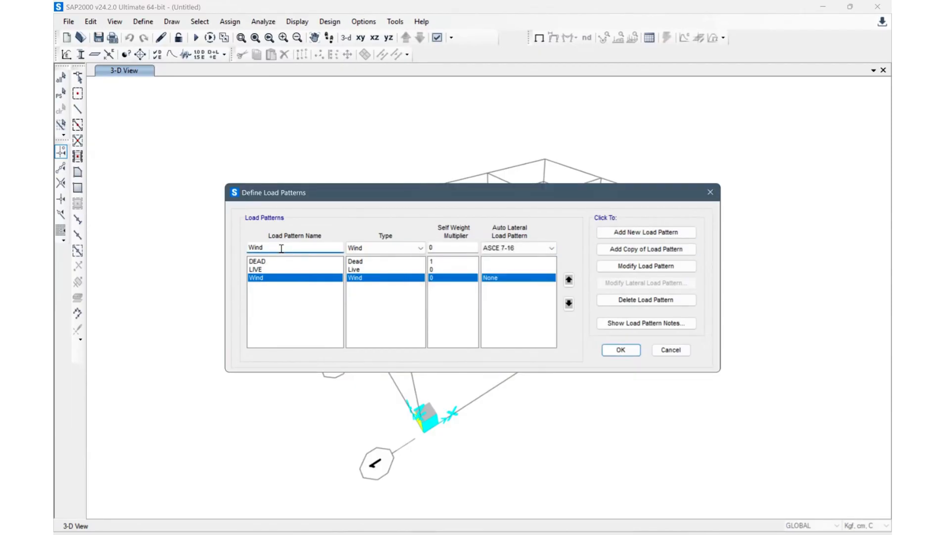
{"action": "type", "text": "O"}
{"action": "left_click", "coordinate": [627, 234]}
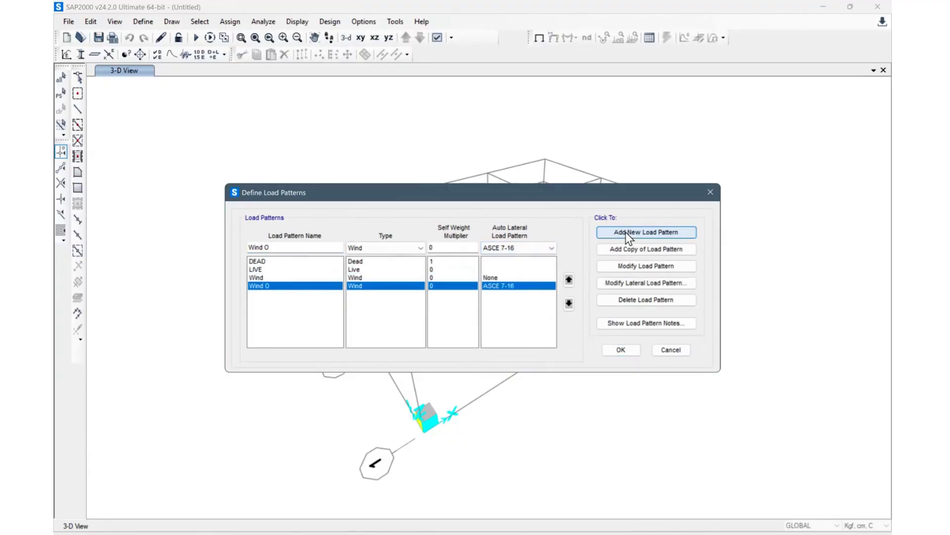
Step: Enter a new load pattern named Quake with type Quake
{"action": "left_click", "coordinate": [295, 306]}
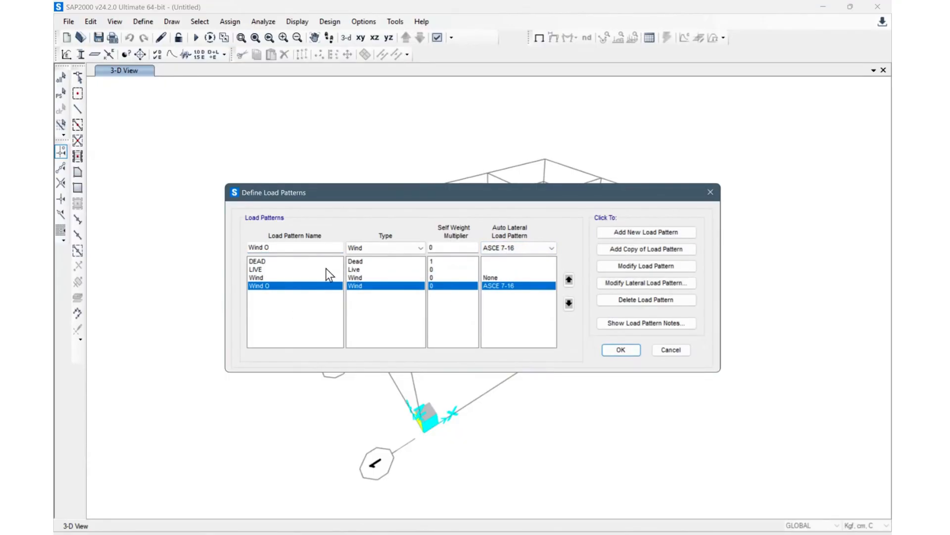
{"action": "left_click", "coordinate": [293, 250]}
{"action": "left_click_drag", "start_coordinate": [279, 247], "coordinate": [210, 259]}
{"action": "type", "text": "Quake"}
{"action": "left_click", "coordinate": [389, 251]}
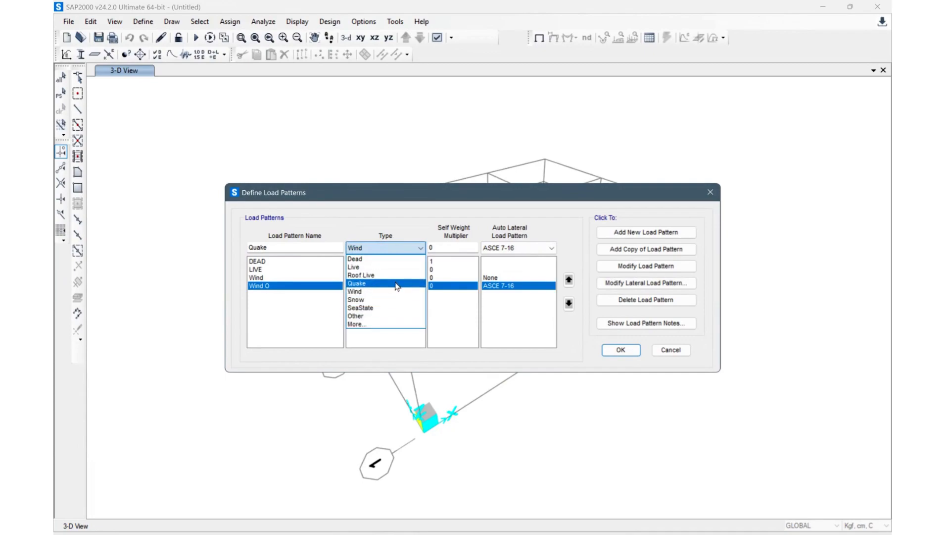
{"action": "left_click", "coordinate": [395, 285]}
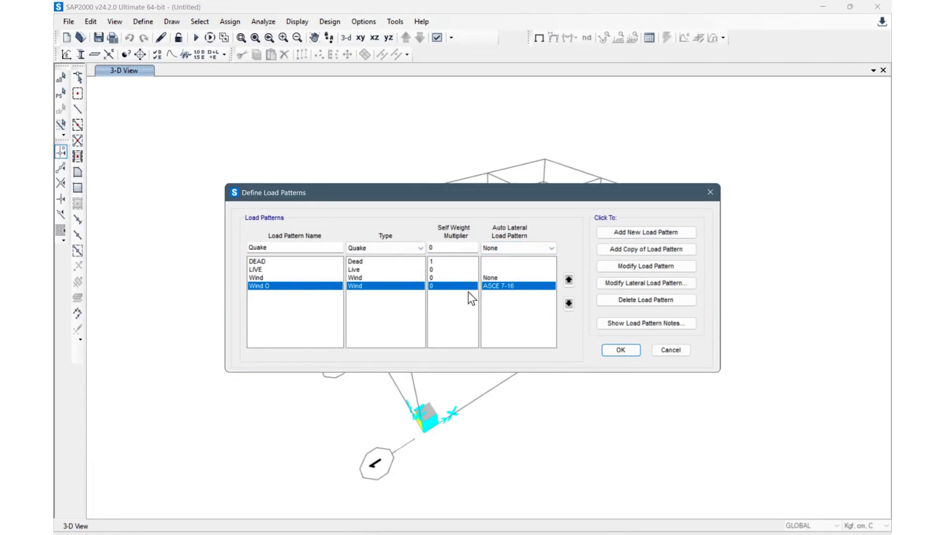
Step: Set the Quake pattern's auto lateral load pattern to IBC 2009, add it, and close the load patterns
{"action": "left_click", "coordinate": [507, 246]}
{"action": "left_click", "coordinate": [499, 307]}
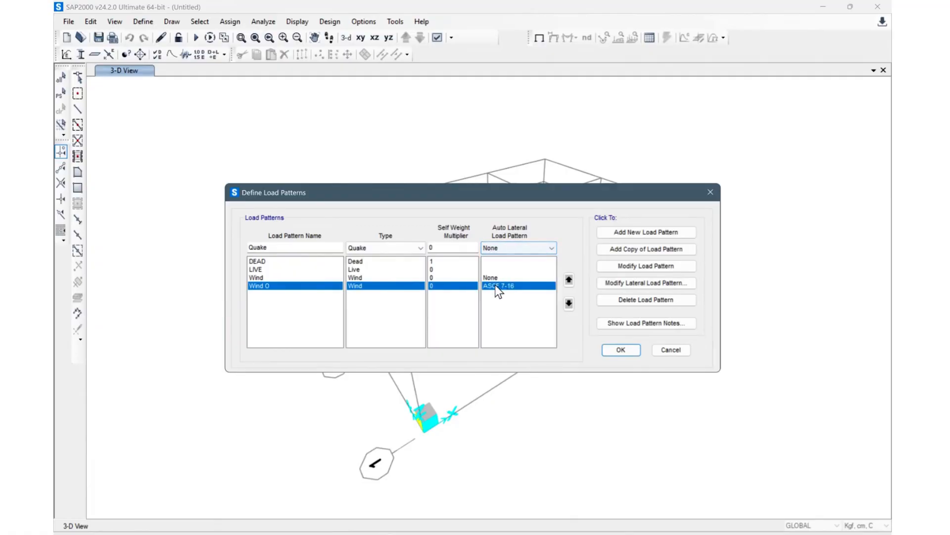
{"action": "left_click", "coordinate": [524, 248]}
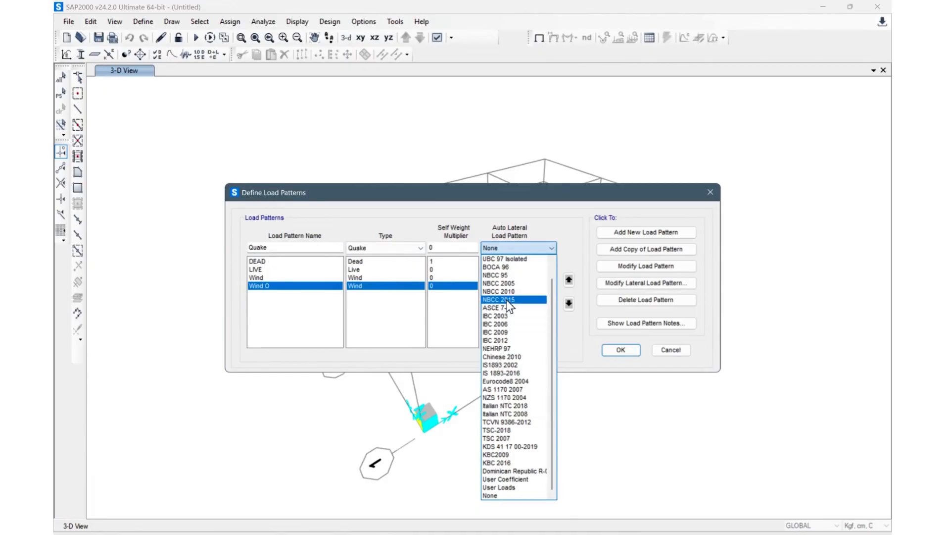
{"action": "left_click", "coordinate": [496, 333]}
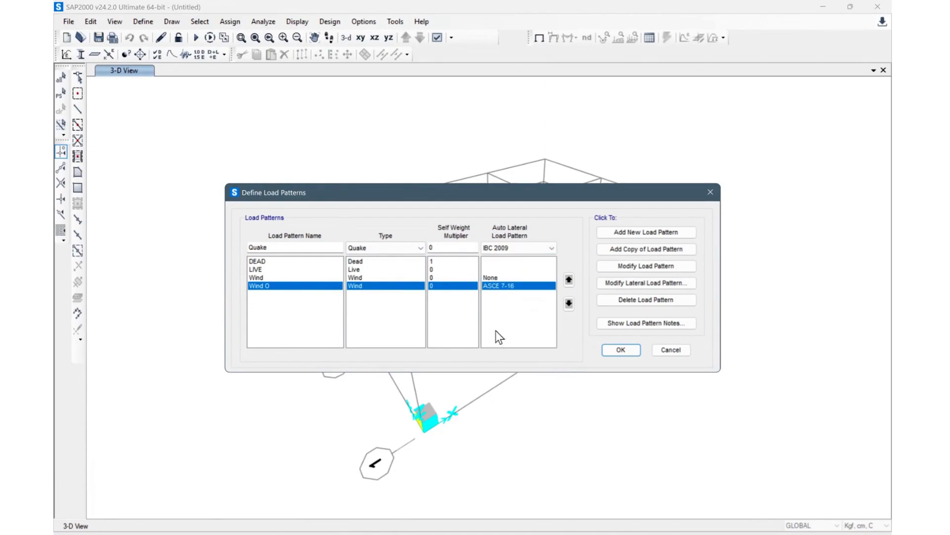
{"action": "left_click", "coordinate": [618, 233]}
{"action": "left_click", "coordinate": [264, 310]}
{"action": "left_click", "coordinate": [393, 246]}
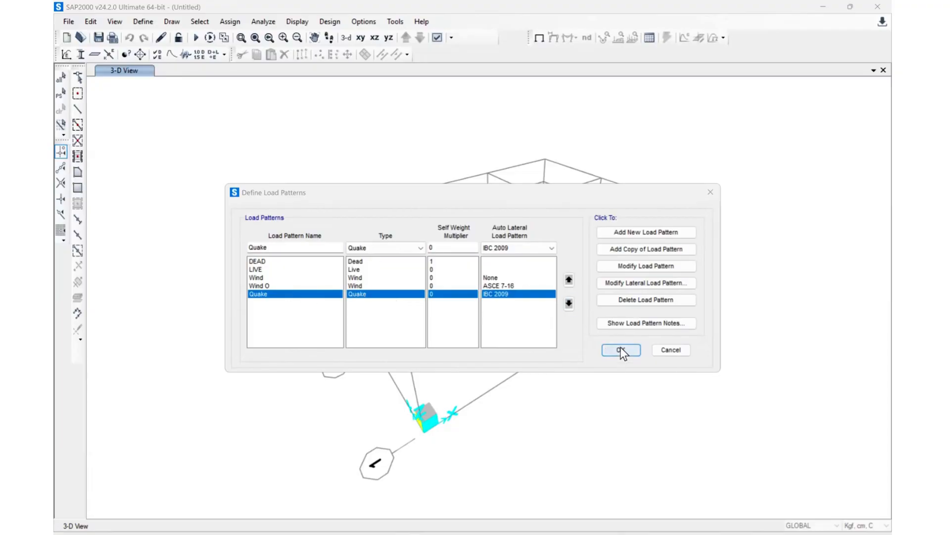
{"action": "left_click", "coordinate": [620, 349]}
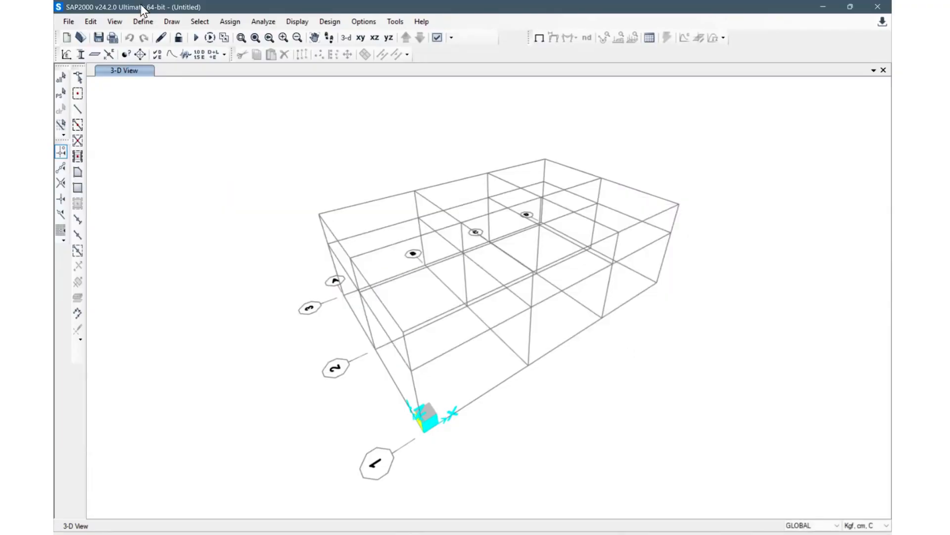
Step: Open the load combination definitions, starting a new combination and closing it without changes
{"action": "left_click", "coordinate": [146, 17]}
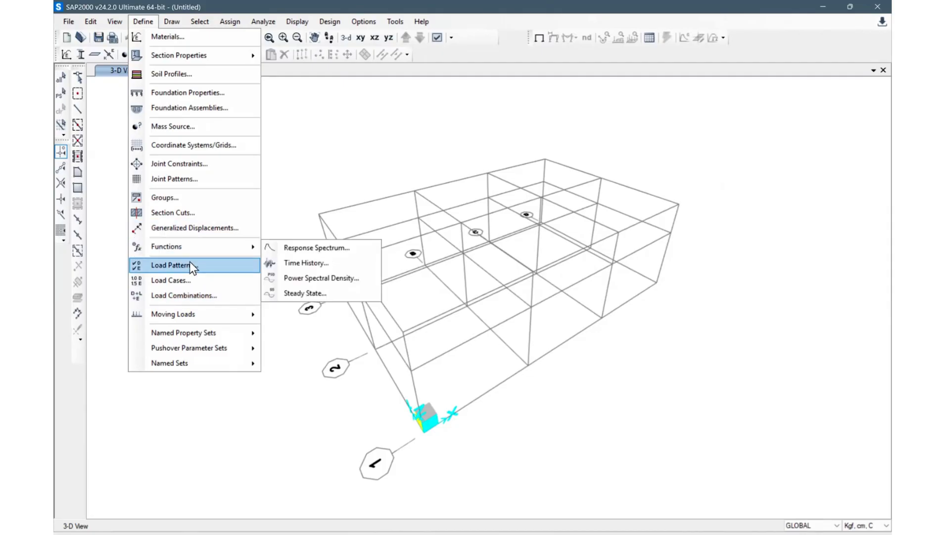
{"action": "left_click", "coordinate": [204, 295]}
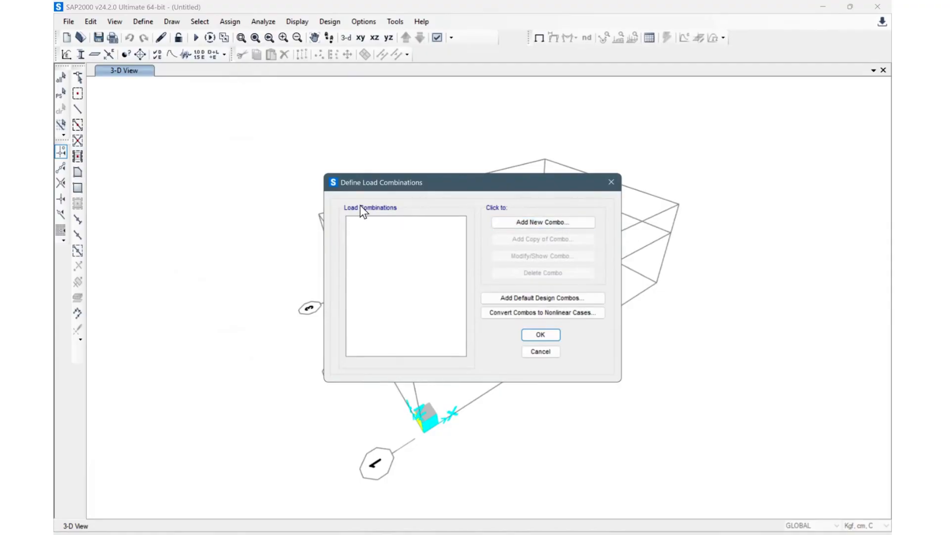
{"action": "left_click", "coordinate": [545, 221]}
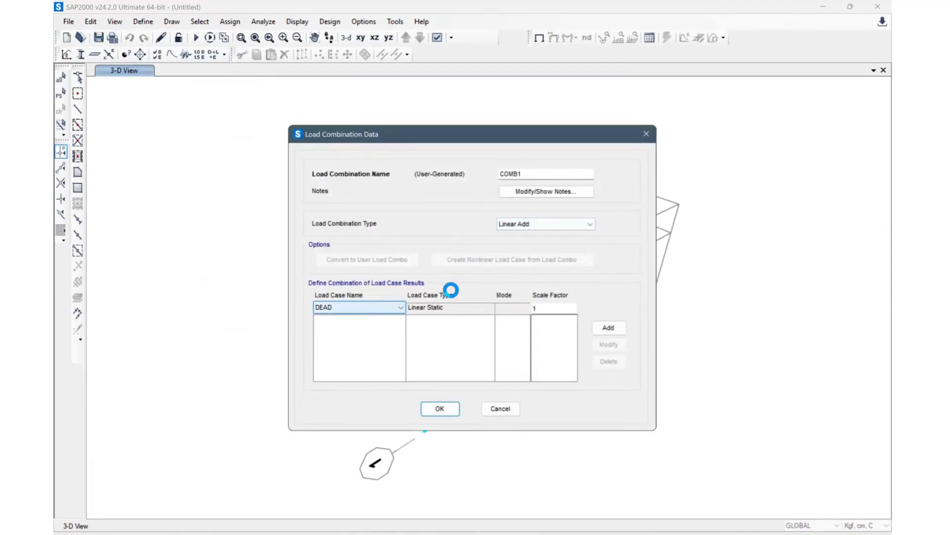
{"action": "left_click", "coordinate": [644, 140]}
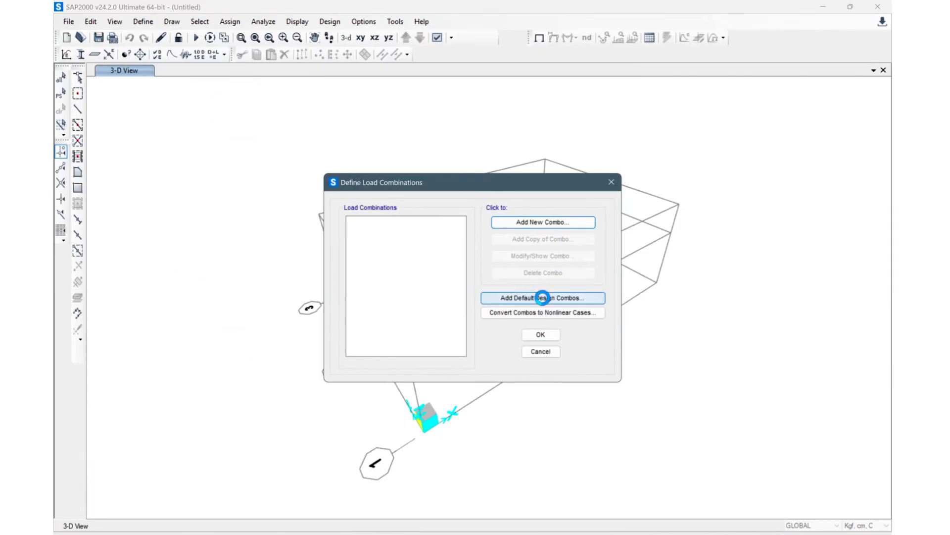
Step: Add default design load combinations for Steel Frame Design
{"action": "left_click", "coordinate": [556, 298]}
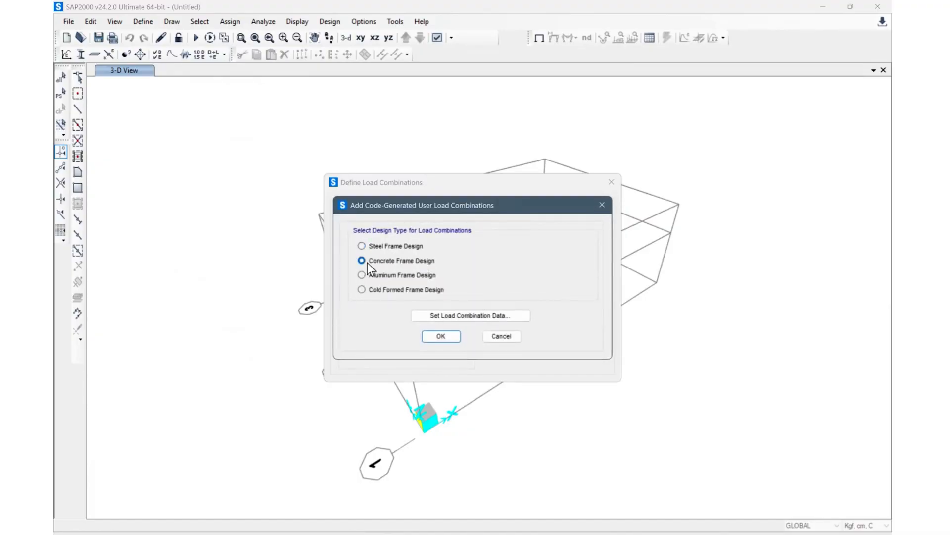
{"action": "left_click", "coordinate": [361, 246]}
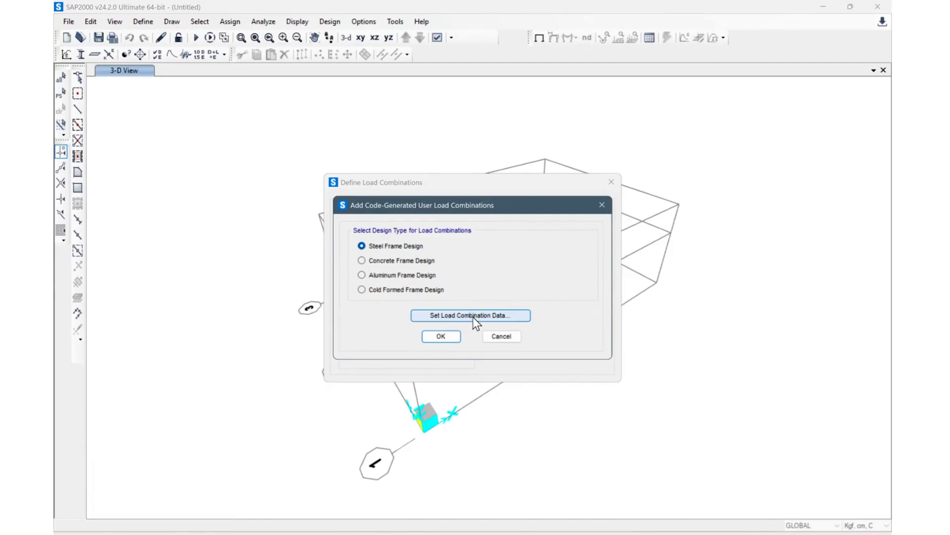
{"action": "left_click", "coordinate": [440, 336]}
{"action": "scroll", "coordinate": [374, 280], "scroll_direction": "down", "scroll_amount": 12}
{"action": "scroll", "coordinate": [381, 341], "scroll_direction": "down", "scroll_amount": 3}
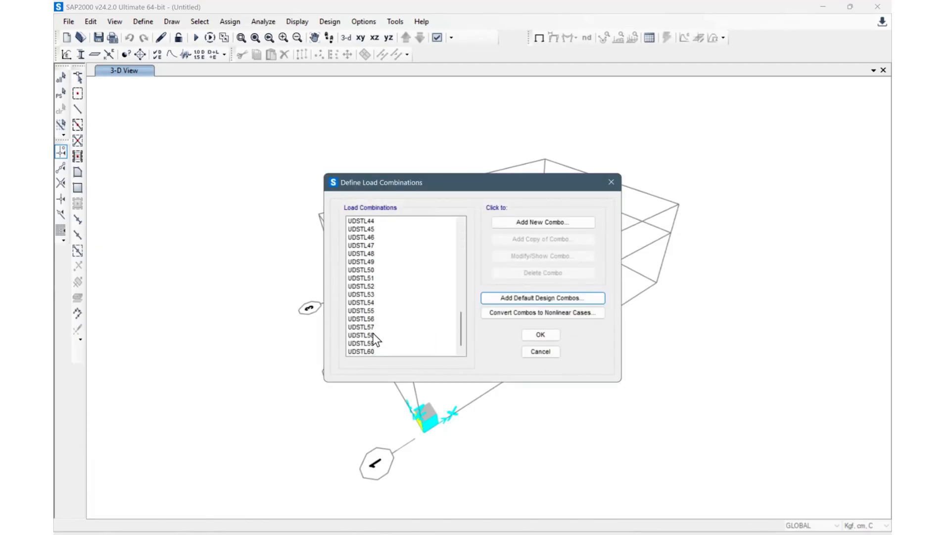
{"action": "scroll", "coordinate": [376, 331], "scroll_direction": "up", "scroll_amount": 14}
{"action": "scroll", "coordinate": [379, 269], "scroll_direction": "down", "scroll_amount": 15}
{"action": "scroll", "coordinate": [381, 247], "scroll_direction": "up", "scroll_amount": 13}
Step: Inspect the load cases and scale factors of combination UDSTL2
{"action": "left_click", "coordinate": [386, 230]}
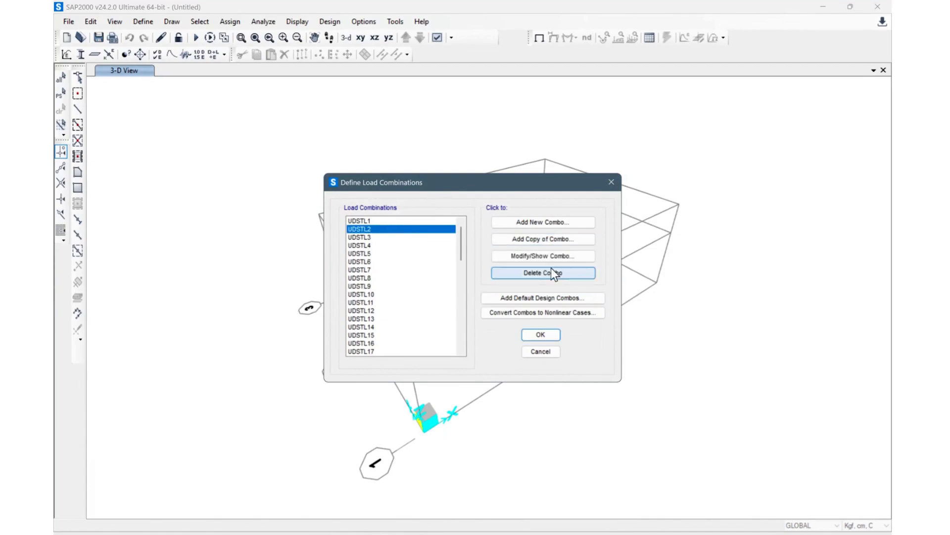
{"action": "left_click", "coordinate": [547, 256]}
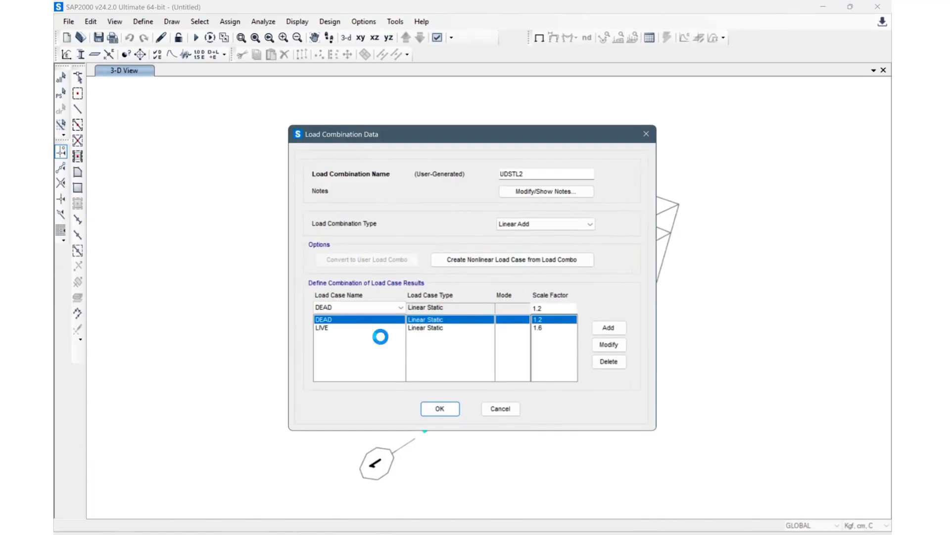
{"action": "left_click", "coordinate": [545, 327]}
{"action": "left_click", "coordinate": [534, 319]}
{"action": "left_click", "coordinate": [447, 404]}
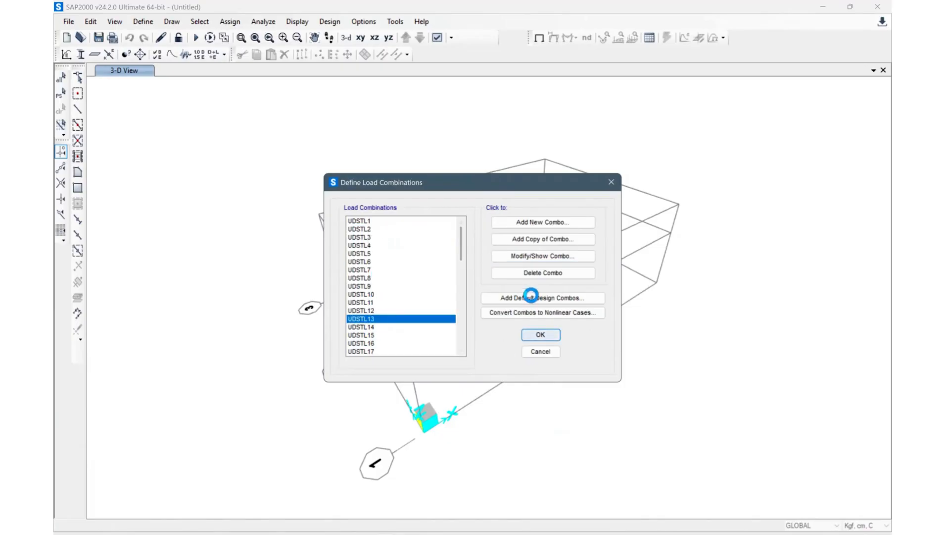
Step: Inspect the load cases and scale factors of combination UDSTL13
{"action": "left_click", "coordinate": [552, 257]}
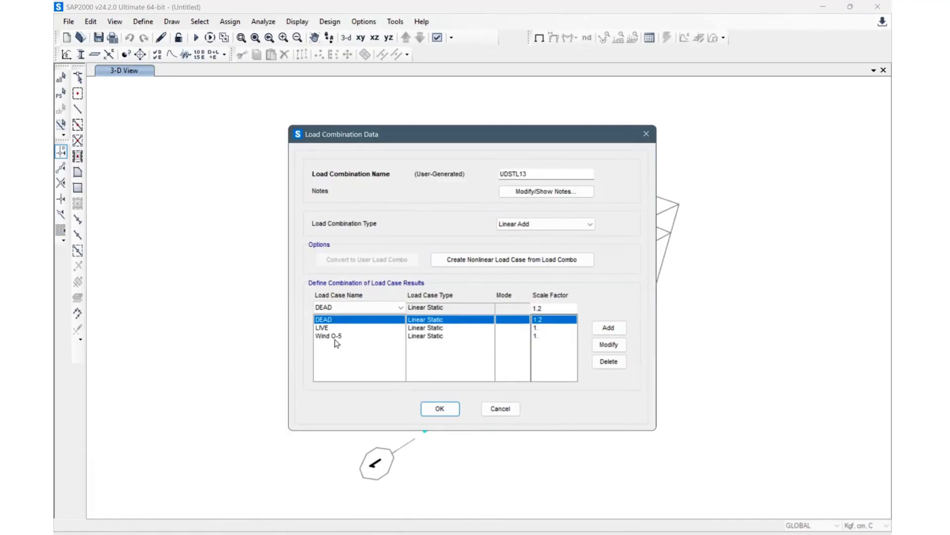
{"action": "left_click", "coordinate": [340, 336]}
{"action": "left_click", "coordinate": [346, 327]}
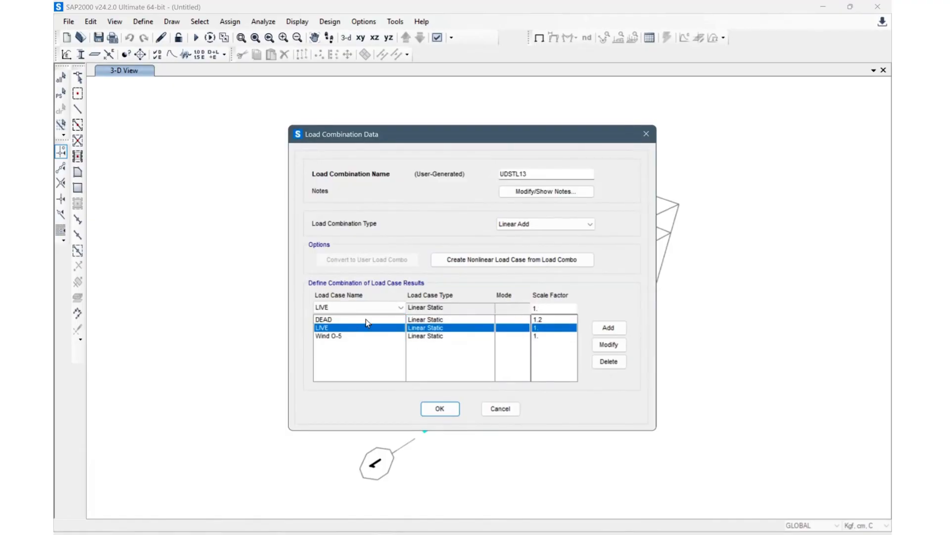
{"action": "left_click", "coordinate": [366, 319]}
{"action": "left_click", "coordinate": [444, 406]}
Step: Select all the generated design combinations and delete them
{"action": "scroll", "coordinate": [401, 302], "scroll_direction": "down", "scroll_amount": 10}
{"action": "scroll", "coordinate": [396, 322], "scroll_direction": "down", "scroll_amount": 4}
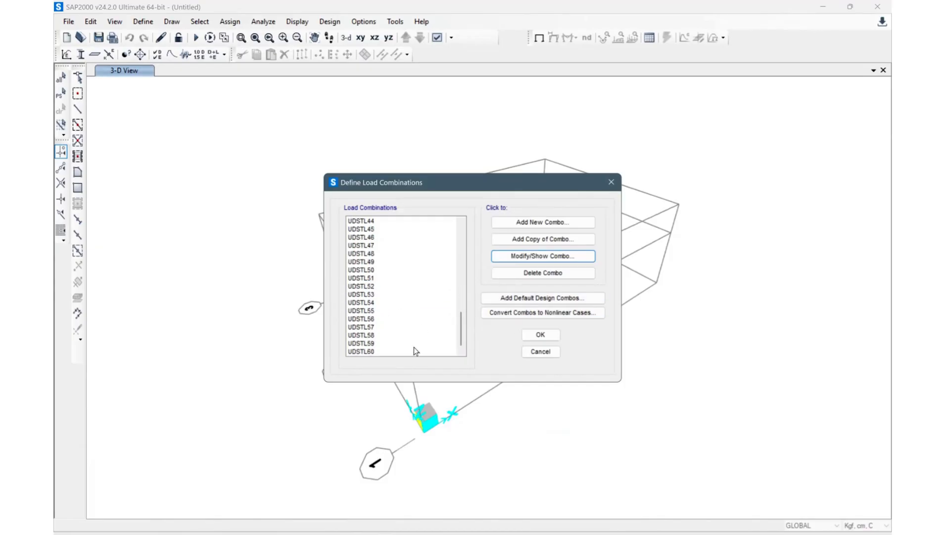
{"action": "left_click_drag", "start_coordinate": [391, 353], "coordinate": [397, 213]}
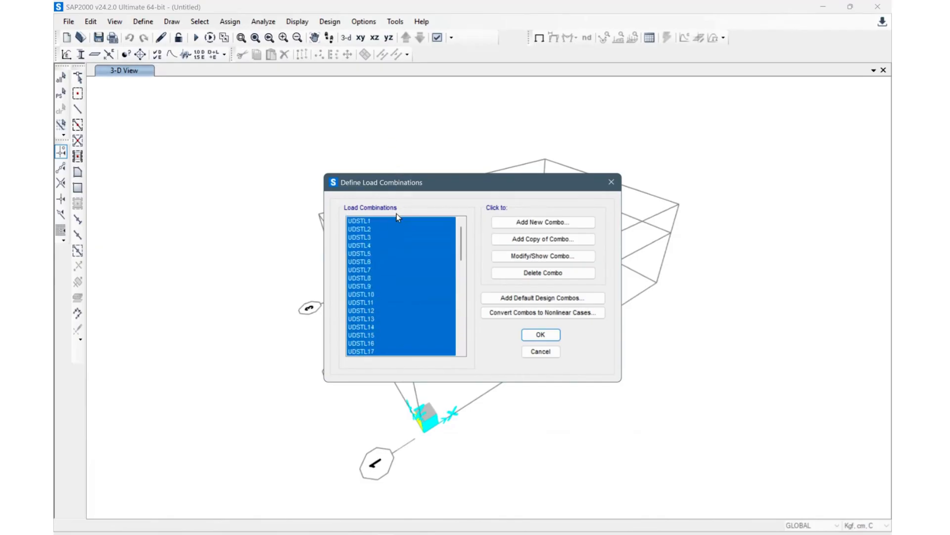
{"action": "left_click", "coordinate": [558, 276]}
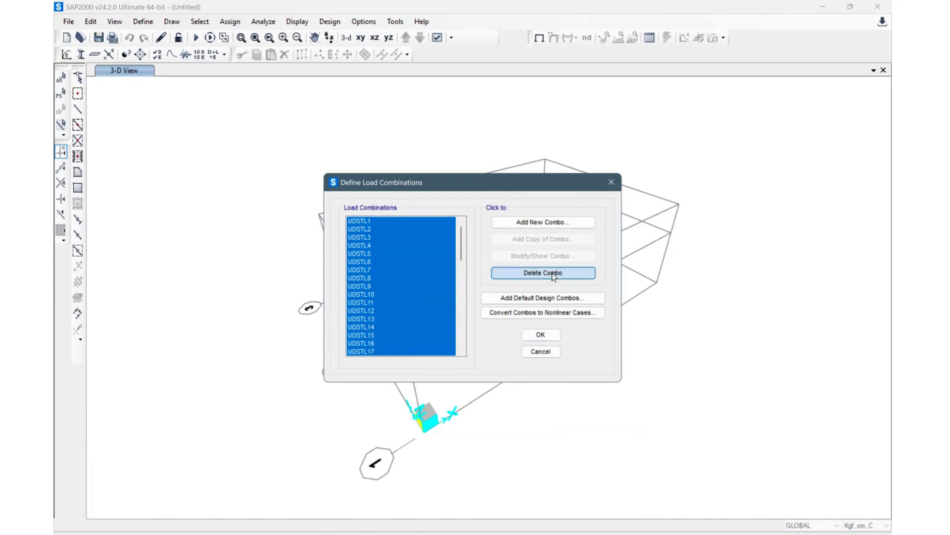
Step: Create a new load combination COMB1 adding DEAD and LIVE each with scale factor 1
{"action": "left_click", "coordinate": [547, 222]}
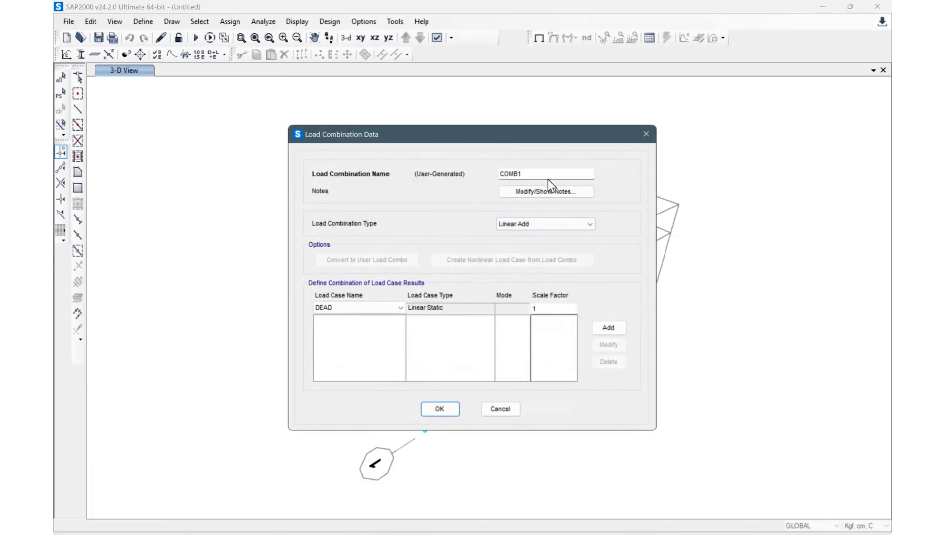
{"action": "left_click", "coordinate": [403, 309]}
{"action": "left_click", "coordinate": [602, 328]}
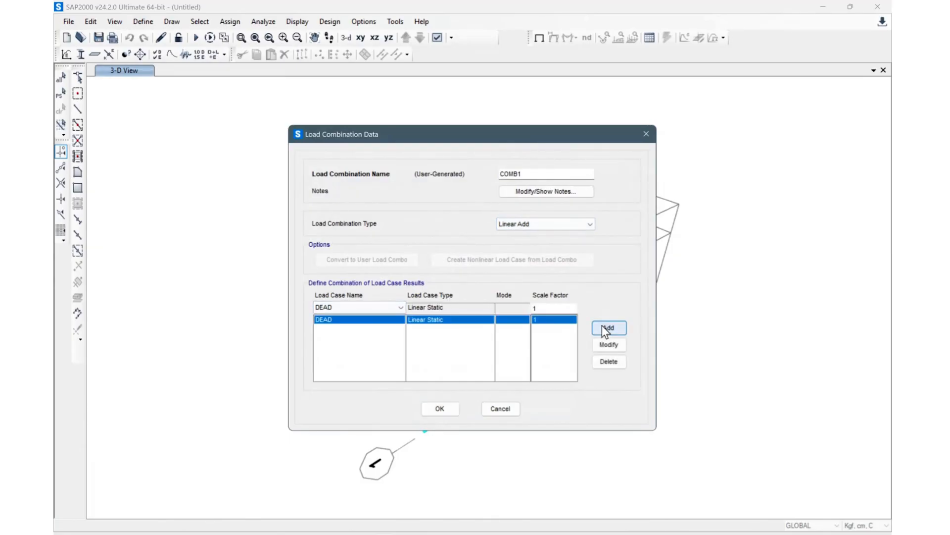
{"action": "left_click", "coordinate": [355, 304]}
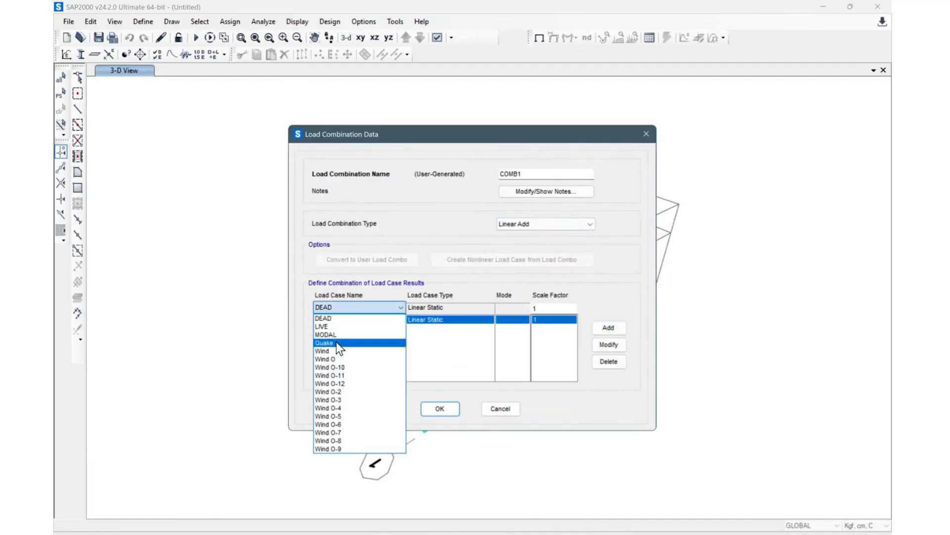
{"action": "left_click", "coordinate": [346, 325]}
{"action": "left_click", "coordinate": [605, 328]}
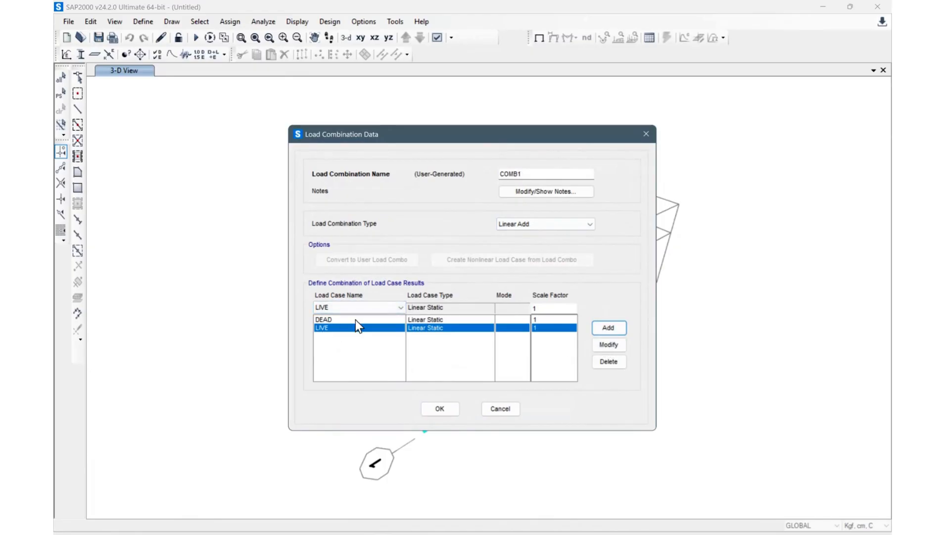
{"action": "left_click", "coordinate": [334, 329]}
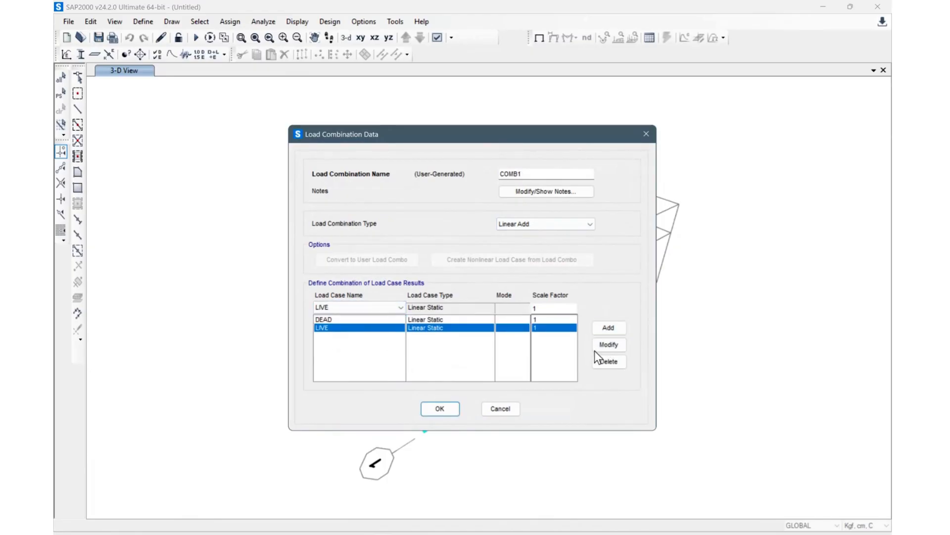
{"action": "left_click", "coordinate": [440, 409]}
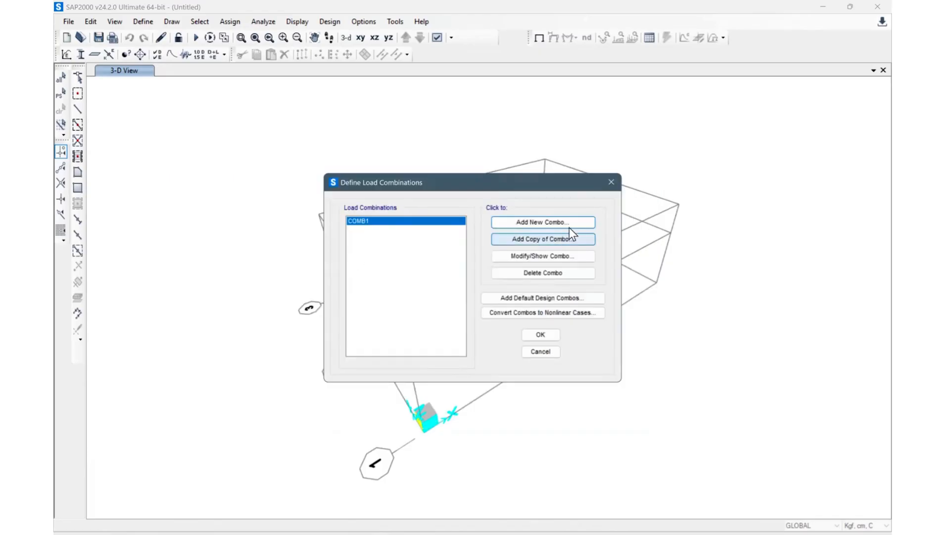
Step: Create load combination COMB2 with DEAD at scale factor 1.2 and LIVE at 1.7
{"action": "left_click", "coordinate": [553, 222]}
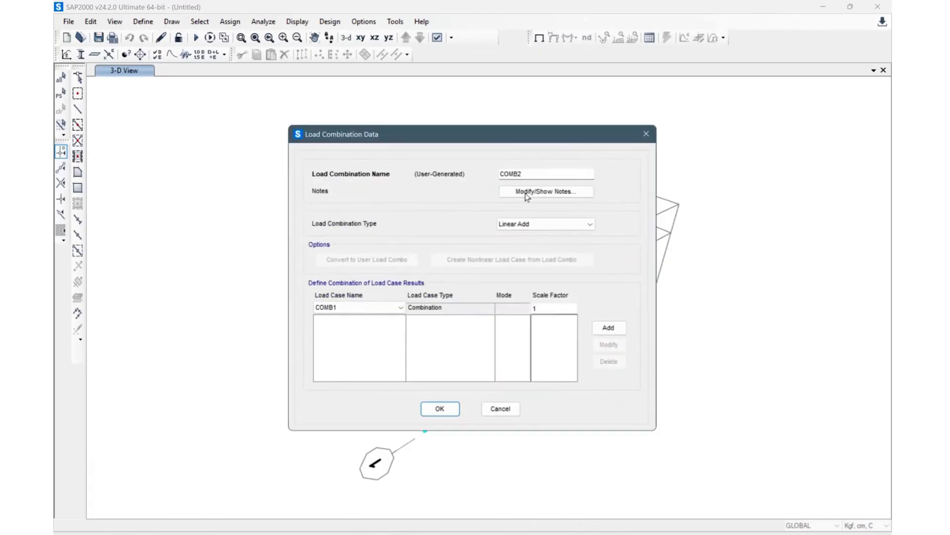
{"action": "left_click", "coordinate": [396, 308]}
{"action": "left_click", "coordinate": [363, 327]}
{"action": "left_click", "coordinate": [543, 306]}
{"action": "left_click", "coordinate": [609, 328]}
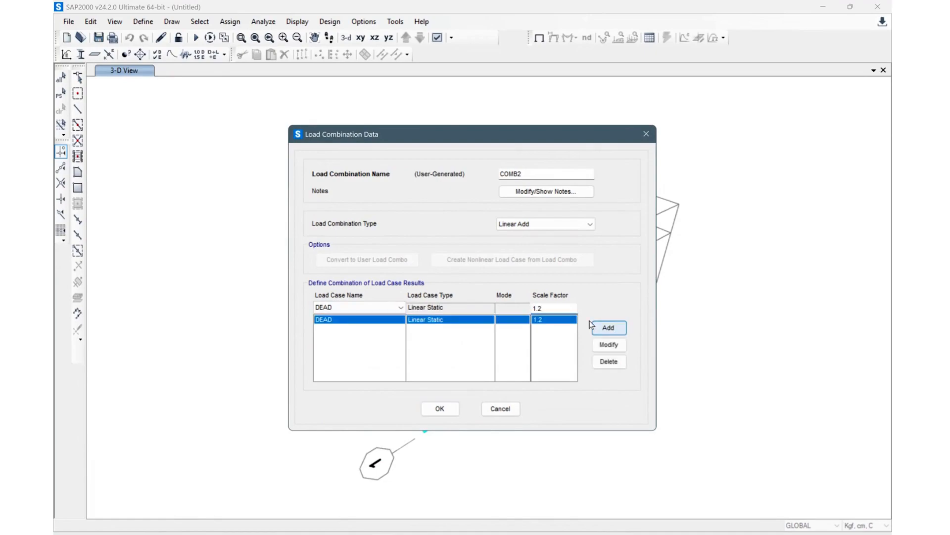
{"action": "key", "text": "BackSpace"}
{"action": "type", "text": "7"}
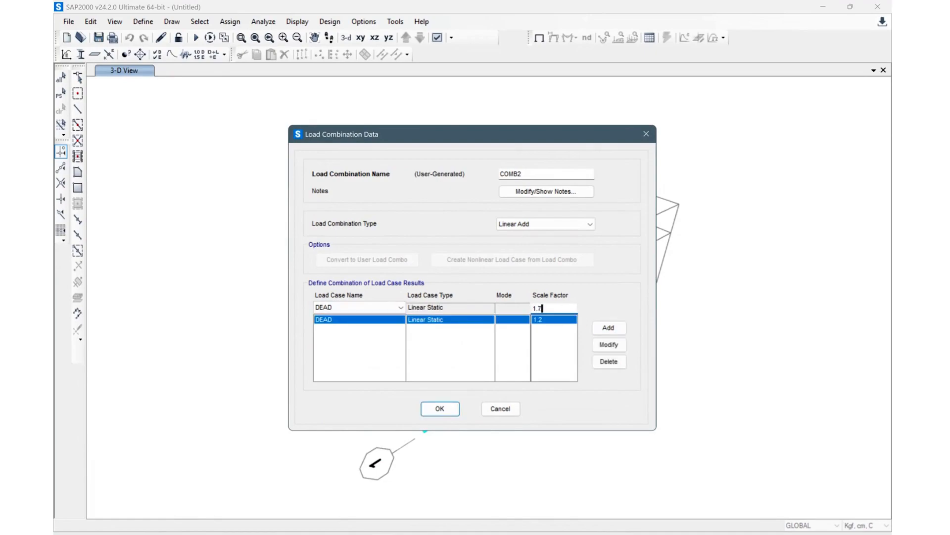
{"action": "left_click", "coordinate": [387, 311]}
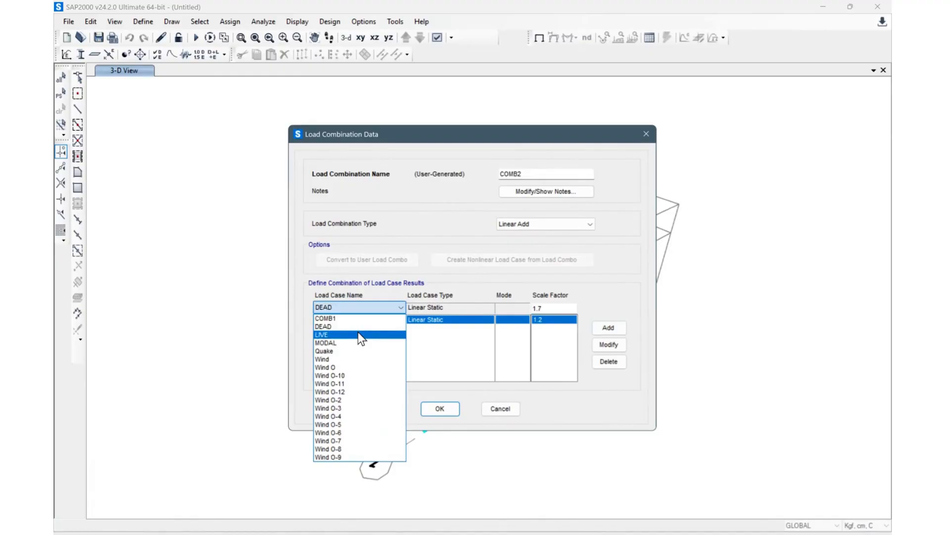
{"action": "left_click", "coordinate": [358, 332]}
{"action": "left_click", "coordinate": [603, 327]}
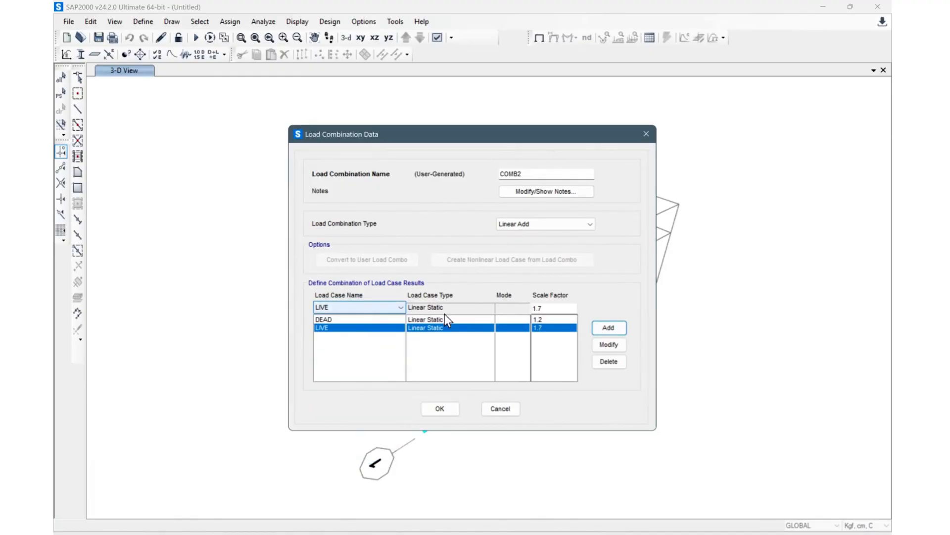
{"action": "left_click", "coordinate": [445, 409]}
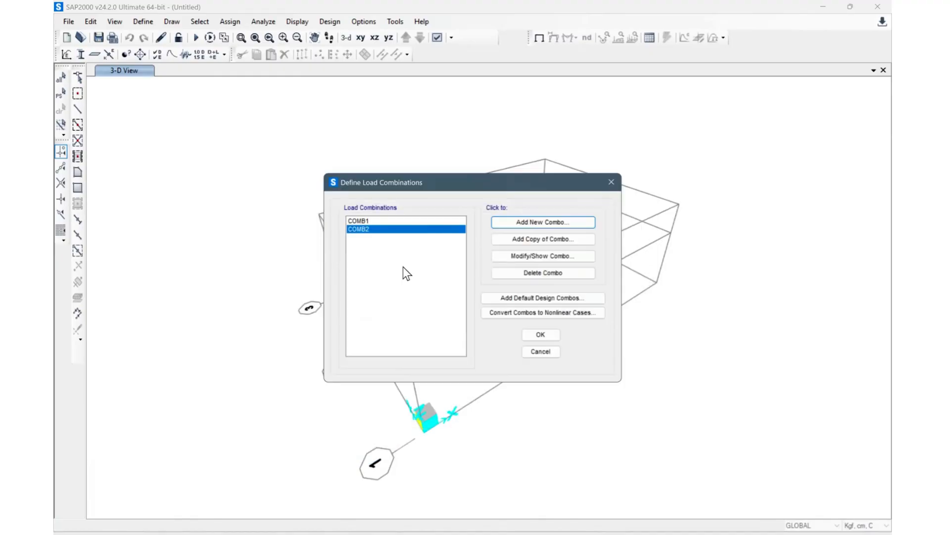
Step: Create load combination COMB3 with DEAD and LIVE at scale factor 1.2 plus the Wind O load case
{"action": "left_click", "coordinate": [552, 226]}
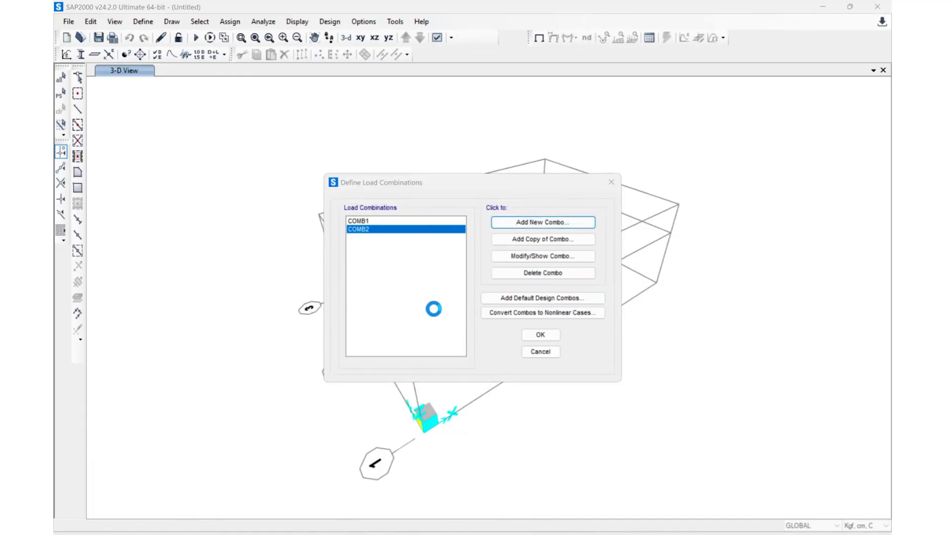
{"action": "left_click", "coordinate": [370, 306]}
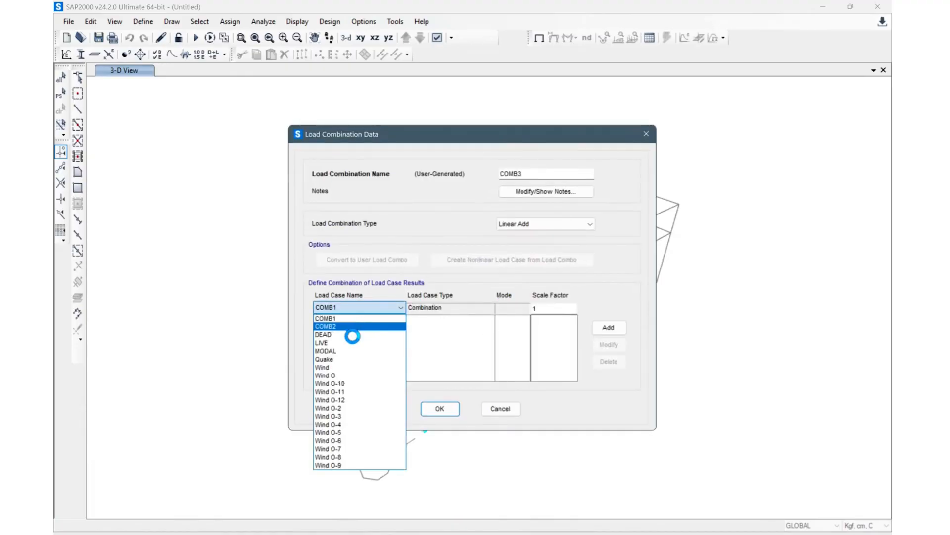
{"action": "left_click", "coordinate": [354, 342]}
{"action": "left_click", "coordinate": [563, 307]}
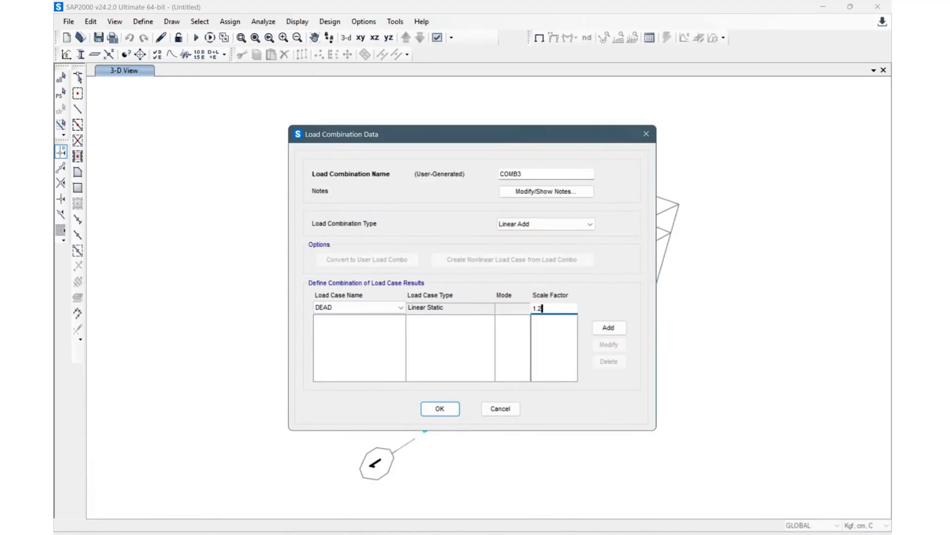
{"action": "left_click", "coordinate": [608, 327]}
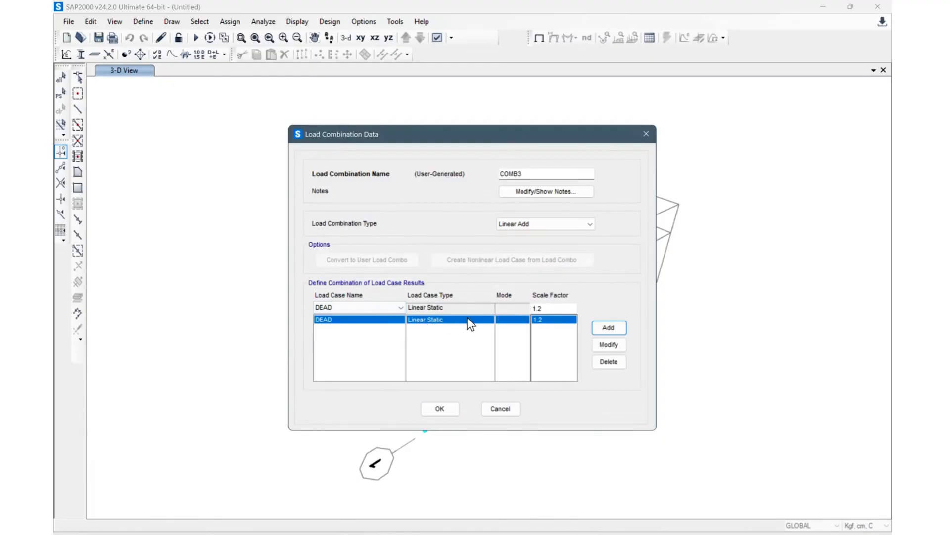
{"action": "left_click", "coordinate": [361, 307]}
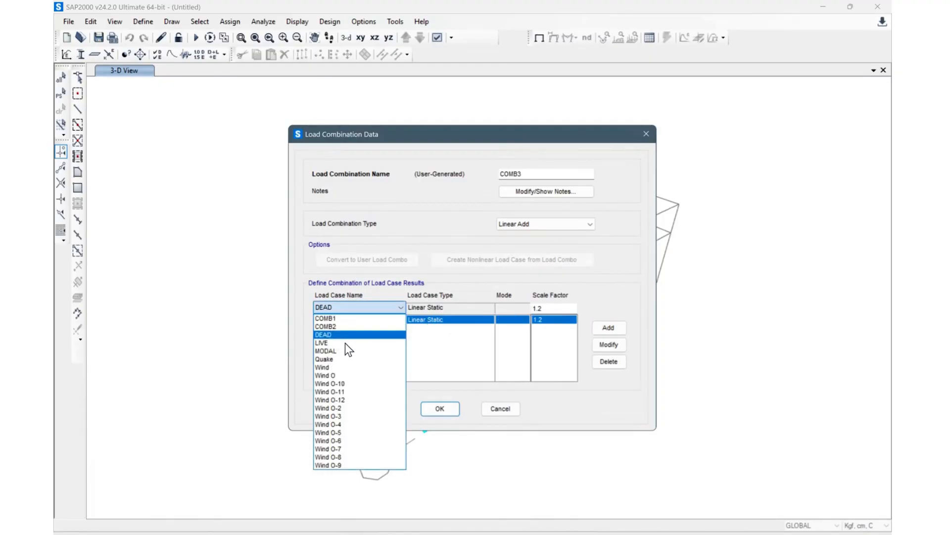
{"action": "left_click", "coordinate": [346, 336]}
{"action": "left_click", "coordinate": [617, 328]}
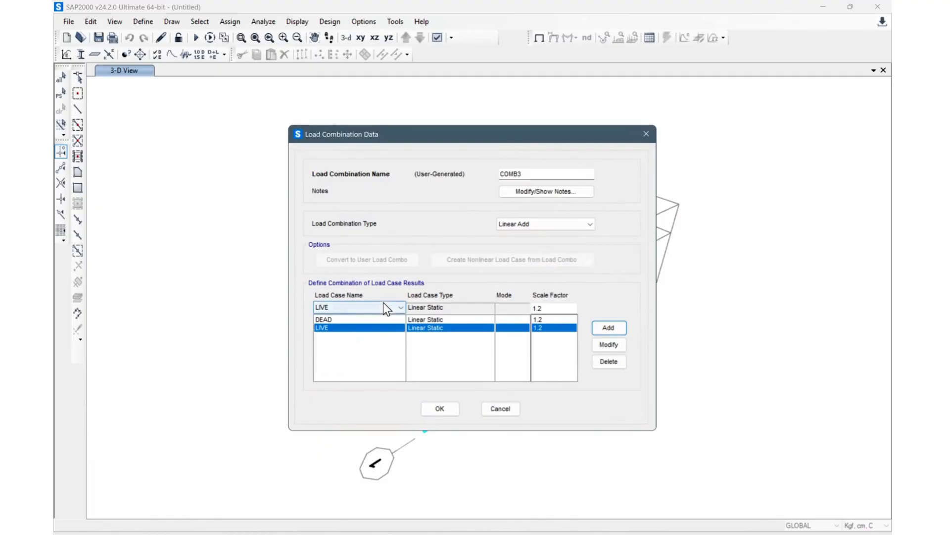
{"action": "left_click", "coordinate": [384, 306]}
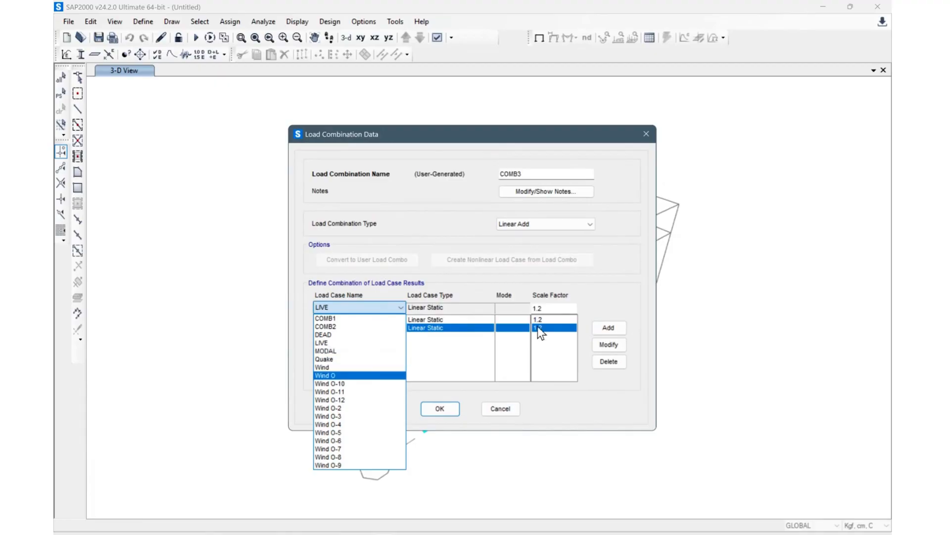
{"action": "left_click", "coordinate": [366, 374]}
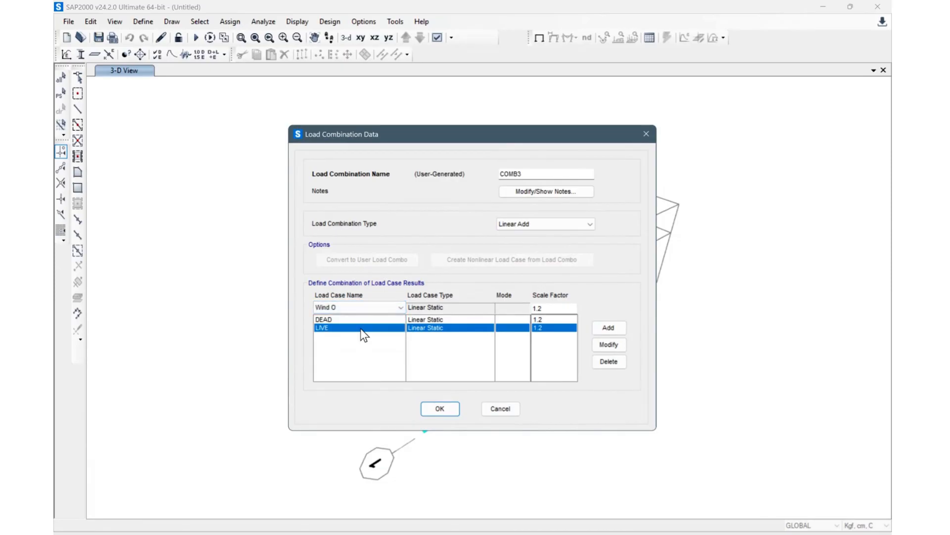
{"action": "left_click", "coordinate": [570, 308]}
{"action": "left_click", "coordinate": [623, 329]}
{"action": "left_click", "coordinate": [433, 409]}
Step: Start a new combination COMB4 with DEAD at scale factor 1.2 and LIVE at 1
{"action": "left_click", "coordinate": [548, 223]}
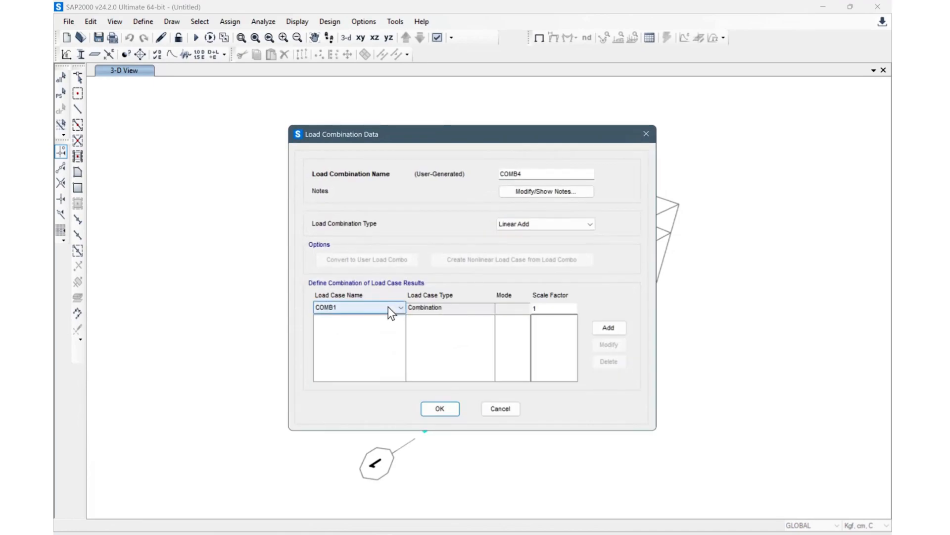
{"action": "left_click", "coordinate": [388, 307]}
{"action": "left_click", "coordinate": [354, 342]}
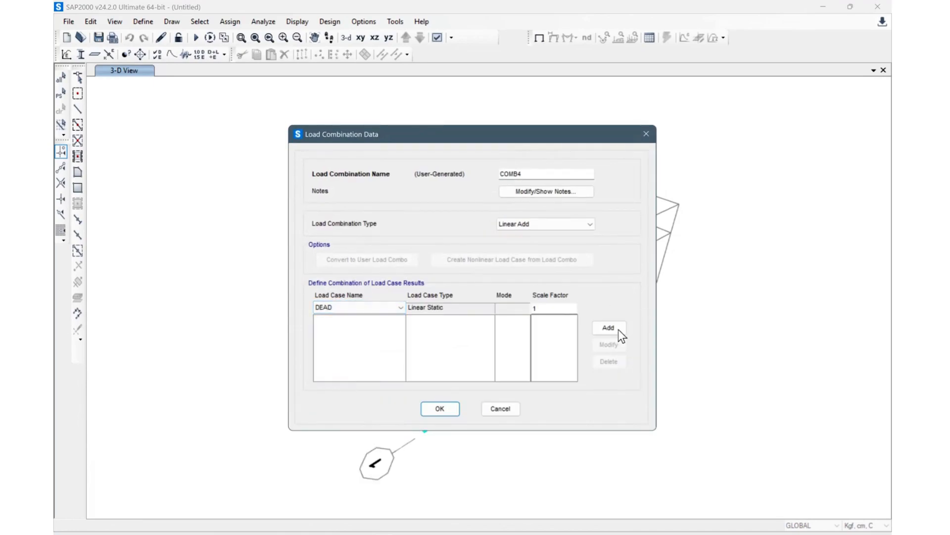
{"action": "left_click", "coordinate": [556, 308]}
{"action": "type", "text": ".2"}
{"action": "left_click", "coordinate": [609, 327]}
{"action": "left_click", "coordinate": [369, 307]}
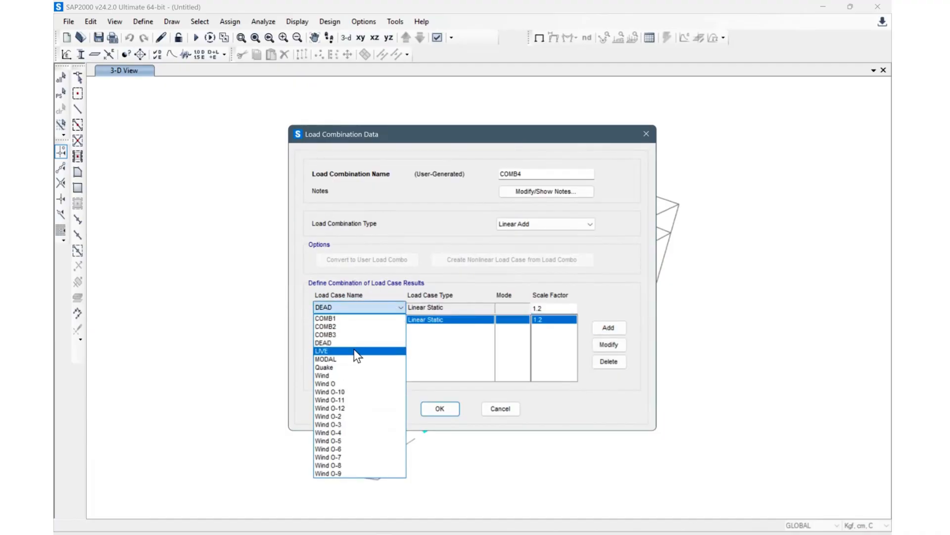
{"action": "left_click", "coordinate": [354, 349]}
{"action": "left_click", "coordinate": [569, 305]}
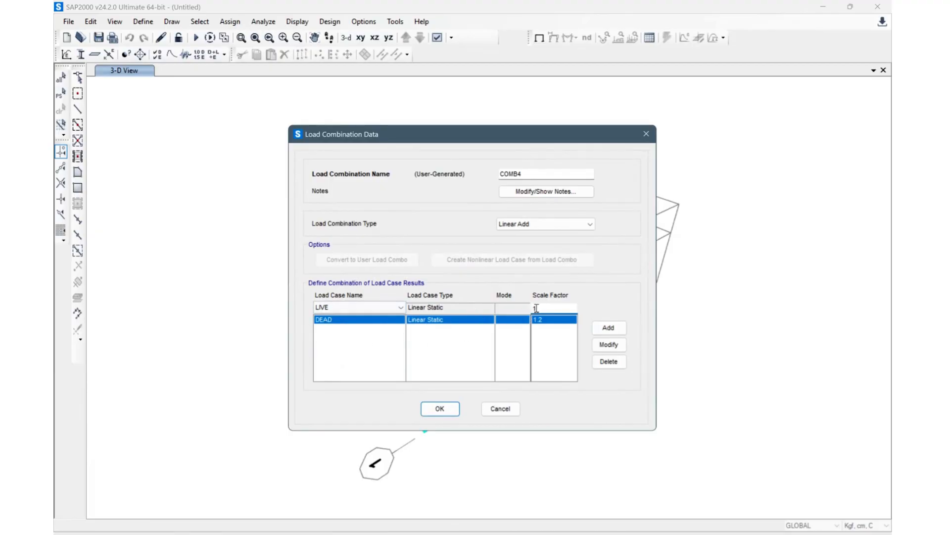
{"action": "left_click", "coordinate": [599, 326]}
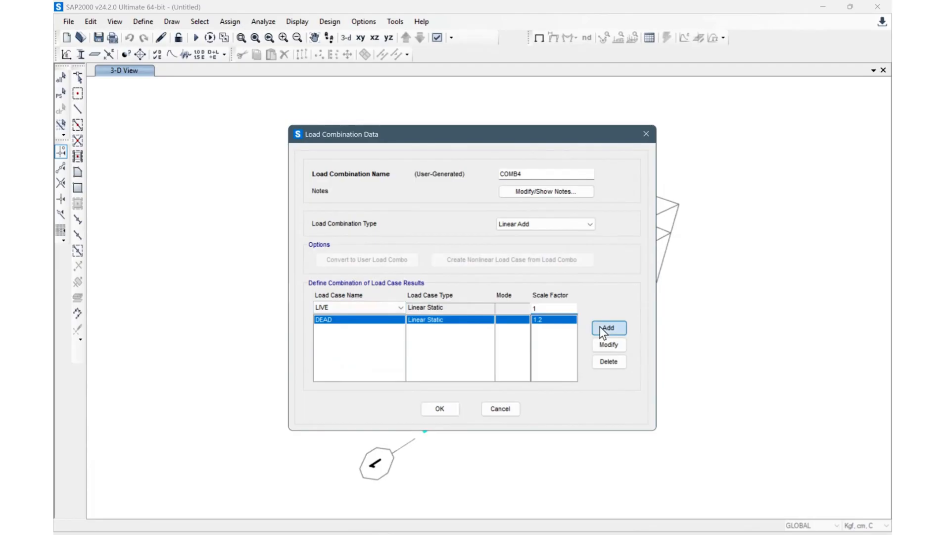
Step: Add Quake to COMB4 with scale factor 1.6 and close the load combinations definition
{"action": "left_click", "coordinate": [394, 308]}
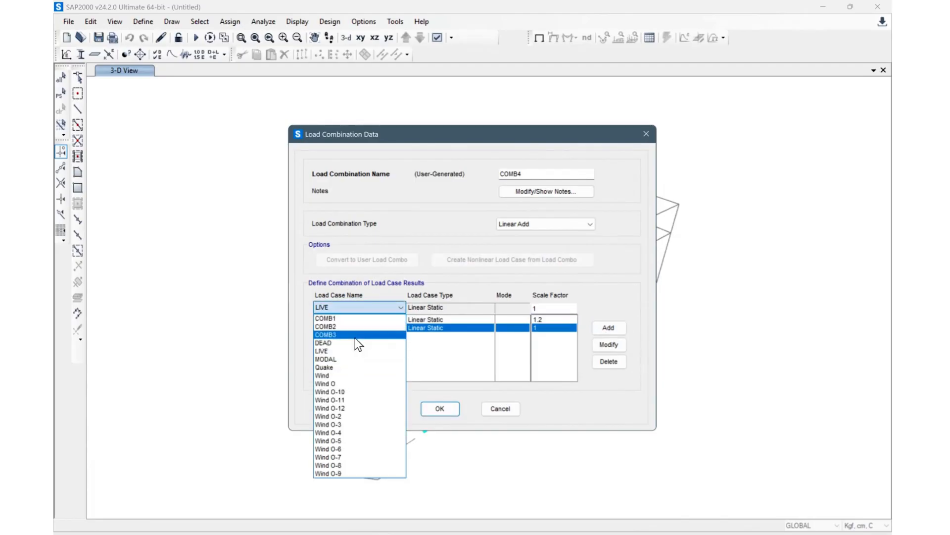
{"action": "left_click", "coordinate": [355, 367]}
{"action": "left_click", "coordinate": [547, 308]}
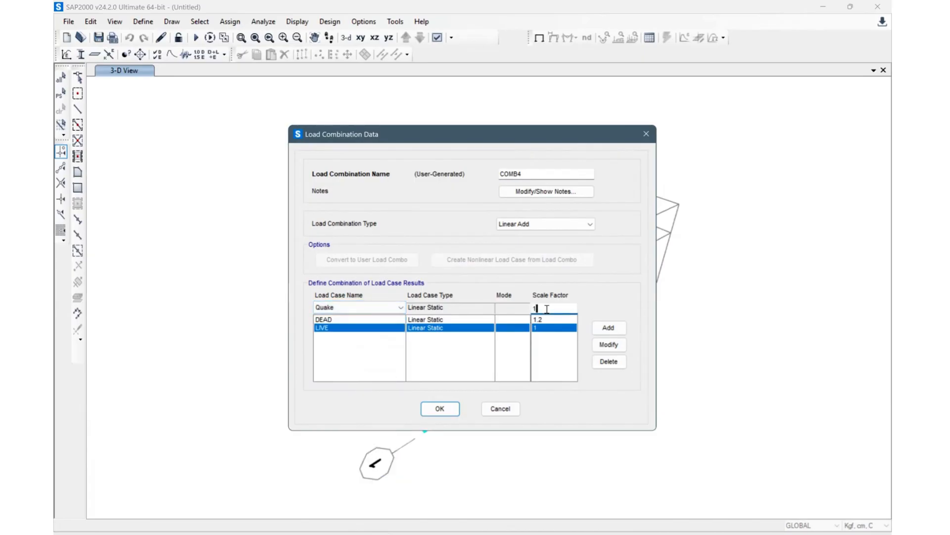
{"action": "left_click", "coordinate": [605, 326]}
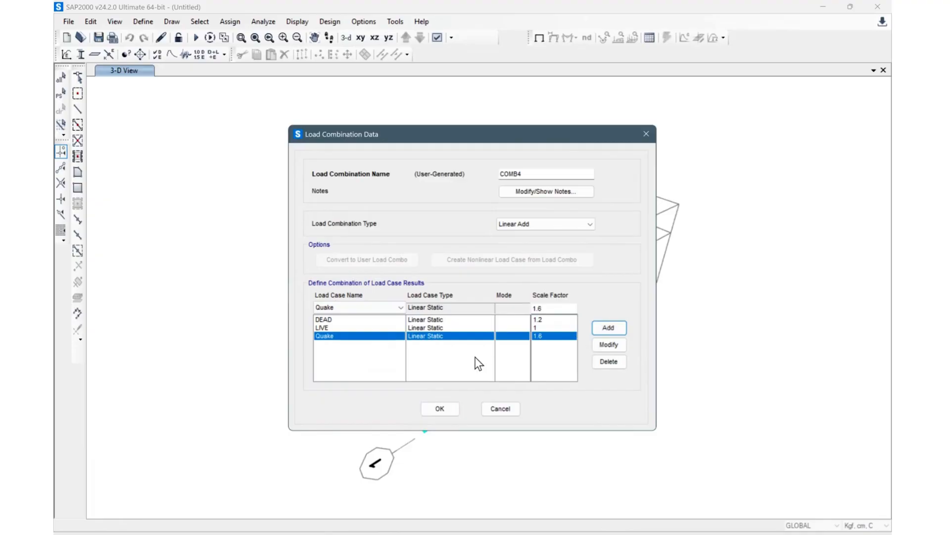
{"action": "left_click", "coordinate": [439, 409]}
{"action": "left_click", "coordinate": [543, 335]}
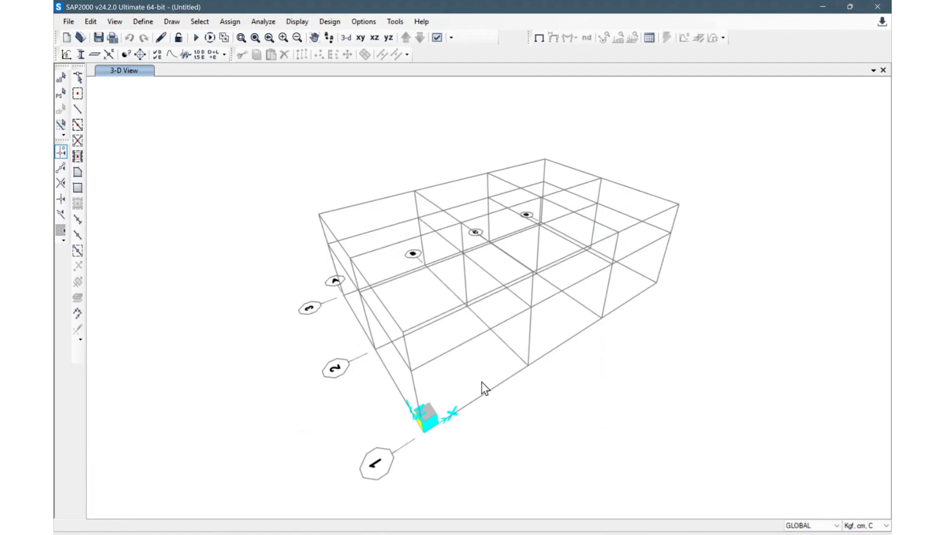
Step: Quick-draw frame members with section C1 along all grid lines by windowing the whole structure
{"action": "middle_click_drag", "start_coordinate": [560, 396], "coordinate": [487, 340], "text": "shift"}
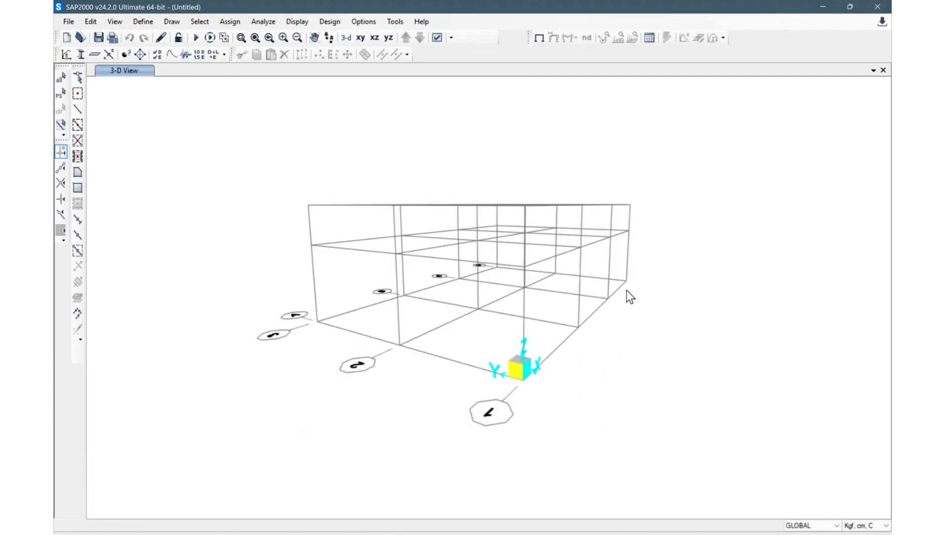
{"action": "middle_click_drag", "start_coordinate": [606, 345], "coordinate": [551, 406], "text": "shift"}
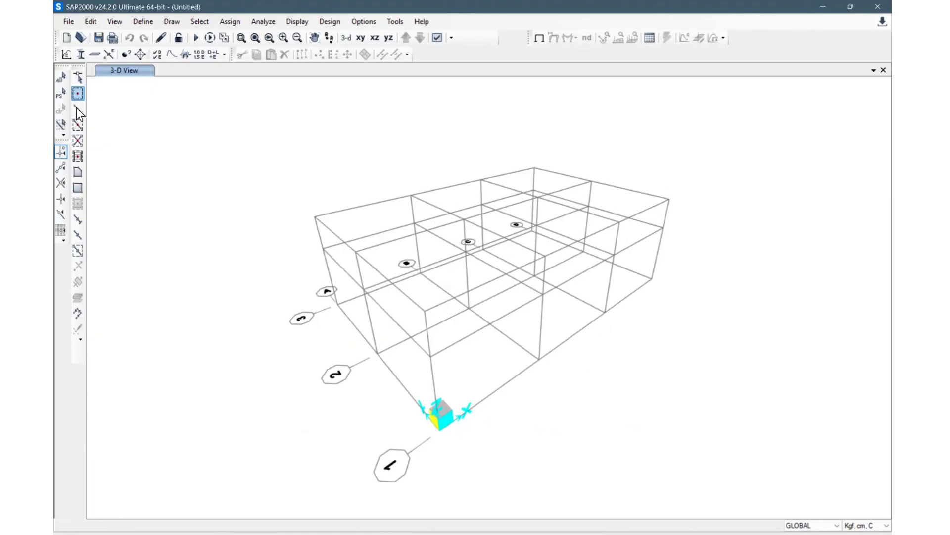
{"action": "left_click", "coordinate": [171, 21]}
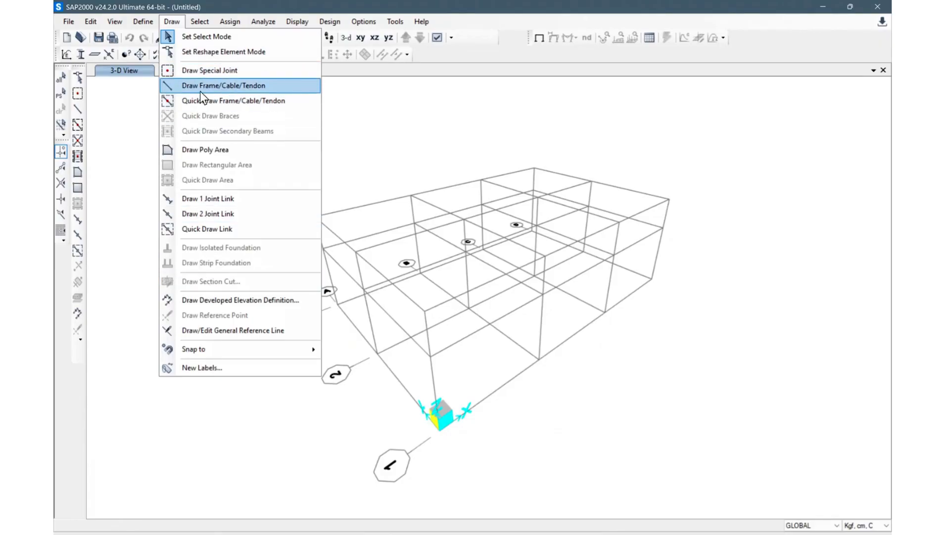
{"action": "left_click", "coordinate": [120, 110]}
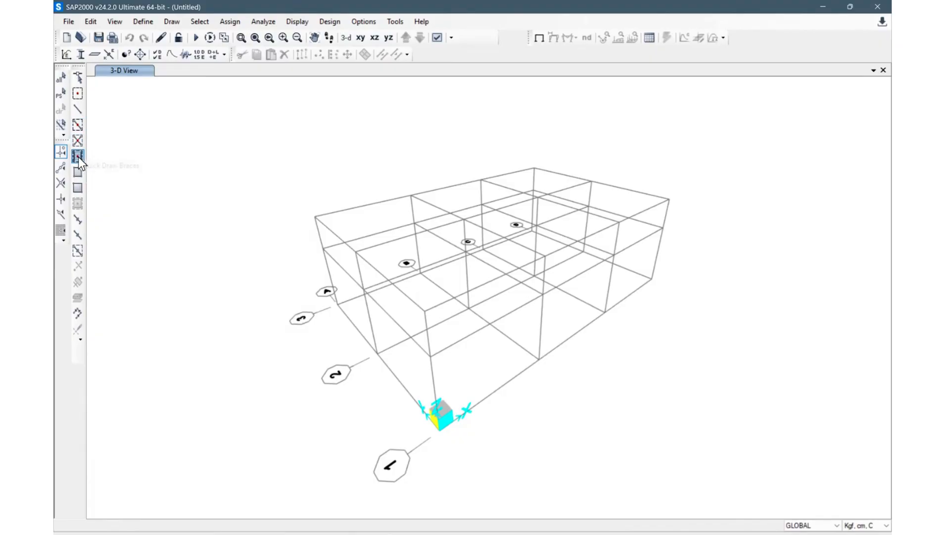
{"action": "left_click", "coordinate": [78, 125]}
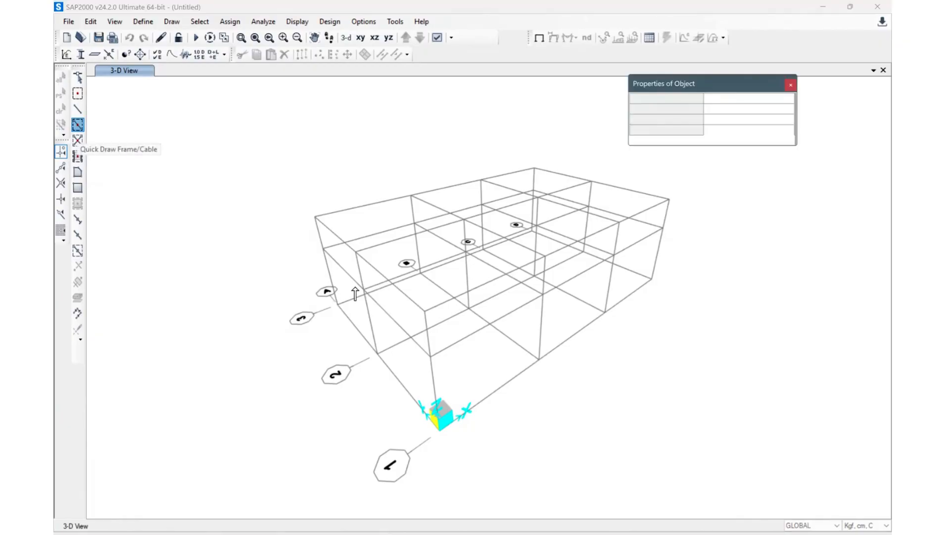
{"action": "scroll", "coordinate": [544, 307], "scroll_direction": "up", "scroll_amount": 3}
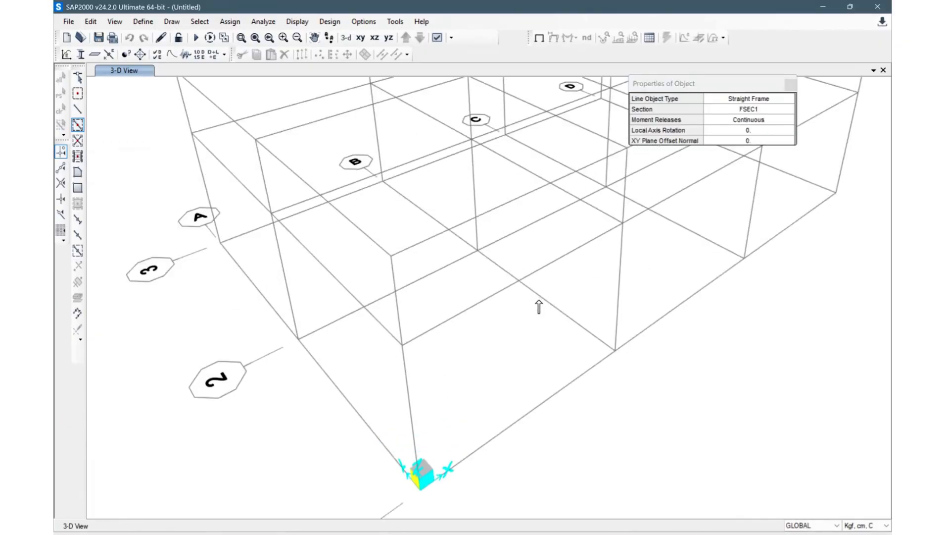
{"action": "scroll", "coordinate": [540, 303], "scroll_direction": "down", "scroll_amount": 8}
{"action": "middle_click_drag", "start_coordinate": [579, 305], "coordinate": [492, 277], "text": "shift"}
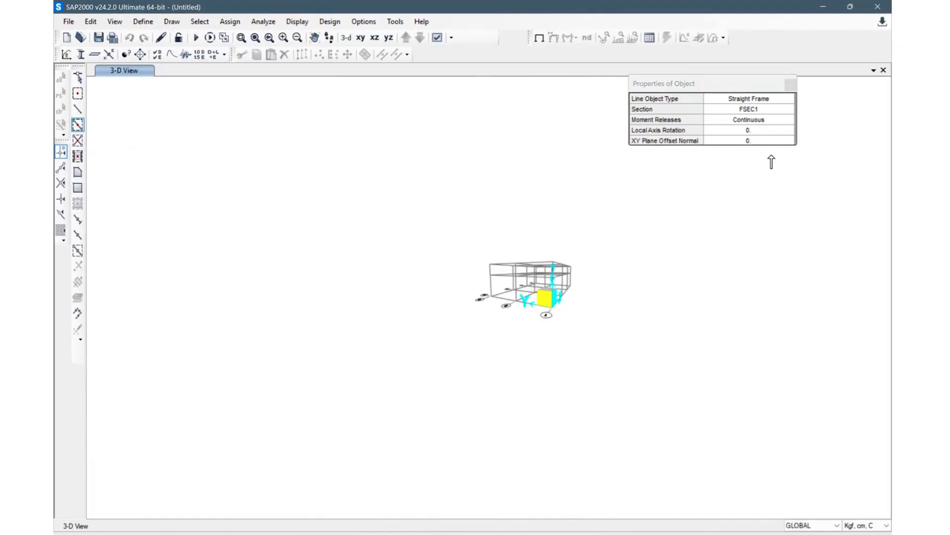
{"action": "left_click", "coordinate": [776, 111]}
{"action": "left_click", "coordinate": [777, 111]}
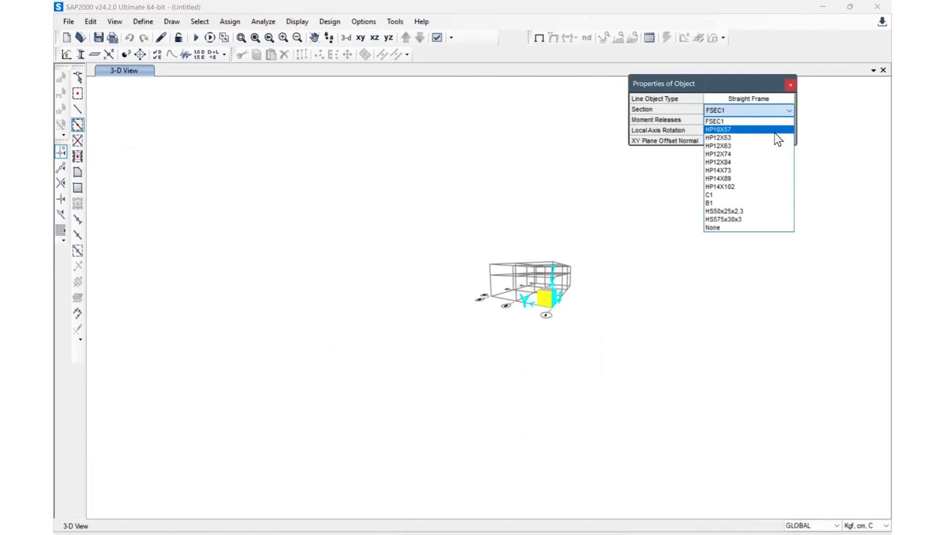
{"action": "left_click", "coordinate": [729, 194]}
{"action": "left_click_drag", "start_coordinate": [416, 218], "coordinate": [678, 386]}
{"action": "middle_click_drag", "start_coordinate": [658, 282], "coordinate": [510, 296]}
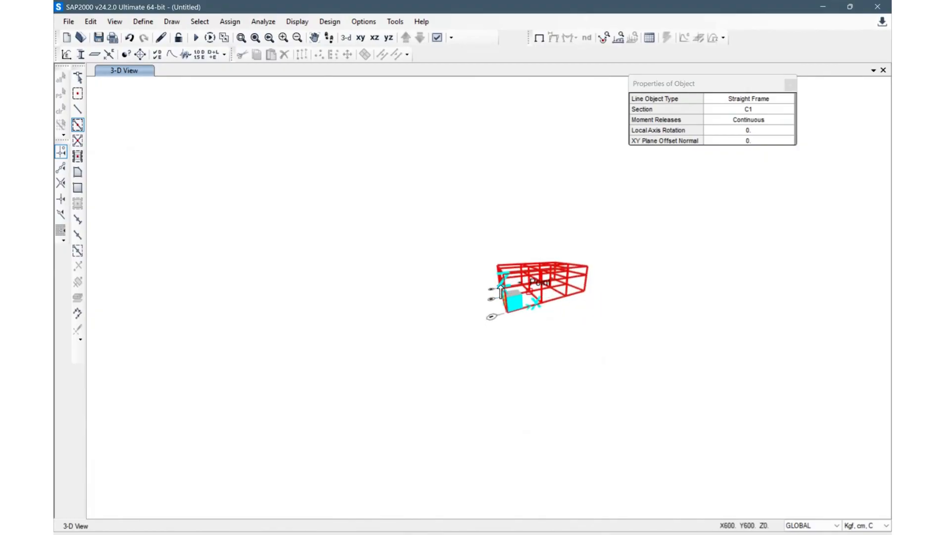
Step: Delete the unwanted frame members along the top ridge-level grid lines, keeping the central ridge column
{"action": "scroll", "coordinate": [501, 290], "scroll_direction": "up", "scroll_amount": 2}
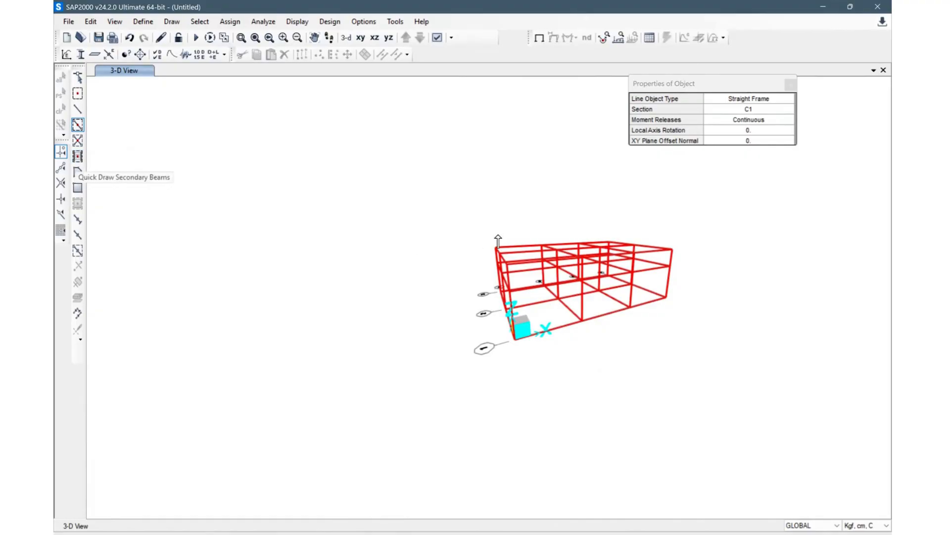
{"action": "scroll", "coordinate": [573, 275], "scroll_direction": "up", "scroll_amount": 1}
{"action": "middle_click_drag", "start_coordinate": [573, 276], "coordinate": [625, 299], "text": "shift"}
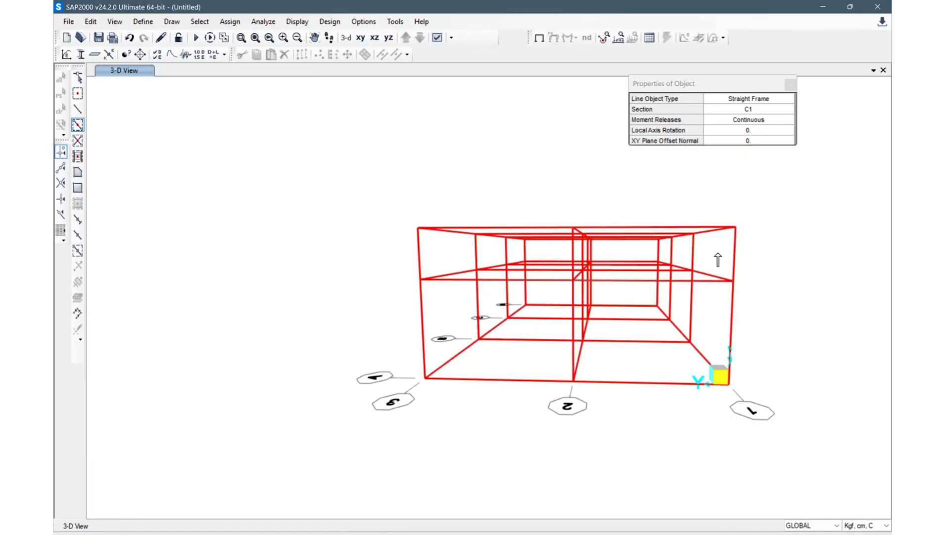
{"action": "key", "text": "Escape"}
{"action": "middle_click_drag", "start_coordinate": [775, 310], "coordinate": [657, 244], "text": "shift"}
{"action": "left_click_drag", "start_coordinate": [687, 233], "coordinate": [557, 155]}
{"action": "left_click_drag", "start_coordinate": [610, 171], "coordinate": [521, 145]}
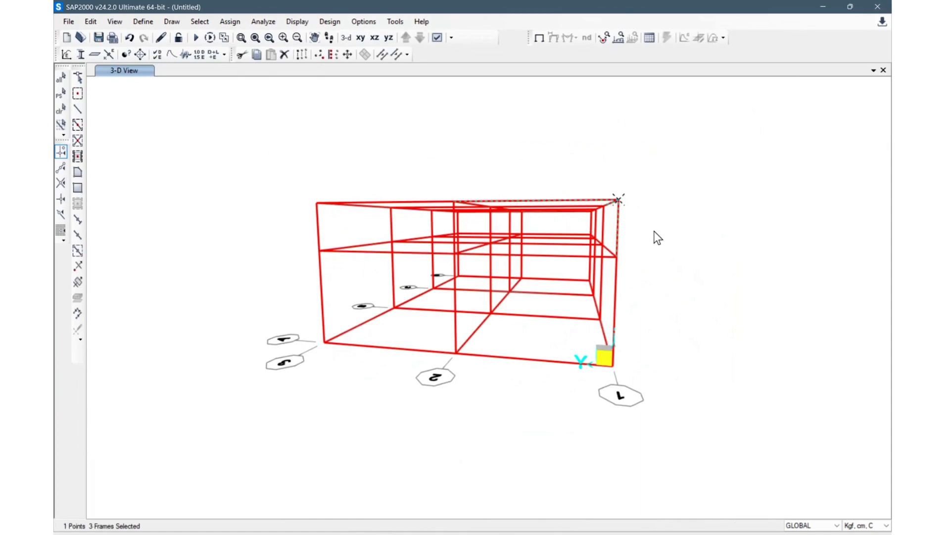
{"action": "left_click_drag", "start_coordinate": [595, 191], "coordinate": [580, 170]}
{"action": "key", "text": "Delete"}
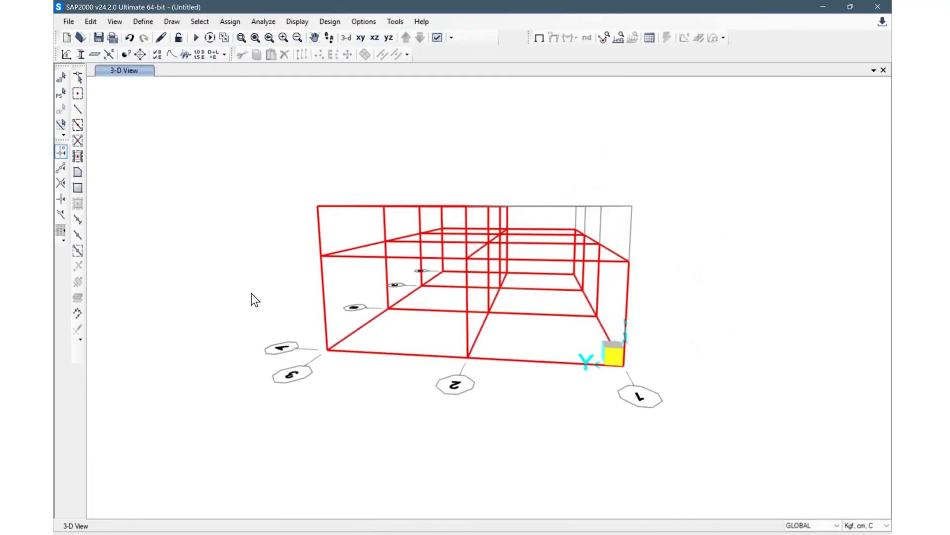
{"action": "left_click_drag", "start_coordinate": [442, 214], "coordinate": [270, 161]}
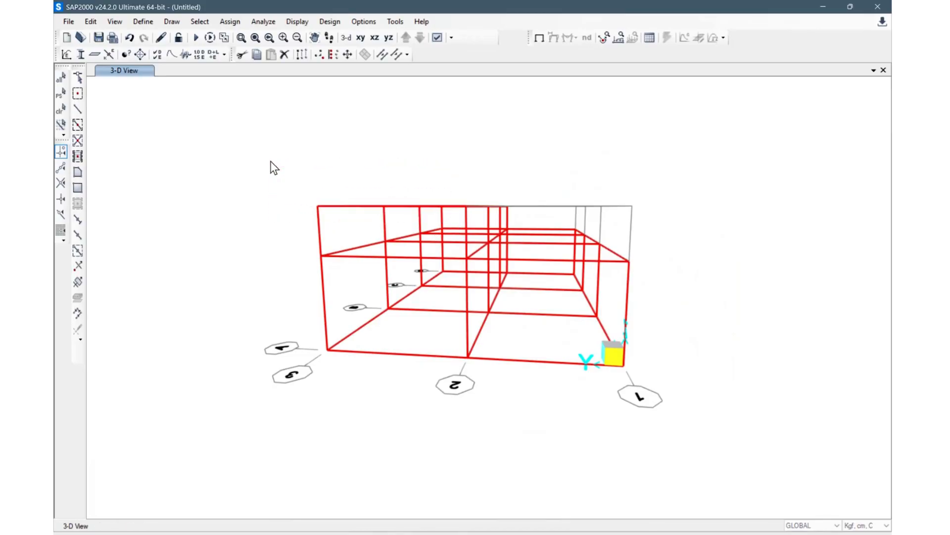
{"action": "key", "text": "Delete"}
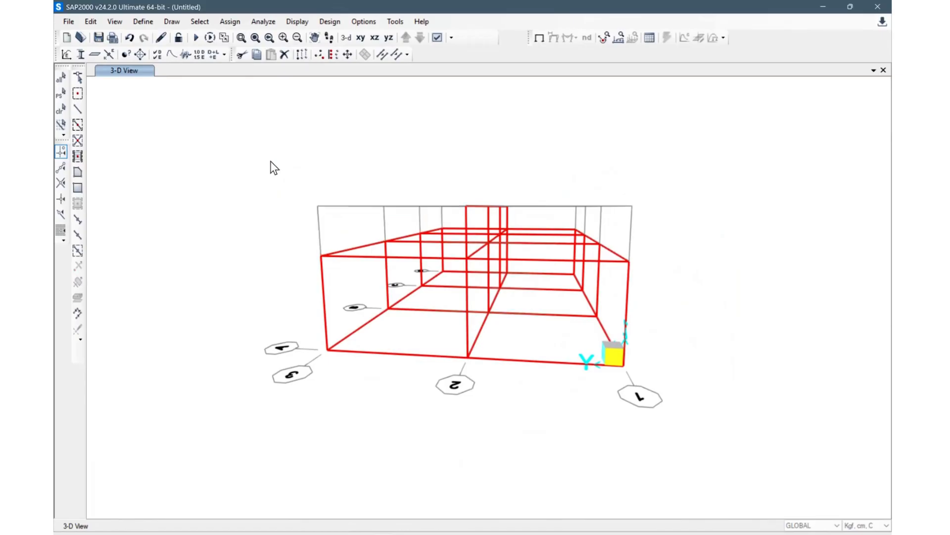
Step: Draw two sloped C1 rafters from the eaves to the ridge on the grid D elevation at X=1800
{"action": "middle_click_drag", "start_coordinate": [697, 262], "coordinate": [744, 257], "text": "shift"}
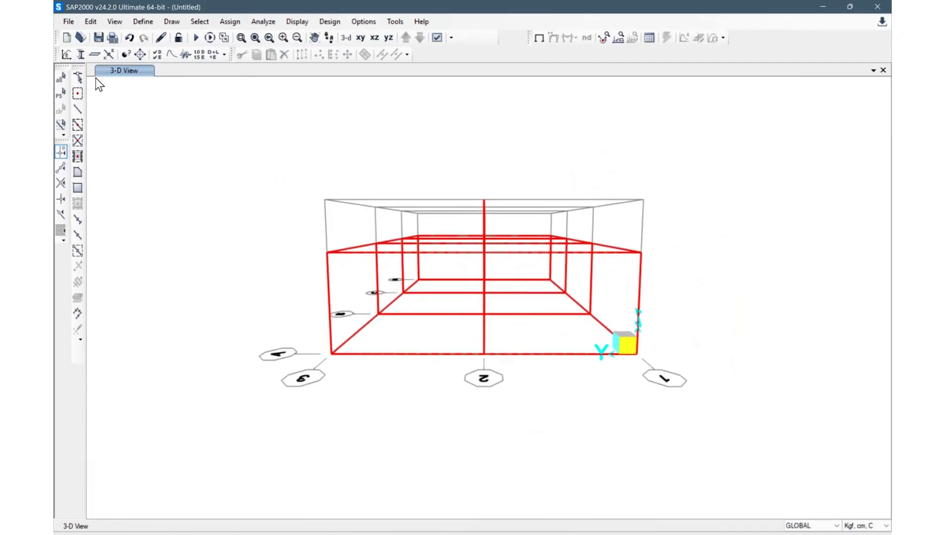
{"action": "left_click", "coordinate": [77, 107]}
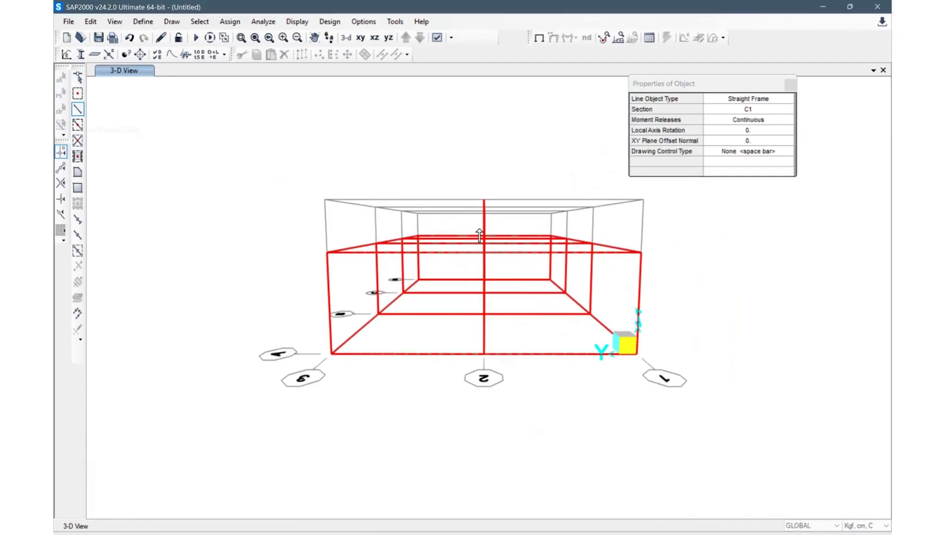
{"action": "left_click", "coordinate": [384, 38]}
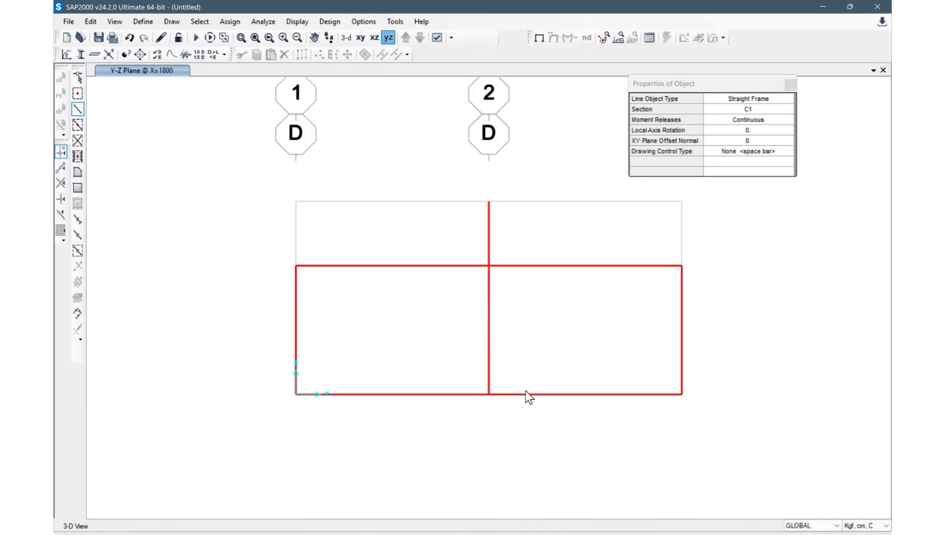
{"action": "left_click", "coordinate": [488, 203]}
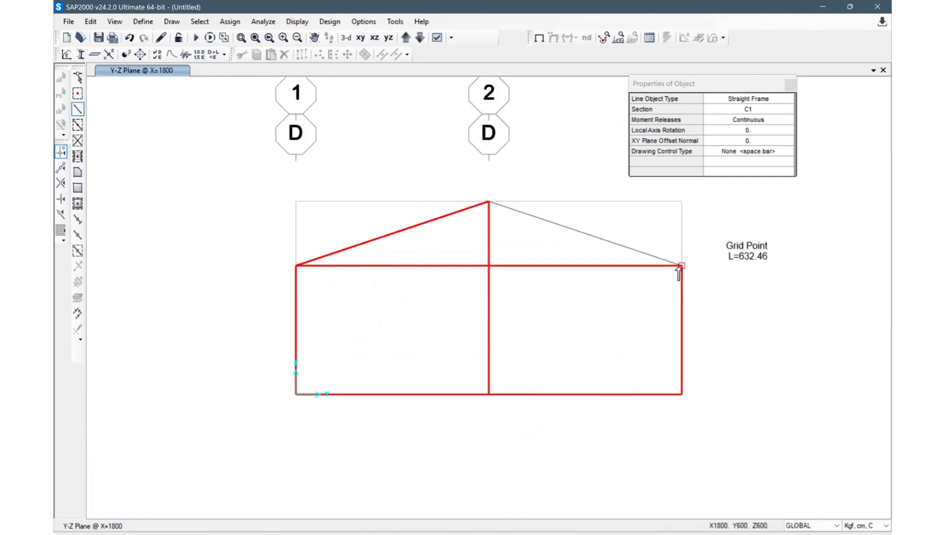
{"action": "left_click", "coordinate": [682, 266]}
Step: Draw the pair of sloped rafters from the eaves to the ridge on the grid A elevation
{"action": "left_click", "coordinate": [405, 38]}
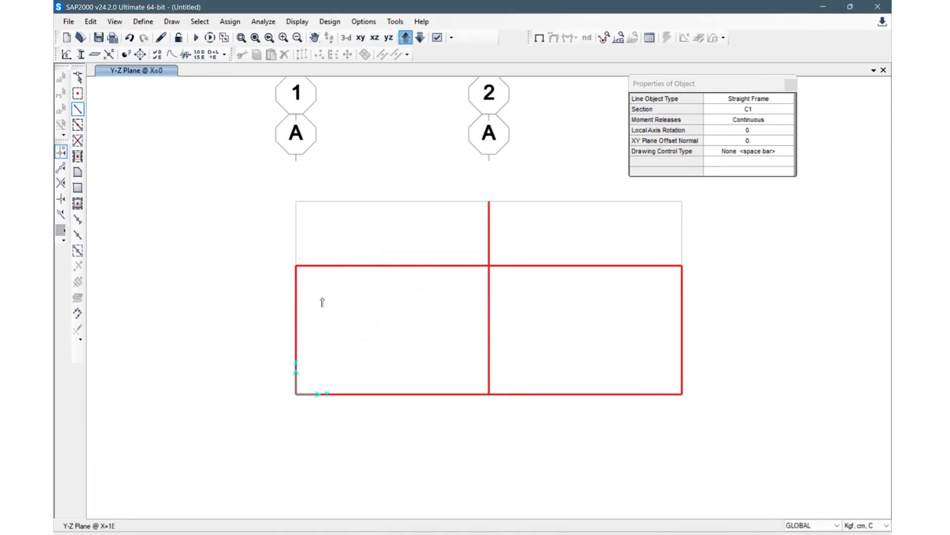
{"action": "left_click", "coordinate": [296, 266]}
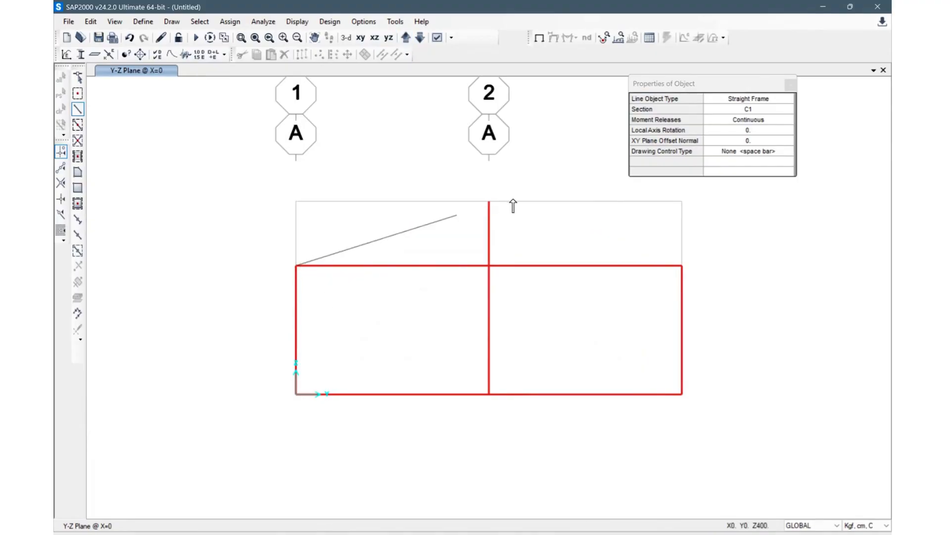
{"action": "left_click", "coordinate": [488, 202]}
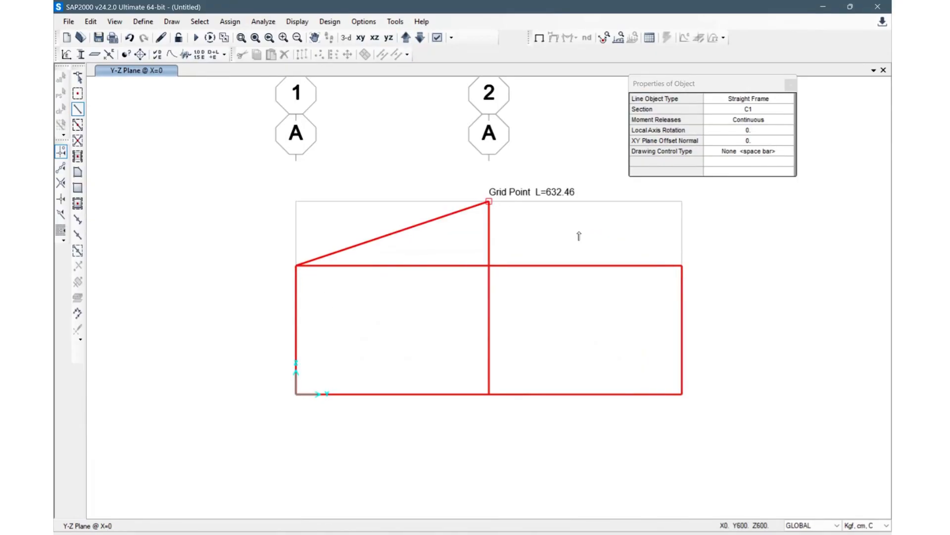
{"action": "left_click", "coordinate": [682, 266]}
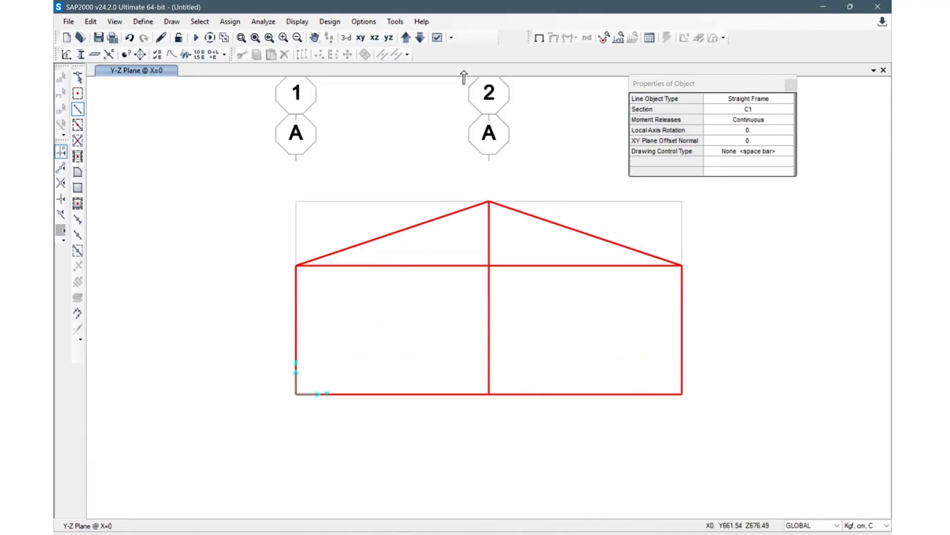
Step: Draw the pair of sloped rafters from the eaves to the ridge on the grid B elevation
{"action": "left_click", "coordinate": [408, 39]}
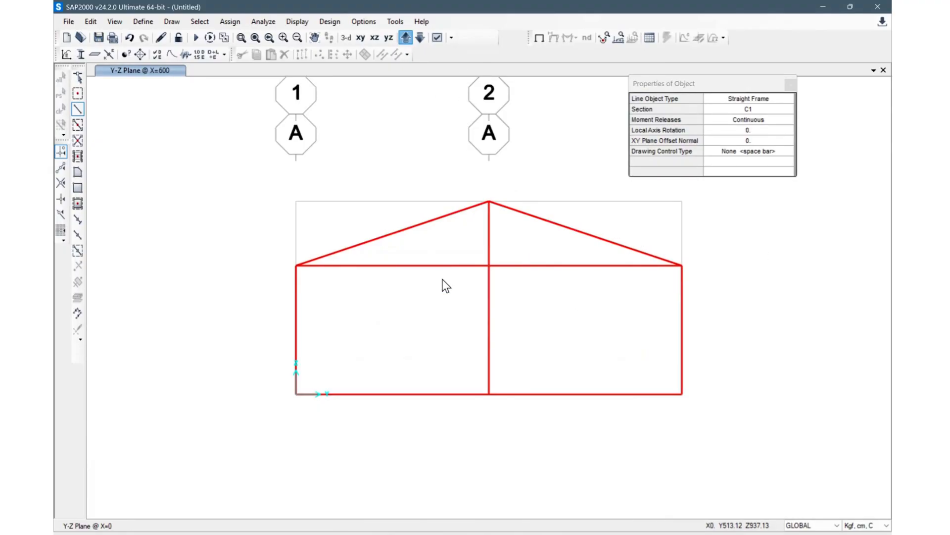
{"action": "left_click", "coordinate": [296, 266]}
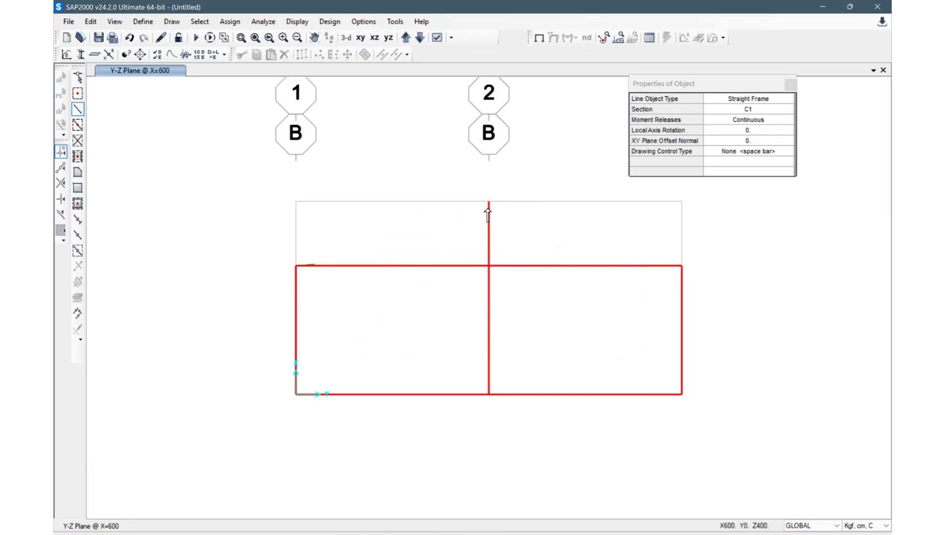
{"action": "left_click", "coordinate": [488, 201]}
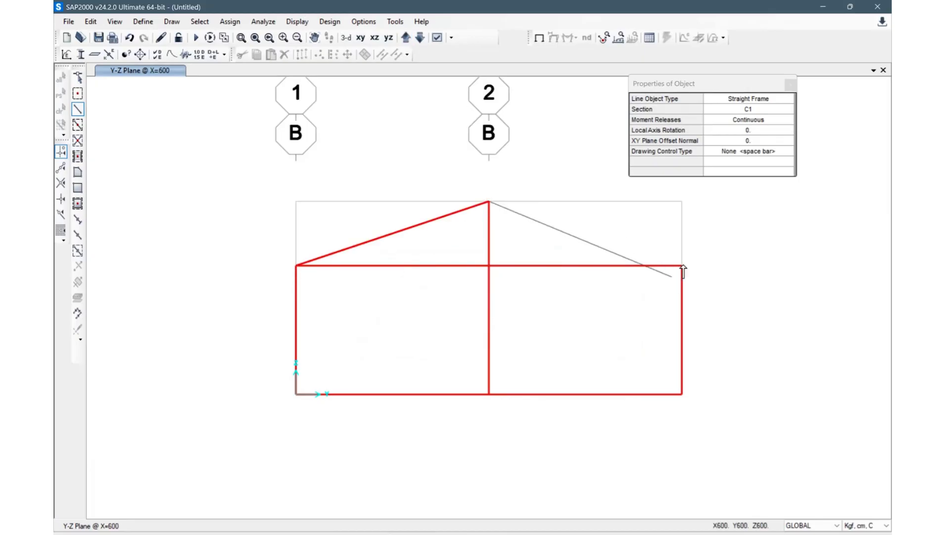
{"action": "left_click", "coordinate": [682, 266]}
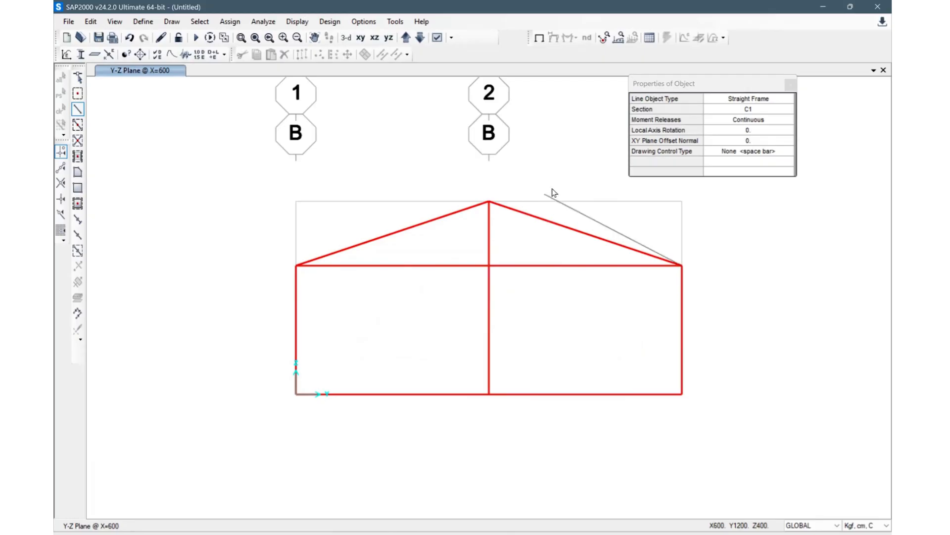
Step: Draw the pair of sloped rafters on the grid C elevation and return to the 3-D view
{"action": "left_click", "coordinate": [405, 38]}
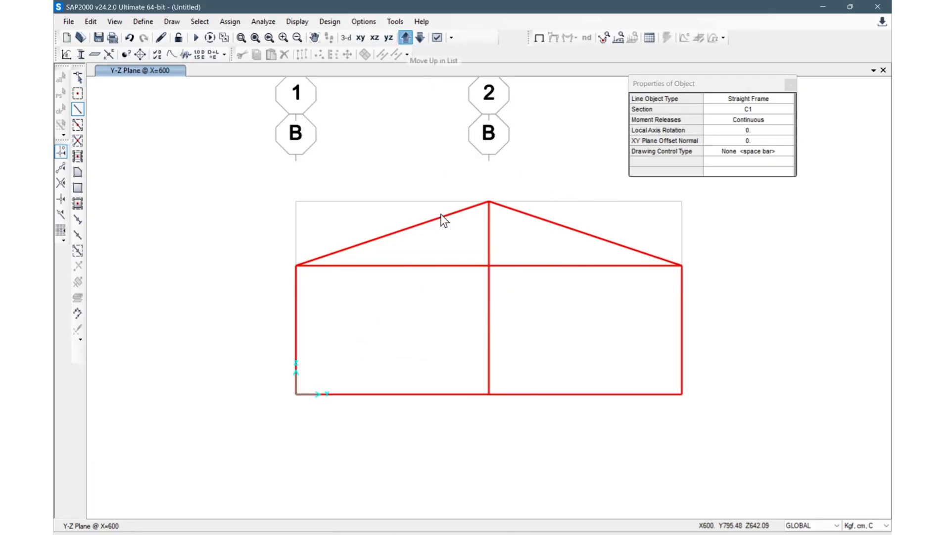
{"action": "left_click", "coordinate": [296, 266]}
{"action": "left_click", "coordinate": [489, 202]}
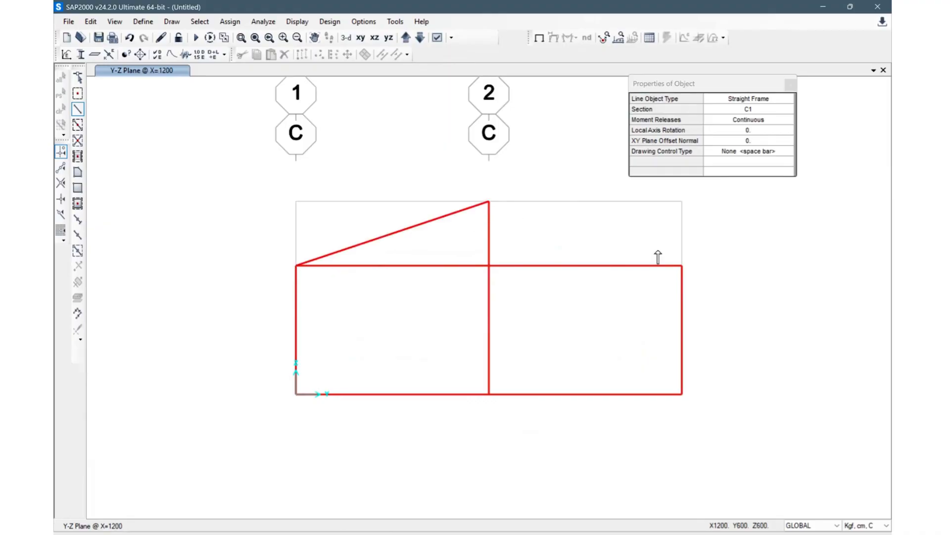
{"action": "left_click", "coordinate": [682, 266]}
{"action": "right_click", "coordinate": [625, 250]}
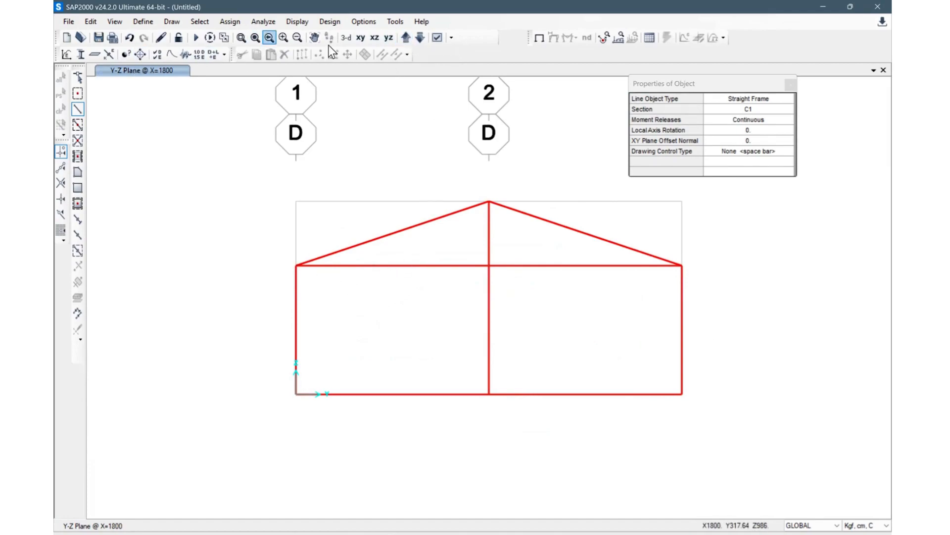
{"action": "left_click", "coordinate": [346, 37]}
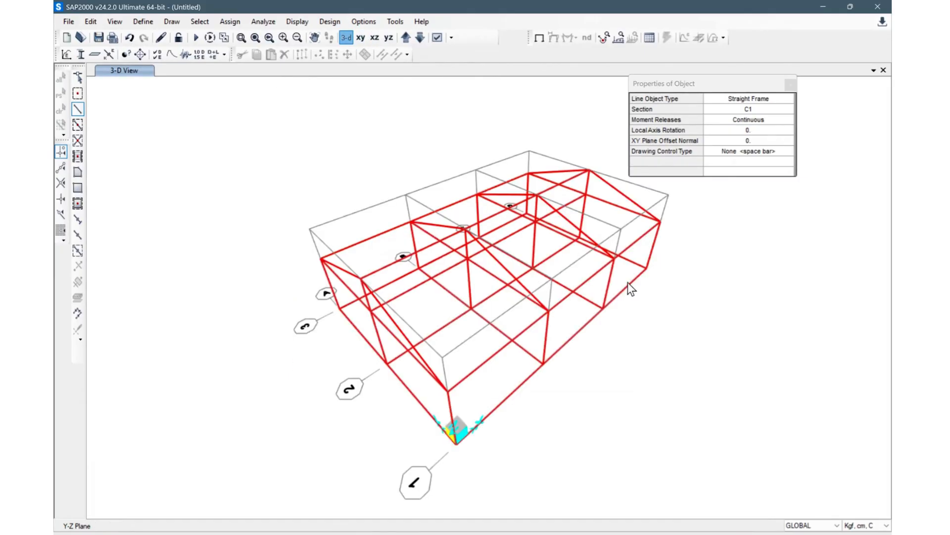
{"action": "middle_click_drag", "start_coordinate": [599, 390], "coordinate": [637, 324], "text": "shift"}
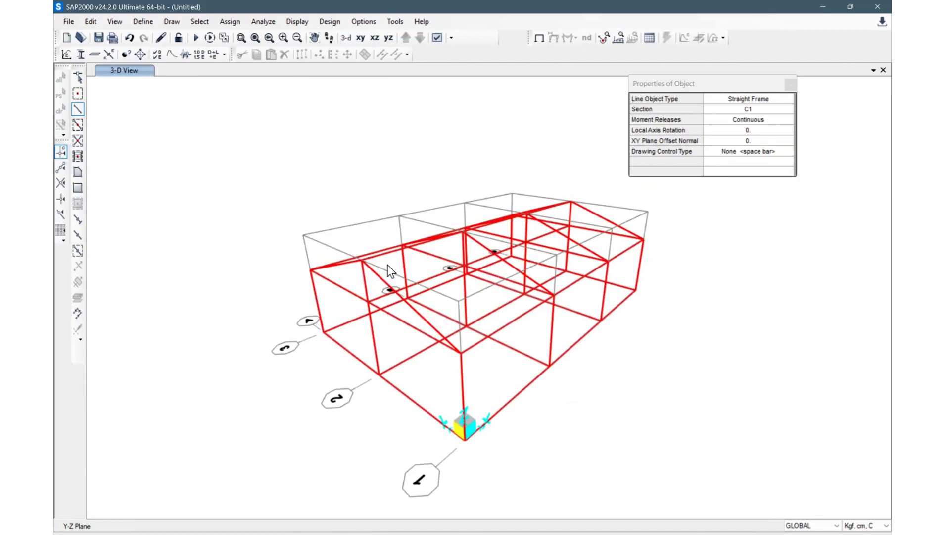
{"action": "key", "text": "Escape"}
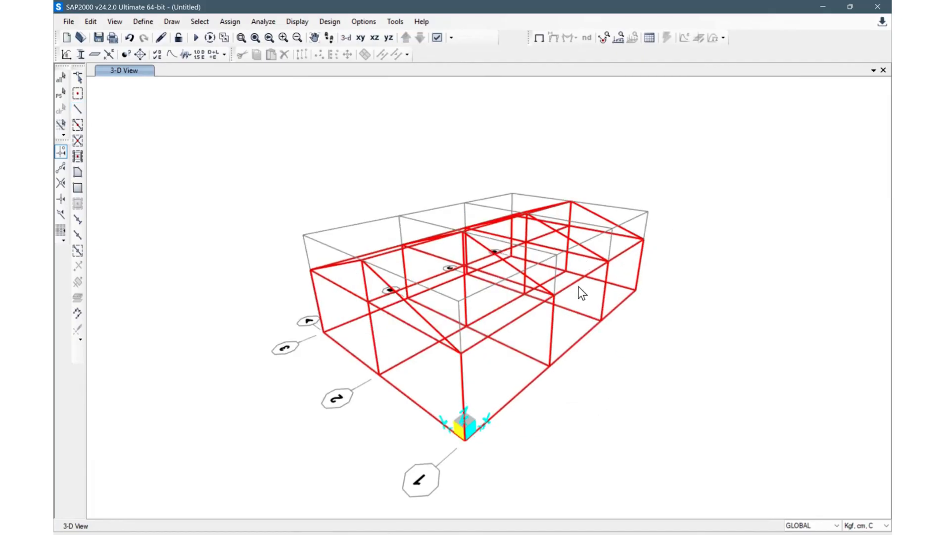
Step: Open the line information of one rafter and inspect its location data
{"action": "right_click", "coordinate": [378, 277]}
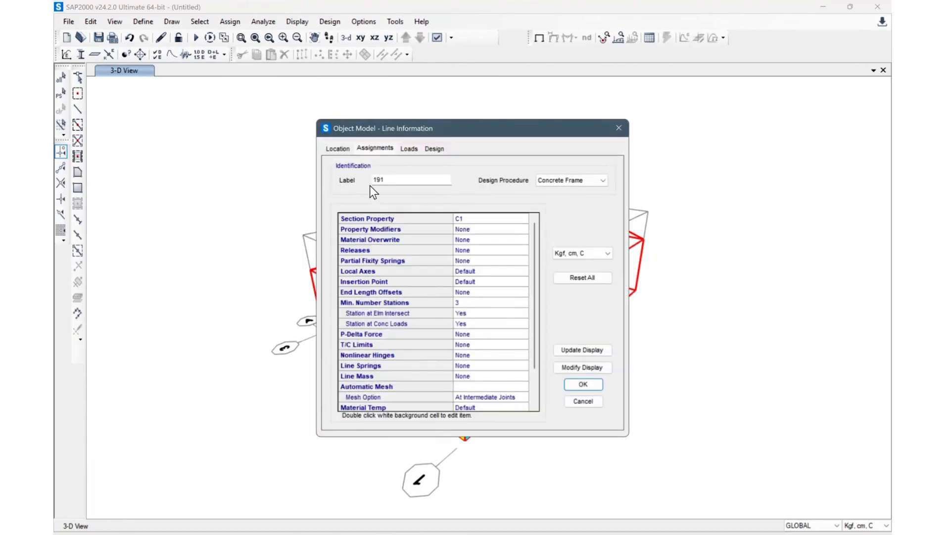
{"action": "left_click", "coordinate": [343, 149]}
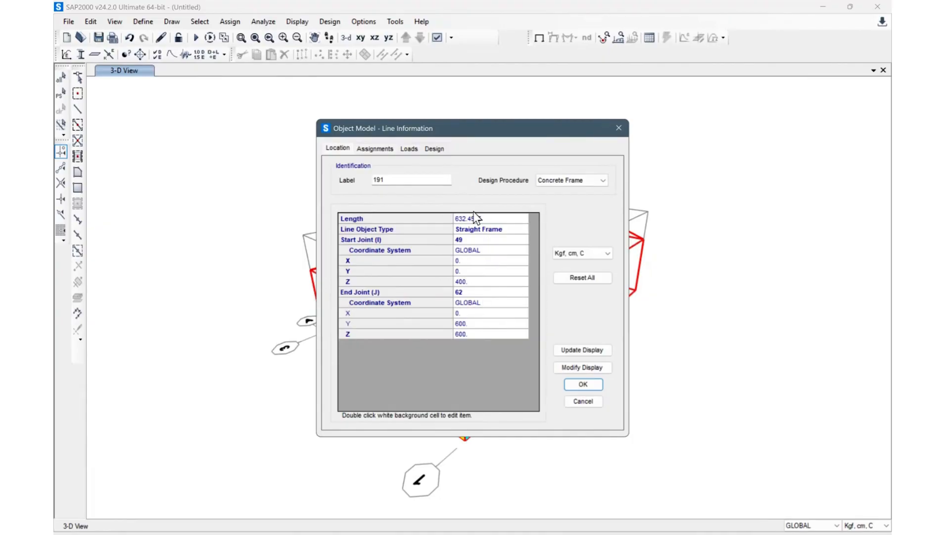
Step: Check the rafter's assigned frame section in its assignments, then close the dialogs without changes
{"action": "left_click", "coordinate": [375, 148]}
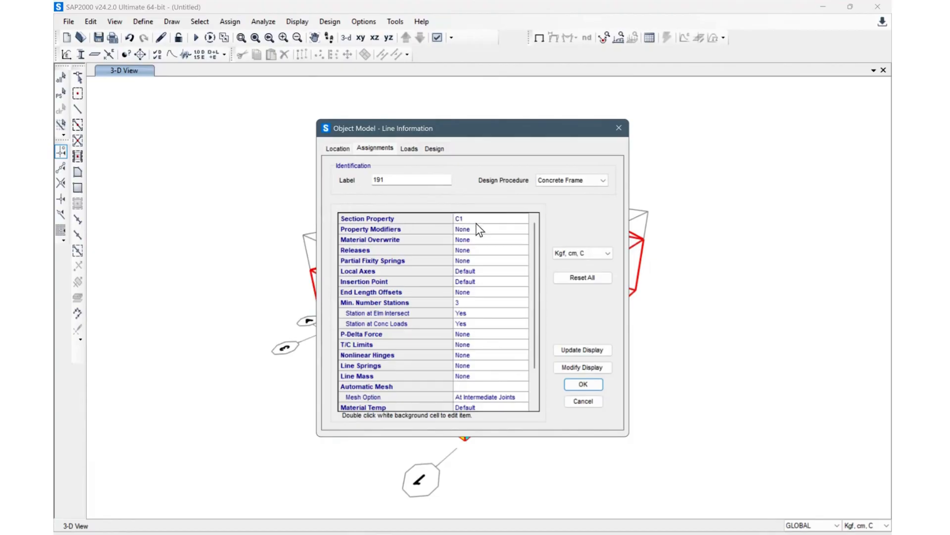
{"action": "double_click", "coordinate": [509, 221]}
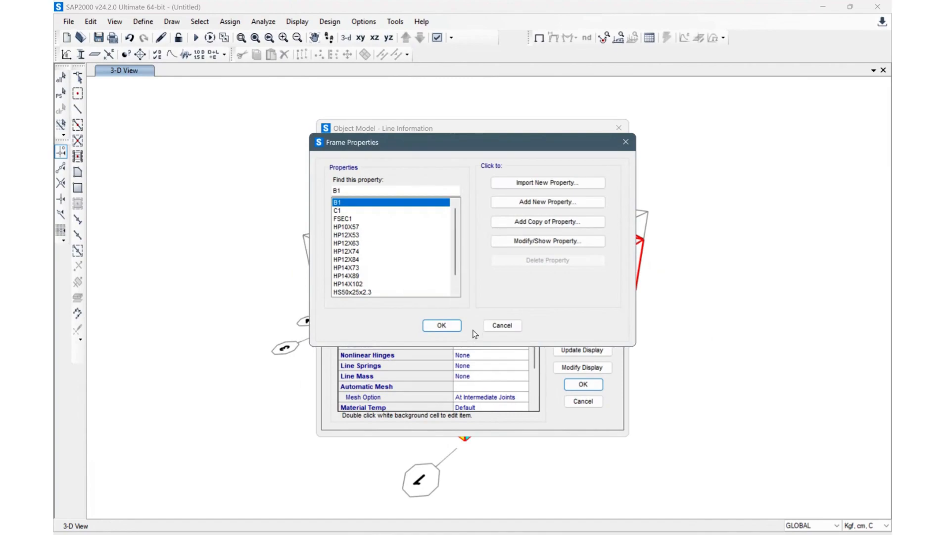
{"action": "left_click", "coordinate": [497, 326]}
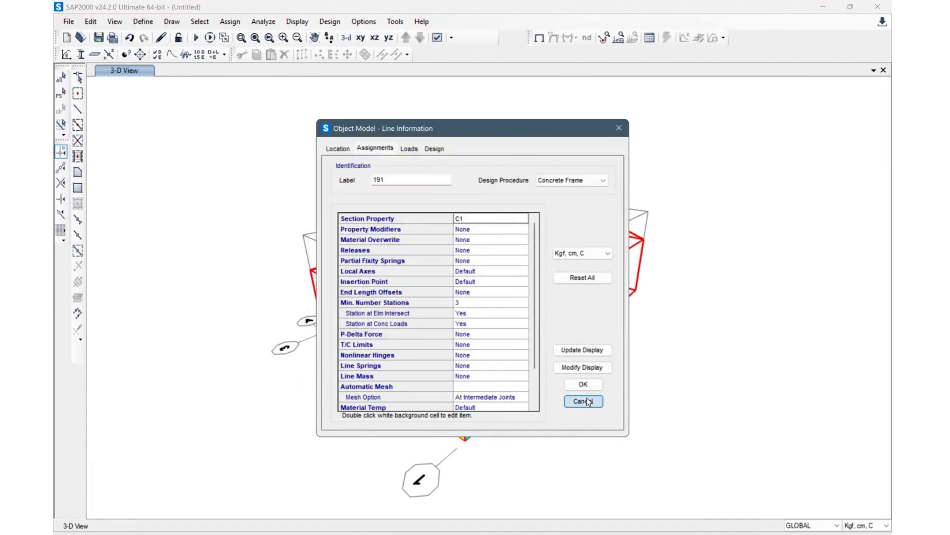
{"action": "key", "text": "Escape"}
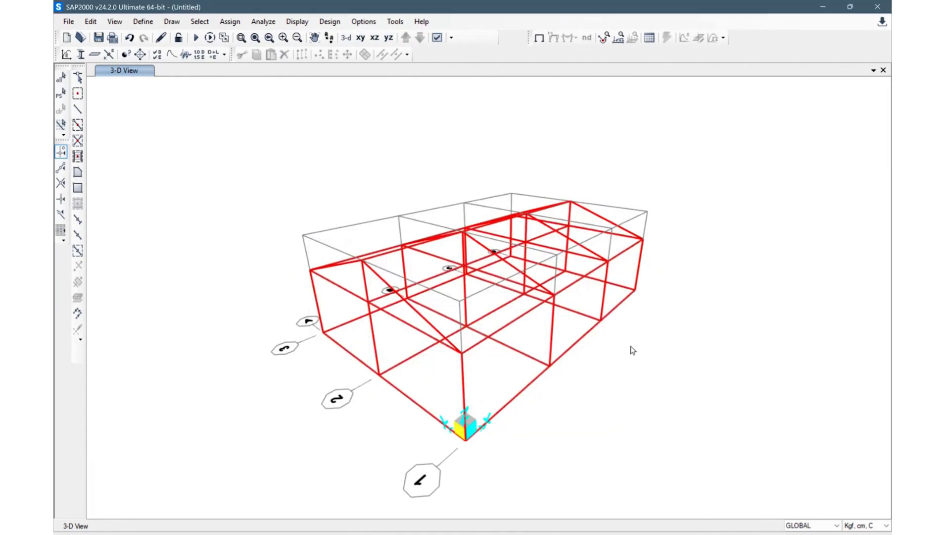
Step: Select the sloped rafters and ridge members and assign them the HS575x30x3 frame section
{"action": "middle_click_drag", "start_coordinate": [738, 318], "coordinate": [791, 311], "text": "shift"}
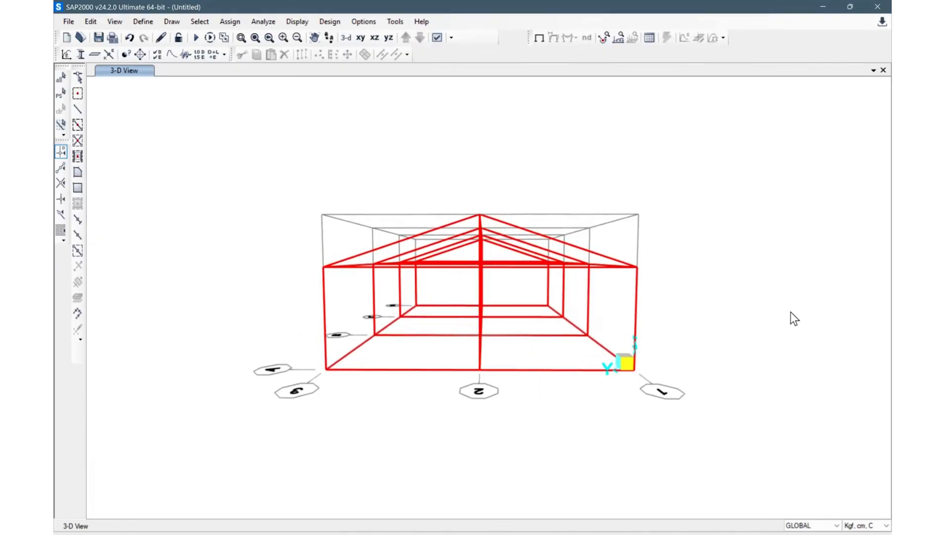
{"action": "left_click_drag", "start_coordinate": [708, 253], "coordinate": [265, 139]}
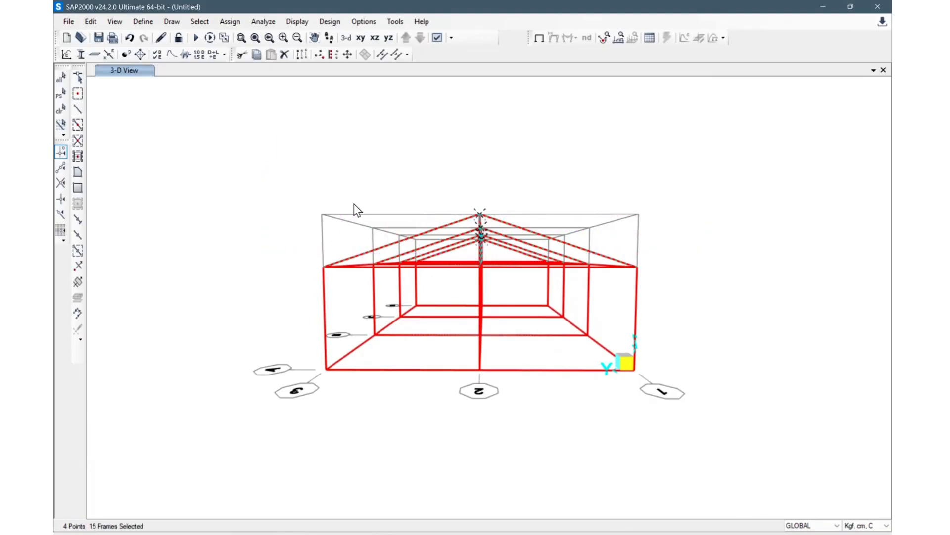
{"action": "left_click", "coordinate": [222, 21]}
{"action": "mouse_move", "coordinate": [257, 50]}
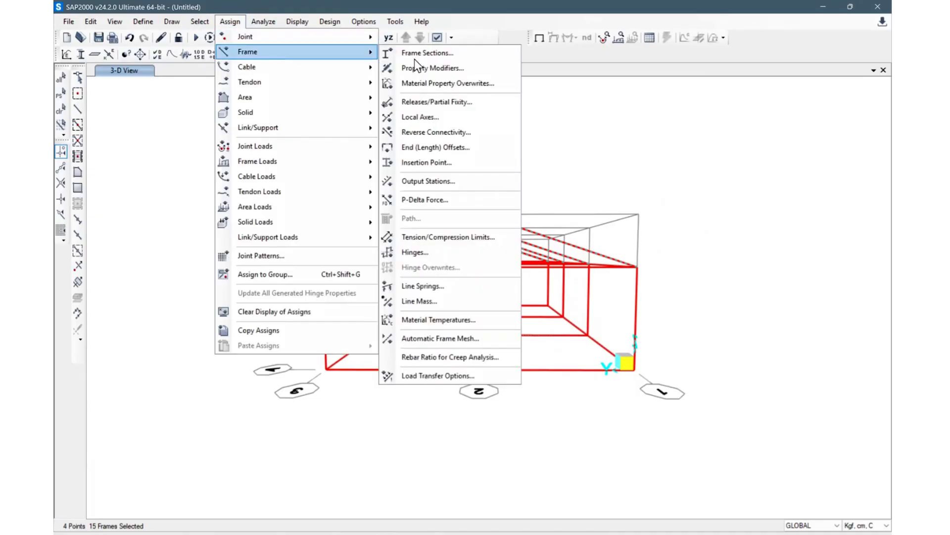
{"action": "left_click", "coordinate": [447, 57]}
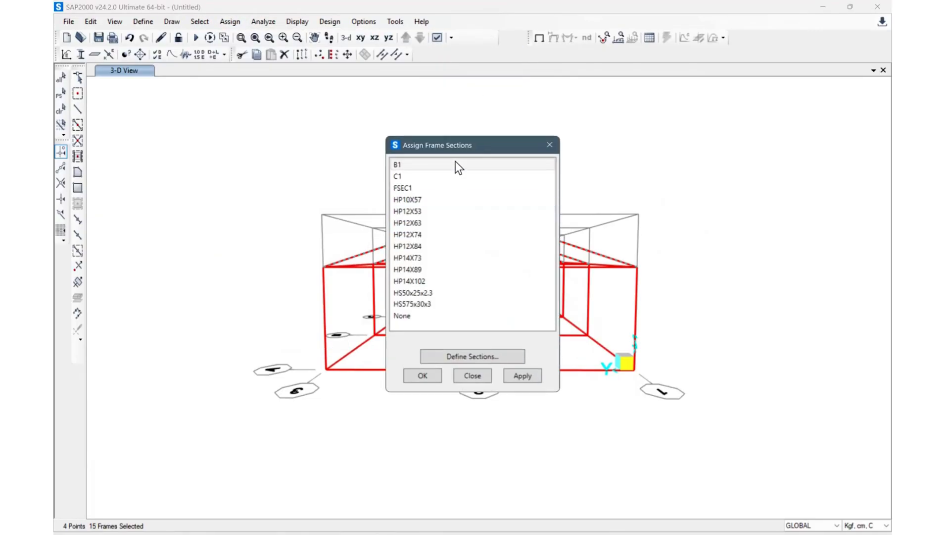
{"action": "left_click_drag", "start_coordinate": [476, 145], "coordinate": [712, 144]}
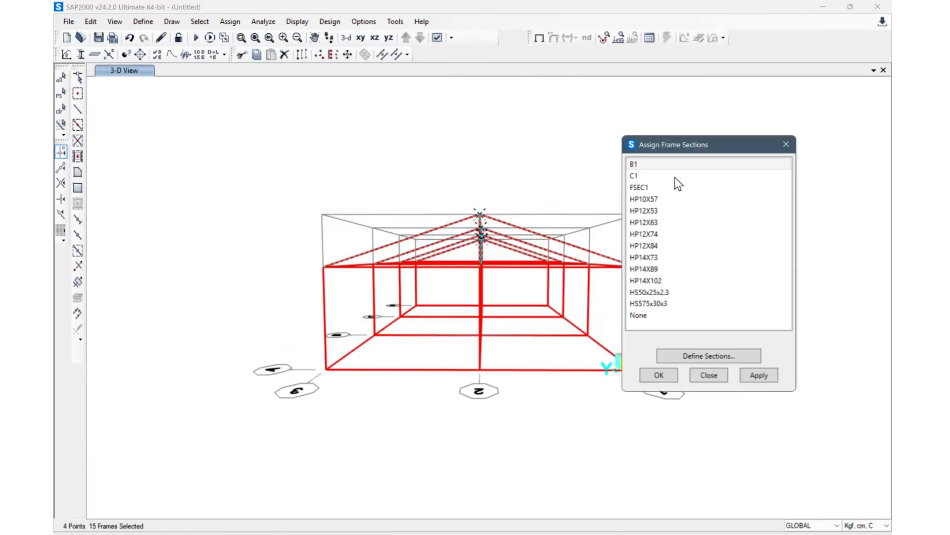
{"action": "left_click", "coordinate": [661, 303]}
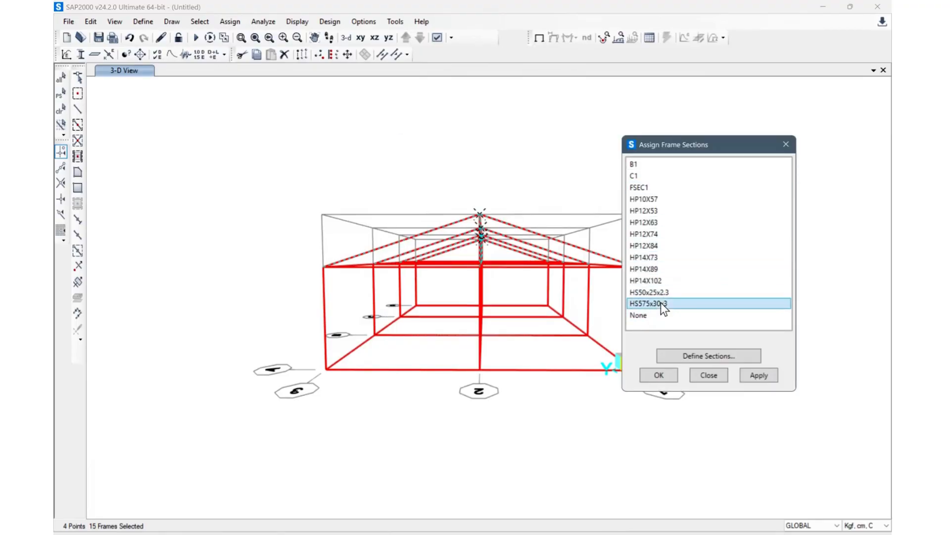
{"action": "left_click", "coordinate": [762, 375]}
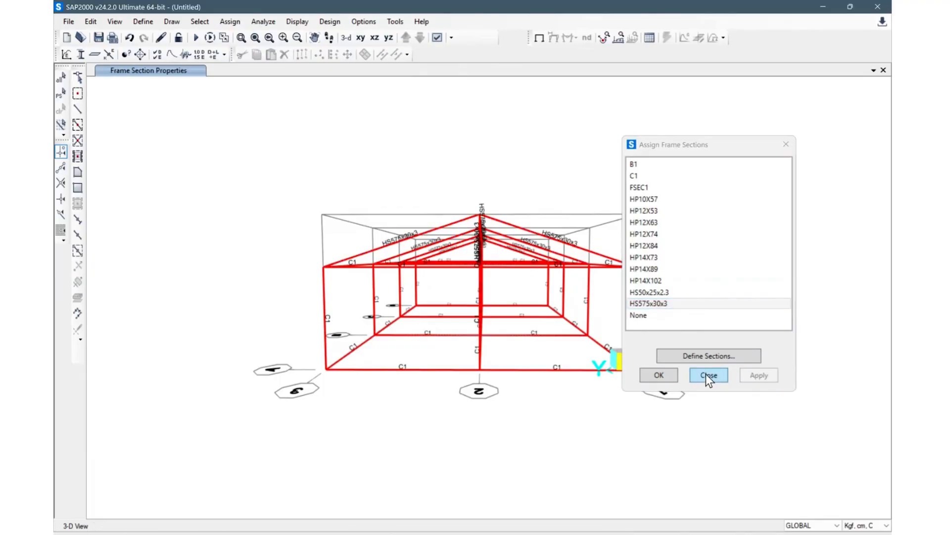
{"action": "left_click", "coordinate": [702, 376]}
{"action": "left_click", "coordinate": [193, 22]}
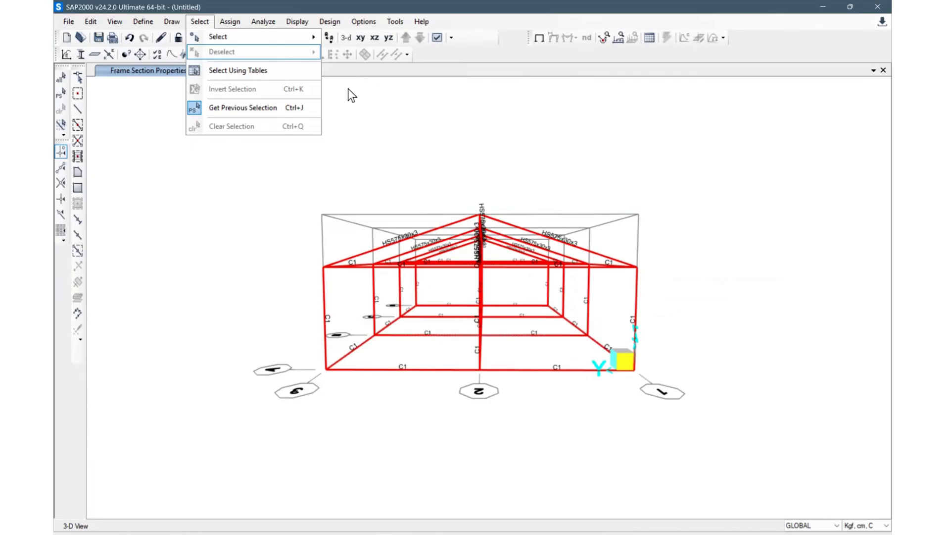
{"action": "mouse_move", "coordinate": [265, 38]}
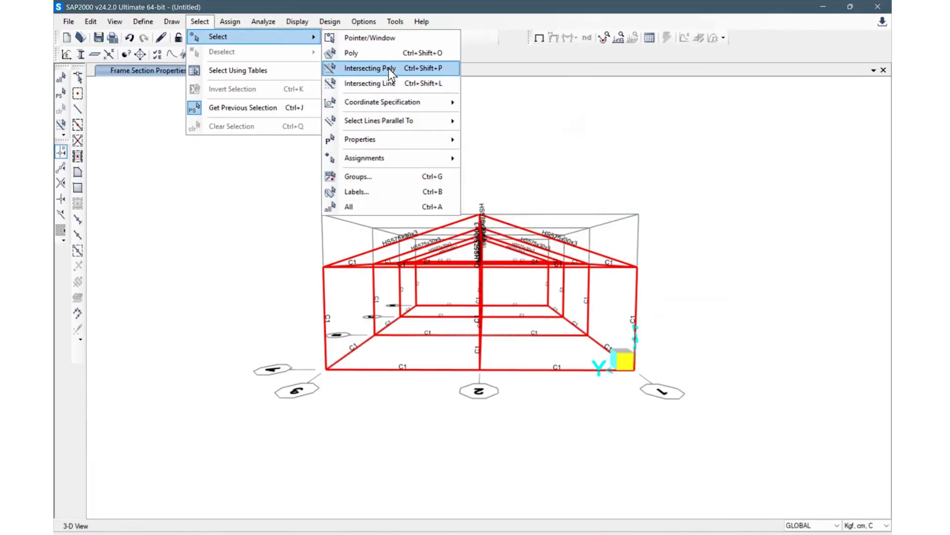
{"action": "mouse_move", "coordinate": [391, 141]}
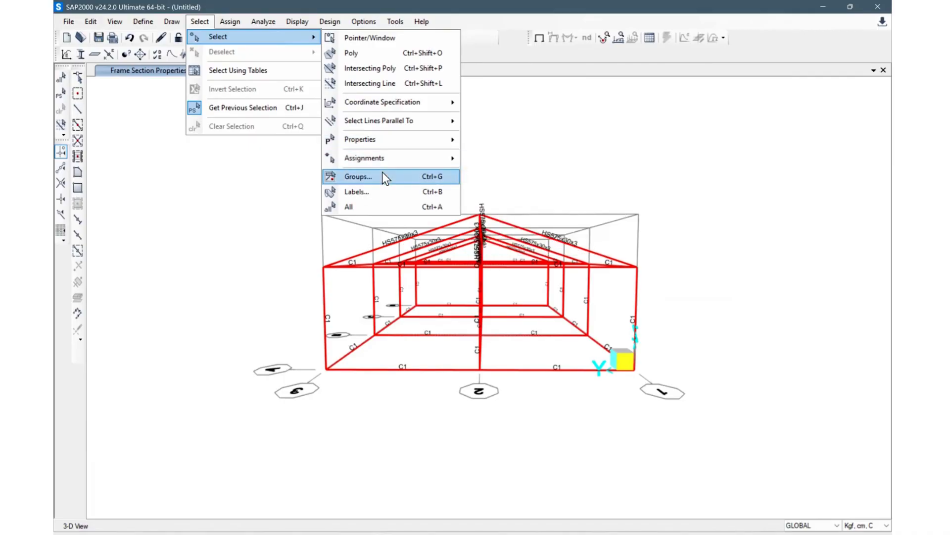
{"action": "left_click", "coordinate": [611, 135]}
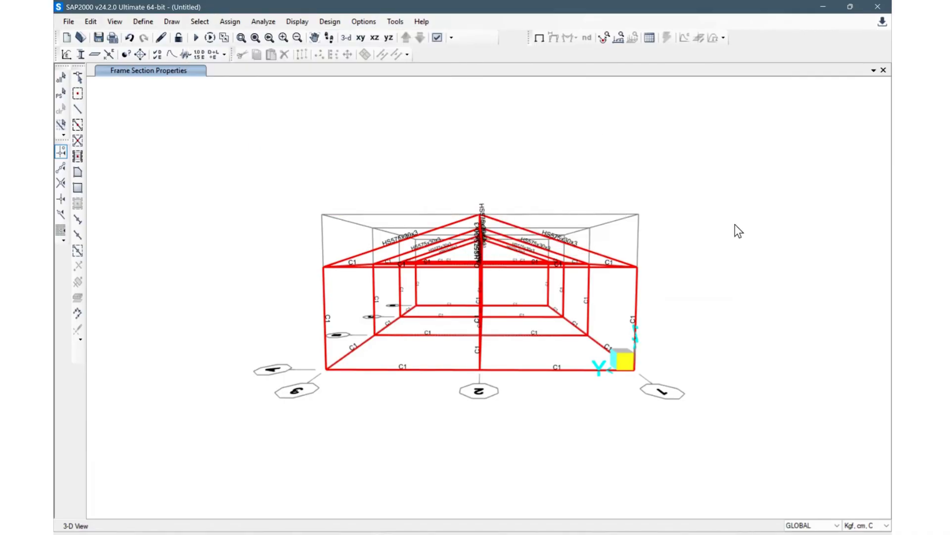
Step: Select all horizontal beams at floor and eave levels and assign them the B1 frame section
{"action": "left_click_drag", "start_coordinate": [543, 379], "coordinate": [500, 291]}
{"action": "left_click_drag", "start_coordinate": [444, 375], "coordinate": [427, 292]}
{"action": "mouse_move", "coordinate": [518, 299]}
{"action": "middle_mouse_down", "text": "shift"}
{"action": "mouse_move", "coordinate": [515, 314]}
{"action": "mouse_move", "coordinate": [519, 284]}
{"action": "middle_mouse_up", "text": "shift"}
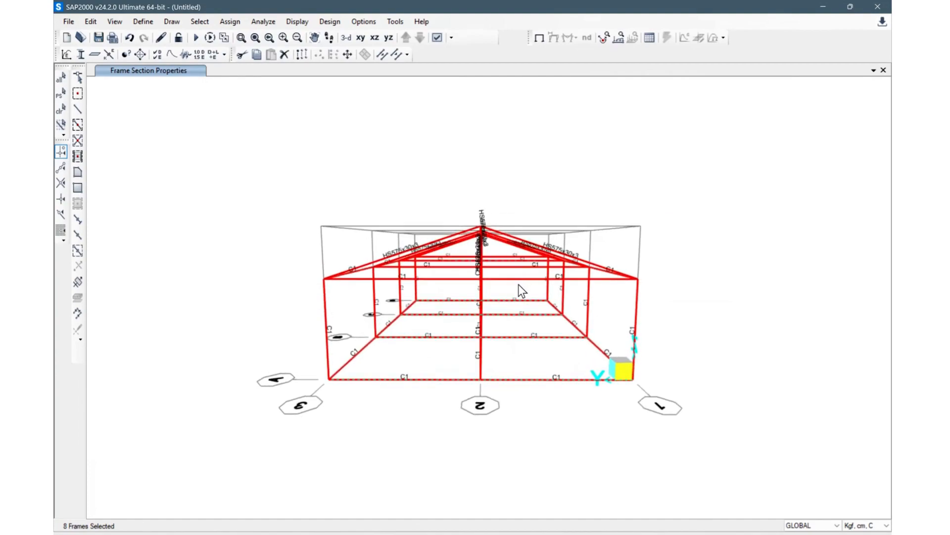
{"action": "left_click_drag", "start_coordinate": [499, 253], "coordinate": [470, 277]}
{"action": "left_click_drag", "start_coordinate": [442, 254], "coordinate": [463, 284]}
{"action": "left_click_drag", "start_coordinate": [449, 251], "coordinate": [448, 251]}
{"action": "middle_click_drag", "start_coordinate": [818, 352], "coordinate": [200, 358], "text": "shift"}
{"action": "left_click_drag", "start_coordinate": [418, 382], "coordinate": [387, 250]}
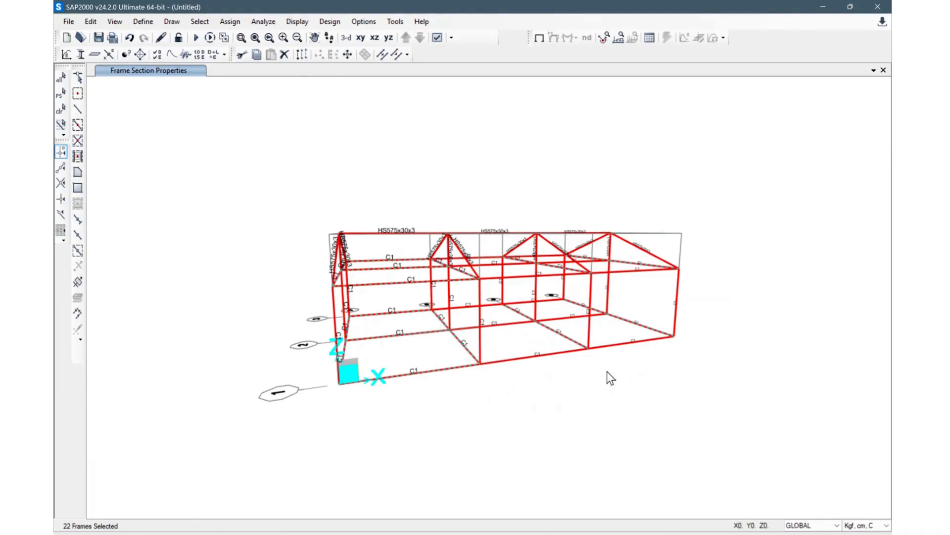
{"action": "middle_click_drag", "start_coordinate": [559, 367], "coordinate": [503, 376], "text": "shift"}
{"action": "scroll", "coordinate": [518, 359], "scroll_direction": "up", "scroll_amount": 3}
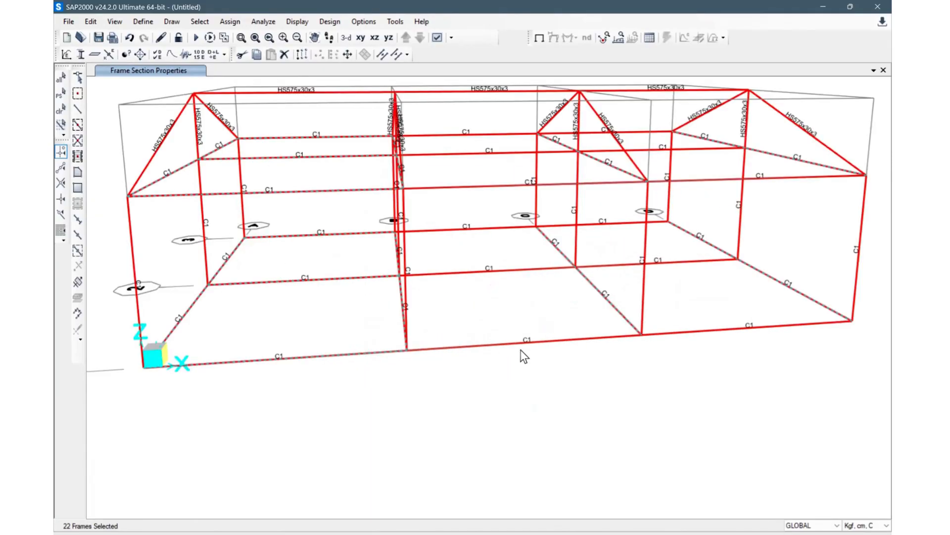
{"action": "left_click_drag", "start_coordinate": [480, 252], "coordinate": [464, 201]}
{"action": "left_click_drag", "start_coordinate": [459, 130], "coordinate": [504, 181]}
{"action": "middle_click_drag", "start_coordinate": [732, 343], "coordinate": [699, 340], "text": "shift"}
{"action": "left_click_drag", "start_coordinate": [708, 364], "coordinate": [696, 126]}
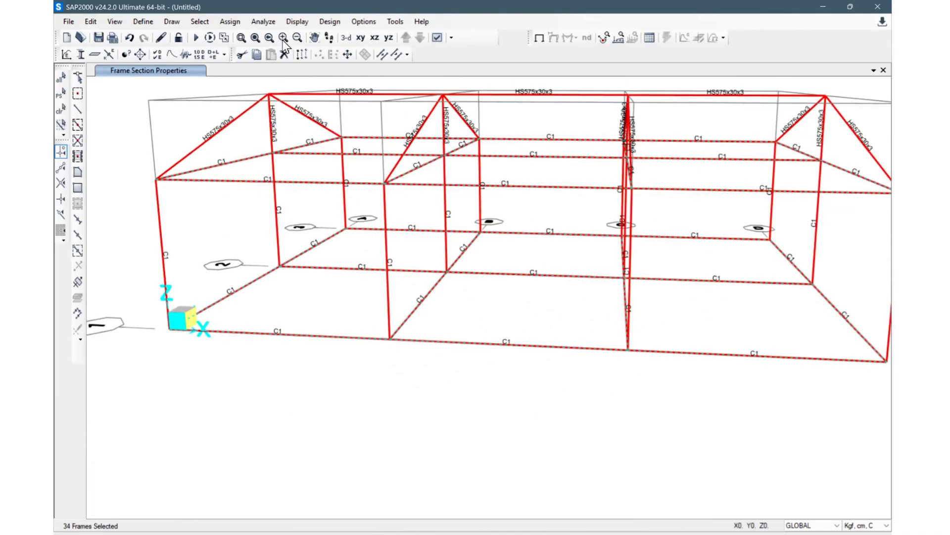
{"action": "left_click", "coordinate": [240, 20]}
{"action": "left_click", "coordinate": [231, 23]}
{"action": "left_click", "coordinate": [231, 22]}
{"action": "mouse_move", "coordinate": [242, 51]}
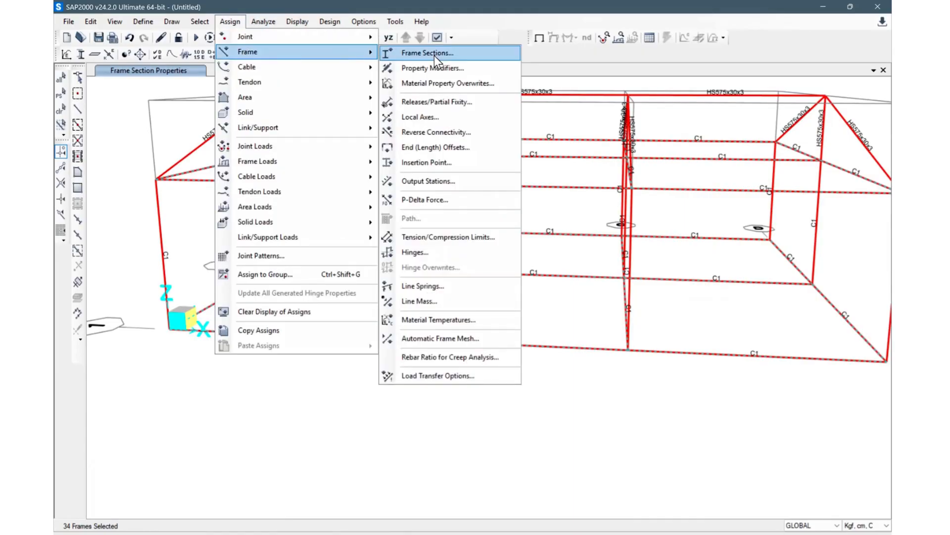
{"action": "left_click", "coordinate": [449, 58]}
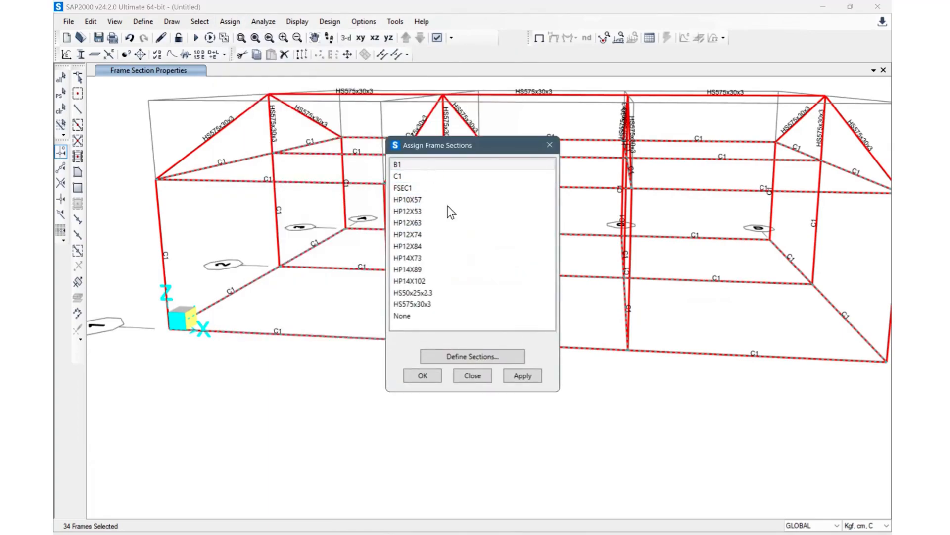
{"action": "left_click", "coordinate": [414, 163]}
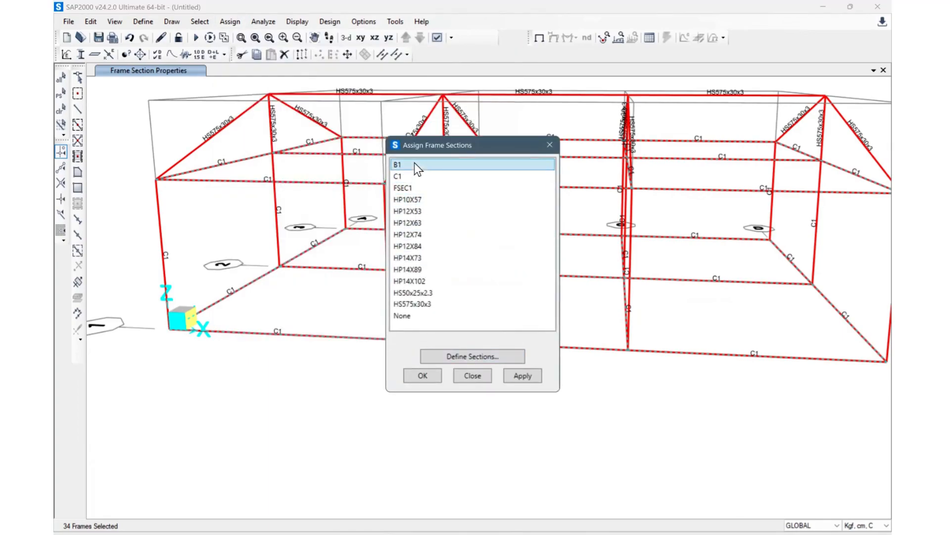
{"action": "left_click", "coordinate": [513, 371]}
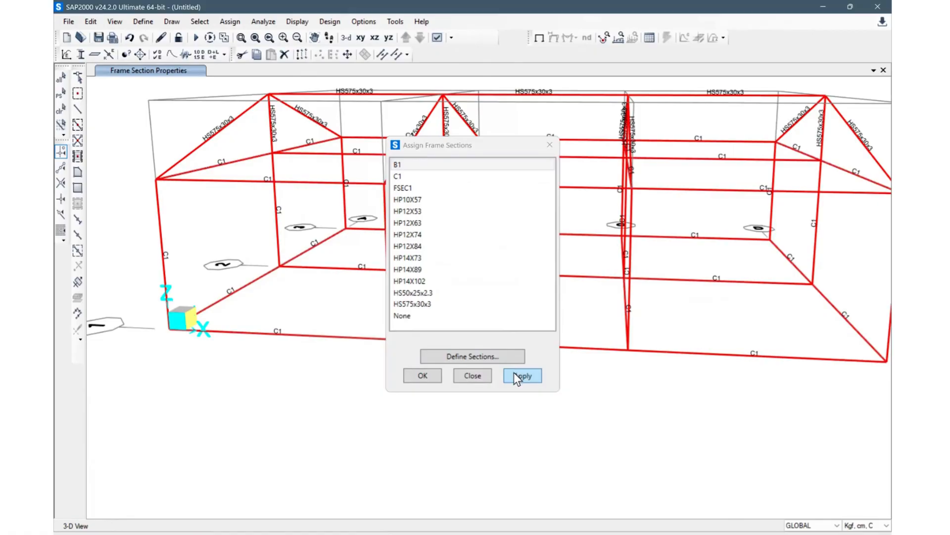
{"action": "left_click", "coordinate": [477, 376]}
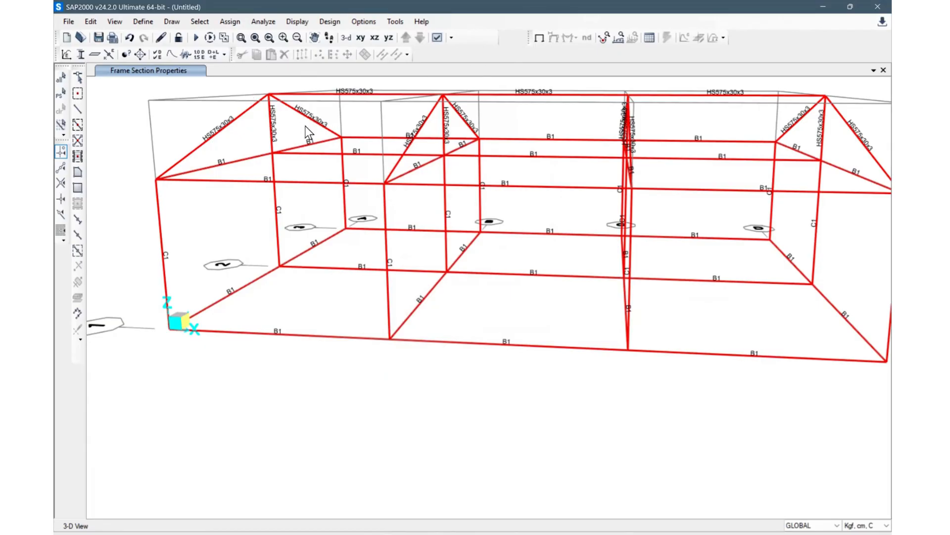
Step: Set the display options to colour the frame objects by section
{"action": "left_click", "coordinate": [438, 38]}
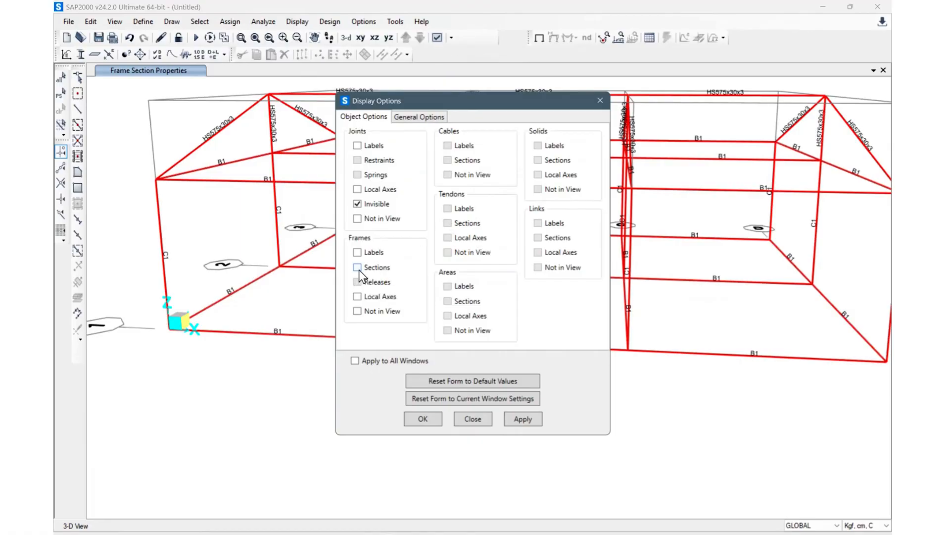
{"action": "left_click", "coordinate": [358, 268]}
{"action": "left_click", "coordinate": [419, 118]}
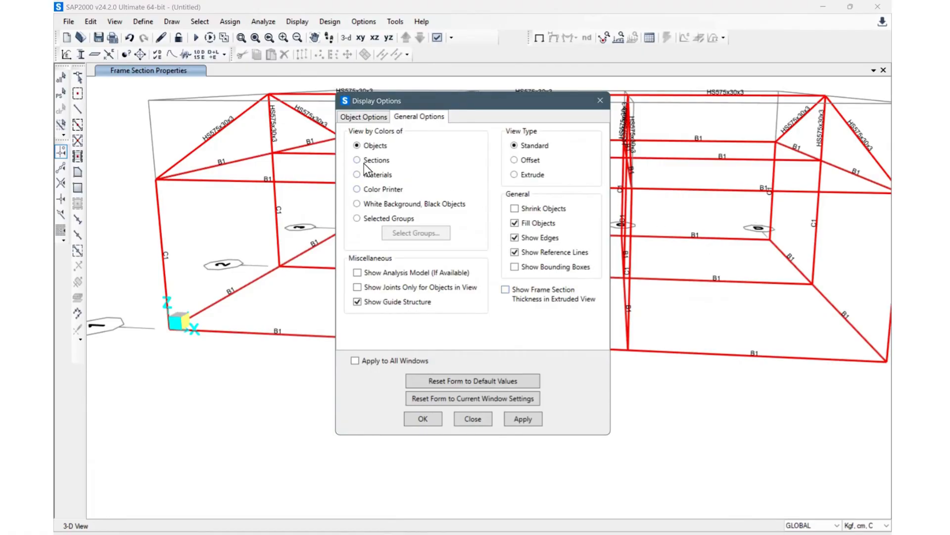
{"action": "left_click", "coordinate": [424, 418]}
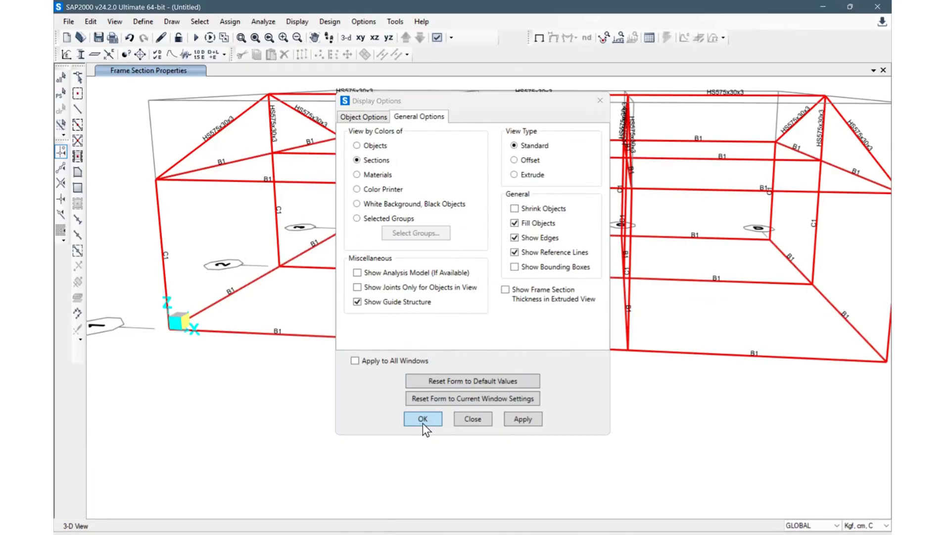
Step: Switch the display view type to Extrude to show the frame section shapes
{"action": "mouse_move", "coordinate": [462, 399]}
{"action": "middle_mouse_down", "text": "shift"}
{"action": "mouse_move", "coordinate": [591, 434]}
{"action": "mouse_move", "coordinate": [691, 399]}
{"action": "mouse_move", "coordinate": [592, 413]}
{"action": "mouse_move", "coordinate": [505, 396]}
{"action": "mouse_move", "coordinate": [618, 418]}
{"action": "mouse_move", "coordinate": [644, 405]}
{"action": "mouse_move", "coordinate": [559, 385]}
{"action": "middle_mouse_up", "text": "shift"}
{"action": "scroll", "coordinate": [505, 396], "scroll_direction": "down", "scroll_amount": 4}
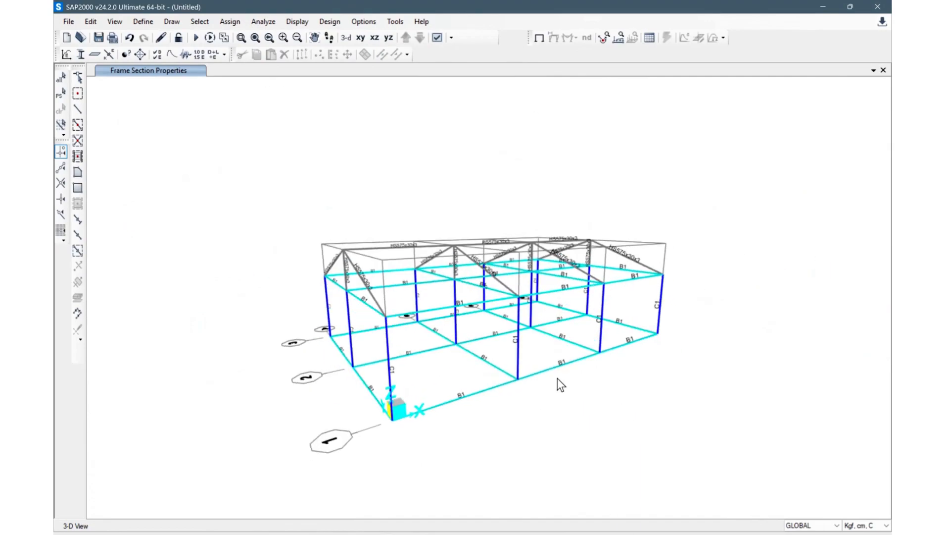
{"action": "scroll", "coordinate": [419, 382], "scroll_direction": "up", "scroll_amount": 4}
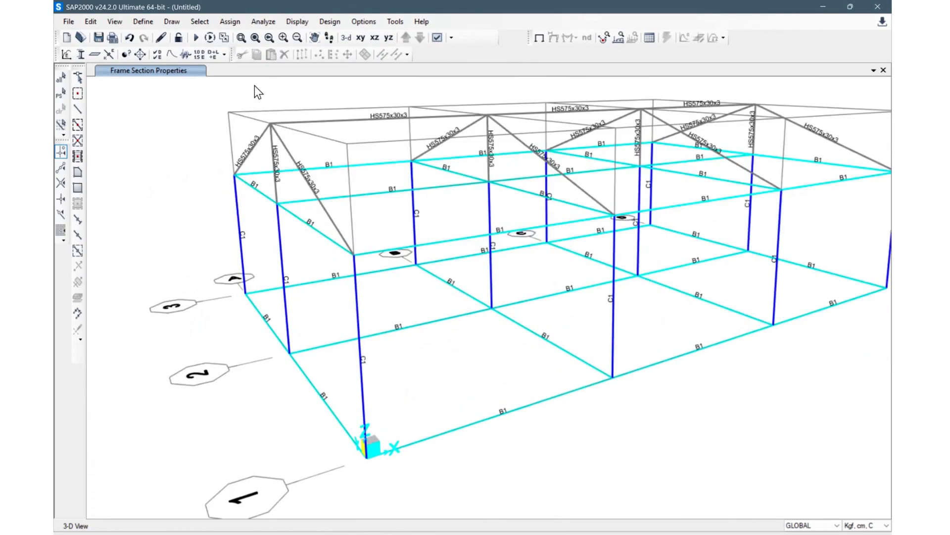
{"action": "left_click", "coordinate": [437, 37]}
{"action": "left_click", "coordinate": [434, 117]}
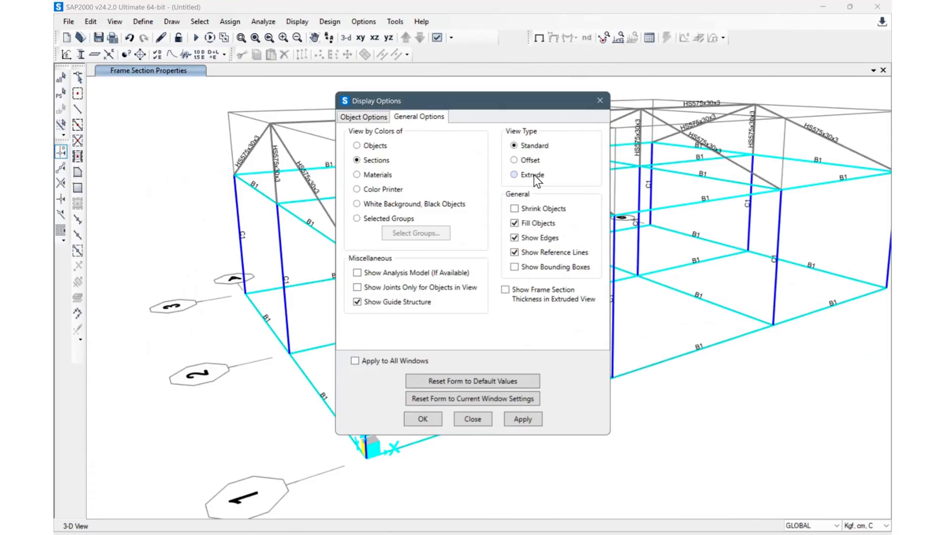
{"action": "left_click", "coordinate": [419, 419]}
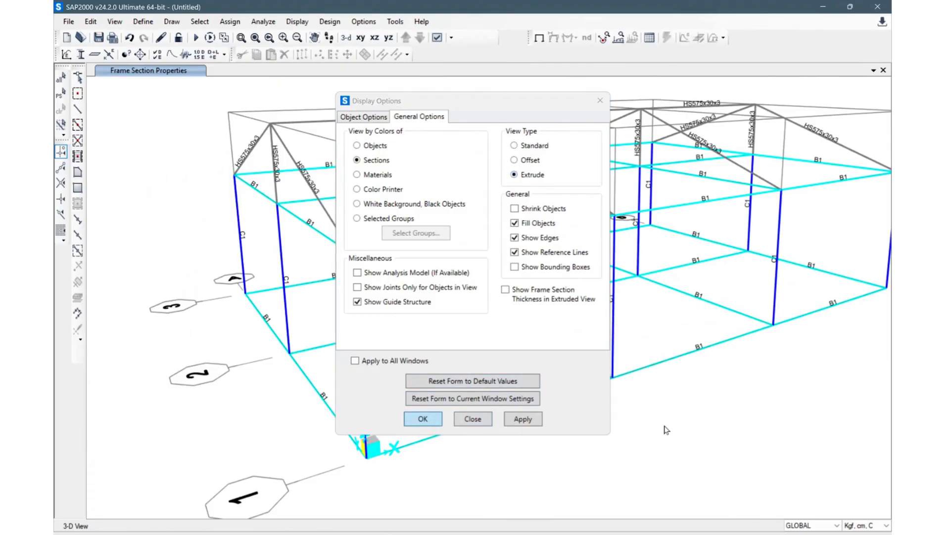
{"action": "middle_click_drag", "start_coordinate": [612, 416], "coordinate": [525, 406], "text": "shift"}
{"action": "scroll", "coordinate": [641, 414], "scroll_direction": "down", "scroll_amount": 3}
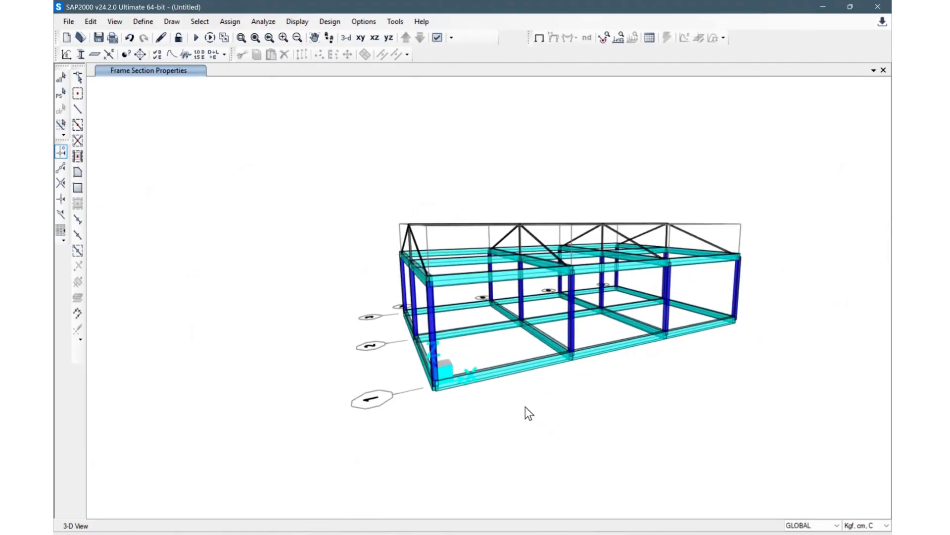
{"action": "scroll", "coordinate": [523, 403], "scroll_direction": "up", "scroll_amount": 2}
{"action": "scroll", "coordinate": [509, 381], "scroll_direction": "down", "scroll_amount": 1}
{"action": "scroll", "coordinate": [509, 381], "scroll_direction": "down", "scroll_amount": 2}
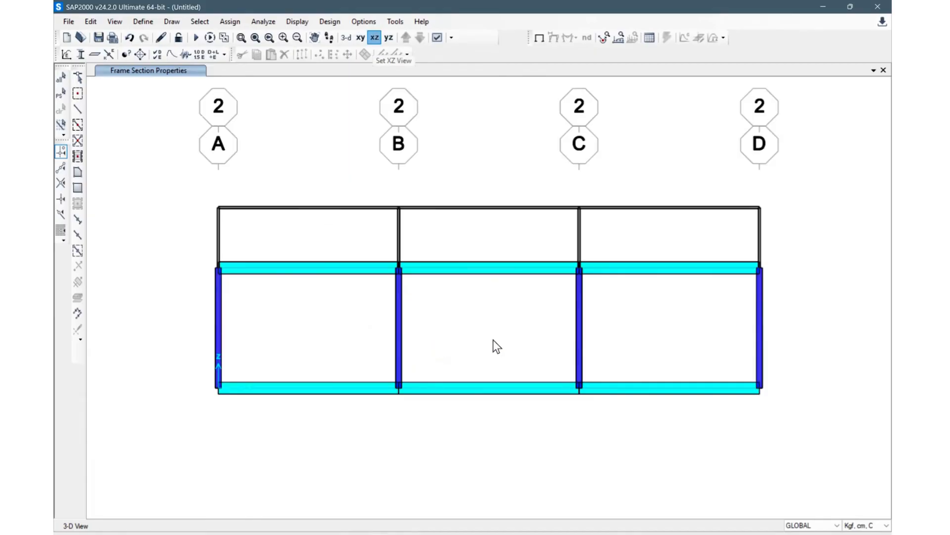
{"action": "left_click", "coordinate": [78, 172]}
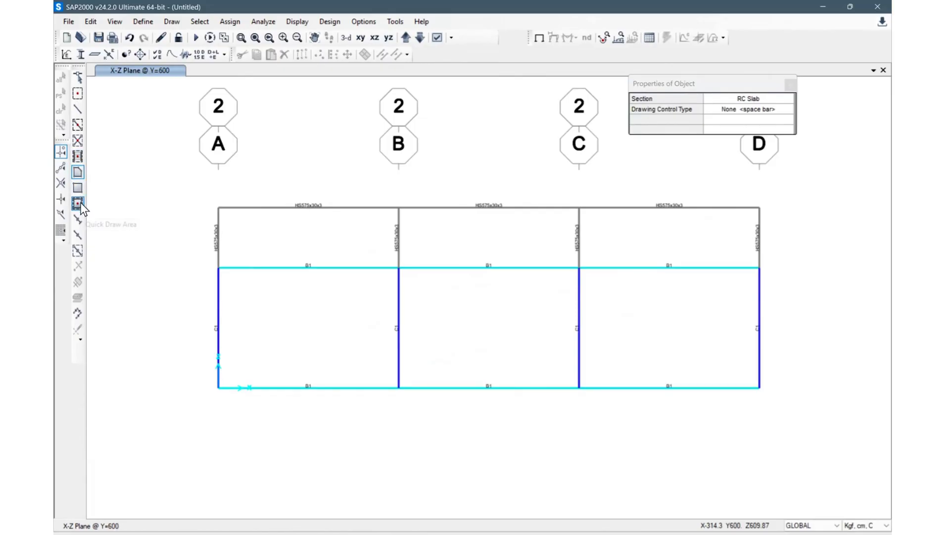
{"action": "left_click", "coordinate": [775, 99]}
{"action": "left_click", "coordinate": [773, 99]}
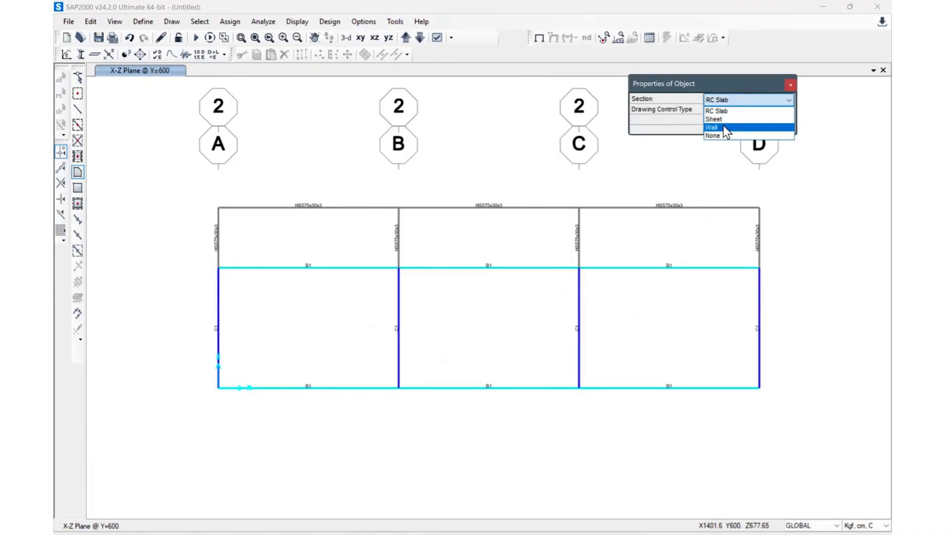
{"action": "left_click", "coordinate": [723, 127]}
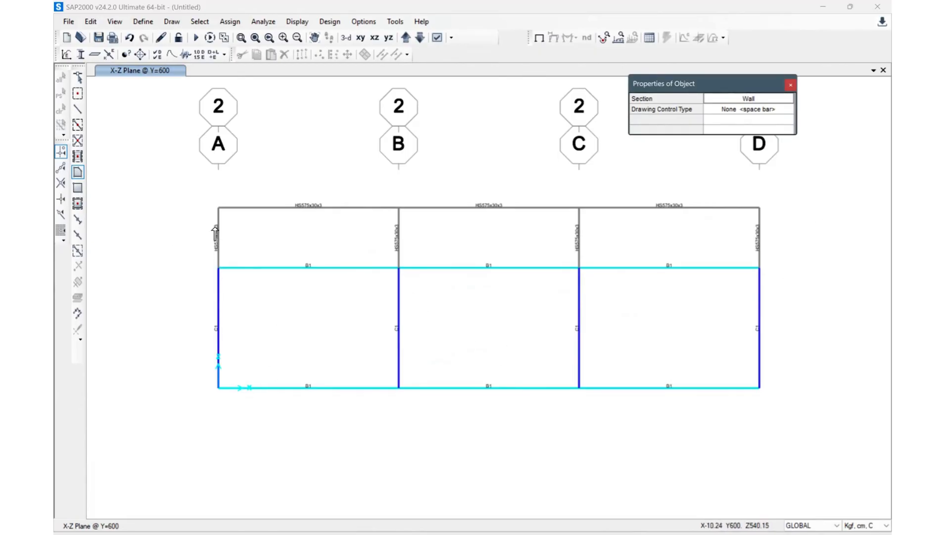
{"action": "left_click", "coordinate": [186, 257]}
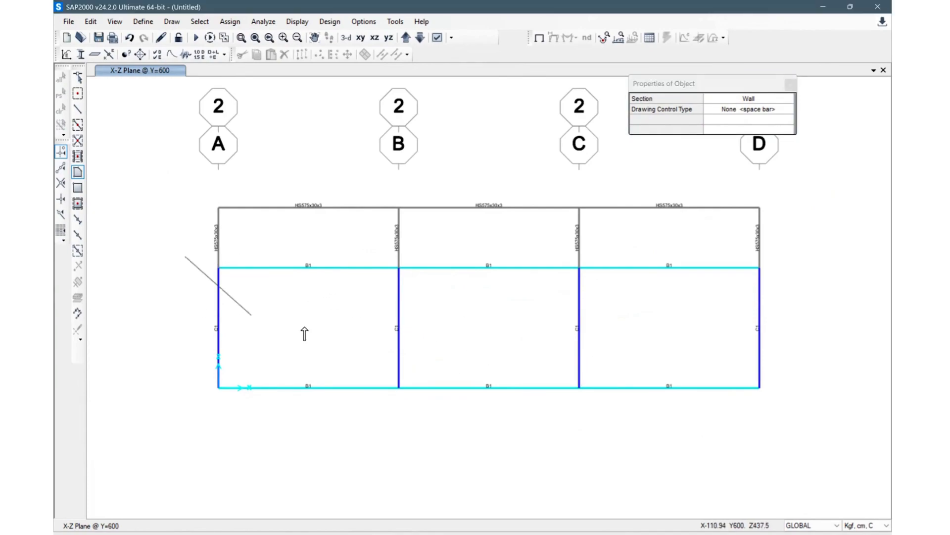
{"action": "right_click", "coordinate": [201, 289]}
{"action": "left_click", "coordinate": [269, 275]}
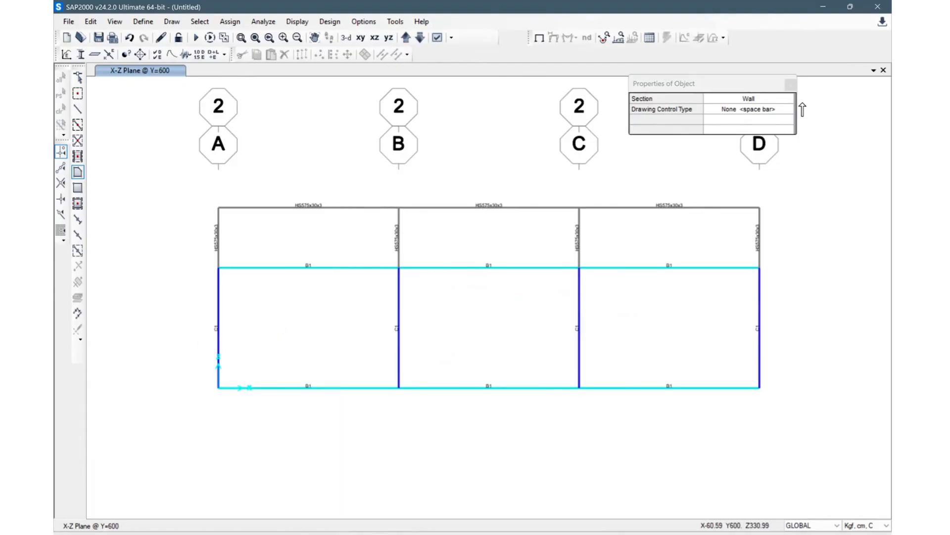
{"action": "key", "text": "Escape"}
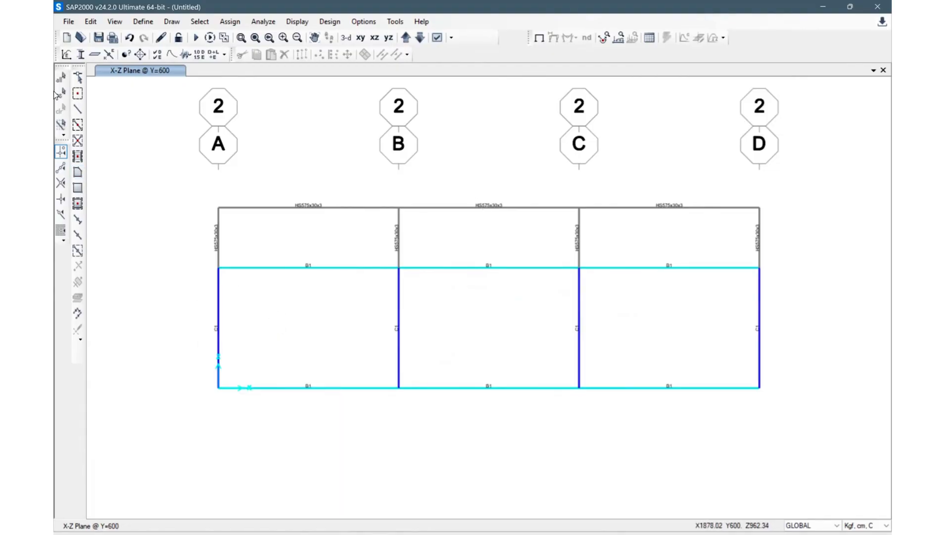
Step: Using Quick Draw Area with the Wall section, fill every bay of the grid line 2 elevation with wall areas
{"action": "left_click", "coordinate": [78, 203]}
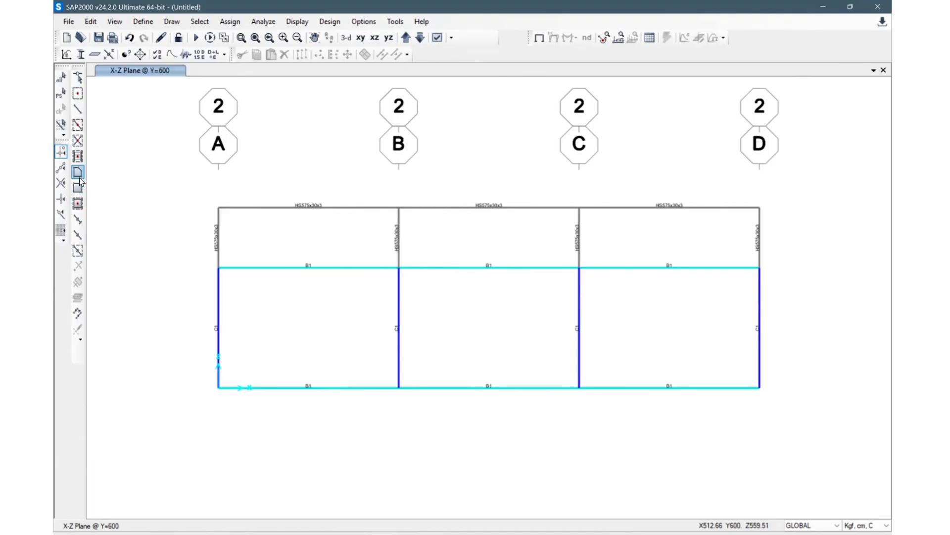
{"action": "left_click", "coordinate": [78, 203]}
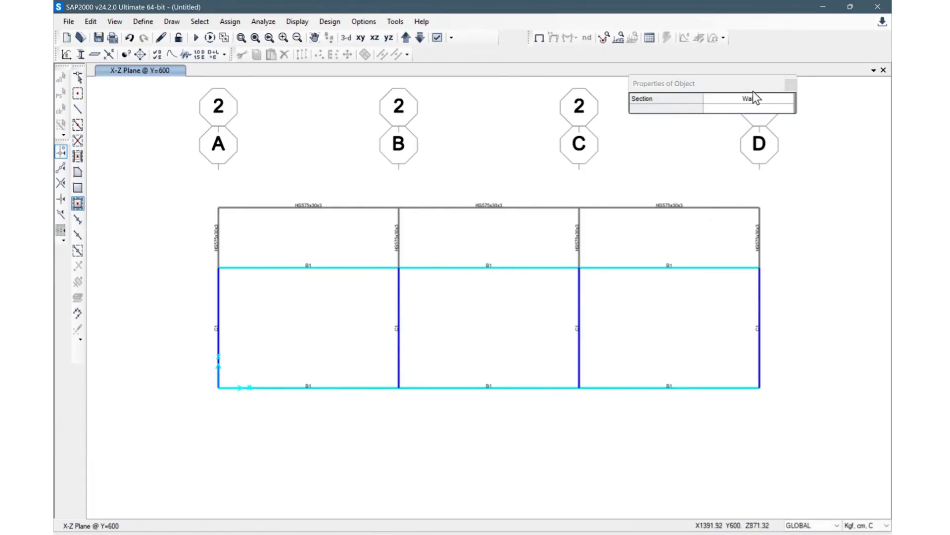
{"action": "left_click", "coordinate": [765, 100]}
{"action": "left_click", "coordinate": [773, 100]}
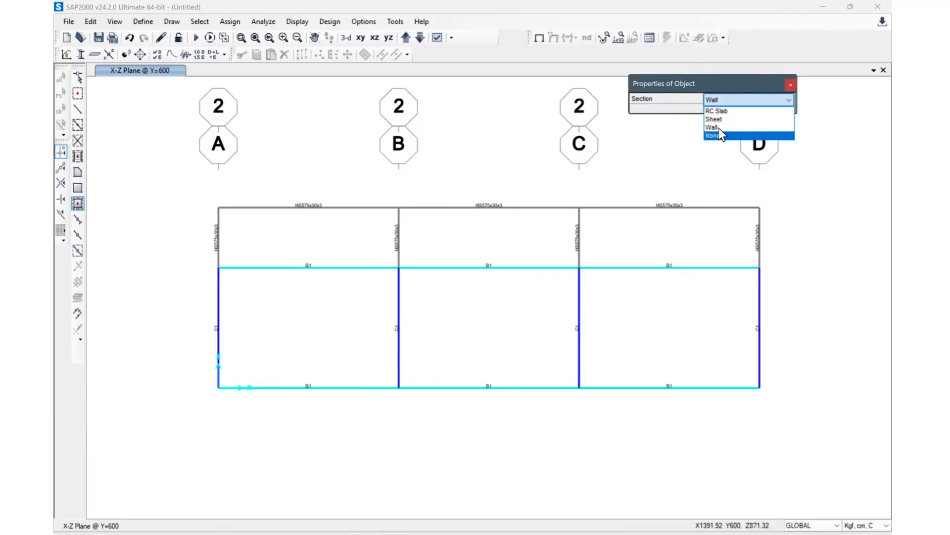
{"action": "left_click", "coordinate": [714, 128]}
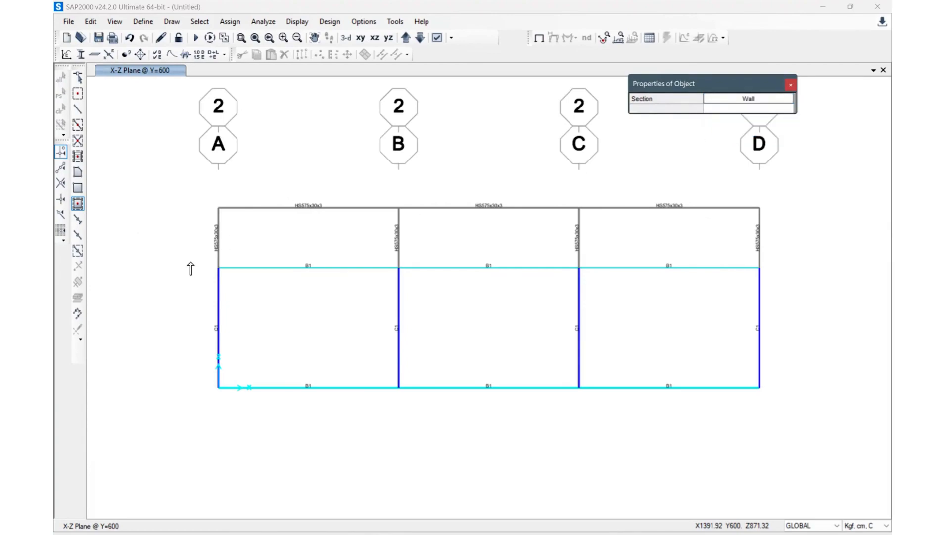
{"action": "left_click_drag", "start_coordinate": [183, 254], "coordinate": [798, 410]}
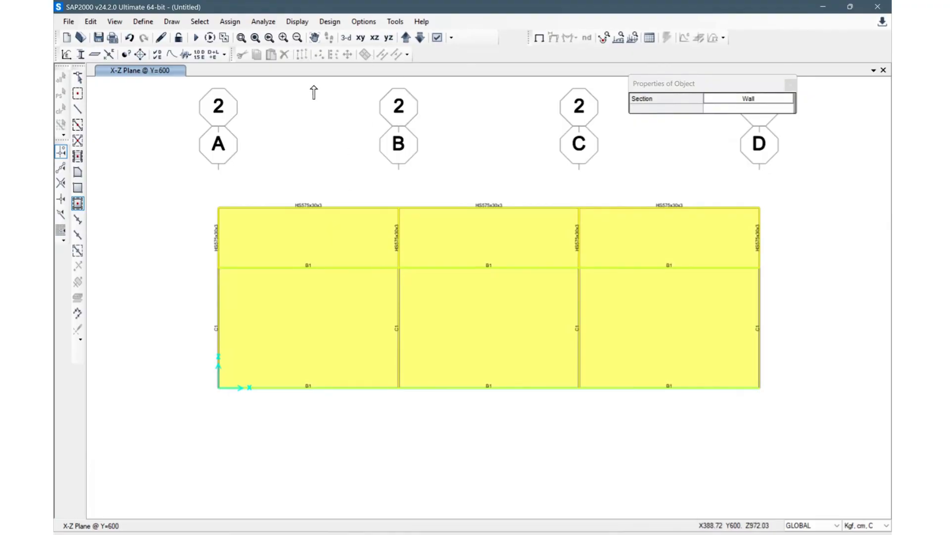
Step: Move to the grid line 1 elevation and quick-draw Wall areas in all of its bays
{"action": "left_click", "coordinate": [405, 38]}
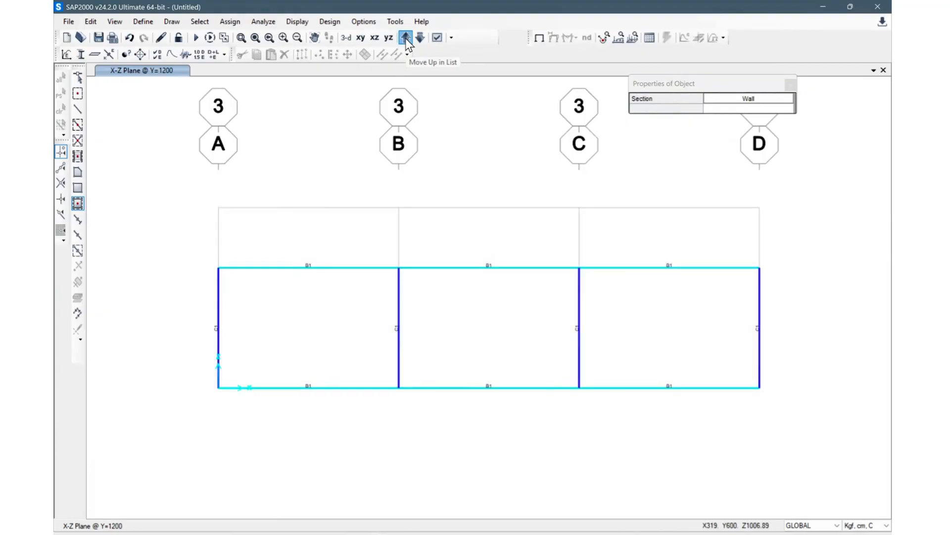
{"action": "left_click", "coordinate": [406, 38]}
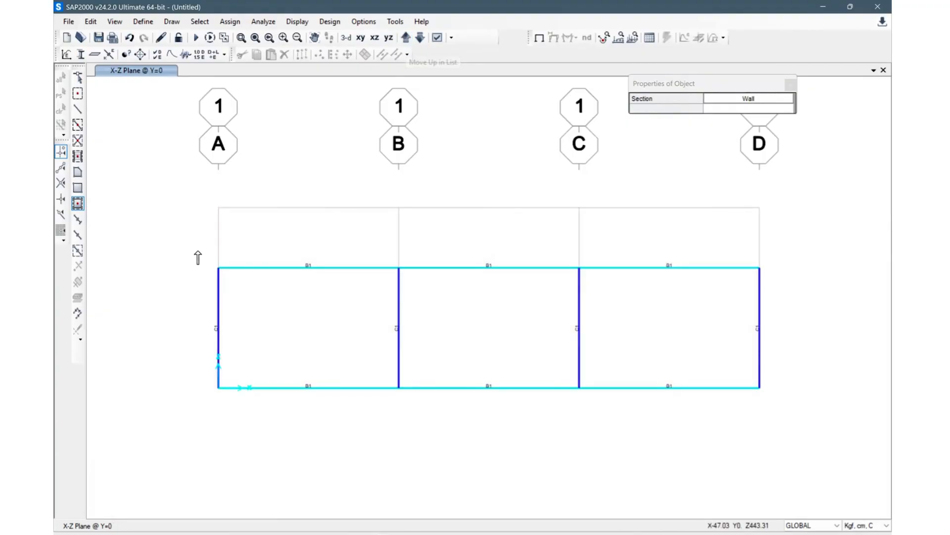
{"action": "left_click_drag", "start_coordinate": [194, 249], "coordinate": [794, 425]}
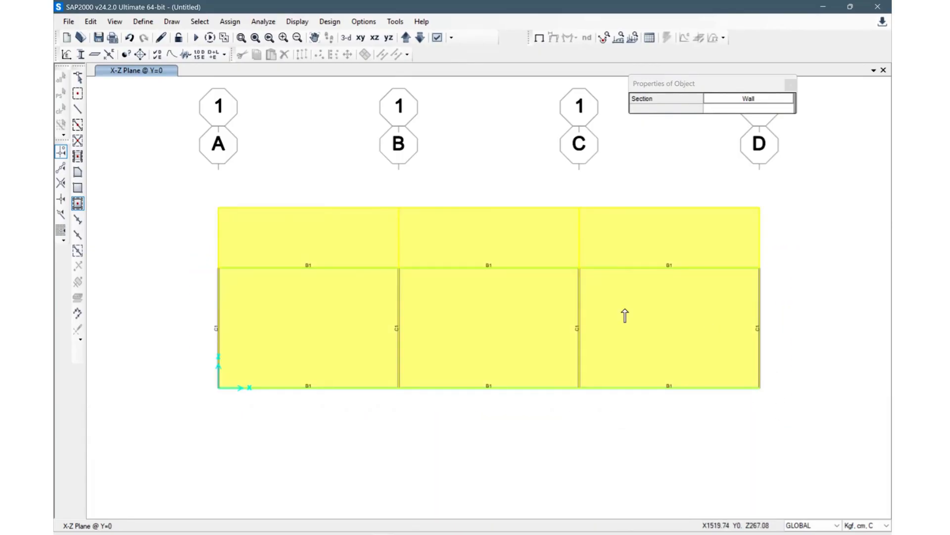
{"action": "key", "text": "Escape"}
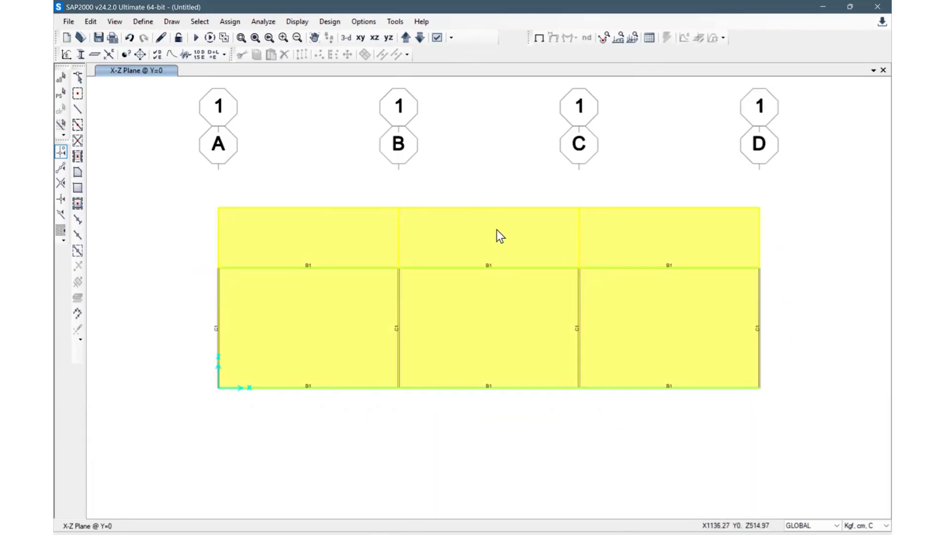
Step: Select the three upper gable-level wall areas on grid line 1 and delete them
{"action": "left_click_drag", "start_coordinate": [683, 238], "coordinate": [312, 189]}
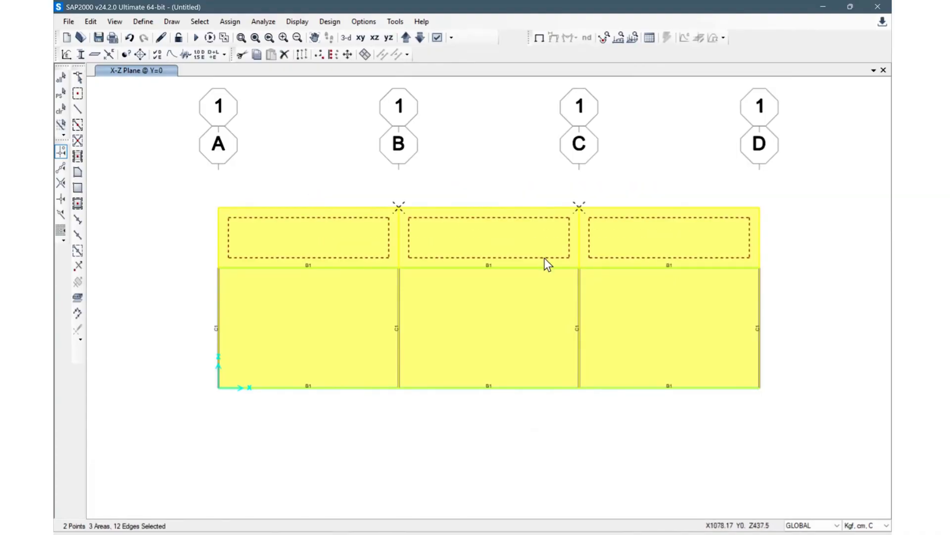
{"action": "key", "text": "ctrl+q"}
{"action": "left_click", "coordinate": [635, 245]}
{"action": "left_click", "coordinate": [515, 238]}
{"action": "left_click", "coordinate": [319, 239]}
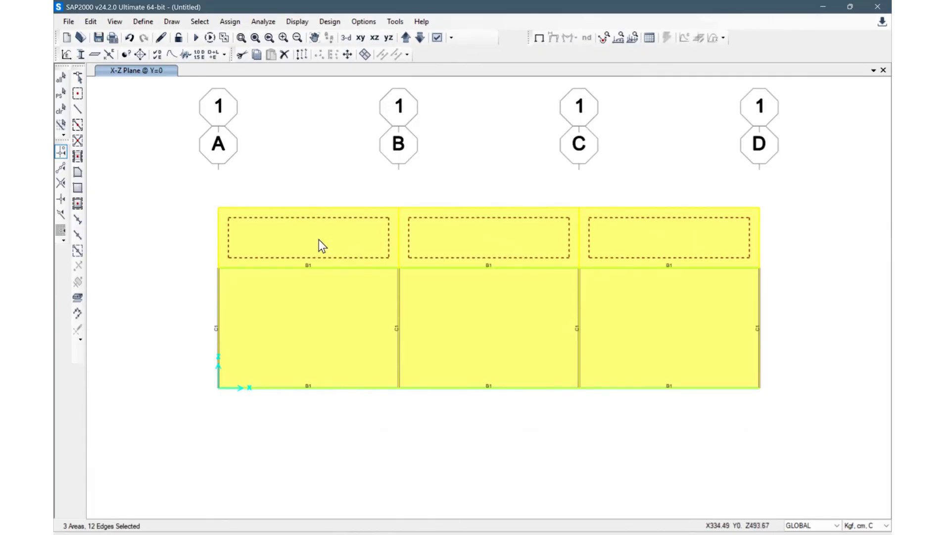
{"action": "key", "text": "Delete"}
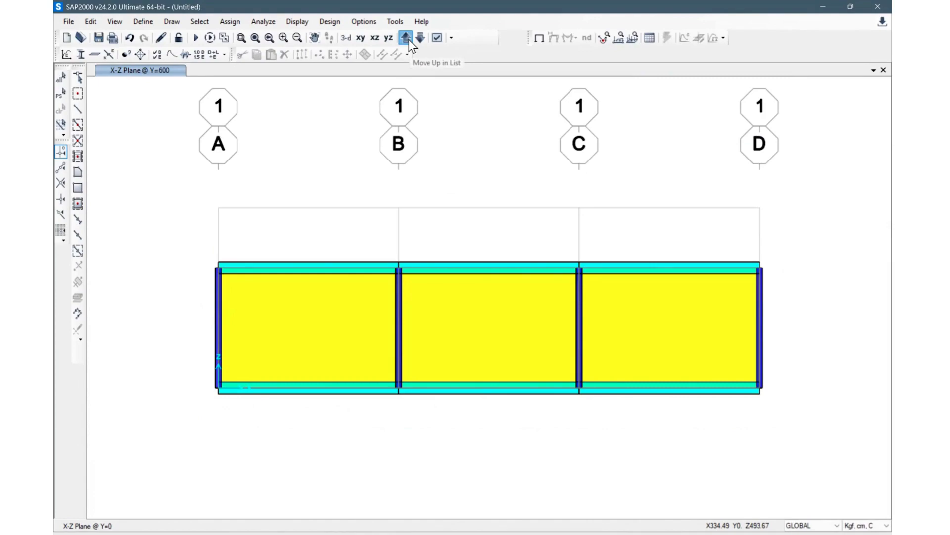
Step: Remove all upper and lower wall areas from the grid line 2 elevation
{"action": "left_click", "coordinate": [409, 40]}
{"action": "left_click", "coordinate": [332, 239]}
{"action": "left_click", "coordinate": [510, 238]}
{"action": "left_click", "coordinate": [673, 242]}
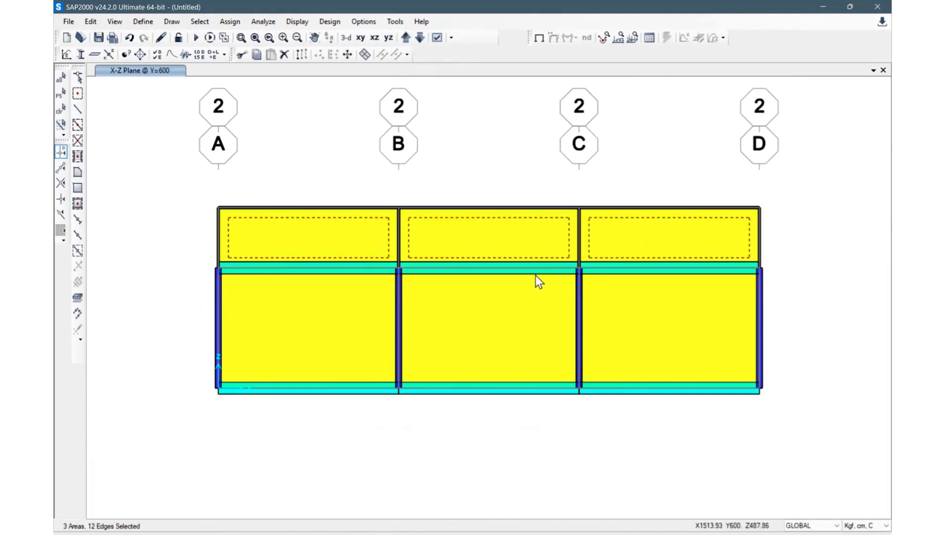
{"action": "key", "text": "ctrl+q"}
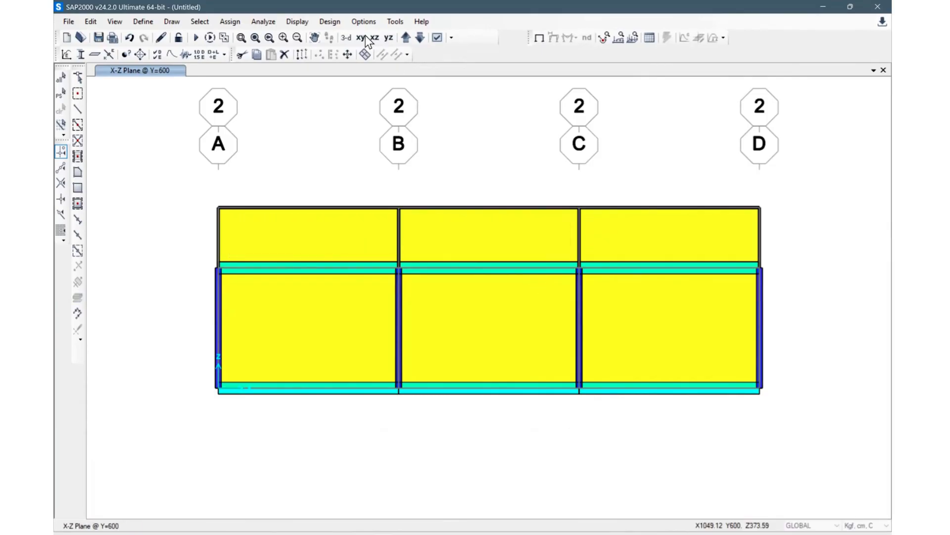
{"action": "key", "text": "Delete"}
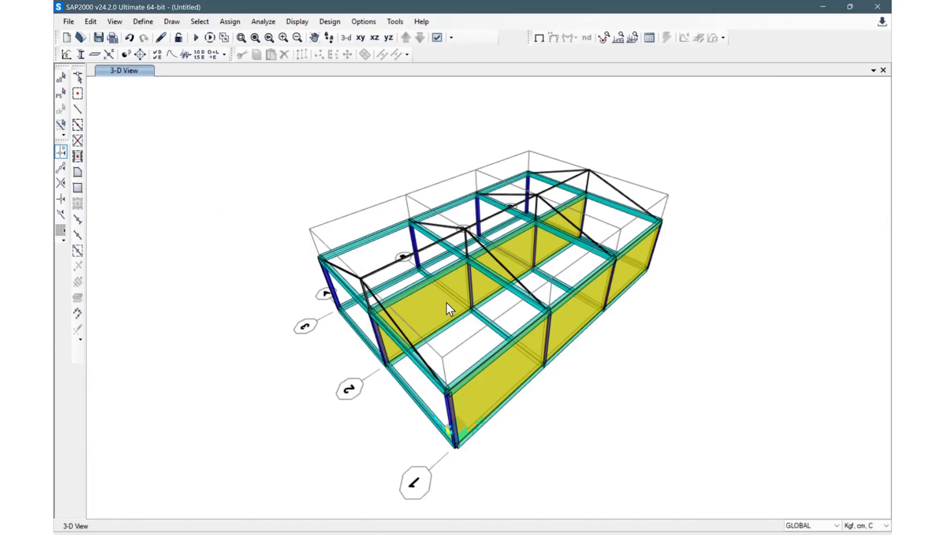
{"action": "left_click", "coordinate": [375, 38]}
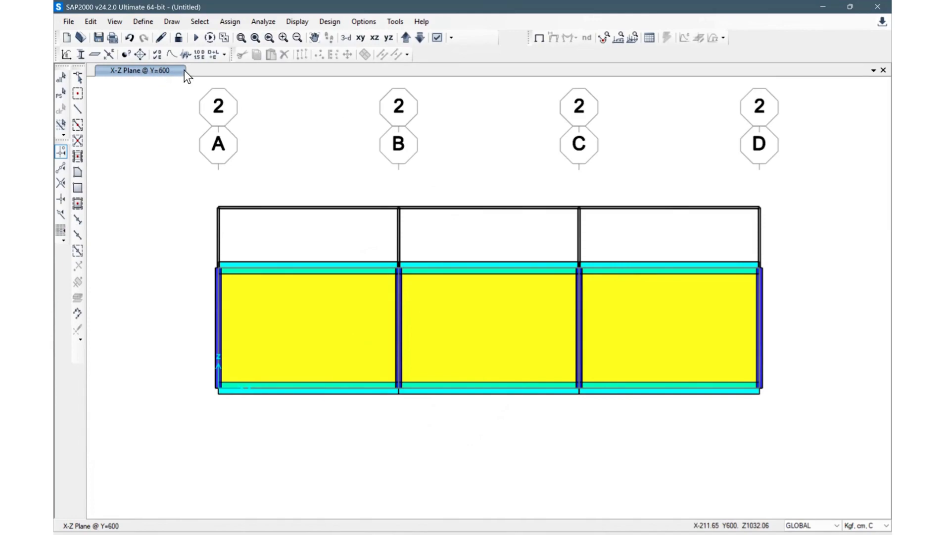
{"action": "left_click", "coordinate": [339, 335]}
{"action": "left_click", "coordinate": [504, 344]}
{"action": "left_click", "coordinate": [677, 344]}
{"action": "key", "text": "Delete"}
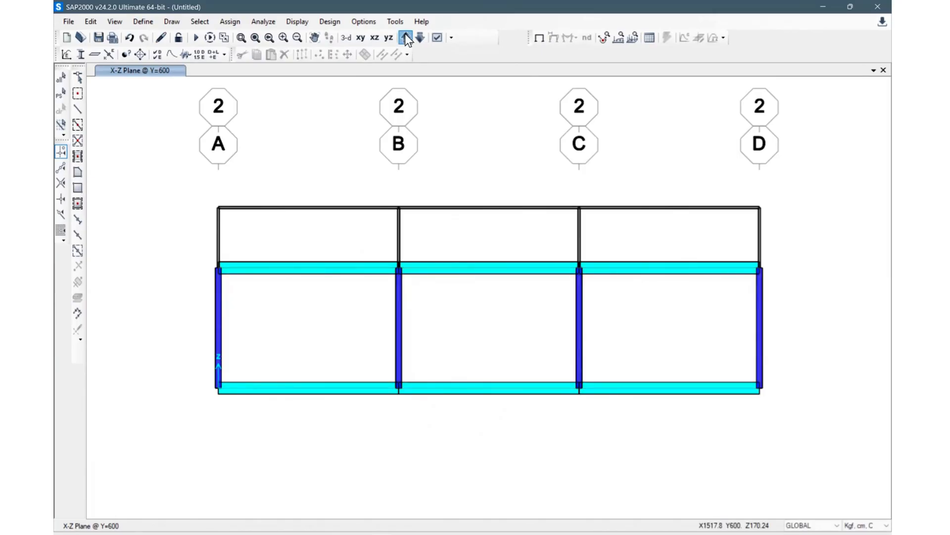
Step: Move to the grid line 3 elevation and quick-draw Wall areas in all of its bays
{"action": "left_click", "coordinate": [405, 36]}
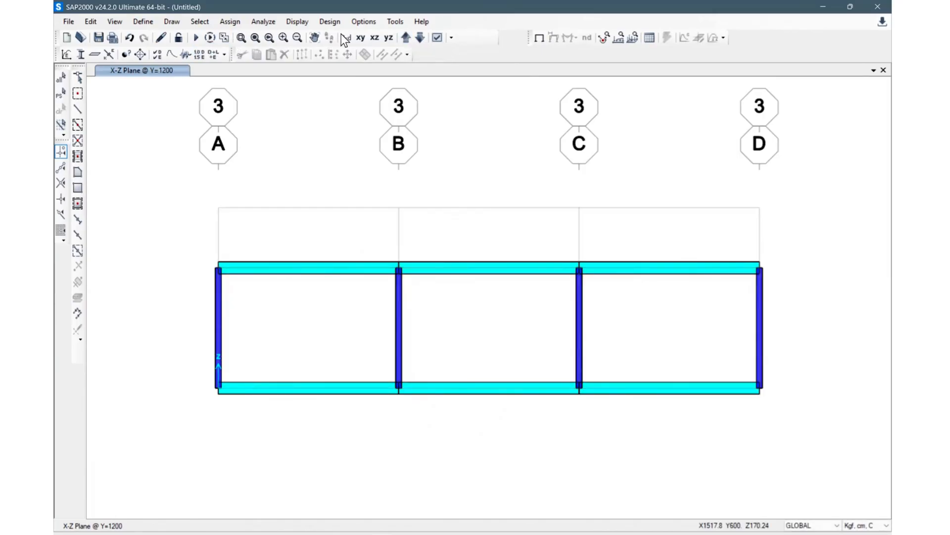
{"action": "left_click", "coordinate": [77, 203]}
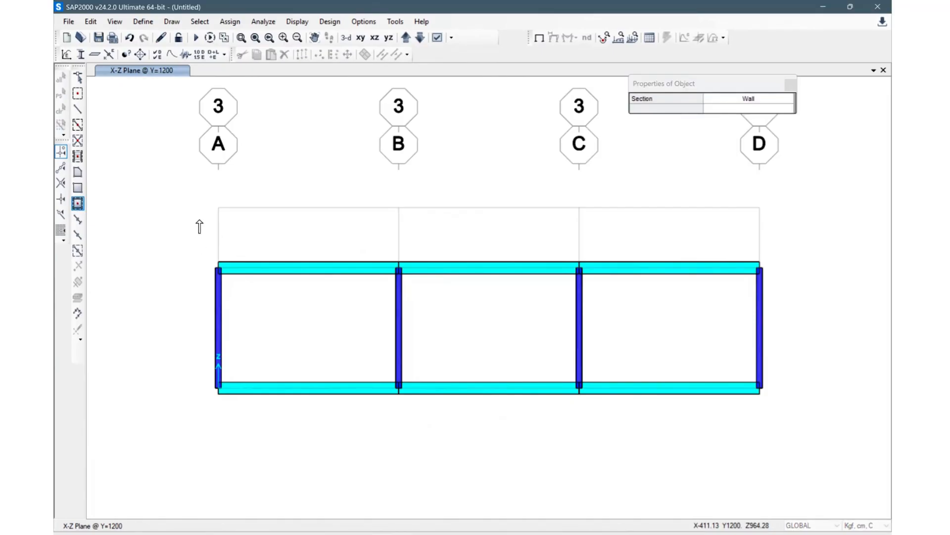
{"action": "mouse_move", "coordinate": [184, 254]}
{"action": "left_mouse_down"}
{"action": "mouse_move", "coordinate": [462, 389]}
{"action": "mouse_move", "coordinate": [754, 438]}
{"action": "mouse_move", "coordinate": [803, 435]}
{"action": "left_mouse_up"}
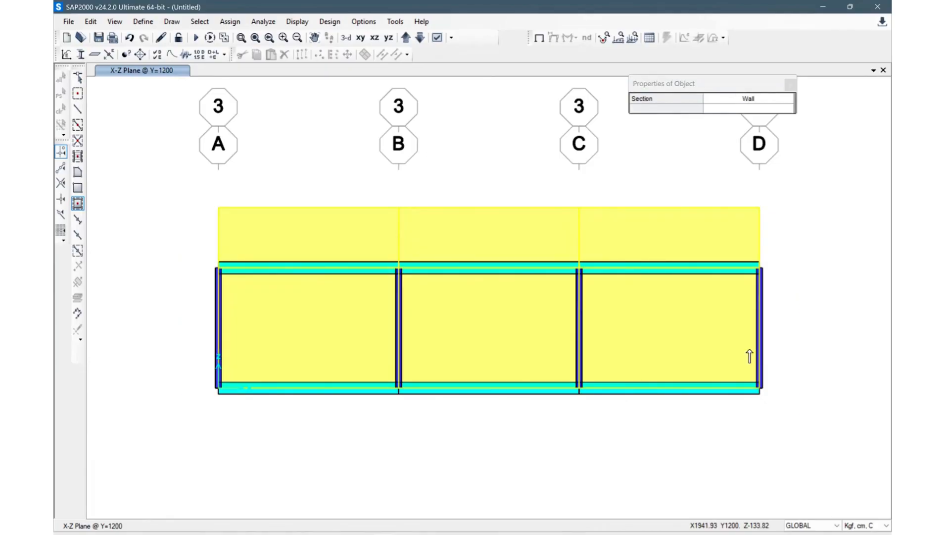
{"action": "key", "text": "Escape"}
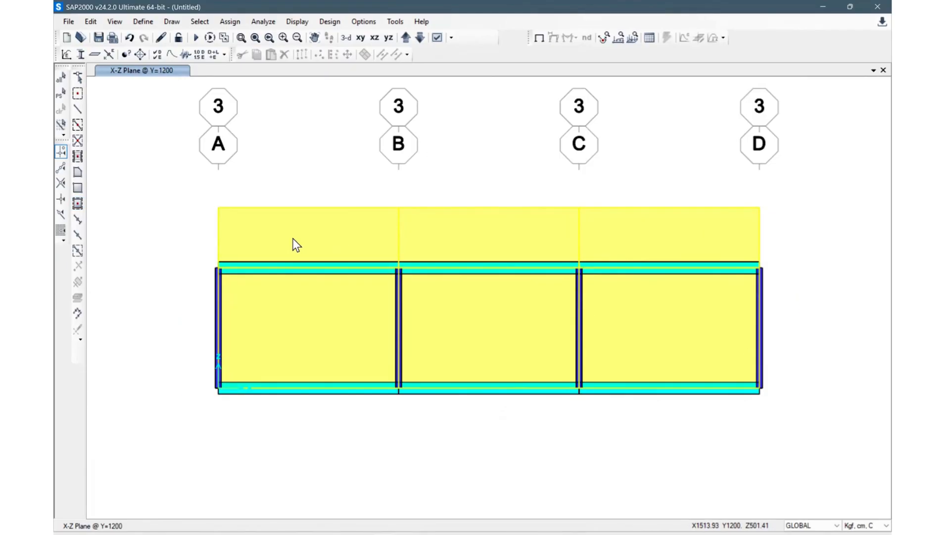
Step: Return to the 3-D view and inspect the gable end frames and walls on grid line 1
{"action": "key", "text": "ctrl+q"}
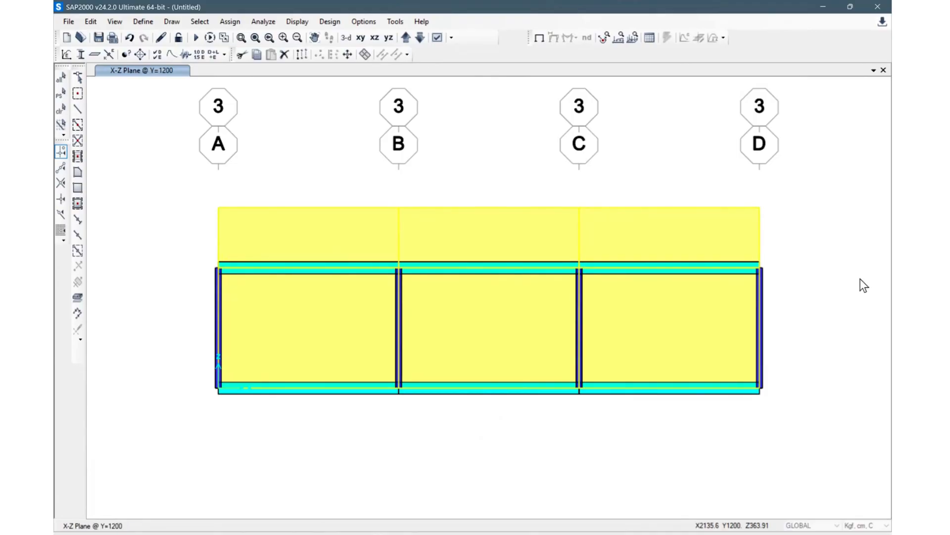
{"action": "left_click", "coordinate": [361, 37]}
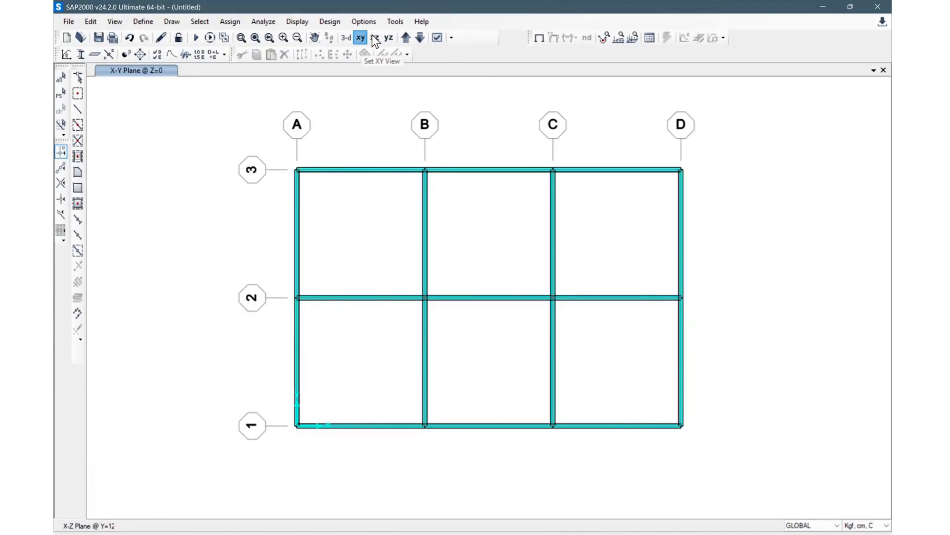
{"action": "left_click", "coordinate": [375, 37]}
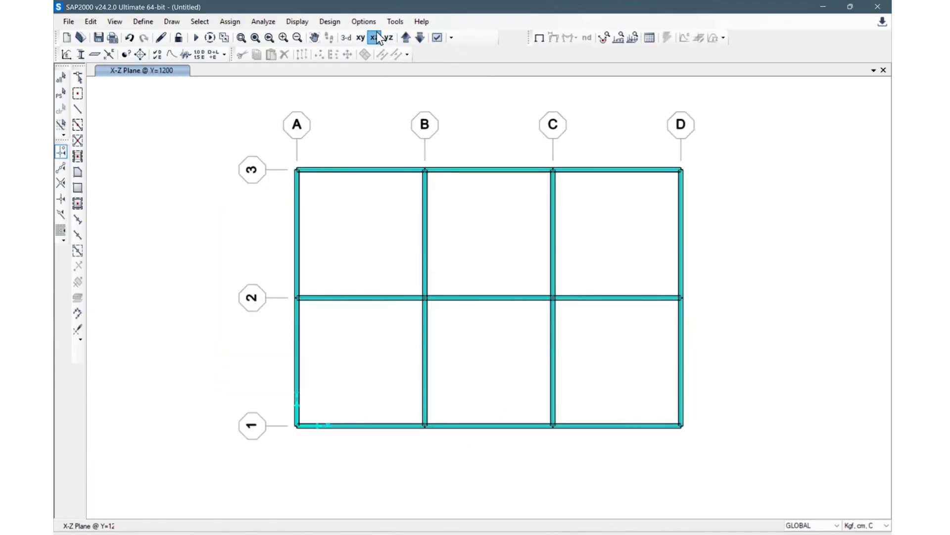
{"action": "left_click", "coordinate": [348, 37]}
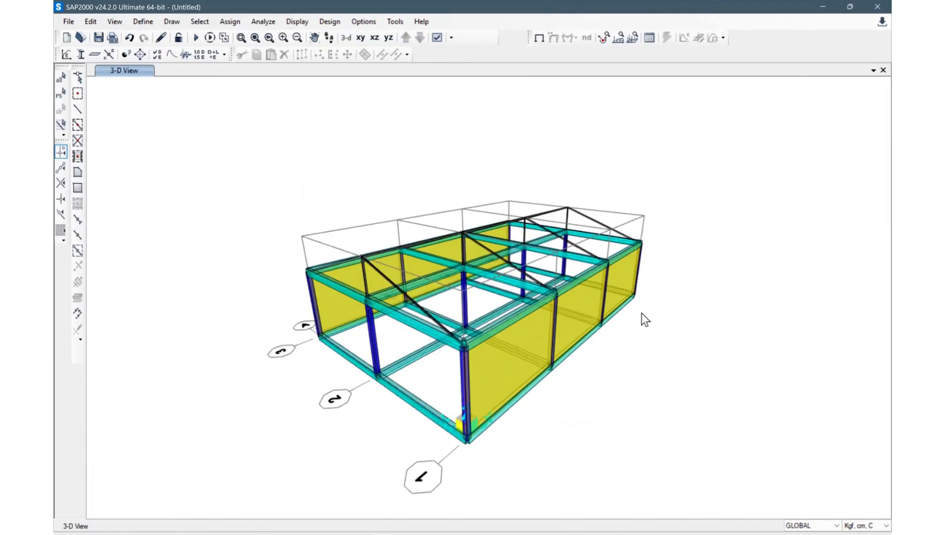
{"action": "scroll", "coordinate": [396, 277], "scroll_direction": "up", "scroll_amount": 3}
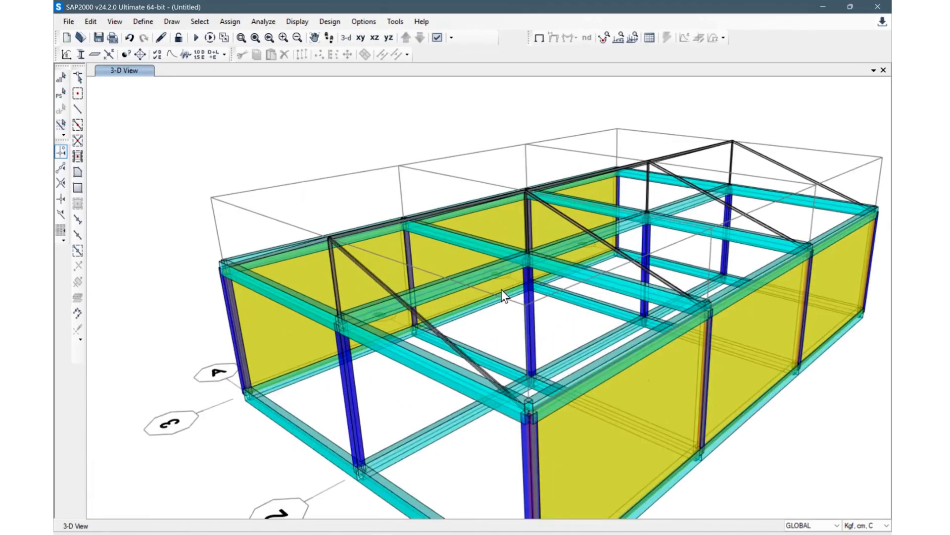
{"action": "middle_click_drag", "start_coordinate": [838, 430], "coordinate": [352, 273], "text": "shift"}
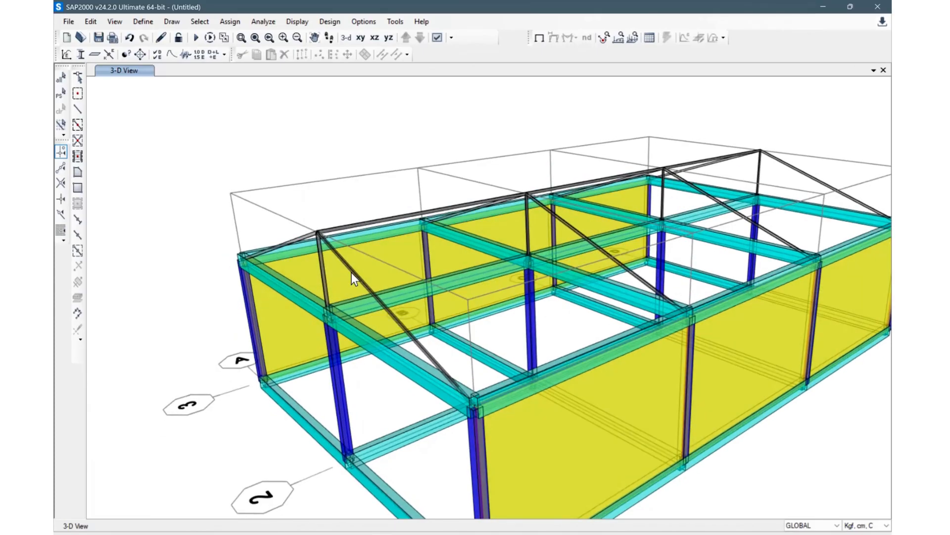
{"action": "left_click", "coordinate": [351, 277]}
{"action": "left_click", "coordinate": [356, 276]}
{"action": "scroll", "coordinate": [419, 304], "scroll_direction": "down", "scroll_amount": 5}
{"action": "middle_click_drag", "start_coordinate": [429, 354], "coordinate": [454, 312], "text": "shift"}
{"action": "scroll", "coordinate": [434, 327], "scroll_direction": "up", "scroll_amount": 4}
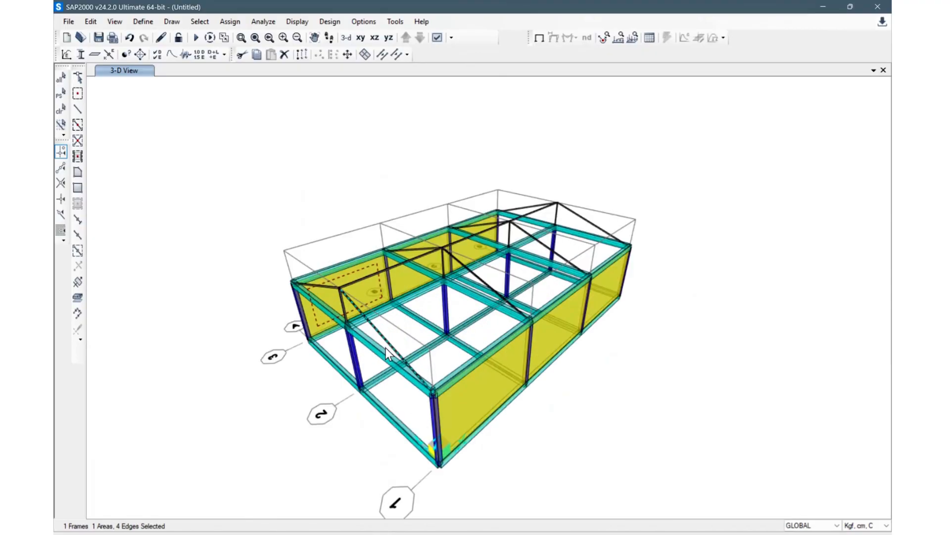
{"action": "key", "text": "ctrl+q"}
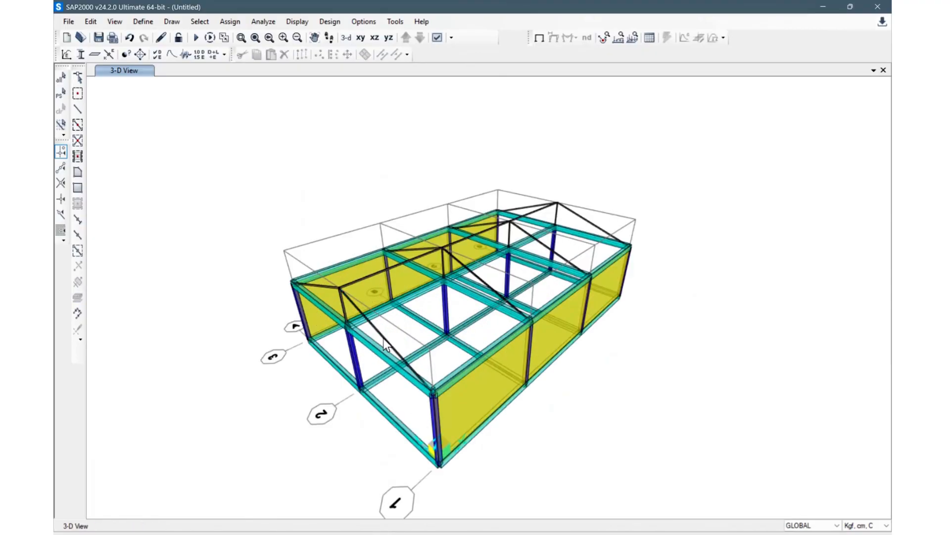
Step: Try converting the two sloping rafters on grid line 1 into areas
{"action": "left_click", "coordinate": [386, 339]}
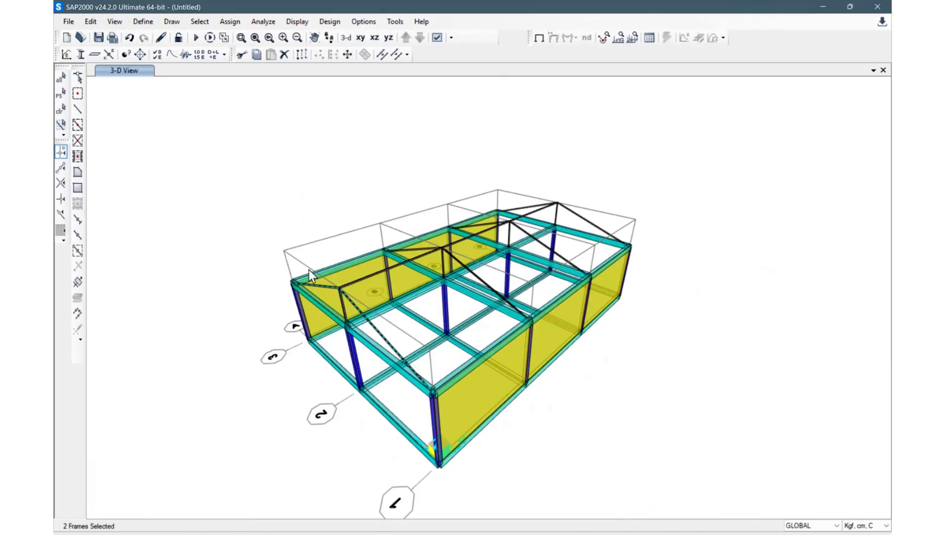
{"action": "left_click", "coordinate": [94, 24]}
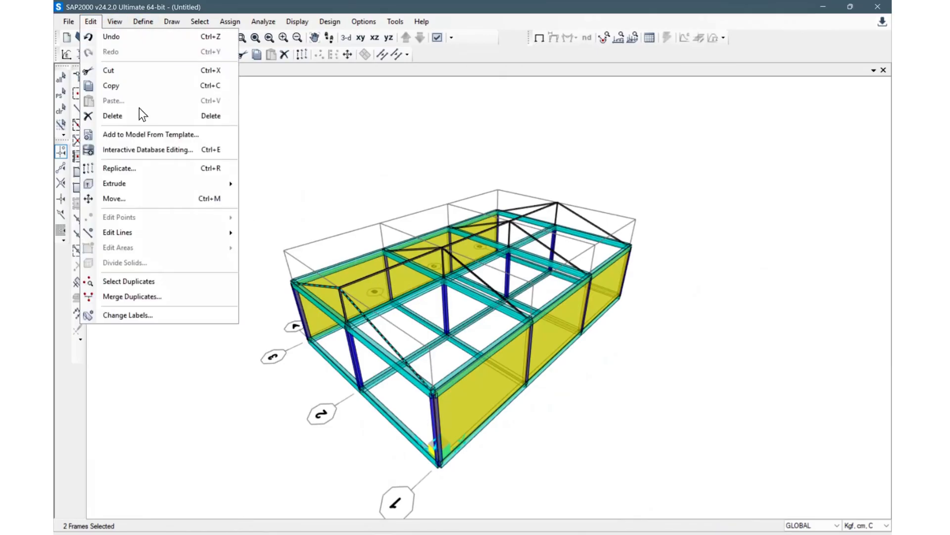
{"action": "mouse_move", "coordinate": [136, 184]}
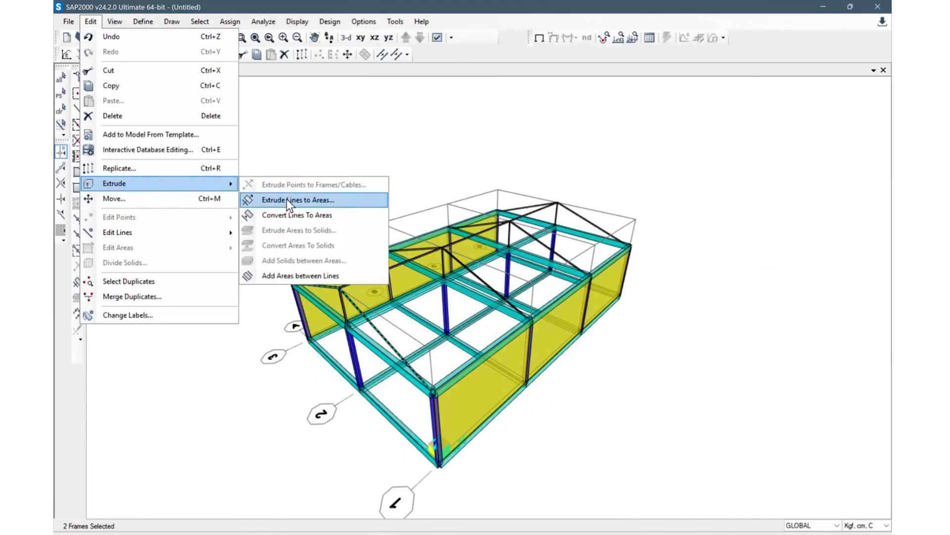
{"action": "left_click", "coordinate": [326, 215]}
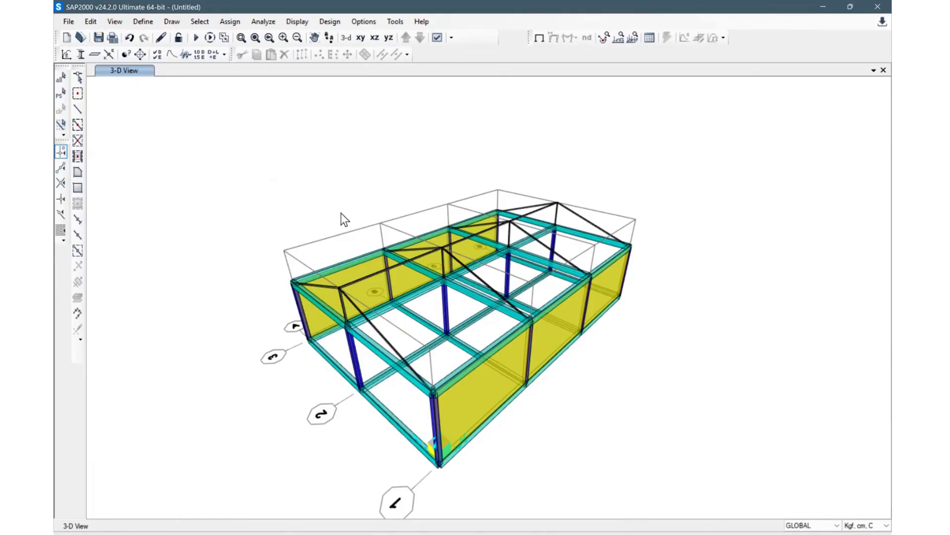
Step: Open the global grid system data to check the grid ordinates, then close it without changes
{"action": "right_click", "coordinate": [353, 200]}
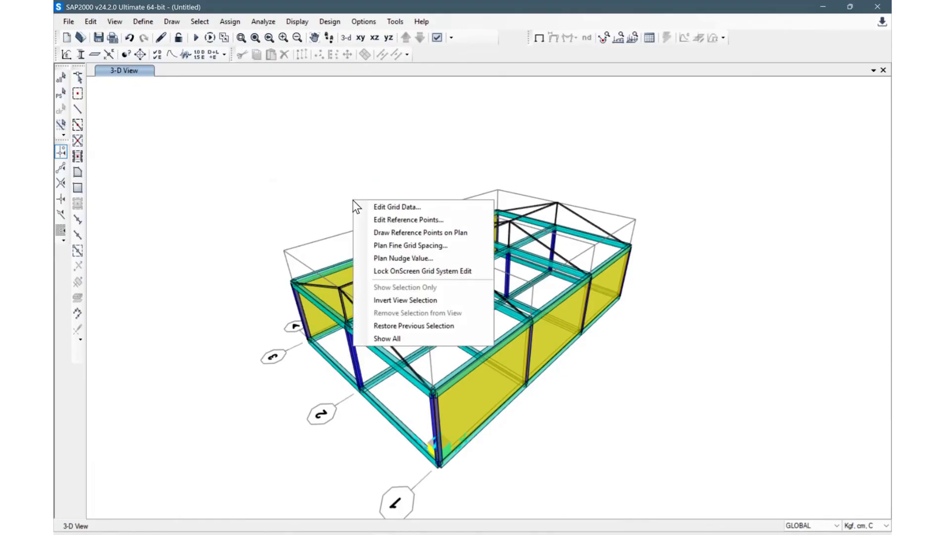
{"action": "left_click", "coordinate": [425, 207]}
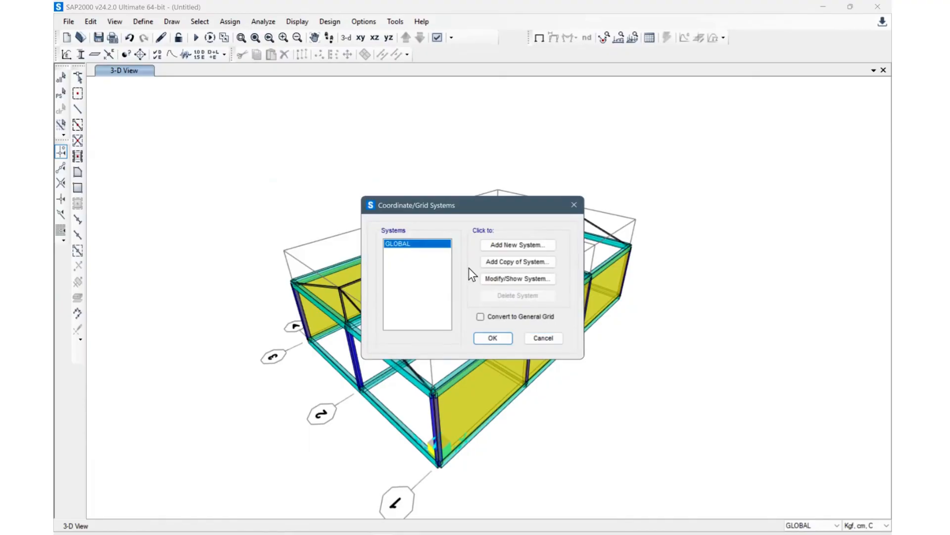
{"action": "left_click", "coordinate": [503, 281]}
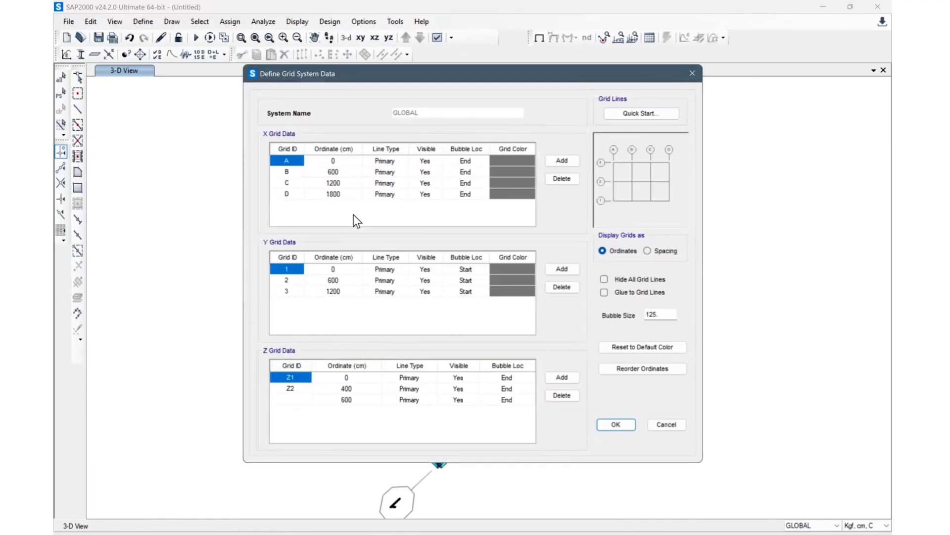
{"action": "left_click", "coordinate": [655, 424]}
{"action": "left_click", "coordinate": [493, 337]}
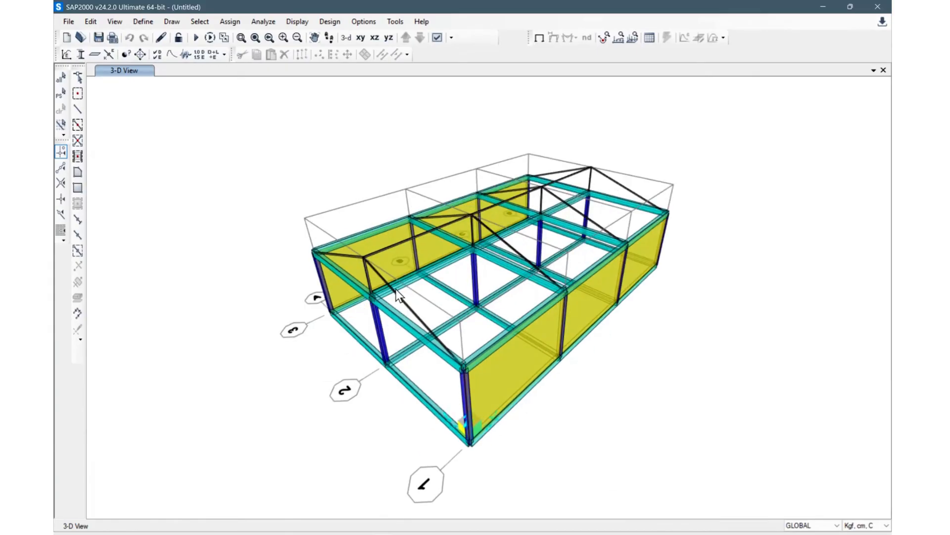
Step: Select the two grid line 1 rafters again and try converting them into areas
{"action": "left_click", "coordinate": [401, 299]}
{"action": "left_click", "coordinate": [357, 256]}
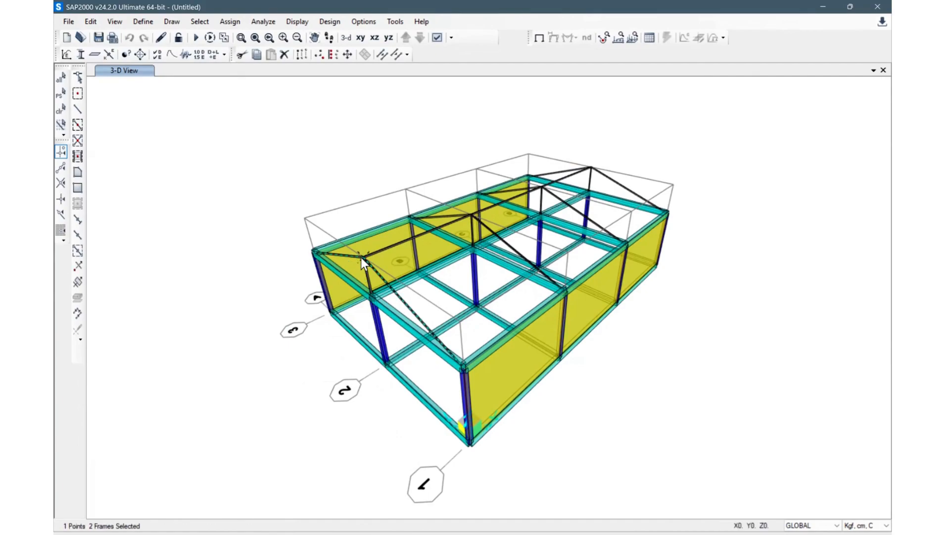
{"action": "left_click", "coordinate": [362, 257]}
{"action": "left_click", "coordinate": [85, 27]}
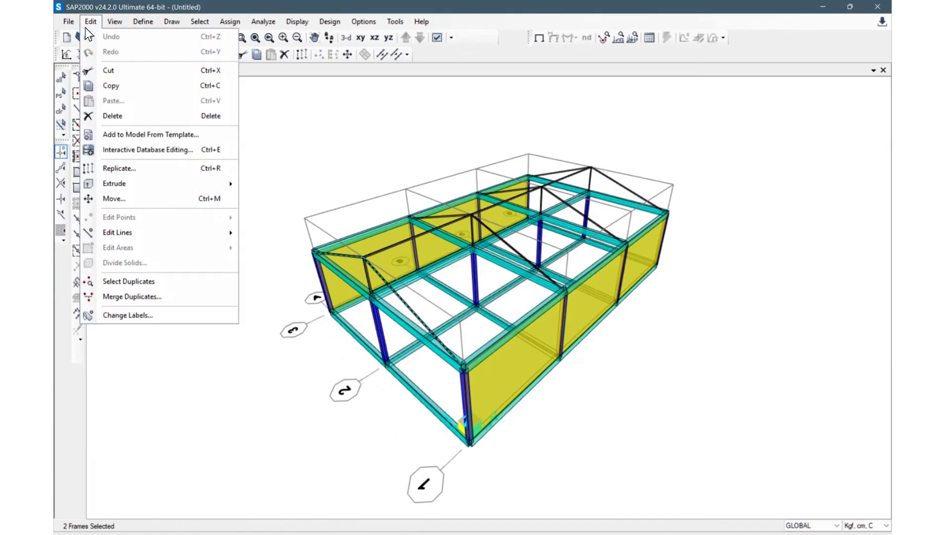
{"action": "mouse_move", "coordinate": [129, 178]}
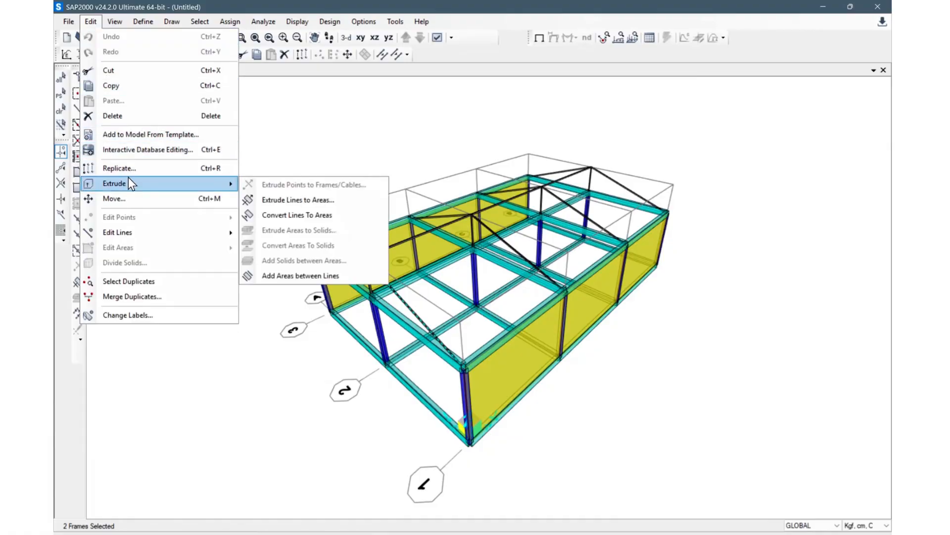
{"action": "left_click", "coordinate": [317, 215]}
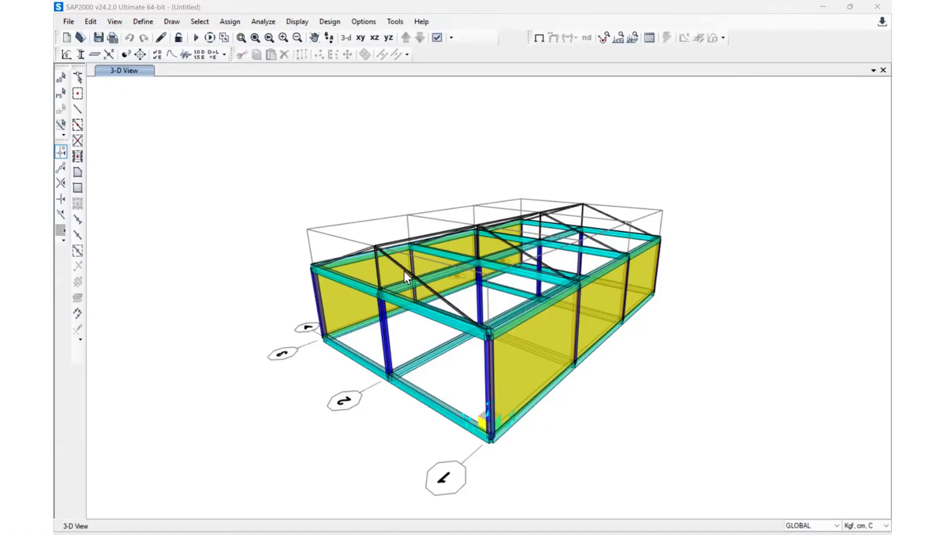
Step: Extrude the two grid line 1 rafters into Sheet roof areas with dx 600, dy 0 and 3 increments
{"action": "left_click", "coordinate": [401, 267]}
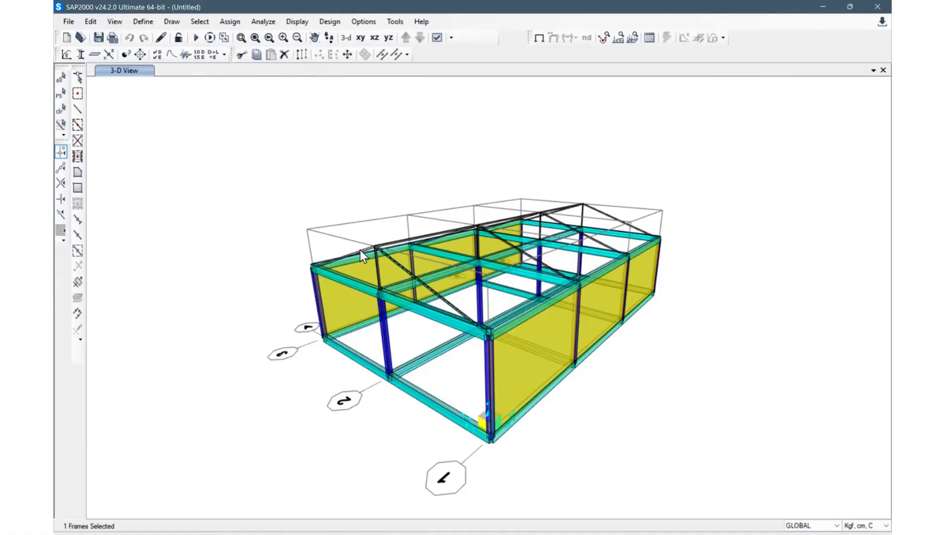
{"action": "left_click", "coordinate": [91, 24]}
{"action": "mouse_move", "coordinate": [137, 181]}
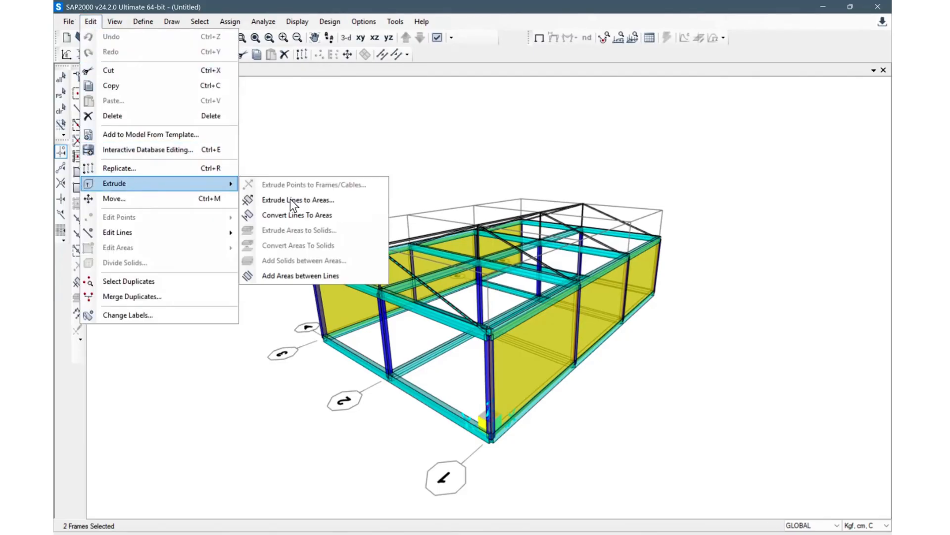
{"action": "left_click", "coordinate": [334, 202]}
{"action": "left_click_drag", "start_coordinate": [500, 141], "coordinate": [257, 111]}
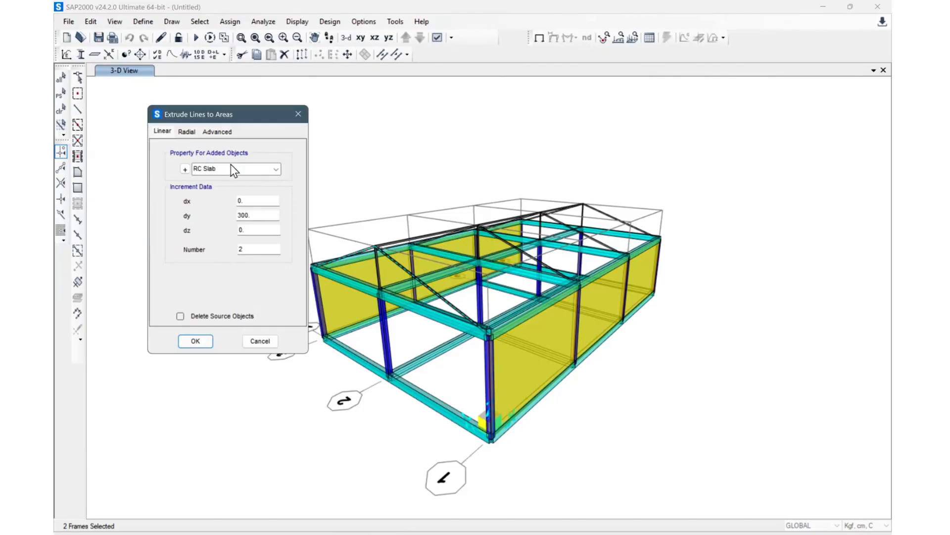
{"action": "left_click", "coordinate": [275, 171]}
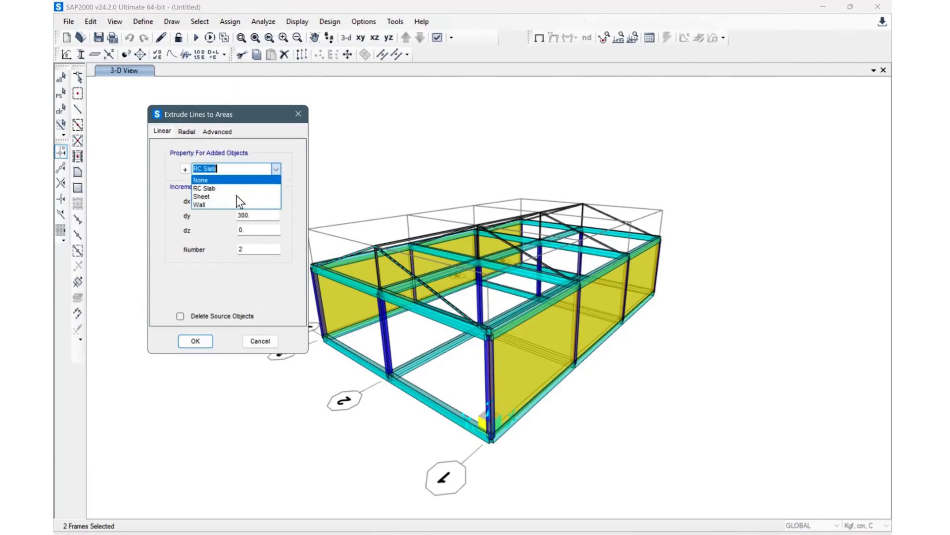
{"action": "left_click", "coordinate": [213, 196]}
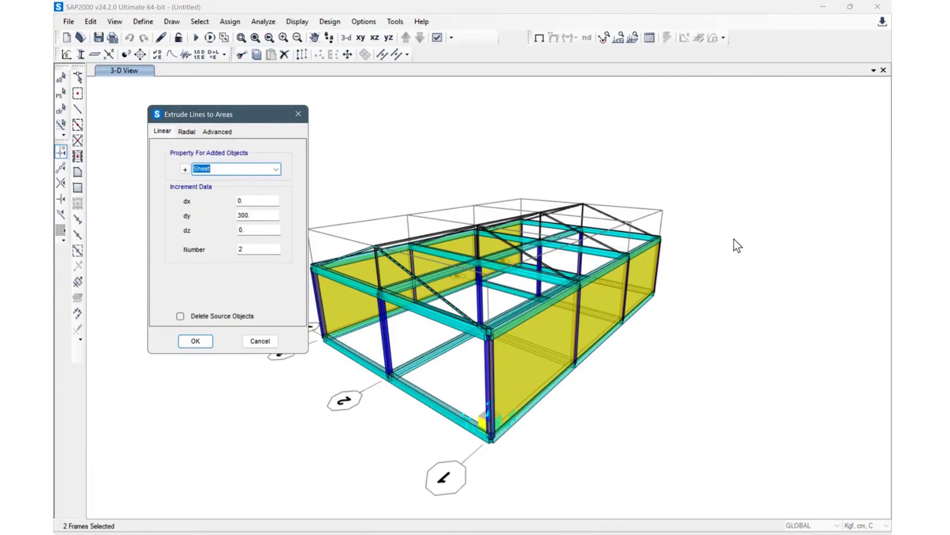
{"action": "double_click", "coordinate": [255, 216]}
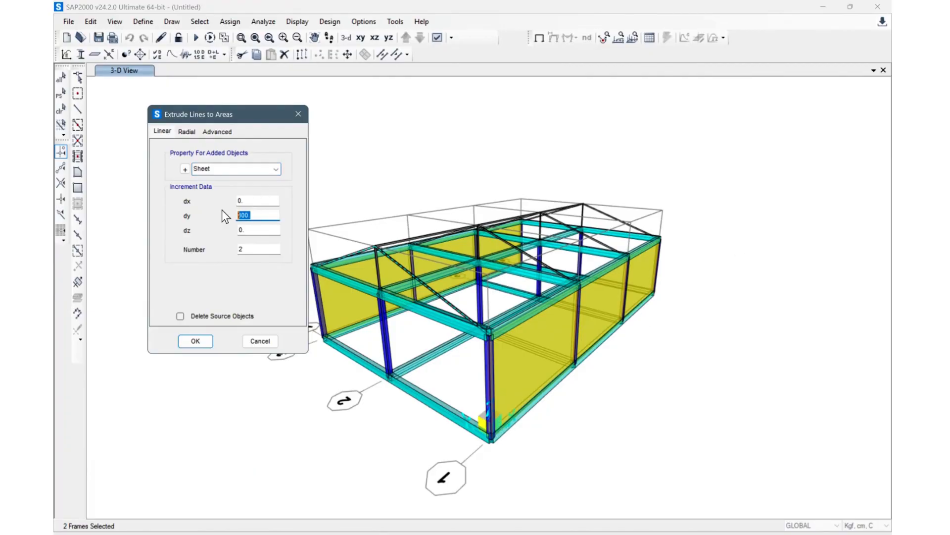
{"action": "type", "text": "0"}
{"action": "key", "text": "shift+Tab"}
{"action": "type", "text": "600"}
{"action": "double_click", "coordinate": [252, 250]}
{"action": "type", "text": "3"}
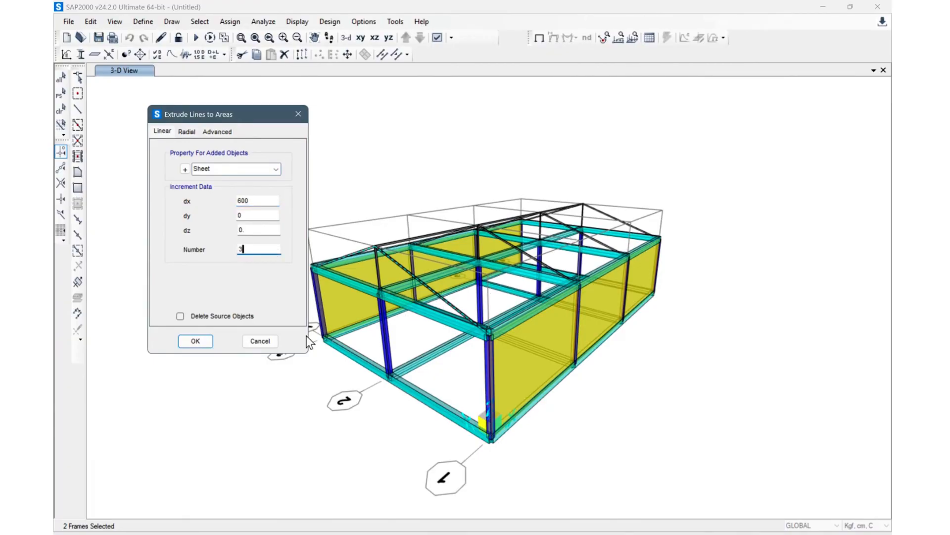
{"action": "left_click", "coordinate": [195, 342]}
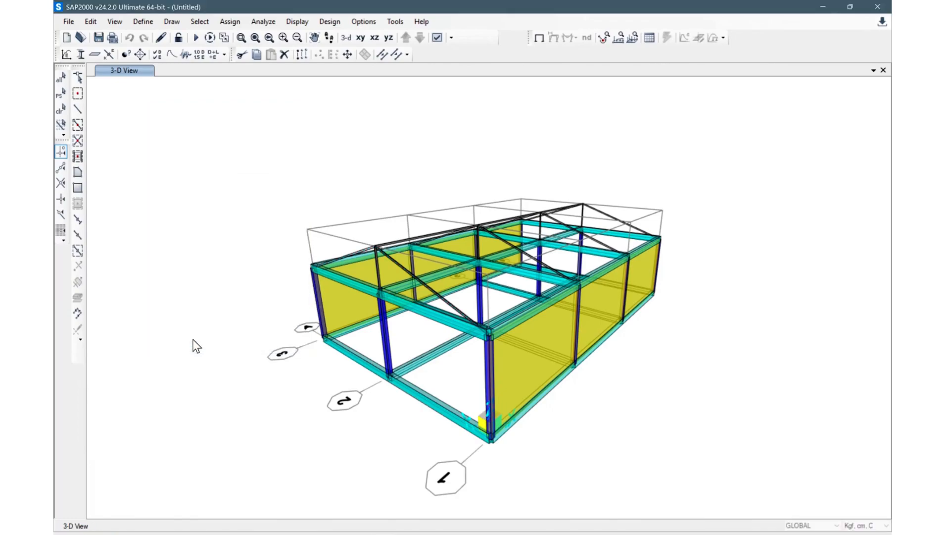
Step: Quick-draw RC Slab floor areas over the six ground-level bays between grid lines A–D and 1–3 at Z=0
{"action": "middle_click_drag", "start_coordinate": [860, 282], "coordinate": [507, 306], "text": "shift"}
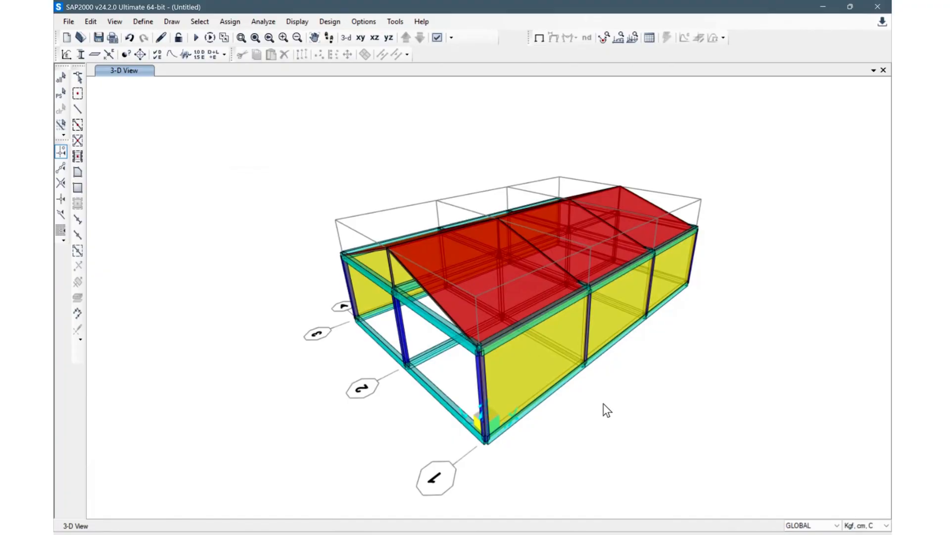
{"action": "middle_click_drag", "start_coordinate": [739, 346], "coordinate": [482, 290], "text": "shift"}
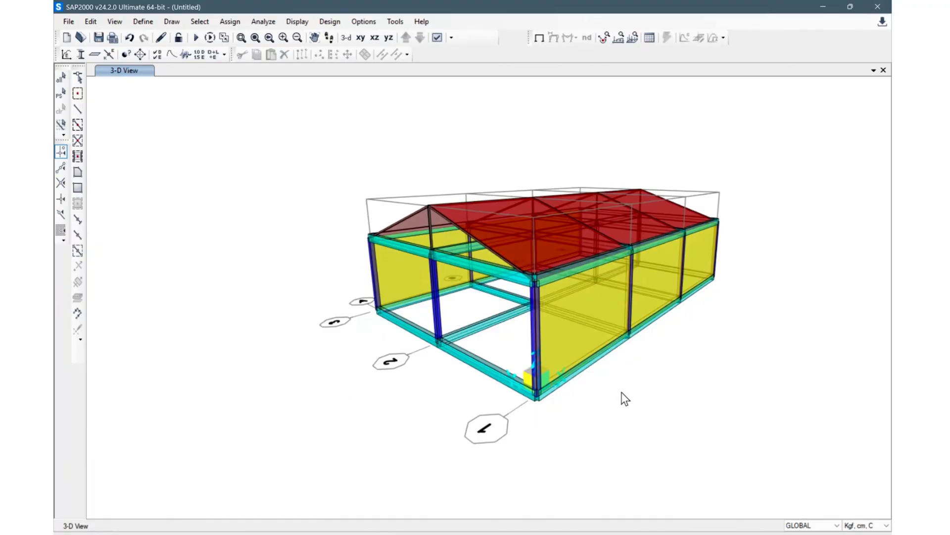
{"action": "scroll", "coordinate": [675, 363], "scroll_direction": "up", "scroll_amount": 4}
{"action": "scroll", "coordinate": [647, 363], "scroll_direction": "down", "scroll_amount": 5}
{"action": "middle_click_drag", "start_coordinate": [671, 369], "coordinate": [599, 400]}
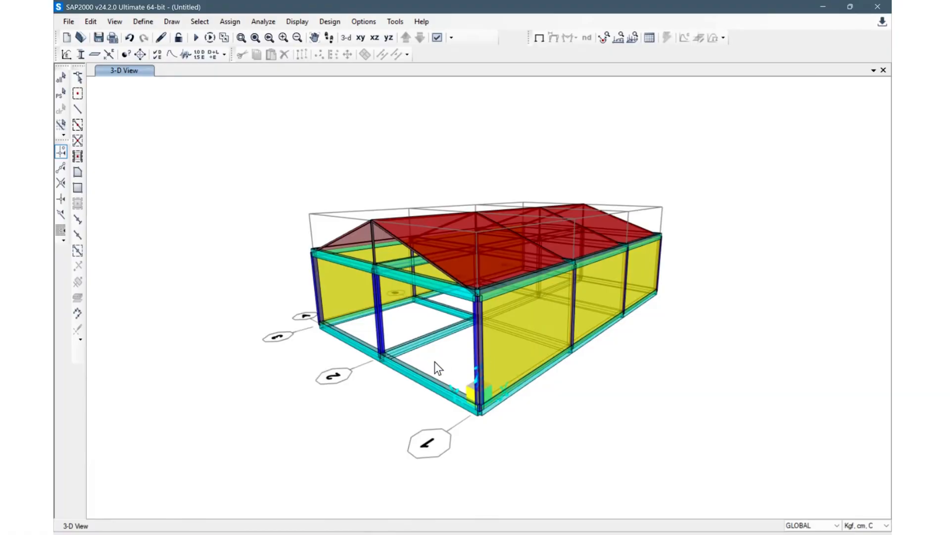
{"action": "middle_click_drag", "start_coordinate": [459, 391], "coordinate": [475, 419], "text": "shift"}
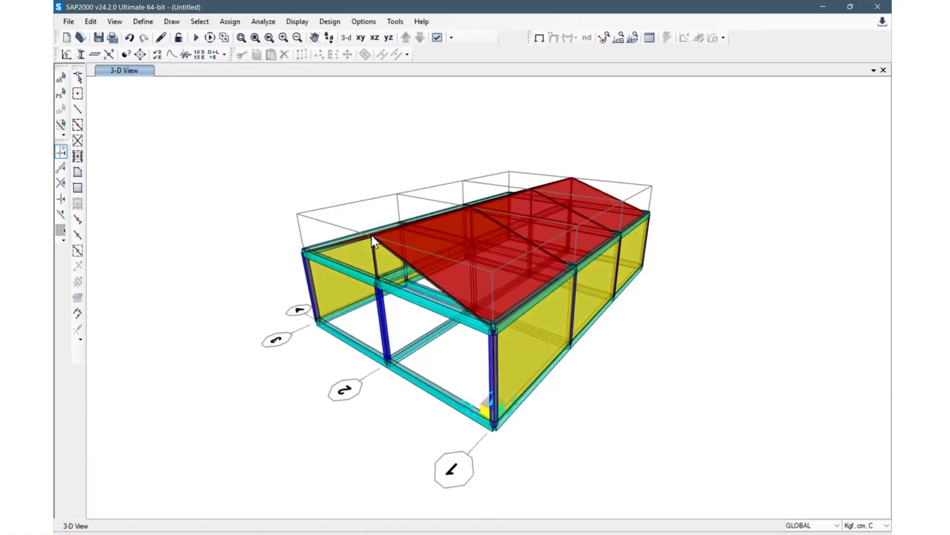
{"action": "left_click", "coordinate": [360, 37]}
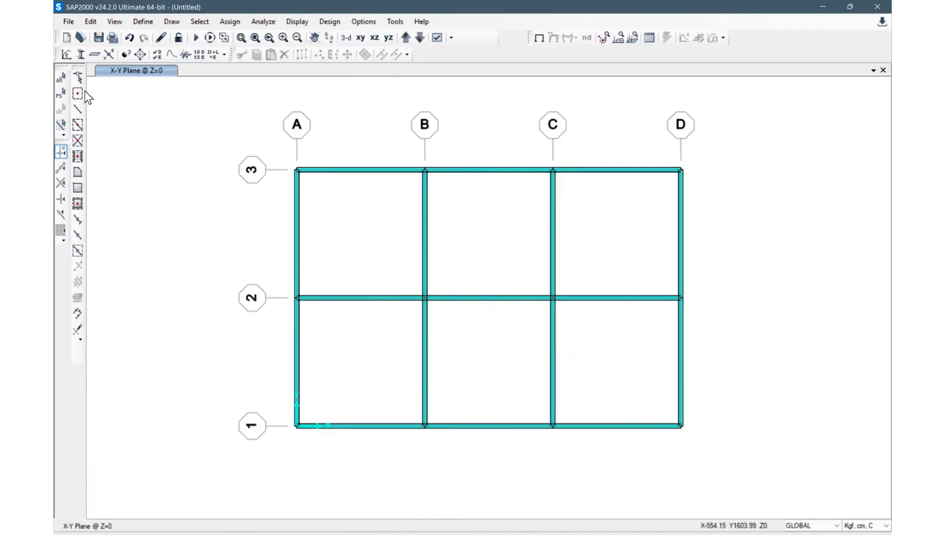
{"action": "left_click", "coordinate": [77, 204]}
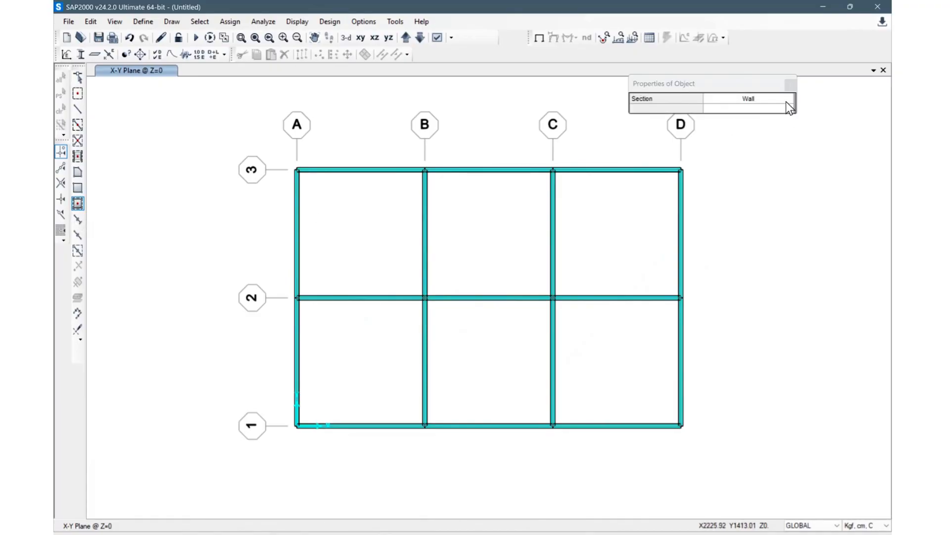
{"action": "left_click", "coordinate": [786, 102]}
{"action": "left_click", "coordinate": [789, 101]}
{"action": "left_click", "coordinate": [729, 112]}
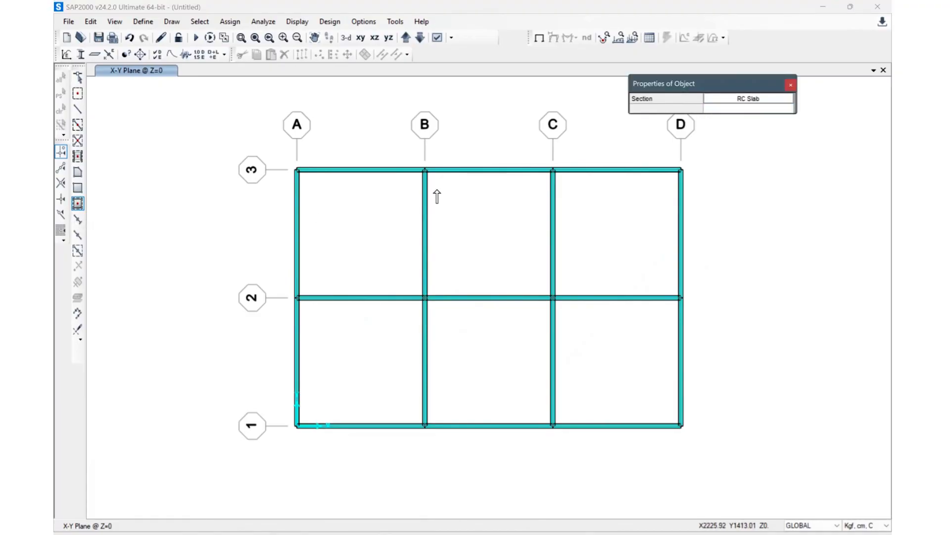
{"action": "left_click_drag", "start_coordinate": [282, 156], "coordinate": [699, 453]}
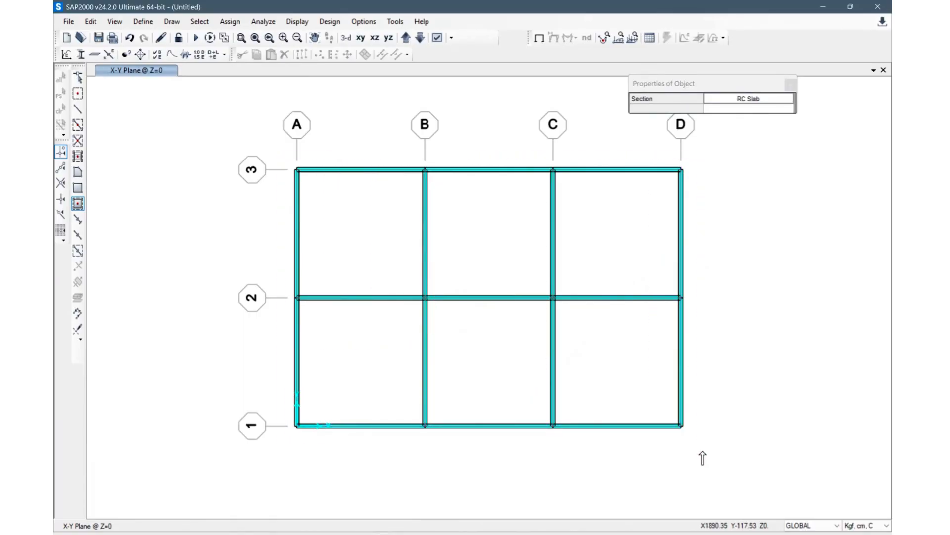
Step: Select the six floor slabs, switch units to Kgf, m, C, and assign a DEAD gravity load multiplier of 120 in Global Z
{"action": "left_click", "coordinate": [406, 39]}
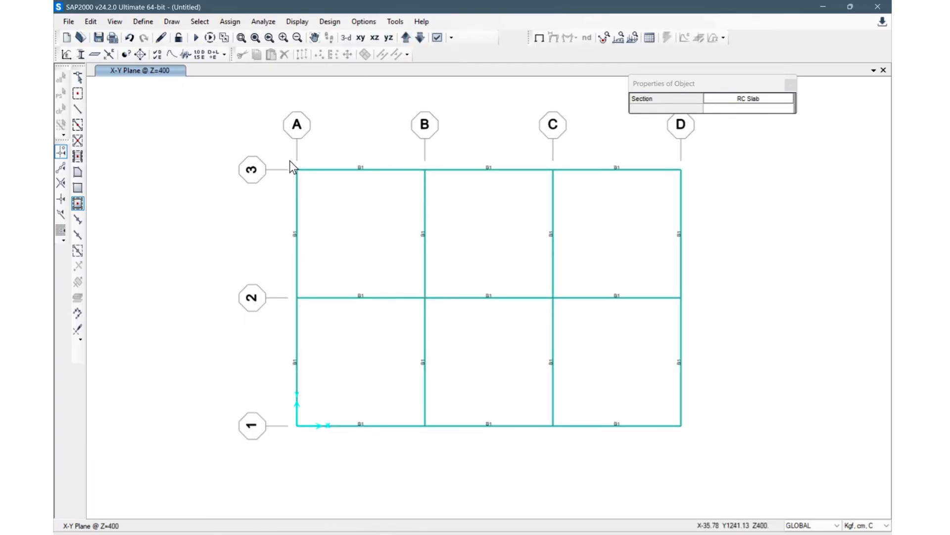
{"action": "left_click", "coordinate": [346, 39]}
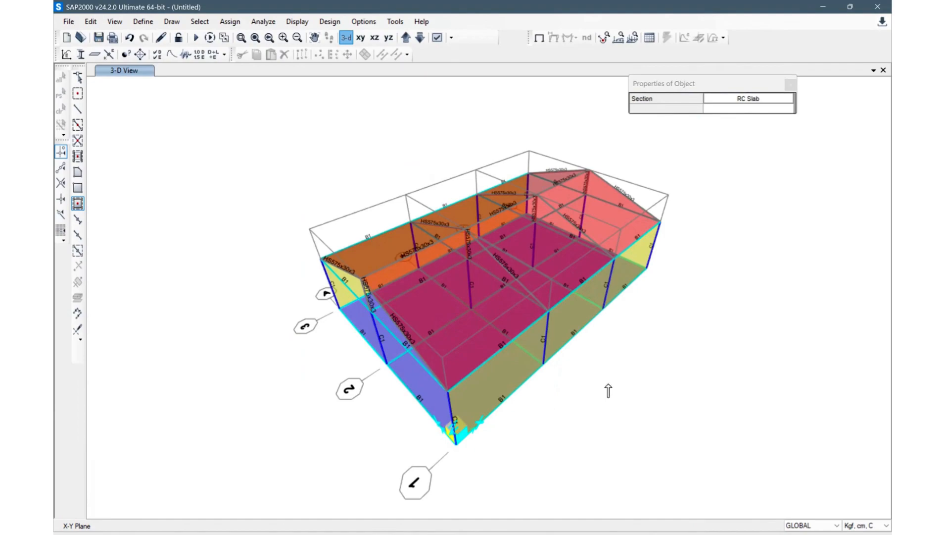
{"action": "middle_click_drag", "start_coordinate": [600, 393], "coordinate": [469, 377], "text": "shift"}
{"action": "left_click", "coordinate": [445, 379]}
{"action": "left_click", "coordinate": [445, 379]}
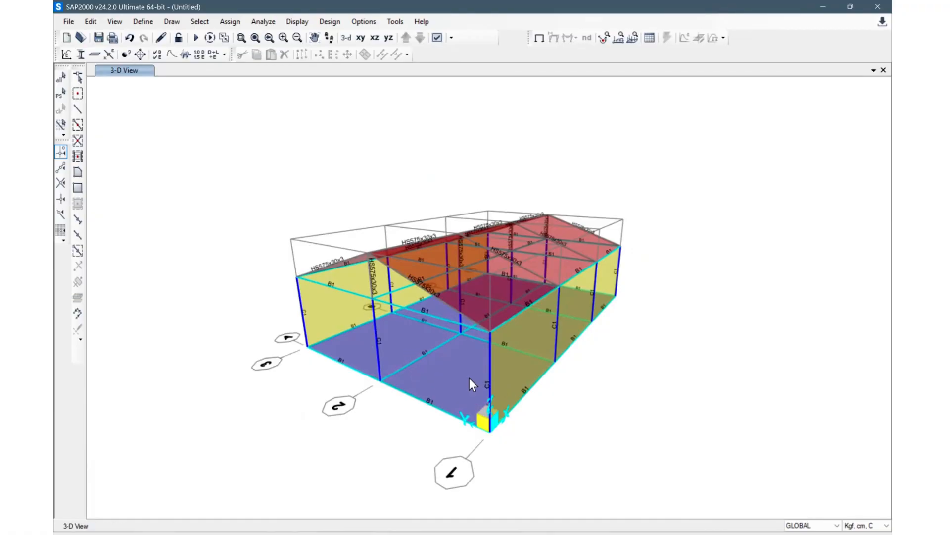
{"action": "left_click", "coordinate": [469, 378]}
{"action": "left_click", "coordinate": [400, 338]}
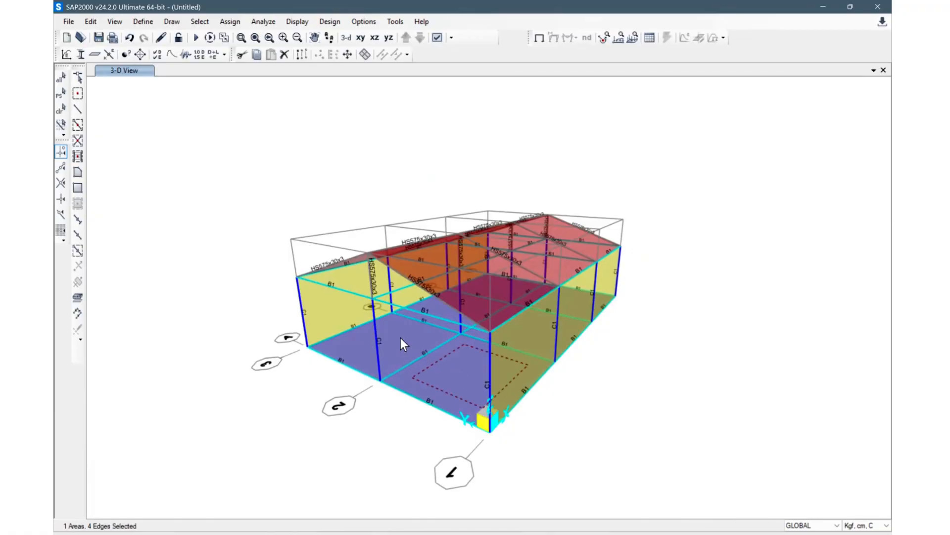
{"action": "middle_click_drag", "start_coordinate": [573, 406], "coordinate": [471, 331], "text": "shift"}
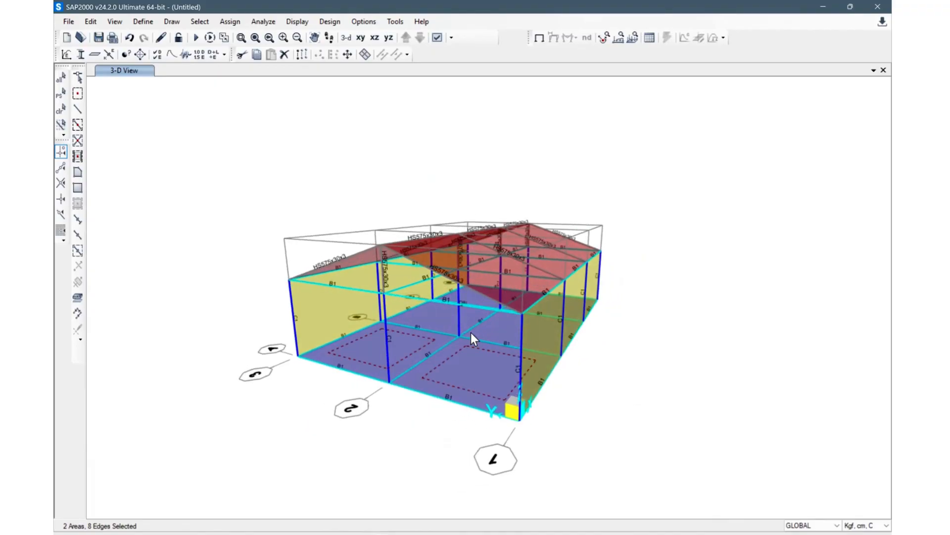
{"action": "left_click", "coordinate": [509, 330]}
{"action": "left_click", "coordinate": [477, 313]}
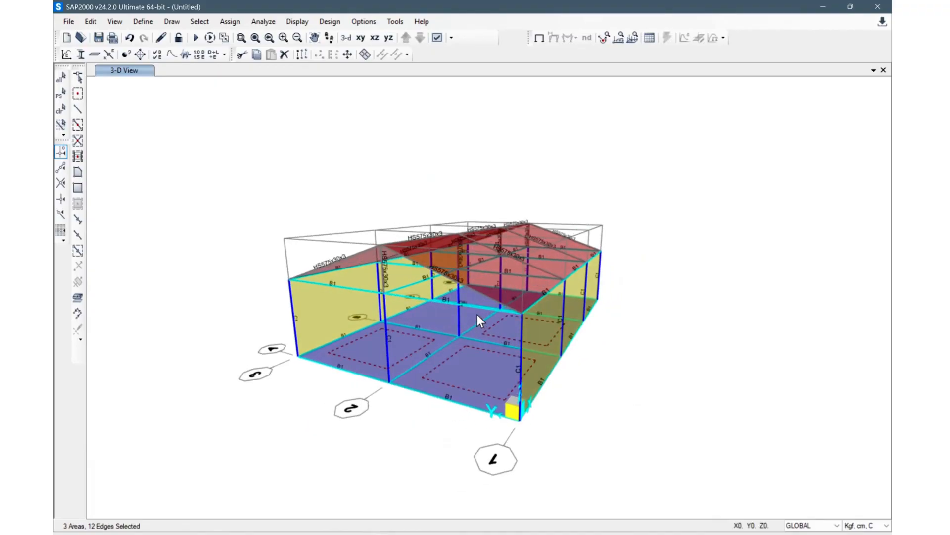
{"action": "scroll", "coordinate": [474, 337], "scroll_direction": "up", "scroll_amount": 3}
{"action": "middle_click_drag", "start_coordinate": [501, 316], "coordinate": [480, 281], "text": "shift"}
{"action": "left_click", "coordinate": [480, 280]}
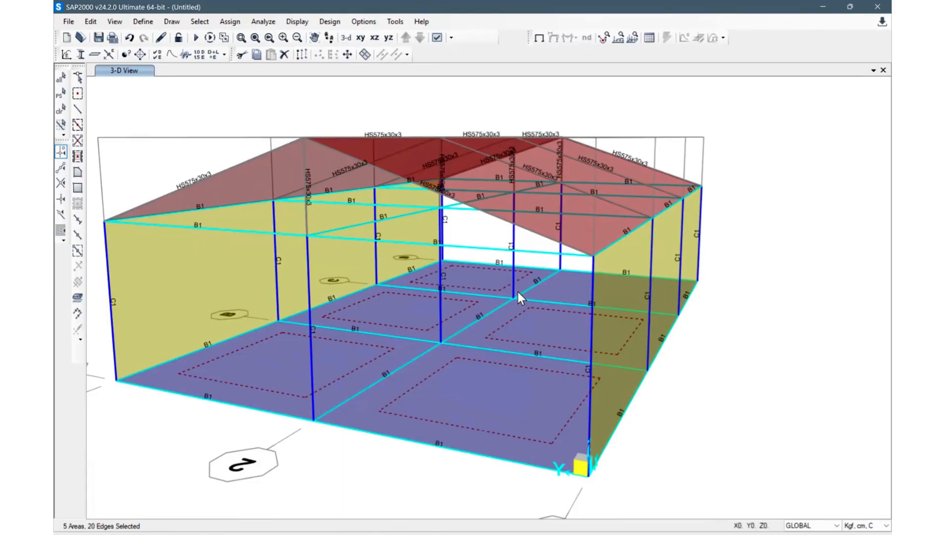
{"action": "left_click", "coordinate": [565, 287]}
{"action": "left_click", "coordinate": [863, 525]}
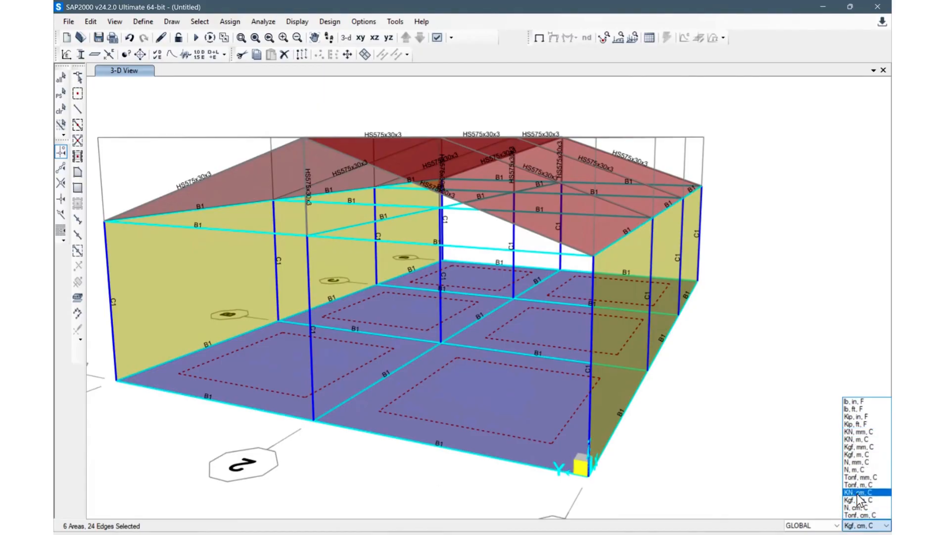
{"action": "left_click", "coordinate": [864, 455]}
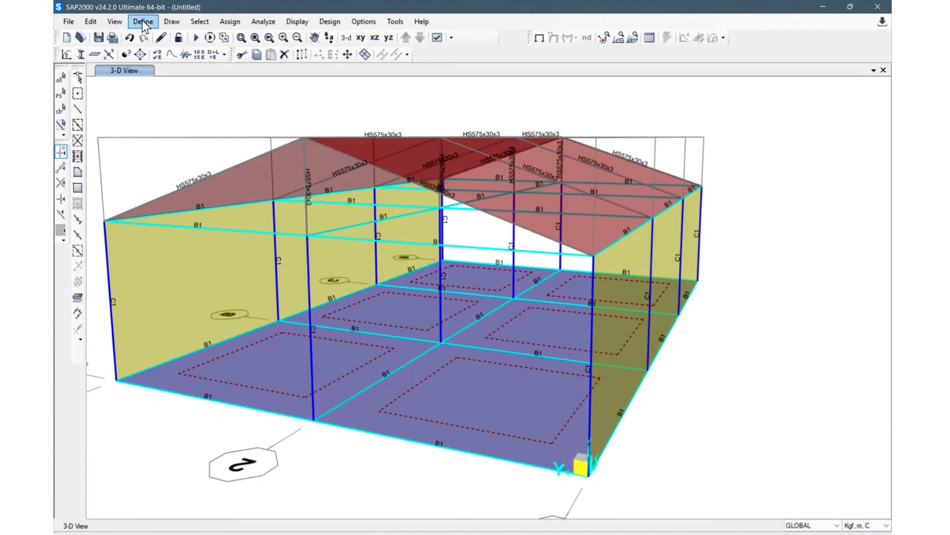
{"action": "left_click", "coordinate": [221, 23]}
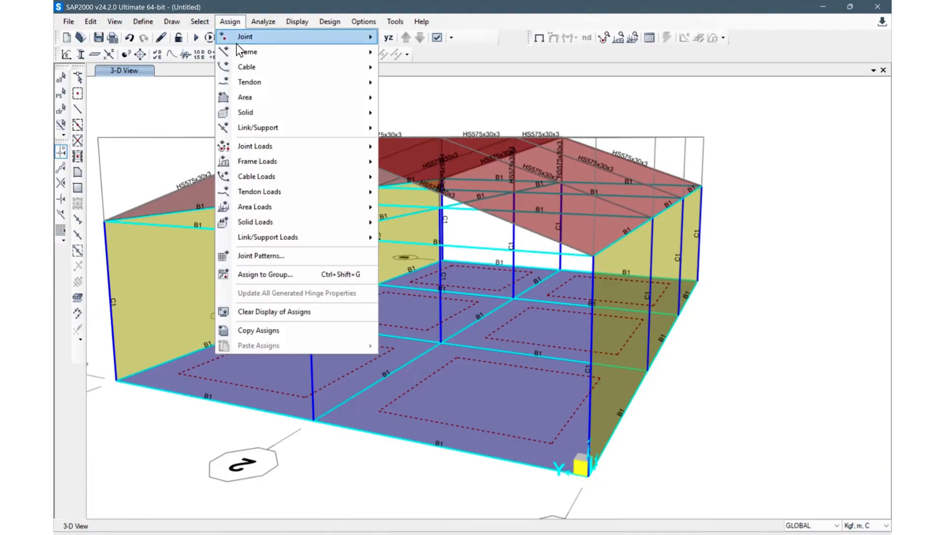
{"action": "mouse_move", "coordinate": [287, 206]}
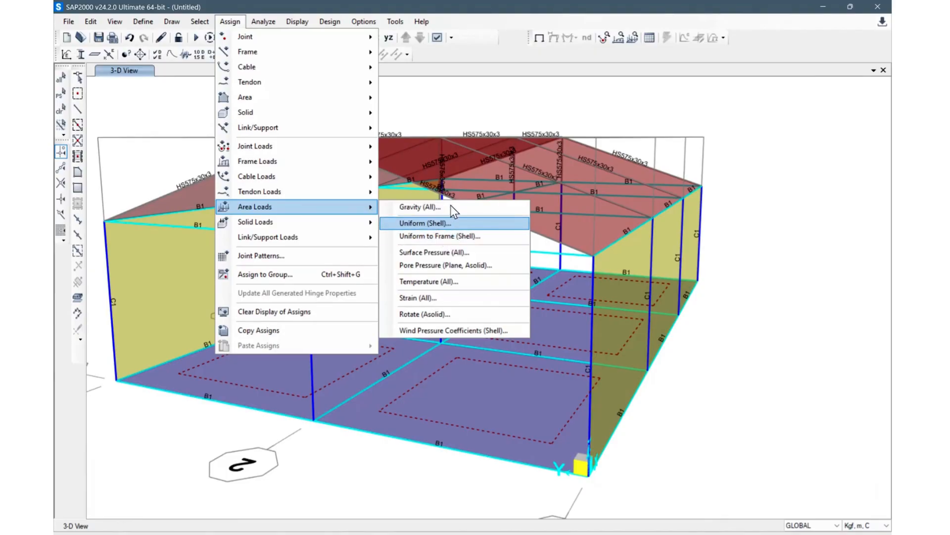
{"action": "left_click", "coordinate": [425, 207]}
{"action": "left_click_drag", "start_coordinate": [469, 148], "coordinate": [734, 83]}
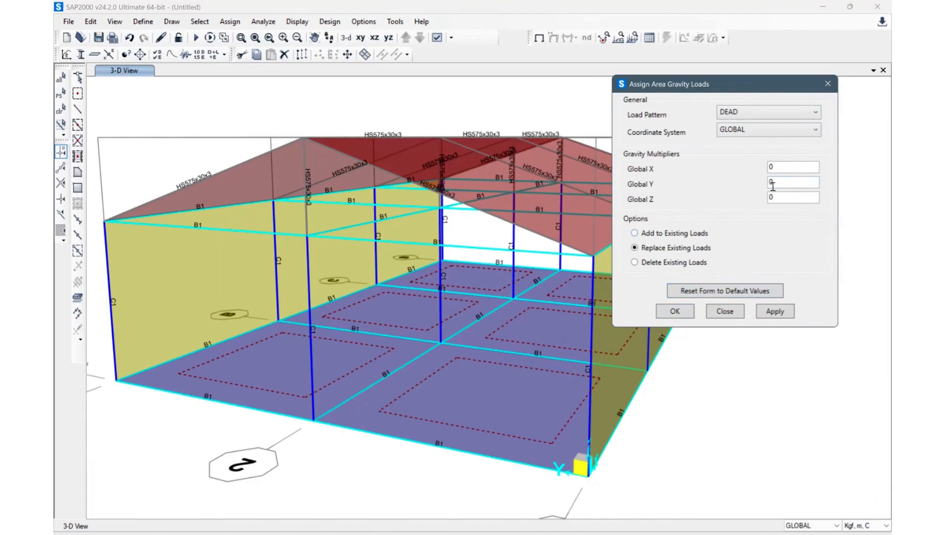
{"action": "double_click", "coordinate": [778, 197]}
{"action": "type", "text": "120"}
{"action": "left_click", "coordinate": [773, 312]}
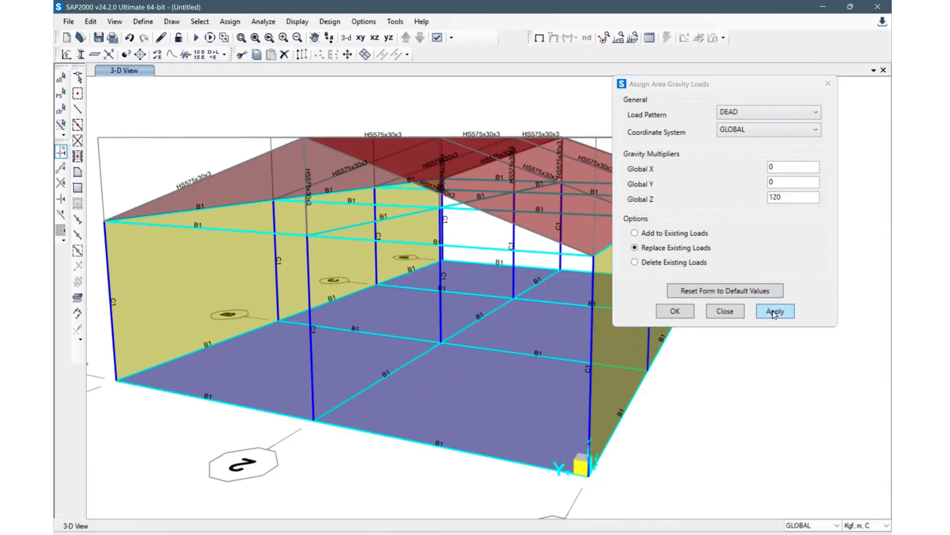
{"action": "left_click", "coordinate": [775, 312]}
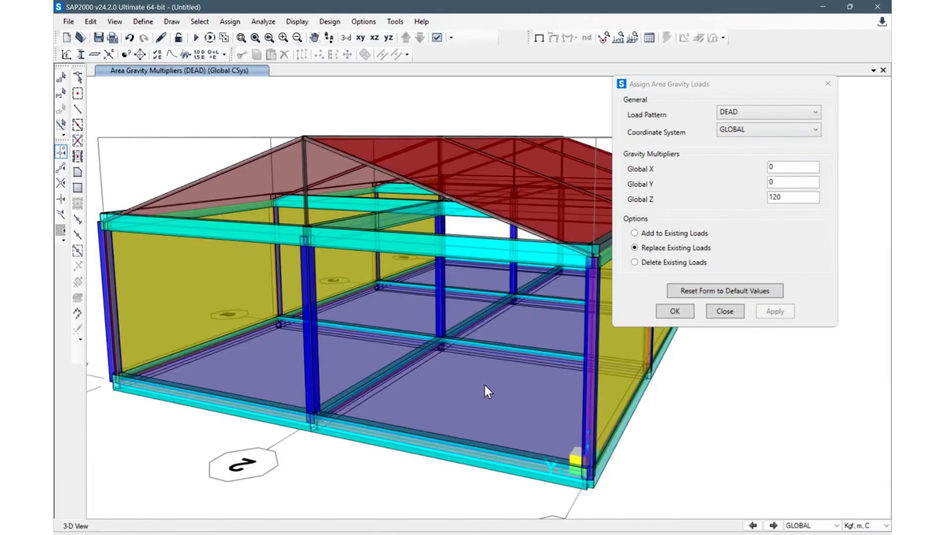
Step: Change the display options so the model is shown without extruded section views
{"action": "left_click", "coordinate": [436, 39]}
{"action": "left_click", "coordinate": [421, 118]}
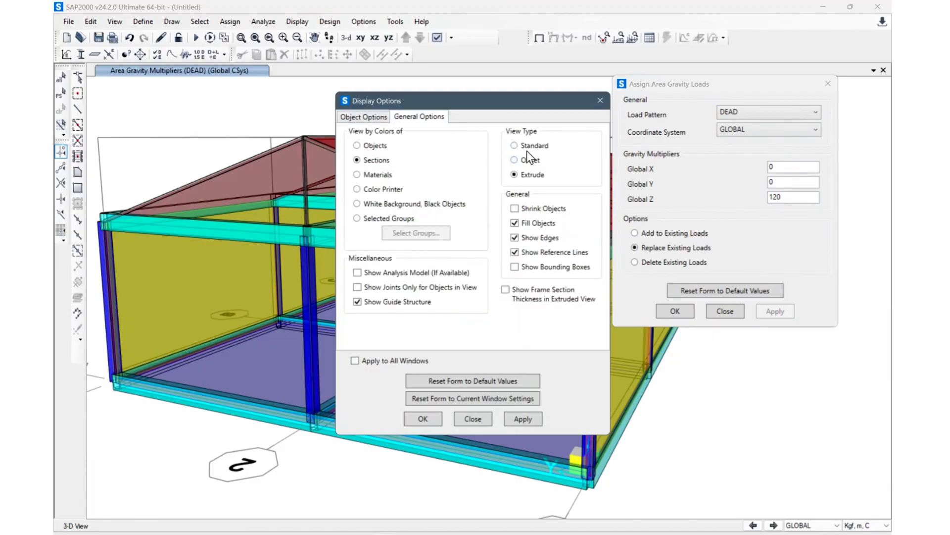
{"action": "left_click", "coordinate": [436, 419]}
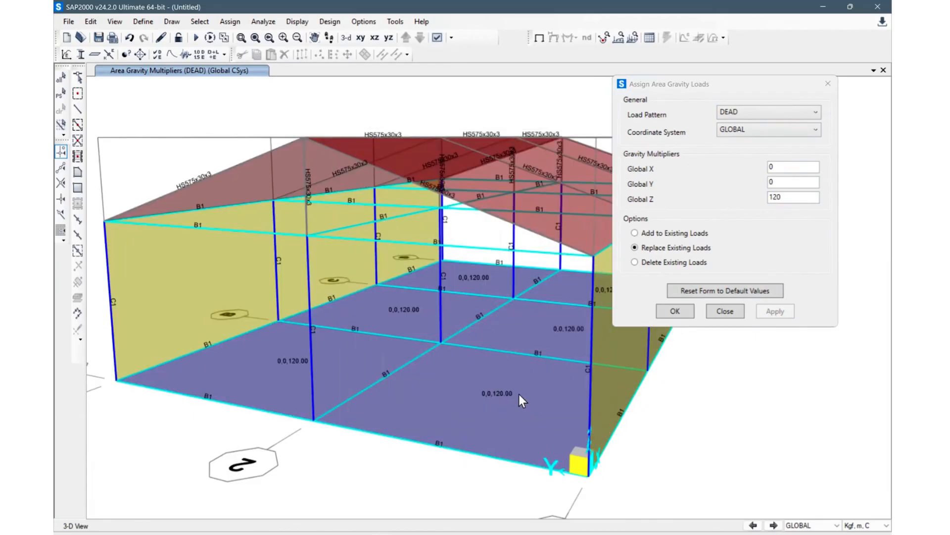
Step: Reselect the floor slabs and assign a LIVE gravity load multiplier of 200 in Global Z
{"action": "left_click", "coordinate": [795, 113]}
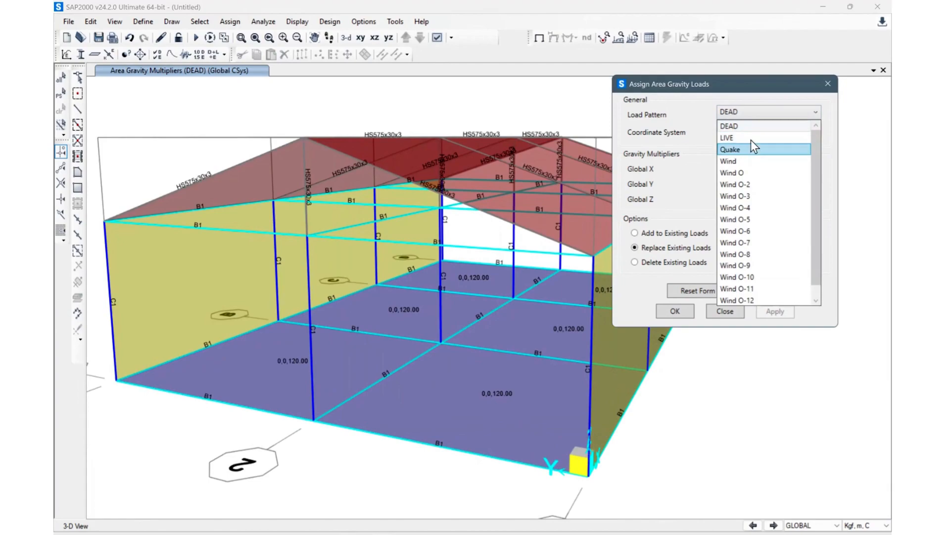
{"action": "left_click", "coordinate": [750, 140]}
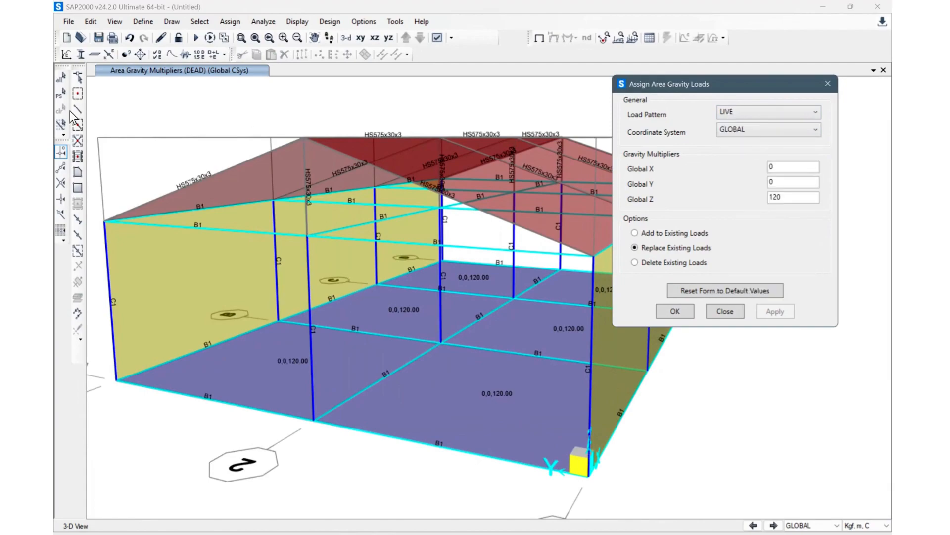
{"action": "left_click", "coordinate": [61, 96]}
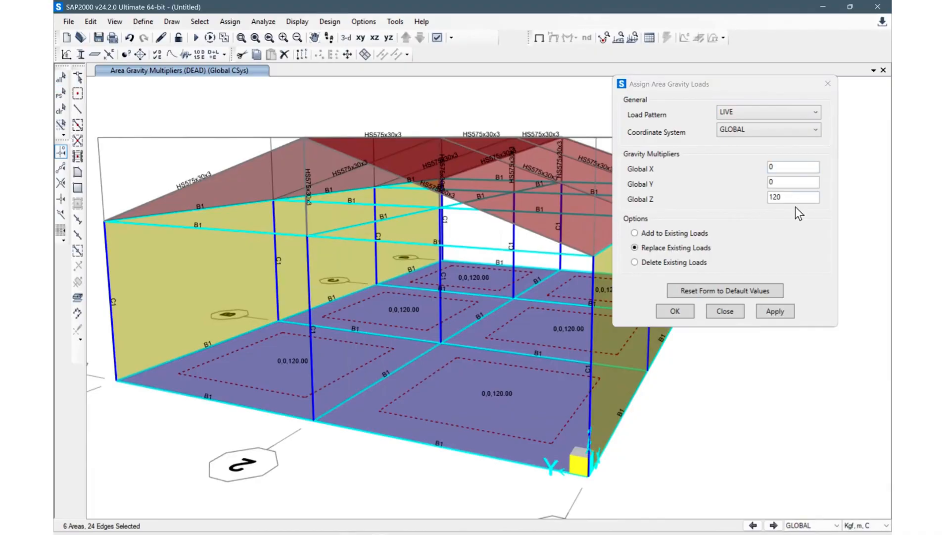
{"action": "left_click_drag", "start_coordinate": [780, 199], "coordinate": [740, 208]}
{"action": "type", "text": "200"}
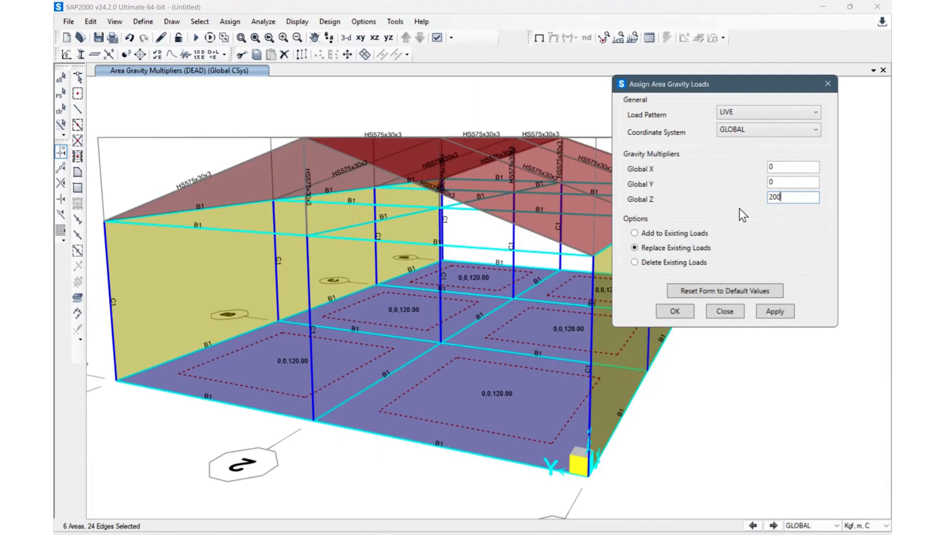
{"action": "left_click", "coordinate": [780, 309]}
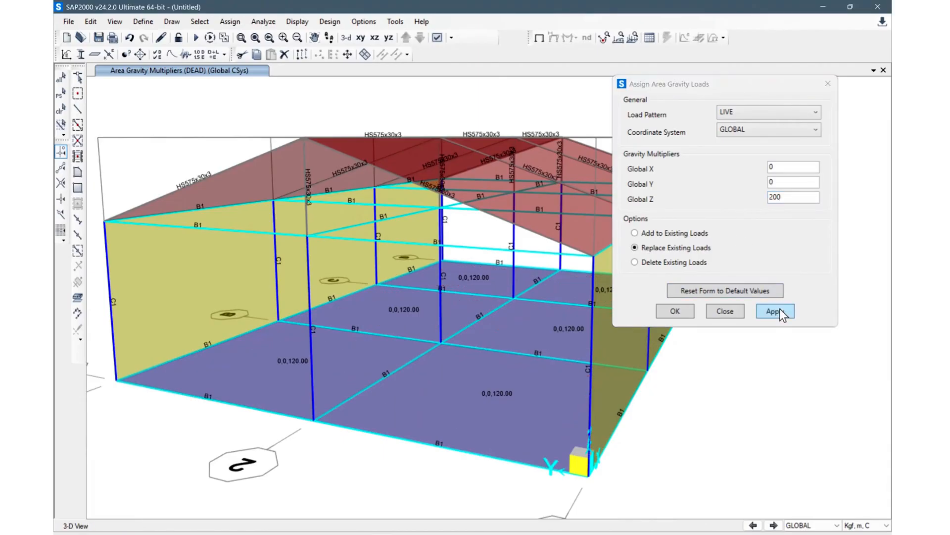
{"action": "left_click", "coordinate": [771, 311]}
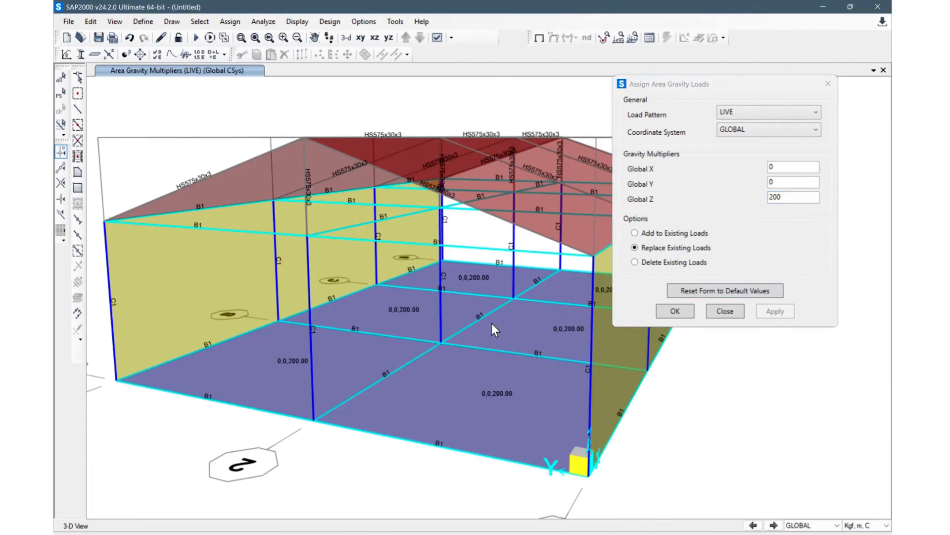
Step: Select the six roof sheet areas and assign a LIVE gravity load multiplier of 50 in Global Z, then close the dialog
{"action": "middle_click_drag", "start_coordinate": [417, 408], "coordinate": [299, 420]}
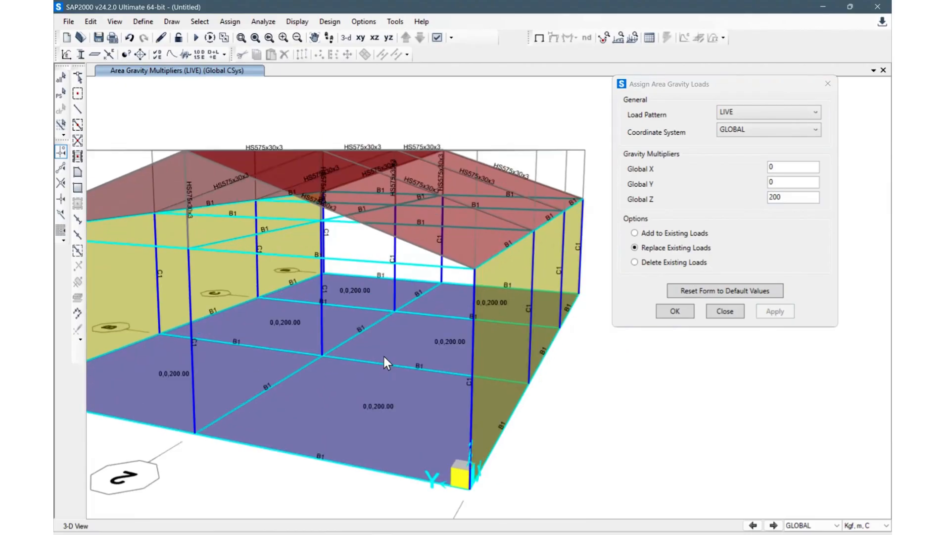
{"action": "middle_click_drag", "start_coordinate": [404, 187], "coordinate": [407, 274]}
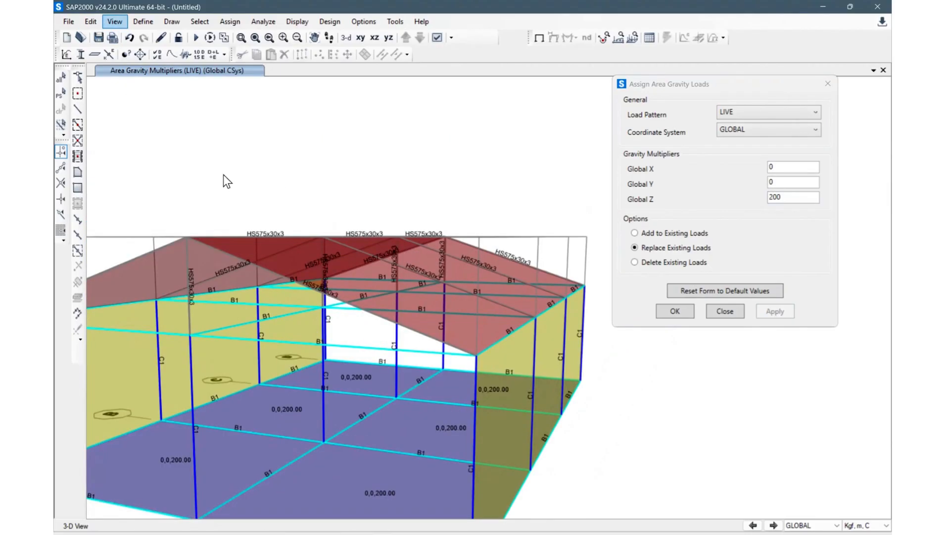
{"action": "left_click", "coordinate": [91, 22]}
{"action": "mouse_move", "coordinate": [112, 24]}
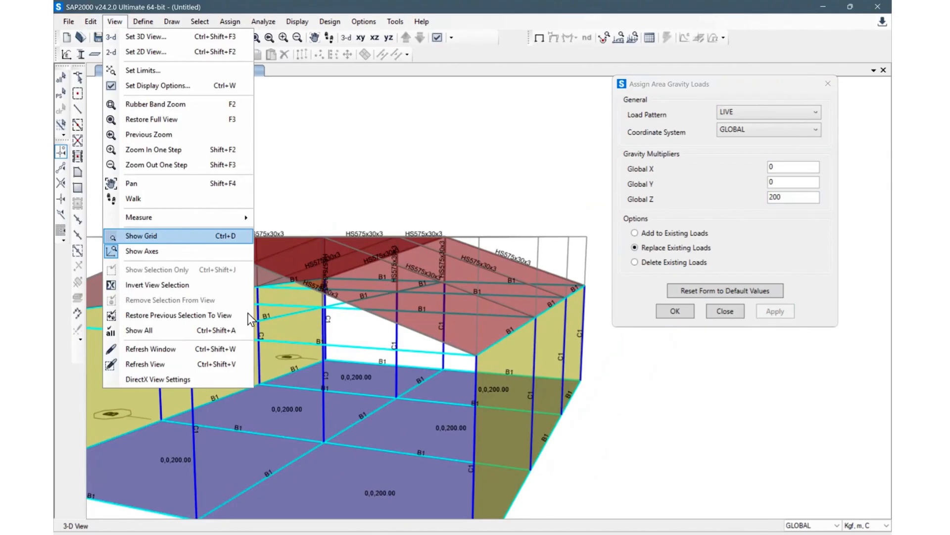
{"action": "left_click", "coordinate": [372, 166]}
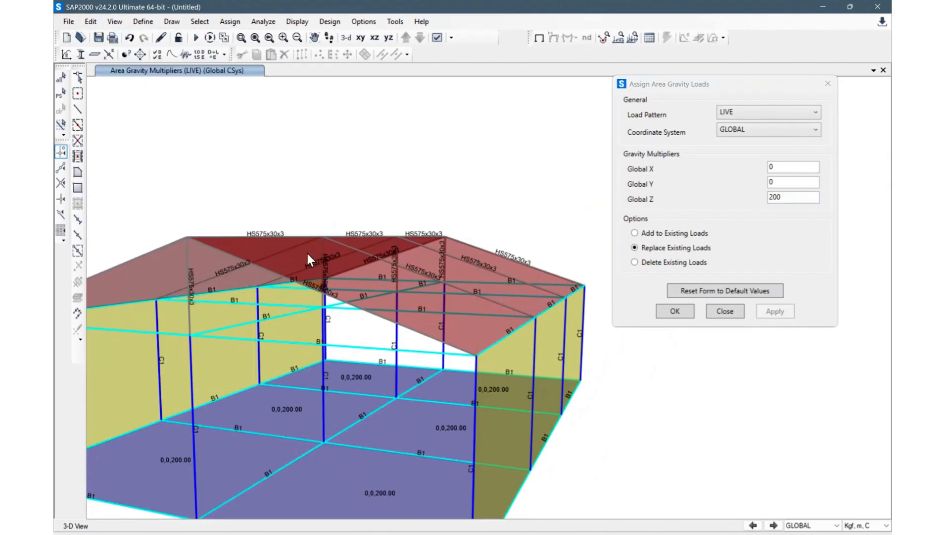
{"action": "middle_click_drag", "start_coordinate": [486, 190], "coordinate": [489, 210], "text": "shift"}
{"action": "left_click", "coordinate": [352, 287]}
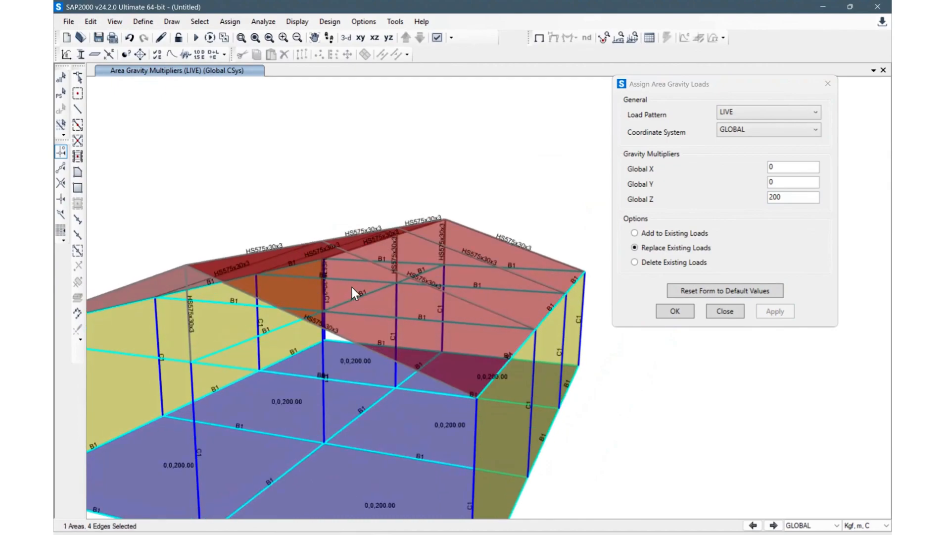
{"action": "left_click", "coordinate": [267, 254]}
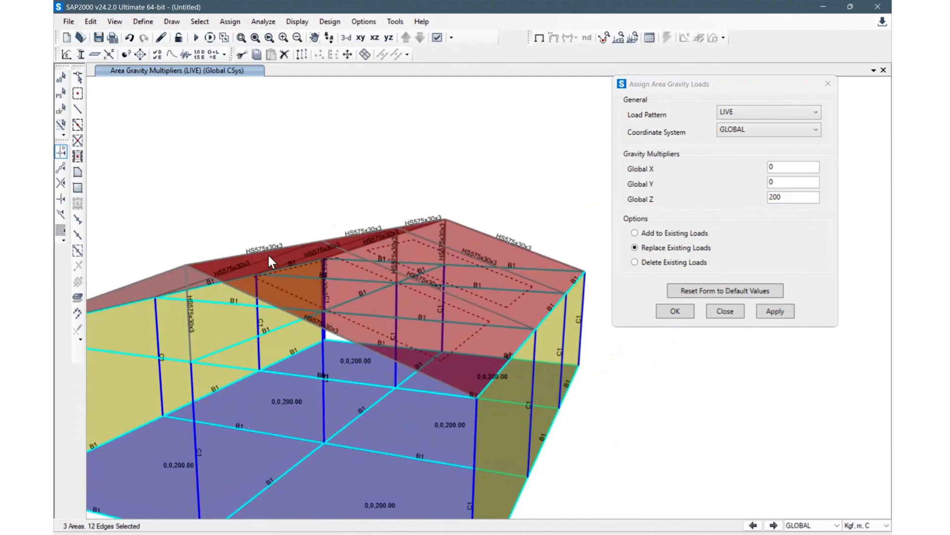
{"action": "mouse_move", "coordinate": [332, 254]}
{"action": "middle_mouse_down", "text": "shift"}
{"action": "mouse_move", "coordinate": [413, 268]}
{"action": "mouse_move", "coordinate": [492, 299]}
{"action": "mouse_move", "coordinate": [313, 257]}
{"action": "middle_mouse_up", "text": "shift"}
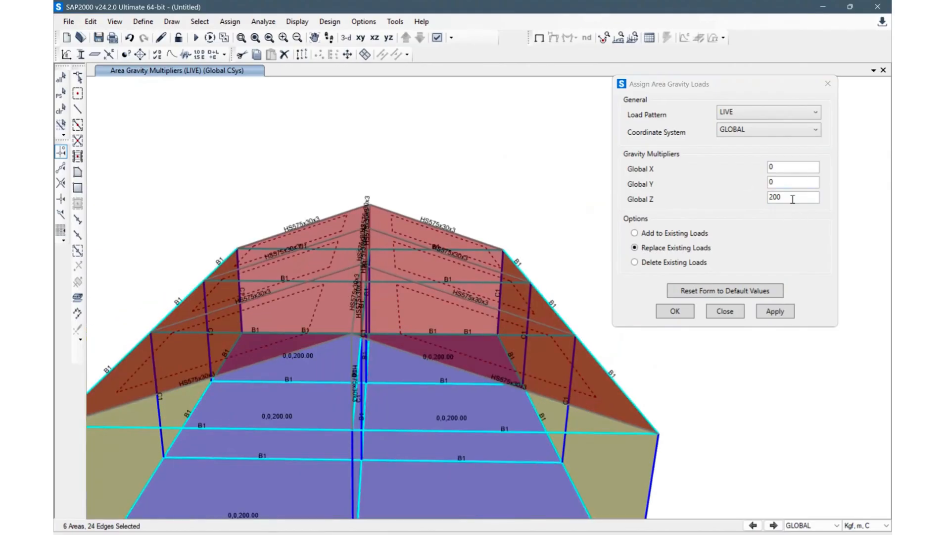
{"action": "double_click", "coordinate": [770, 198]}
{"action": "type", "text": "50"}
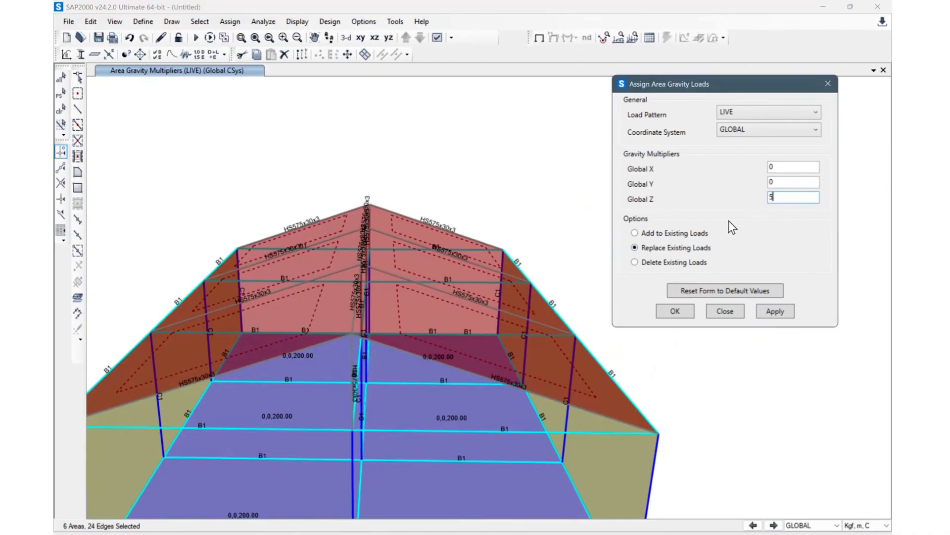
{"action": "left_click", "coordinate": [780, 317]}
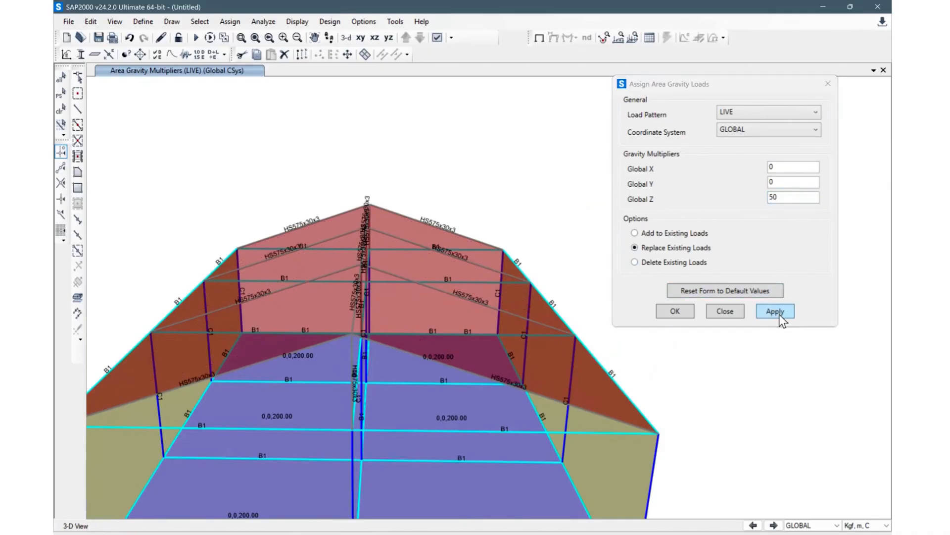
{"action": "left_click", "coordinate": [731, 314]}
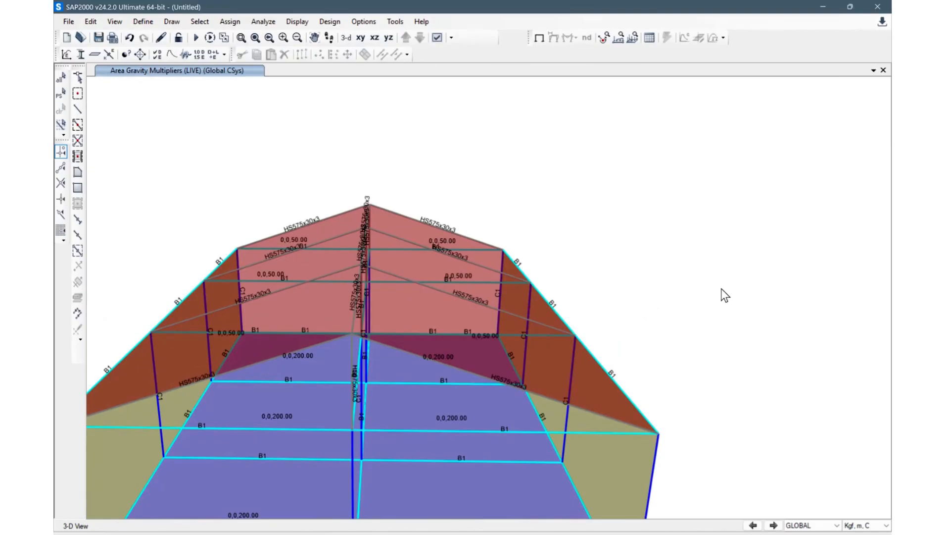
{"action": "scroll", "coordinate": [721, 288], "scroll_direction": "down", "scroll_amount": 3}
{"action": "middle_click_drag", "start_coordinate": [705, 305], "coordinate": [592, 305], "text": "shift"}
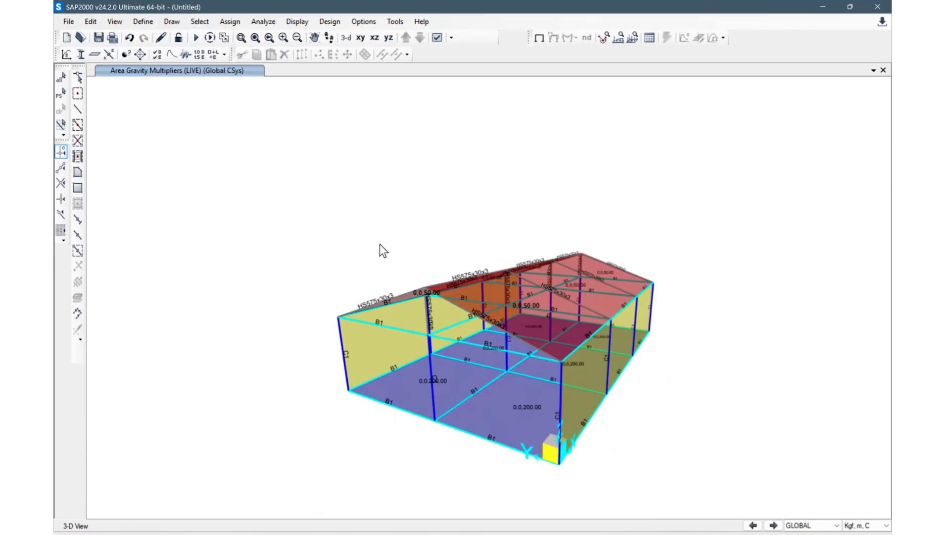
Step: Open the load pattern definitions and browse the list of defined load patterns
{"action": "middle_click_drag", "start_coordinate": [320, 295], "coordinate": [729, 297], "text": "shift"}
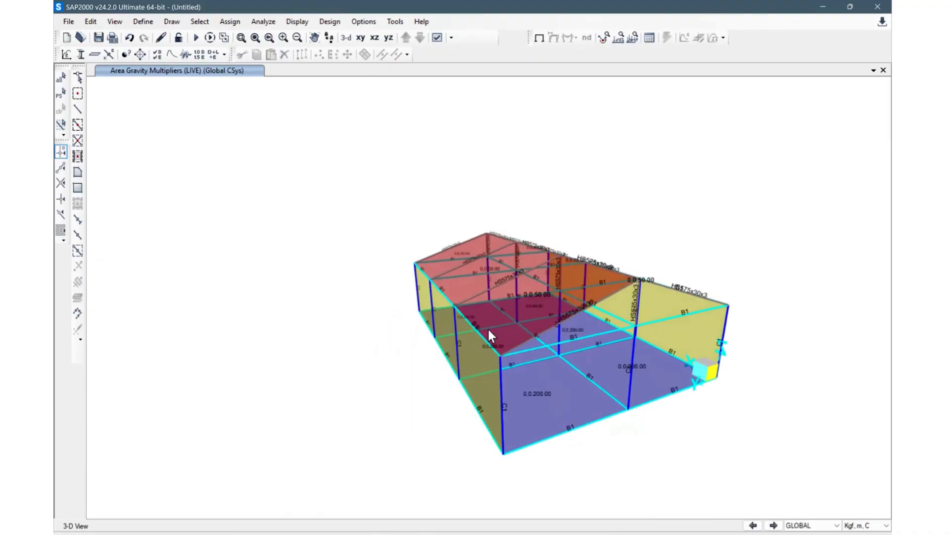
{"action": "left_click", "coordinate": [143, 22]}
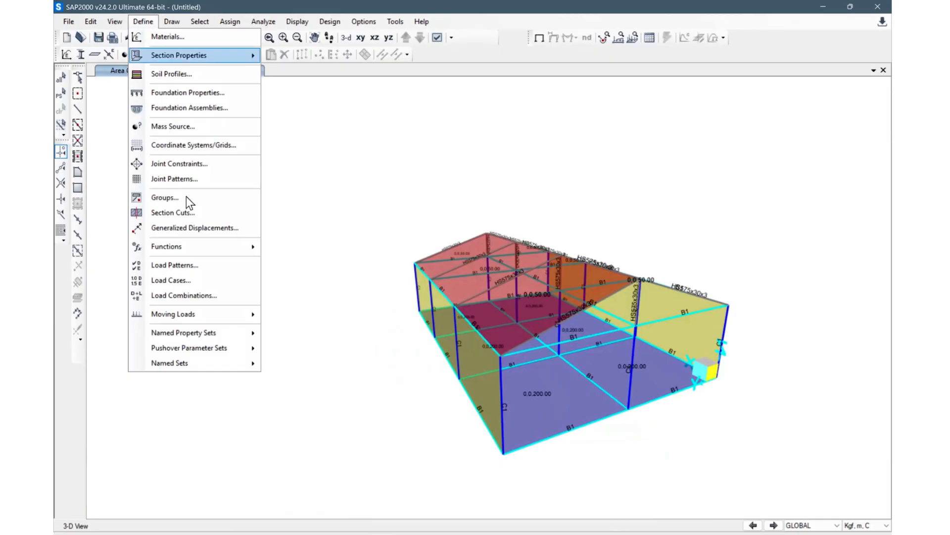
{"action": "left_click", "coordinate": [191, 269]}
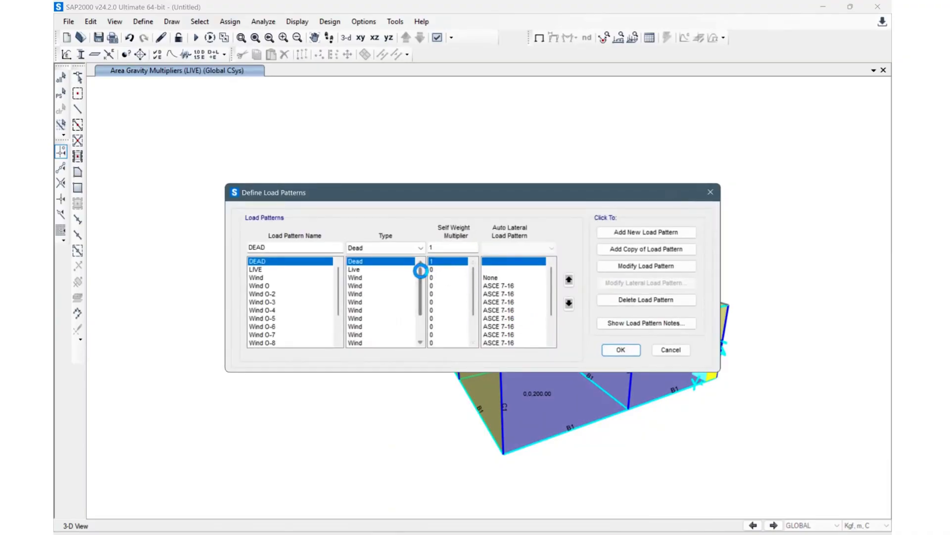
{"action": "left_click", "coordinate": [292, 247]}
{"action": "scroll", "coordinate": [292, 319], "scroll_direction": "down", "scroll_amount": 3}
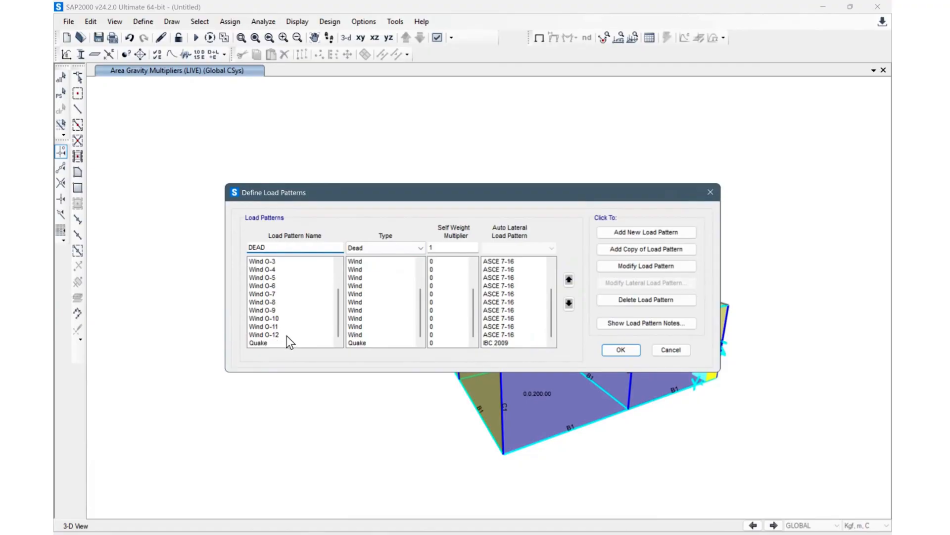
{"action": "scroll", "coordinate": [294, 339], "scroll_direction": "up", "scroll_amount": 3}
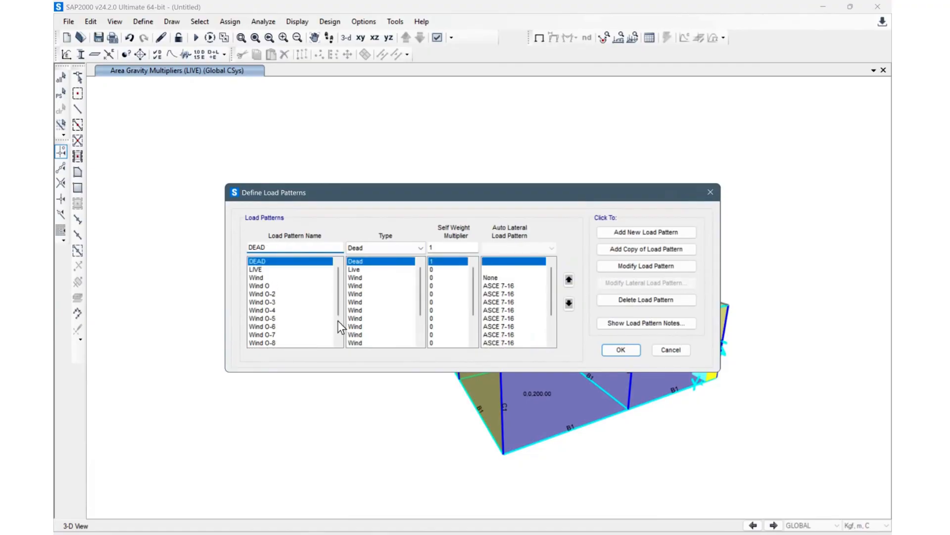
{"action": "scroll", "coordinate": [289, 315], "scroll_direction": "down", "scroll_amount": 1}
{"action": "scroll", "coordinate": [289, 315], "scroll_direction": "down", "scroll_amount": 2}
{"action": "scroll", "coordinate": [303, 307], "scroll_direction": "up", "scroll_amount": 3}
Step: Modify the Wind 0 lateral load pattern to take exposure from frame and area objects, then confirm both dialogs
{"action": "left_click", "coordinate": [280, 286]}
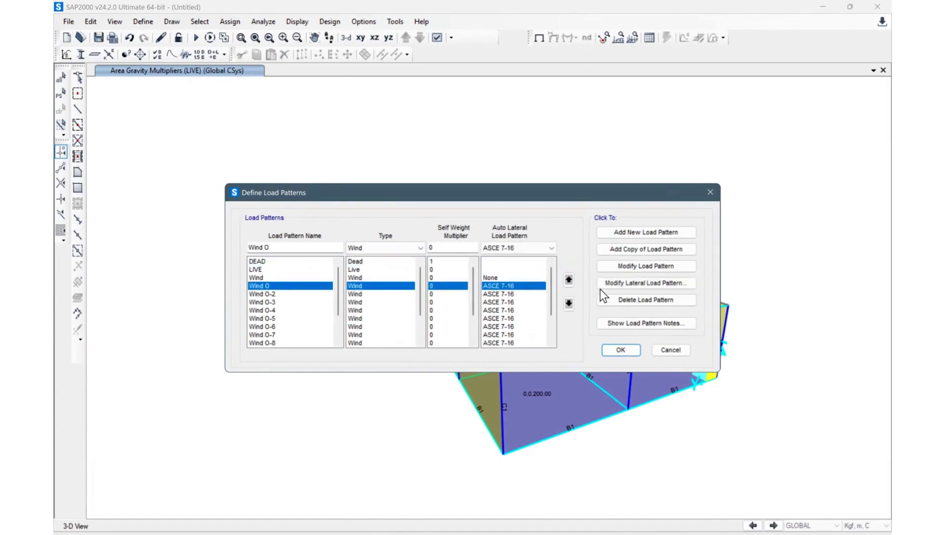
{"action": "left_click", "coordinate": [645, 284]}
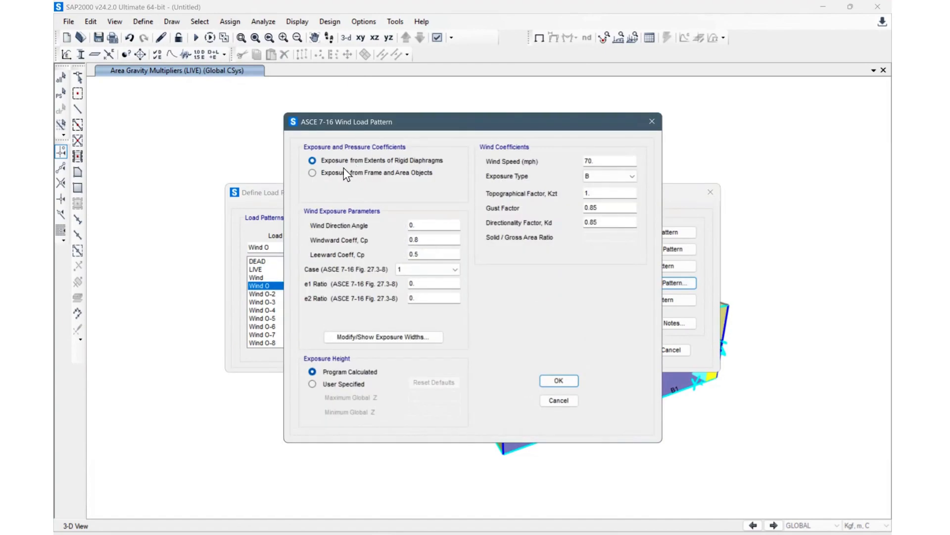
{"action": "left_click", "coordinate": [337, 173]}
{"action": "left_click", "coordinate": [345, 178]}
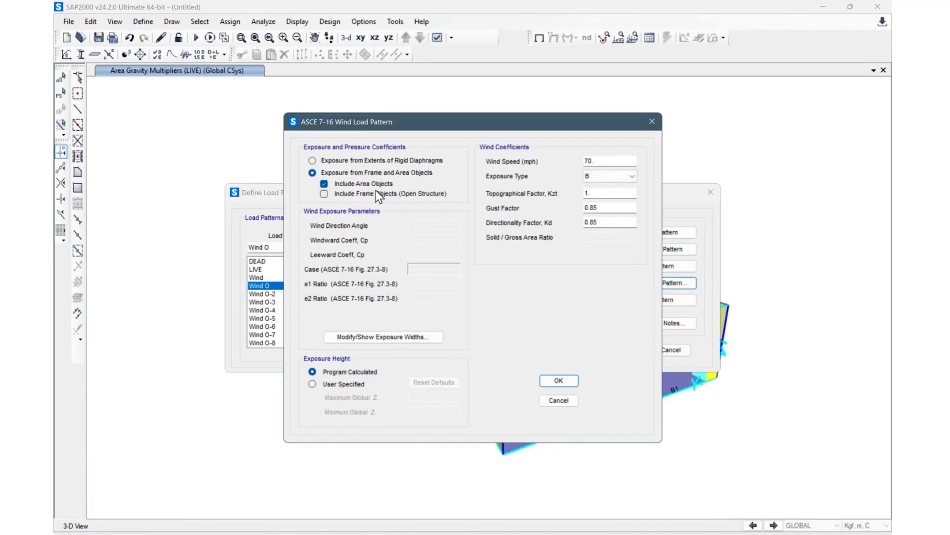
{"action": "left_click", "coordinate": [324, 194]}
{"action": "left_click", "coordinate": [324, 194]}
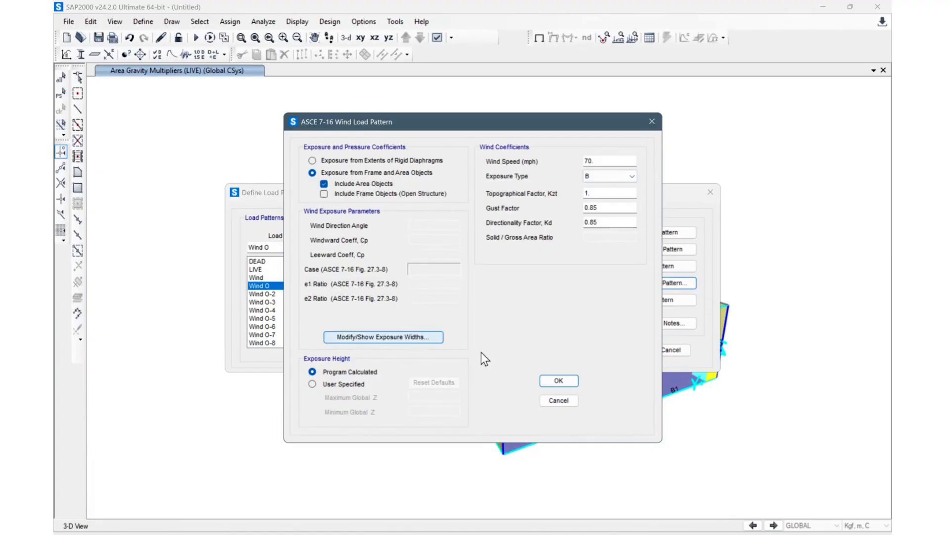
{"action": "left_click", "coordinate": [559, 381]}
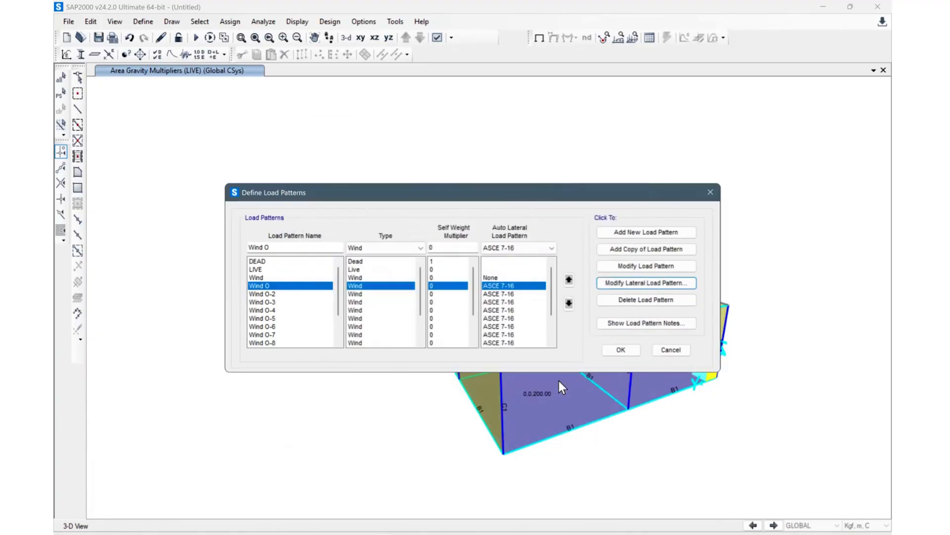
{"action": "left_click", "coordinate": [619, 348]}
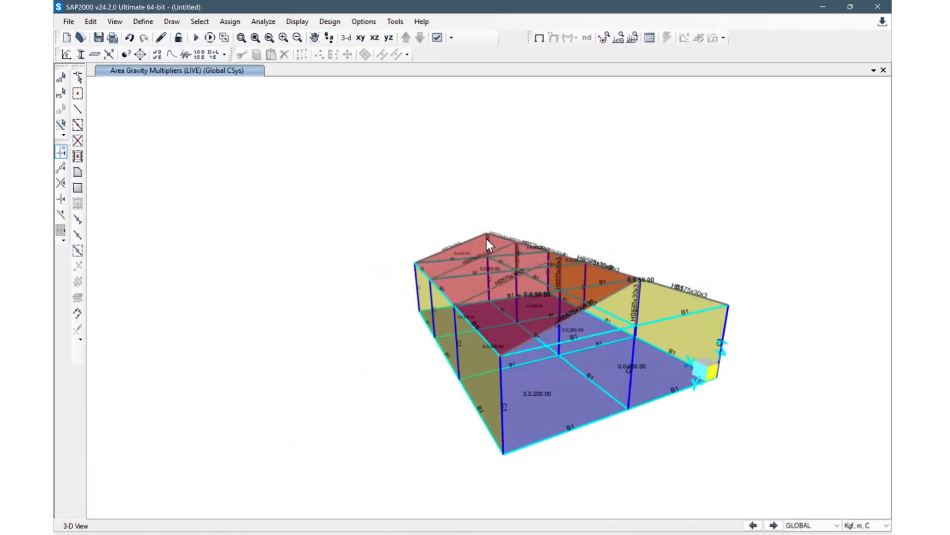
Step: Select the three wall areas on one long side of the building
{"action": "middle_click_drag", "start_coordinate": [671, 403], "coordinate": [807, 331], "text": "shift"}
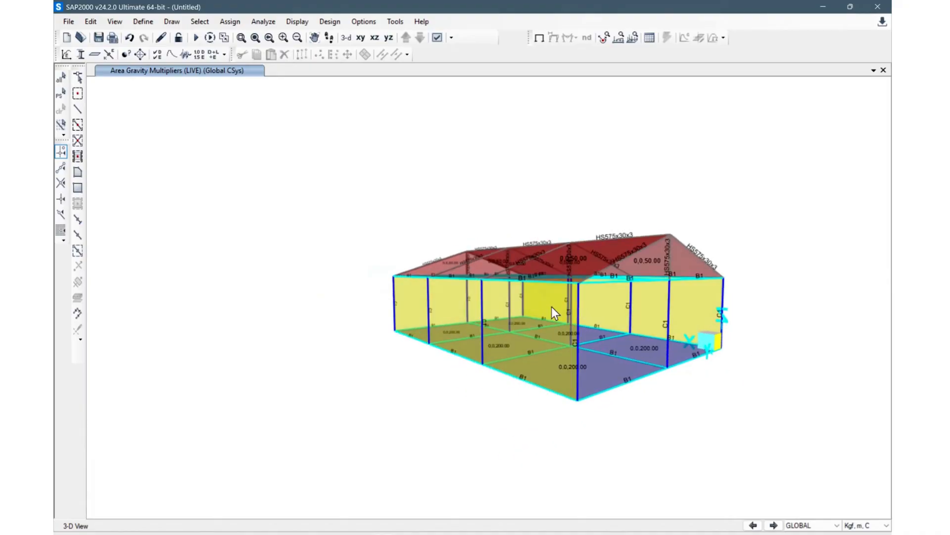
{"action": "left_click", "coordinate": [497, 310]}
{"action": "middle_click_drag", "start_coordinate": [643, 414], "coordinate": [438, 305], "text": "shift"}
{"action": "left_click", "coordinate": [438, 305]}
{"action": "left_click", "coordinate": [411, 292]}
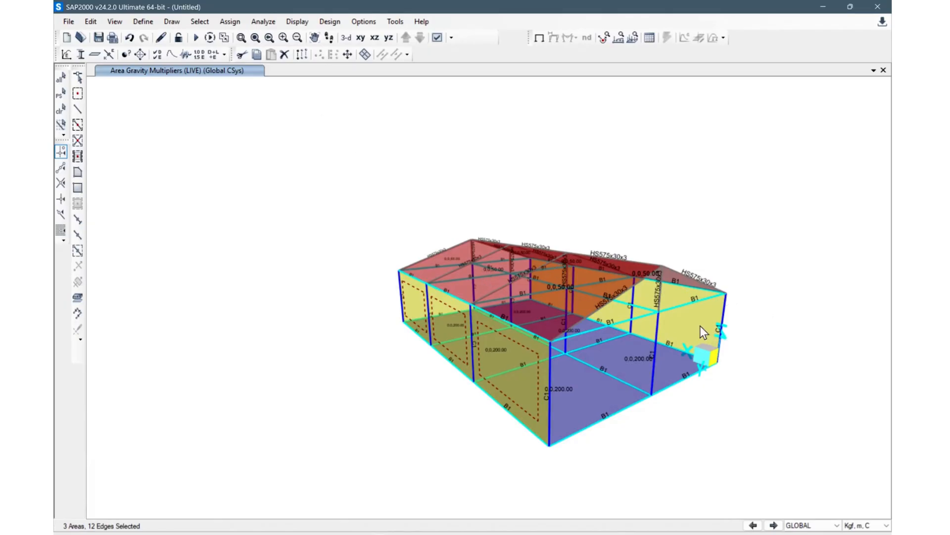
{"action": "middle_click_drag", "start_coordinate": [703, 373], "coordinate": [695, 375], "text": "shift"}
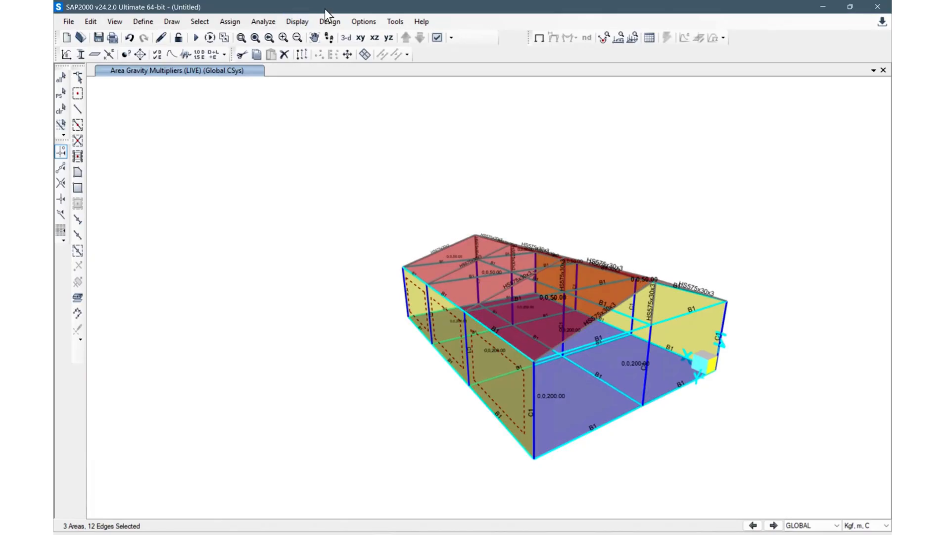
Step: Show the area local axes in the model view through the display options
{"action": "left_click", "coordinate": [436, 38]}
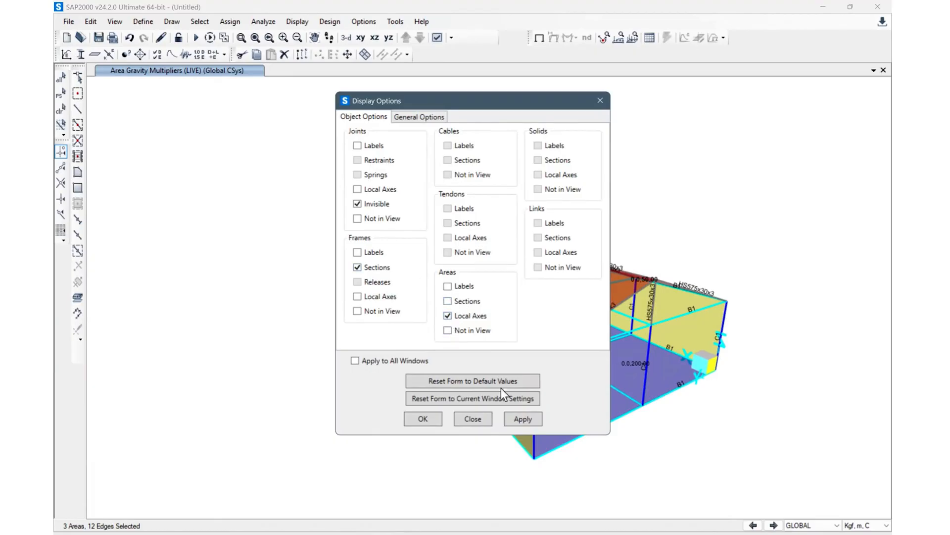
{"action": "left_click", "coordinate": [521, 417]}
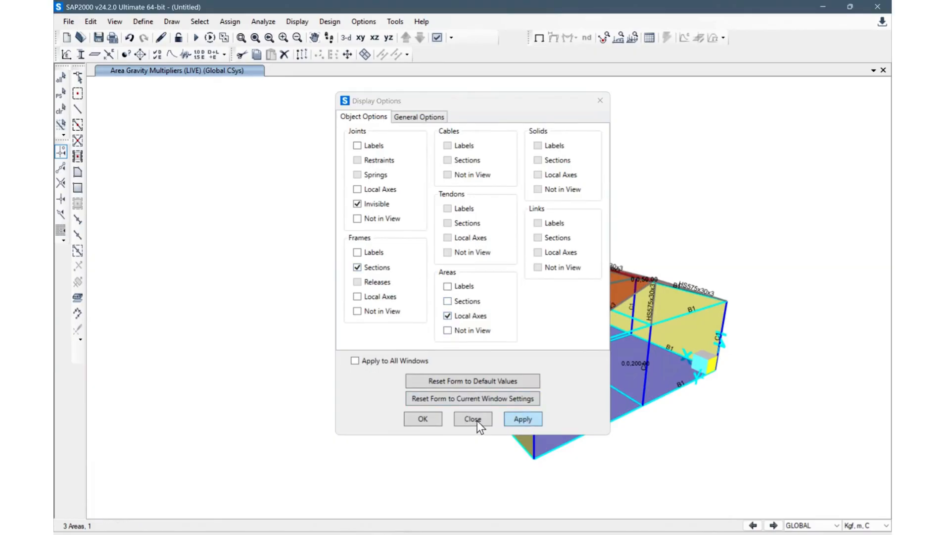
{"action": "left_click", "coordinate": [476, 419]}
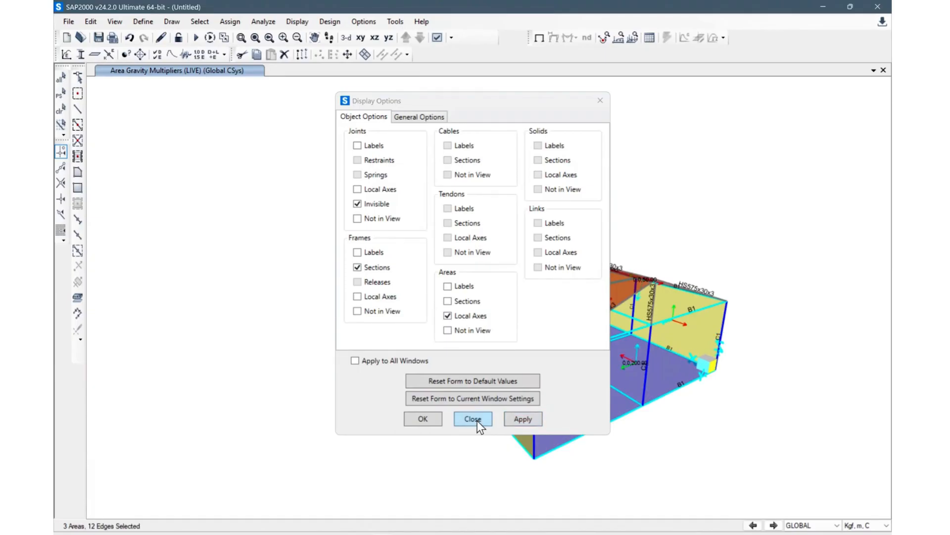
Step: Open the wind pressure coefficient assignment for the selected walls and choose the Wind 0 load pattern
{"action": "middle_click_drag", "start_coordinate": [665, 223], "coordinate": [616, 174], "text": "shift"}
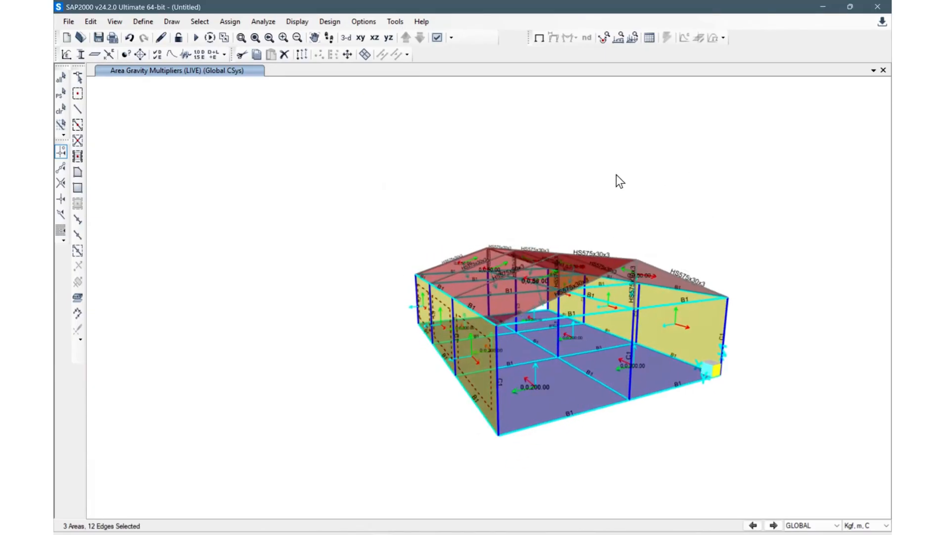
{"action": "scroll", "coordinate": [402, 250], "scroll_direction": "up", "scroll_amount": 3}
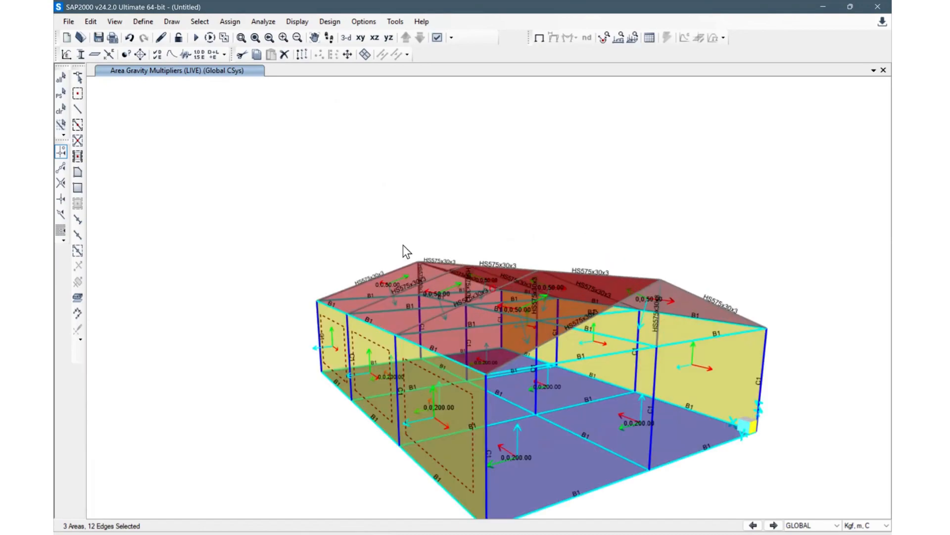
{"action": "scroll", "coordinate": [435, 254], "scroll_direction": "down", "scroll_amount": 4}
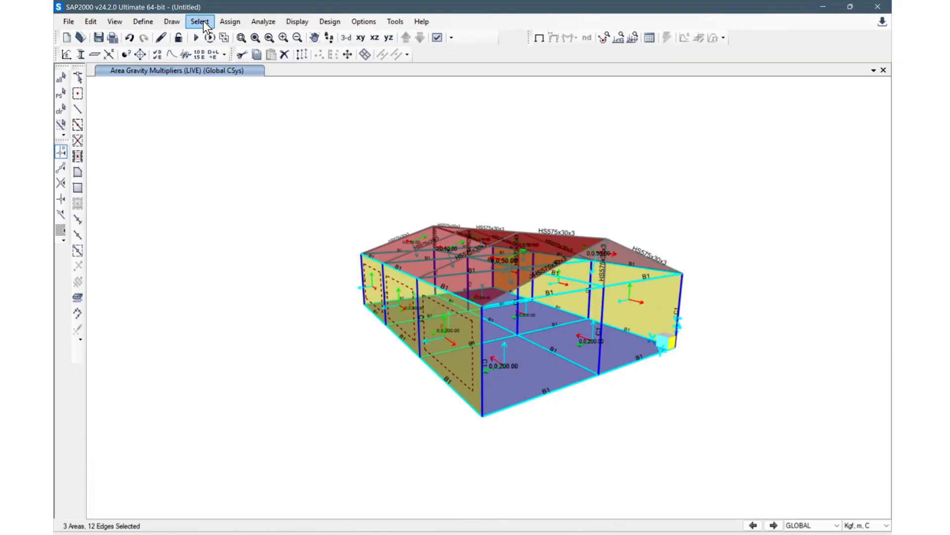
{"action": "left_click", "coordinate": [235, 21]}
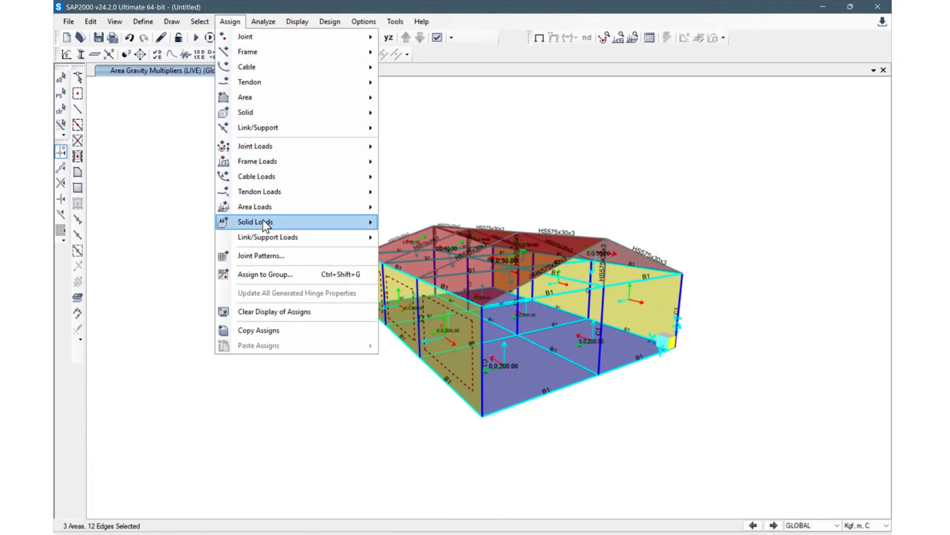
{"action": "mouse_move", "coordinate": [276, 208]}
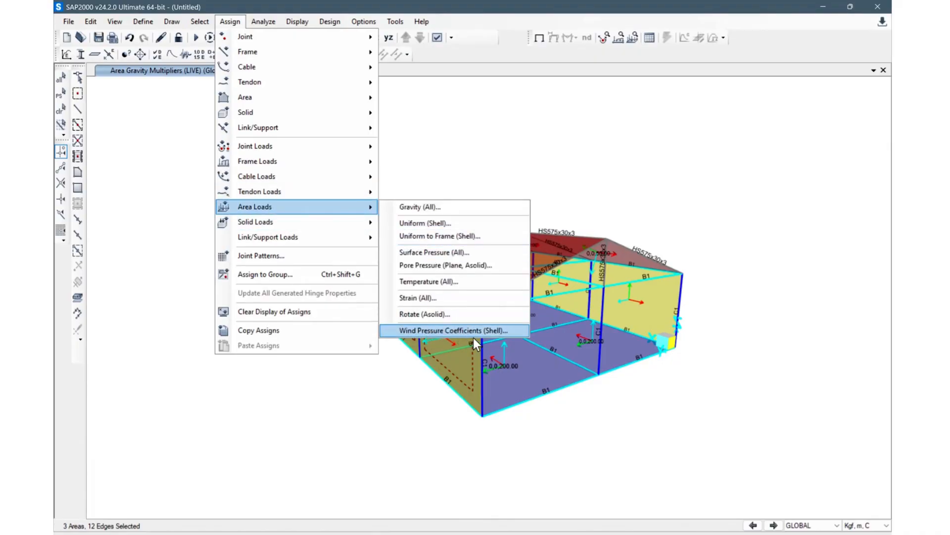
{"action": "left_click", "coordinate": [484, 329]}
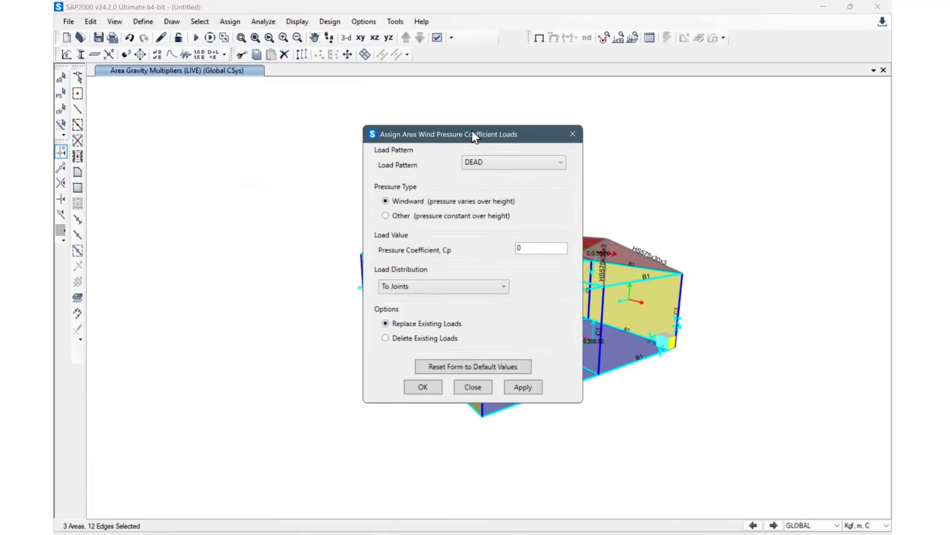
{"action": "left_click_drag", "start_coordinate": [490, 131], "coordinate": [225, 94]}
{"action": "left_click", "coordinate": [264, 126]}
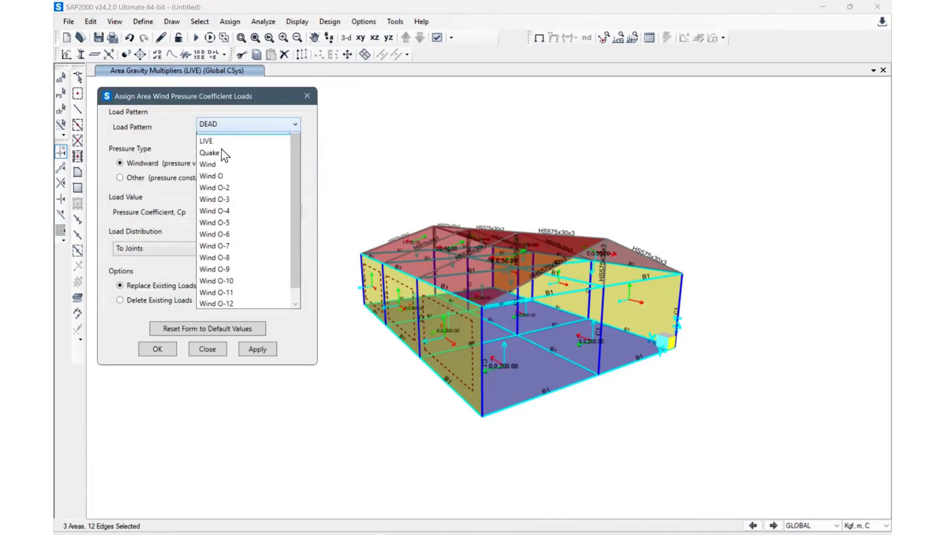
{"action": "left_click", "coordinate": [233, 185]}
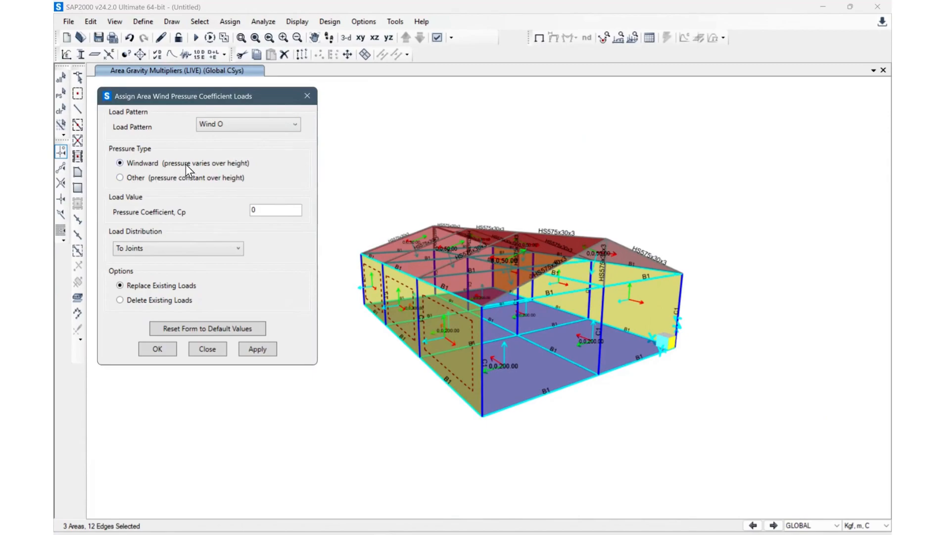
Step: Set the pressure coefficient Cp to 0.8 and the load distribution to To Frames - One-Way
{"action": "double_click", "coordinate": [269, 210]}
{"action": "type", "text": "0.8"}
{"action": "left_click", "coordinate": [195, 249]}
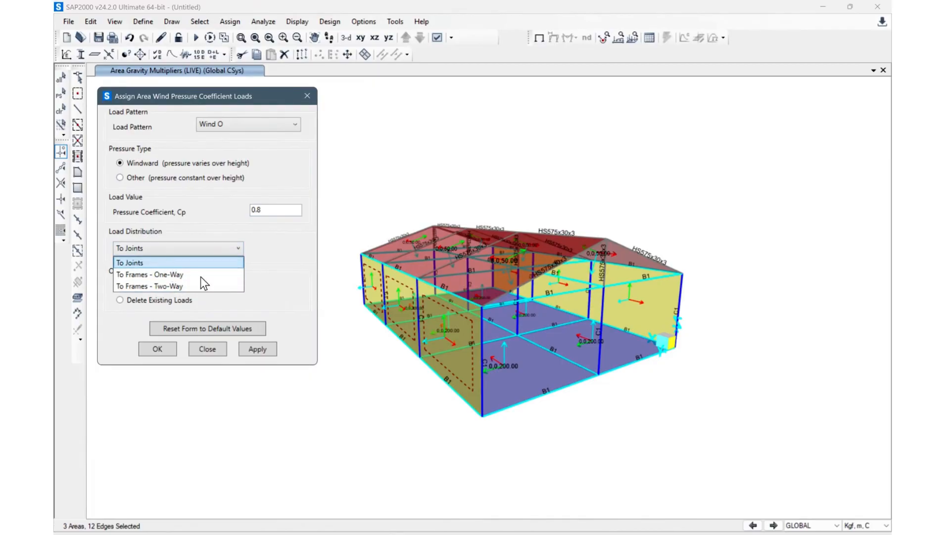
{"action": "left_click", "coordinate": [198, 248]}
{"action": "left_click", "coordinate": [201, 252]}
{"action": "left_click", "coordinate": [200, 249]}
{"action": "left_click", "coordinate": [177, 248]}
{"action": "left_click", "coordinate": [154, 262]}
{"action": "left_click", "coordinate": [184, 249]}
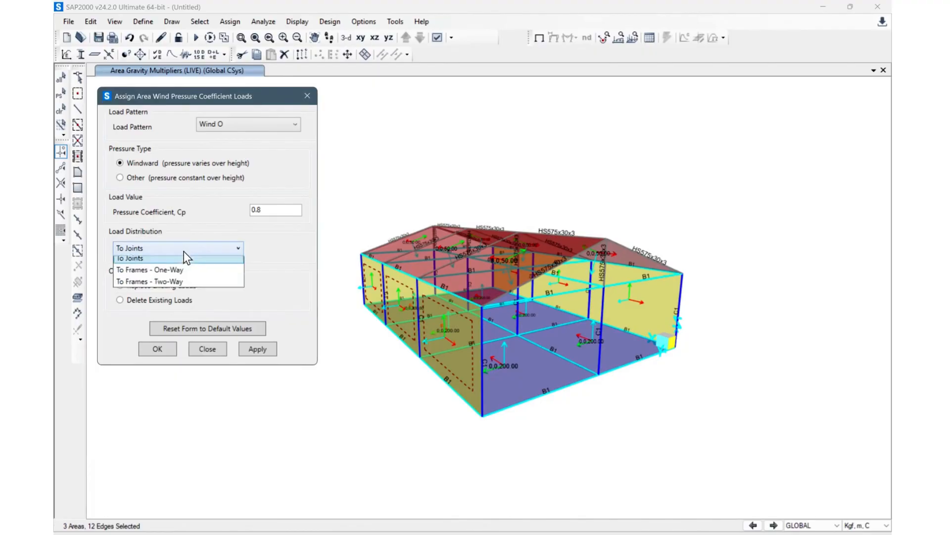
{"action": "left_click", "coordinate": [174, 286]}
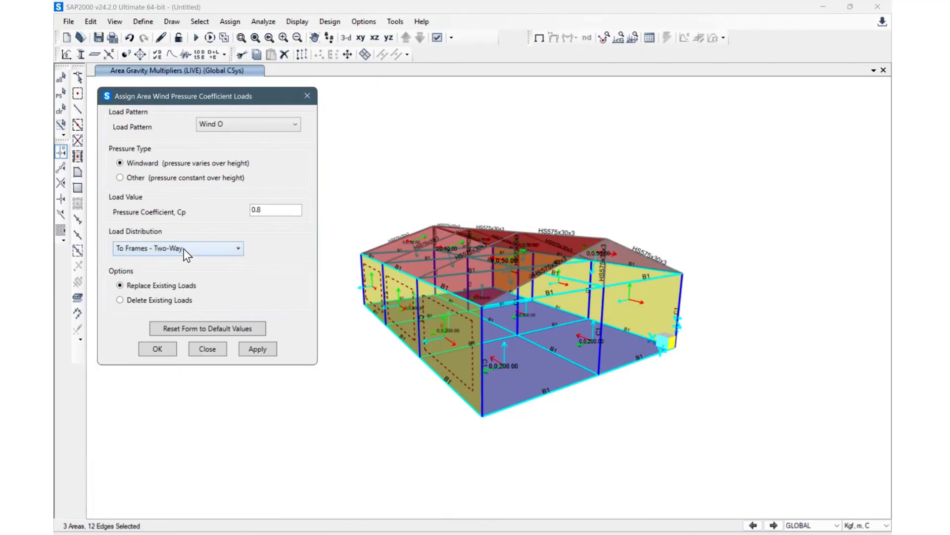
{"action": "left_click", "coordinate": [185, 250]}
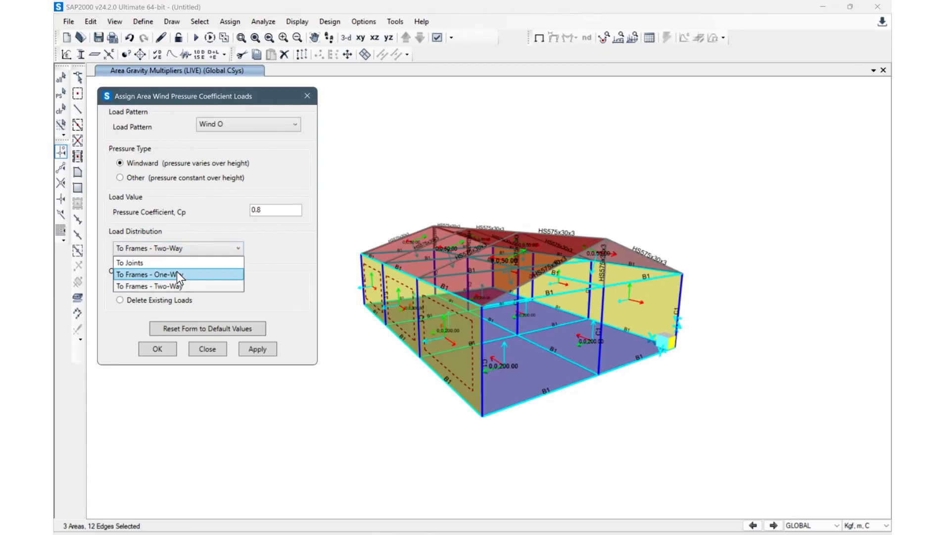
{"action": "left_click", "coordinate": [177, 271]}
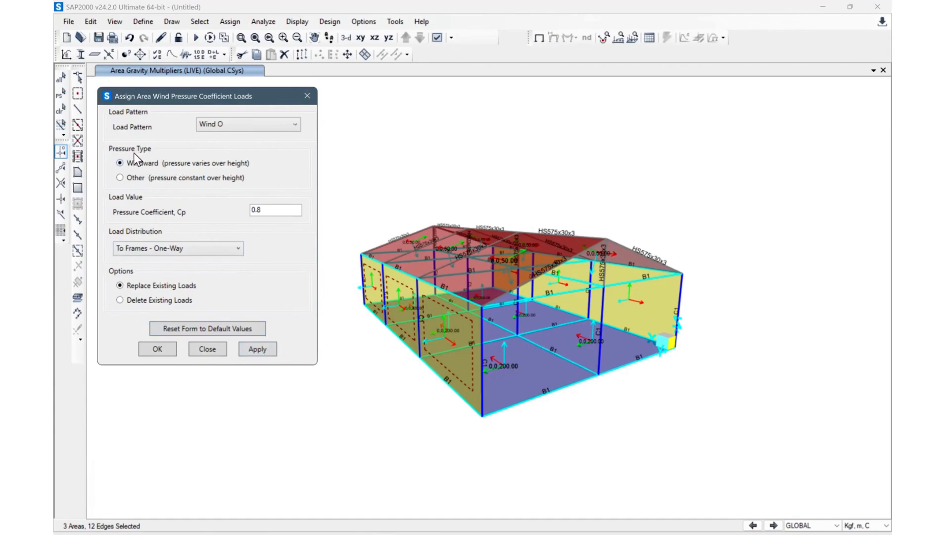
Step: Switch the pressure type to Other, set Cp to 0.5, and apply the wind pressure load
{"action": "left_click", "coordinate": [136, 177]}
{"action": "left_click", "coordinate": [280, 208]}
{"action": "key", "text": "BackSpace"}
{"action": "type", "text": "5"}
{"action": "left_click", "coordinate": [259, 349]}
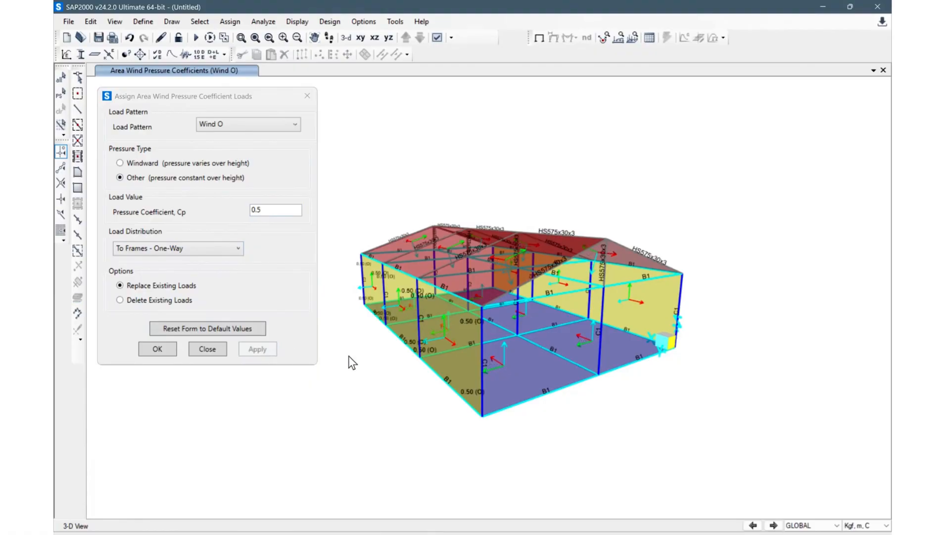
Step: Inspect the assigned wind pressure coefficients on the model from several angles
{"action": "middle_click_drag", "start_coordinate": [670, 397], "coordinate": [456, 364], "text": "shift"}
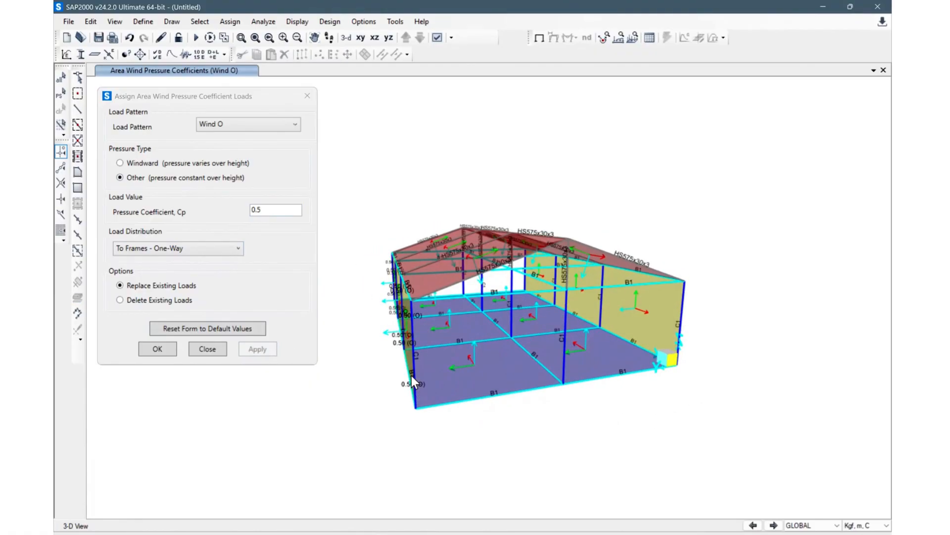
{"action": "scroll", "coordinate": [412, 376], "scroll_direction": "up", "scroll_amount": 3}
{"action": "scroll", "coordinate": [498, 394], "scroll_direction": "down", "scroll_amount": 4}
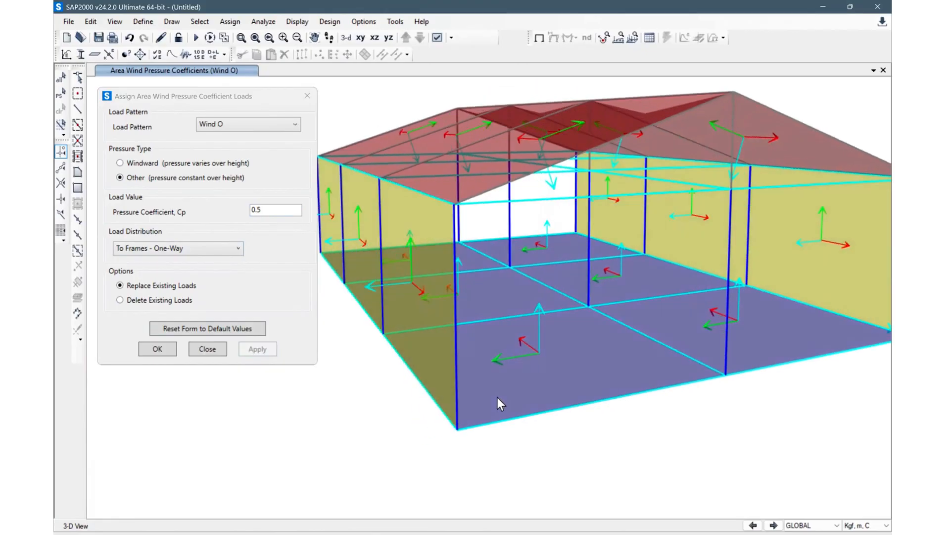
{"action": "middle_click_drag", "start_coordinate": [505, 438], "coordinate": [490, 413], "text": "shift"}
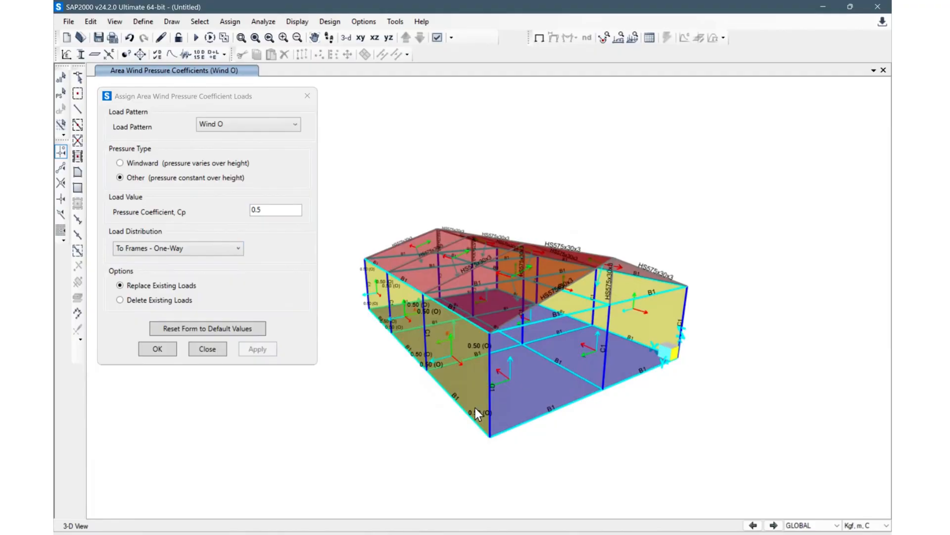
{"action": "middle_click_drag", "start_coordinate": [416, 410], "coordinate": [534, 369], "text": "shift"}
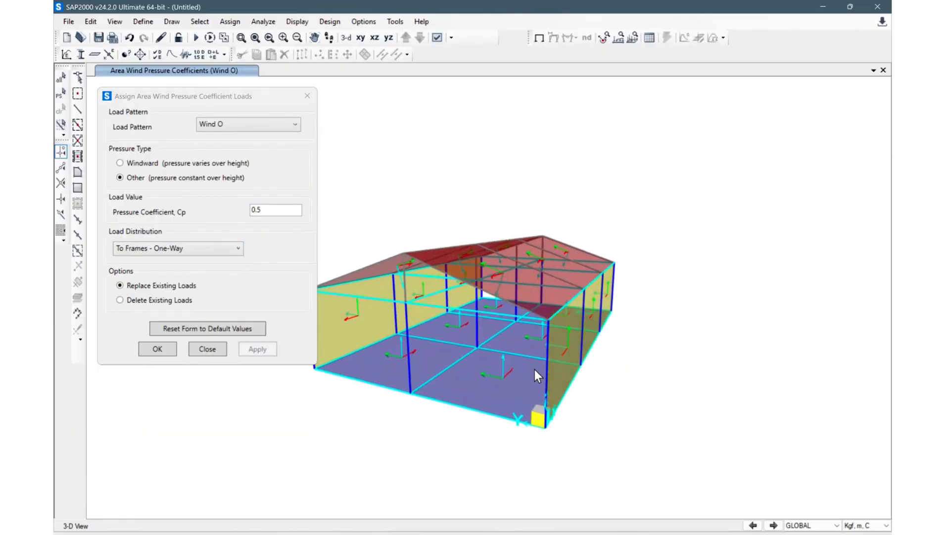
Step: Select the three wall panels at the right end and apply a Windward pressure with Cp 0.8
{"action": "left_click", "coordinate": [568, 339]}
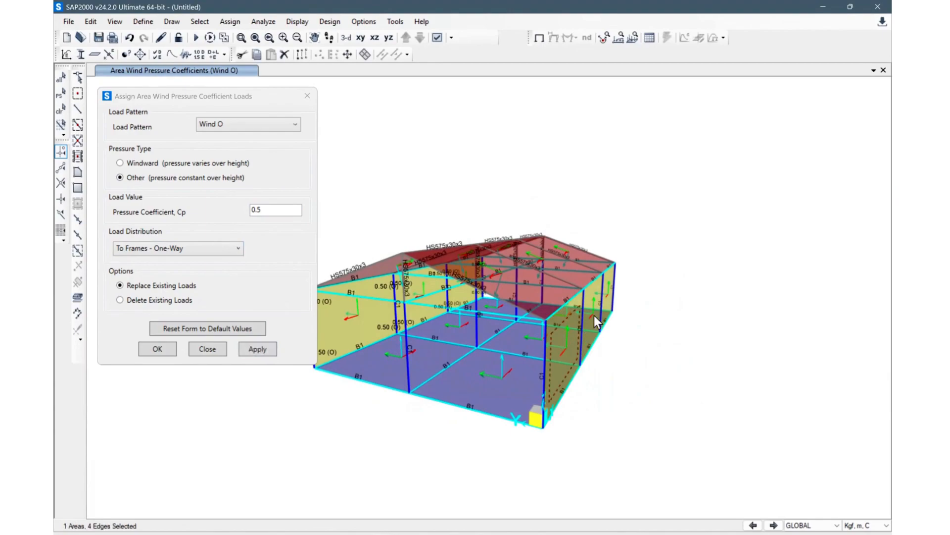
{"action": "left_click", "coordinate": [592, 302]}
{"action": "left_click", "coordinate": [610, 282]}
{"action": "left_click", "coordinate": [274, 206]}
{"action": "key", "text": "BackSpace"}
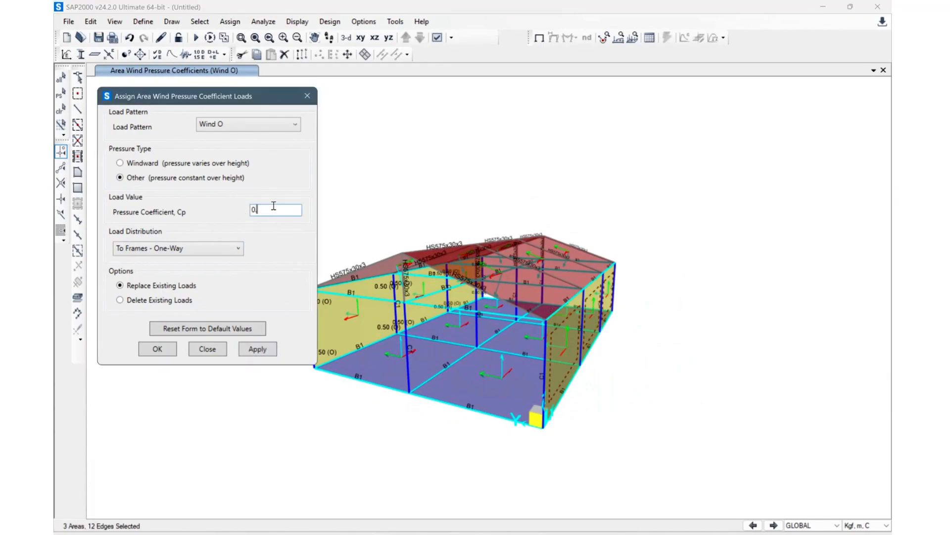
{"action": "type", "text": "8"}
{"action": "left_click", "coordinate": [203, 166]}
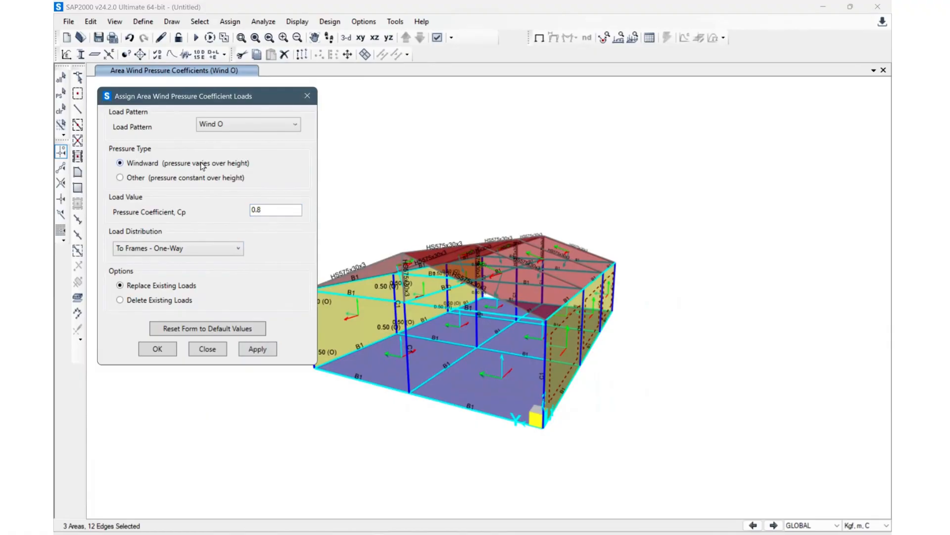
{"action": "left_click", "coordinate": [257, 349]}
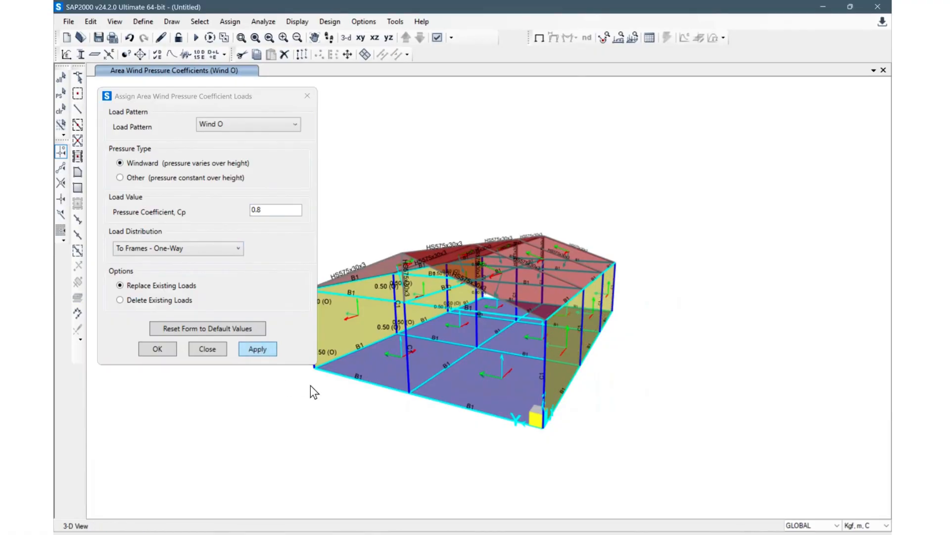
Step: Select two roof panels and apply the Windward pressure load with Cp 0.8 to them
{"action": "middle_click_drag", "start_coordinate": [395, 424], "coordinate": [577, 305], "text": "shift"}
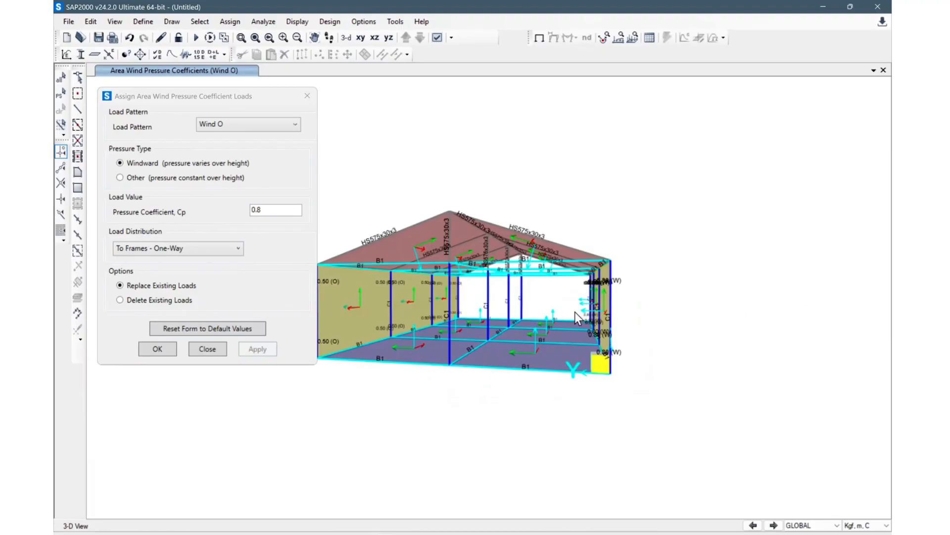
{"action": "middle_click_drag", "start_coordinate": [473, 407], "coordinate": [747, 414], "text": "shift"}
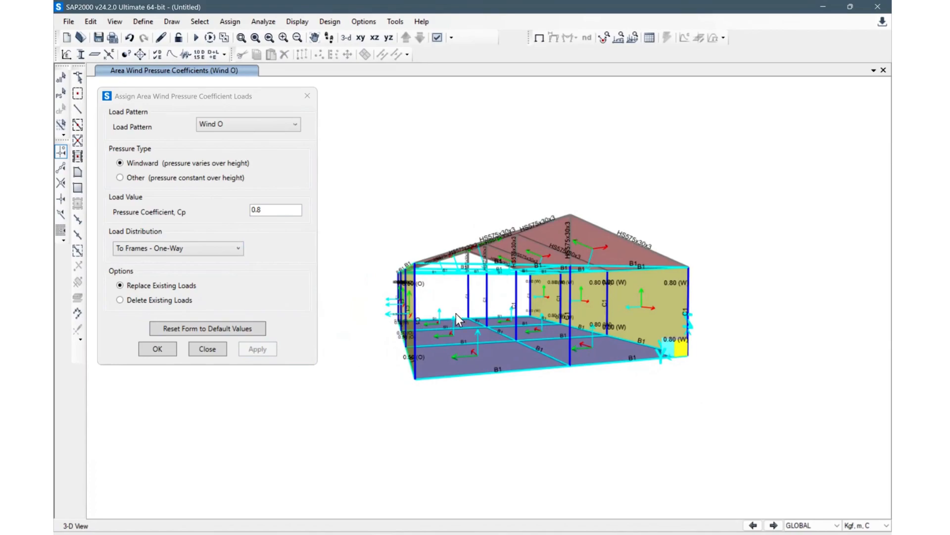
{"action": "middle_click_drag", "start_coordinate": [480, 417], "coordinate": [370, 334], "text": "shift"}
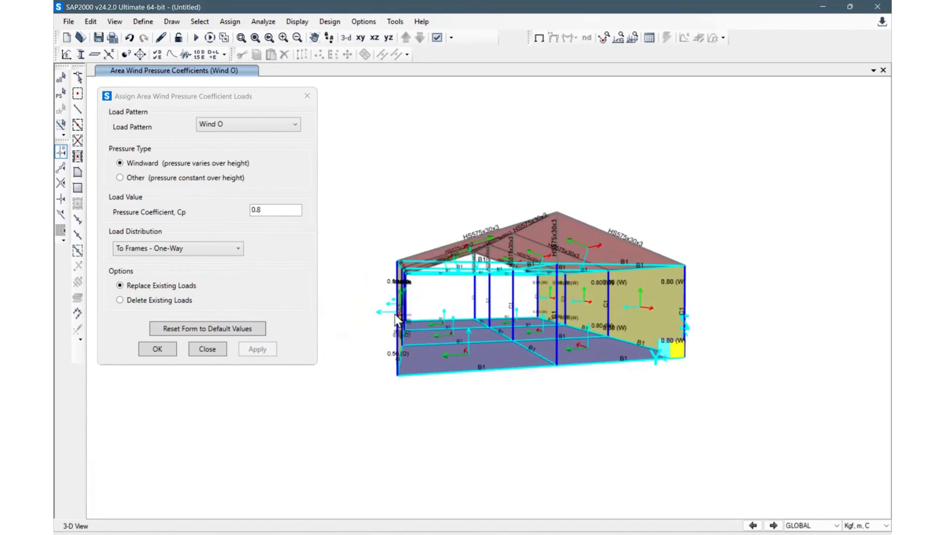
{"action": "left_click", "coordinate": [253, 209]}
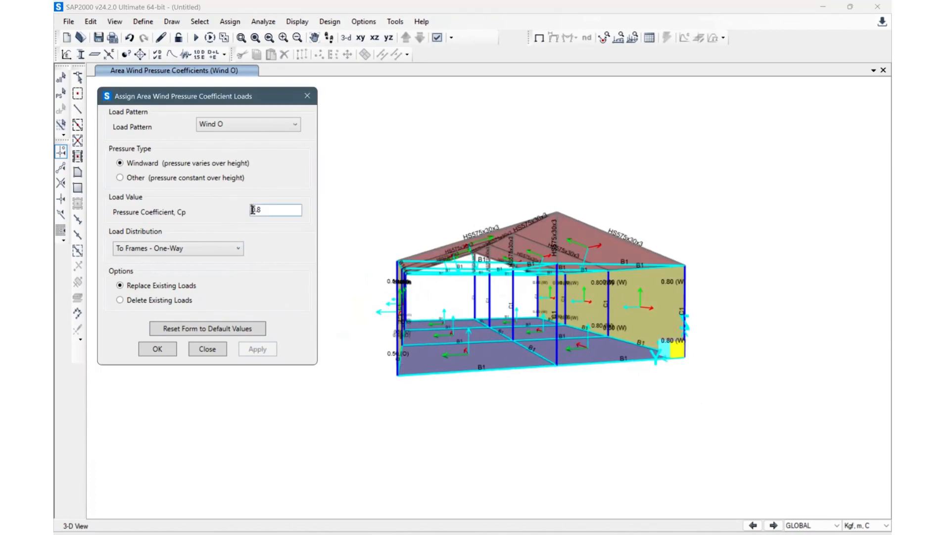
{"action": "left_click", "coordinate": [609, 349]}
{"action": "middle_click_drag", "start_coordinate": [556, 357], "coordinate": [586, 263], "text": "shift"}
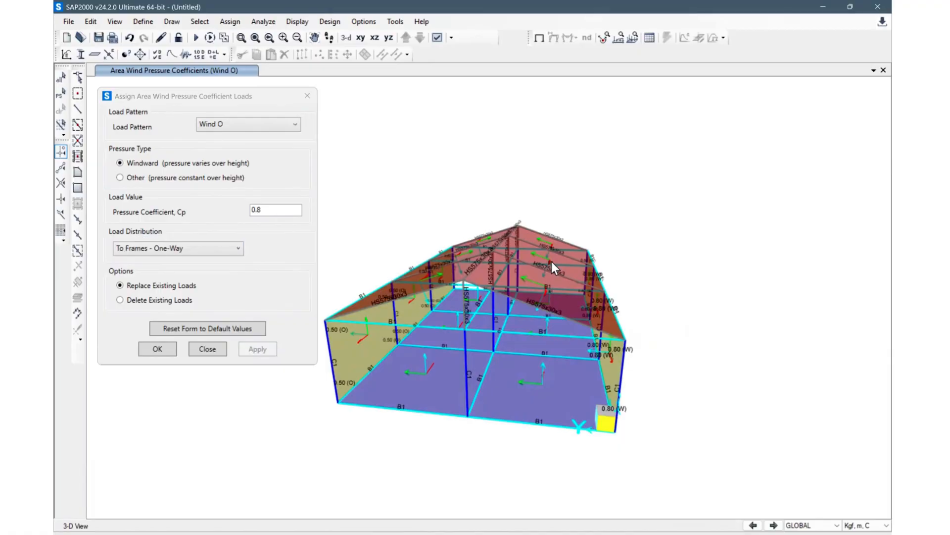
{"action": "left_click", "coordinate": [572, 251]}
{"action": "left_click", "coordinate": [564, 285]}
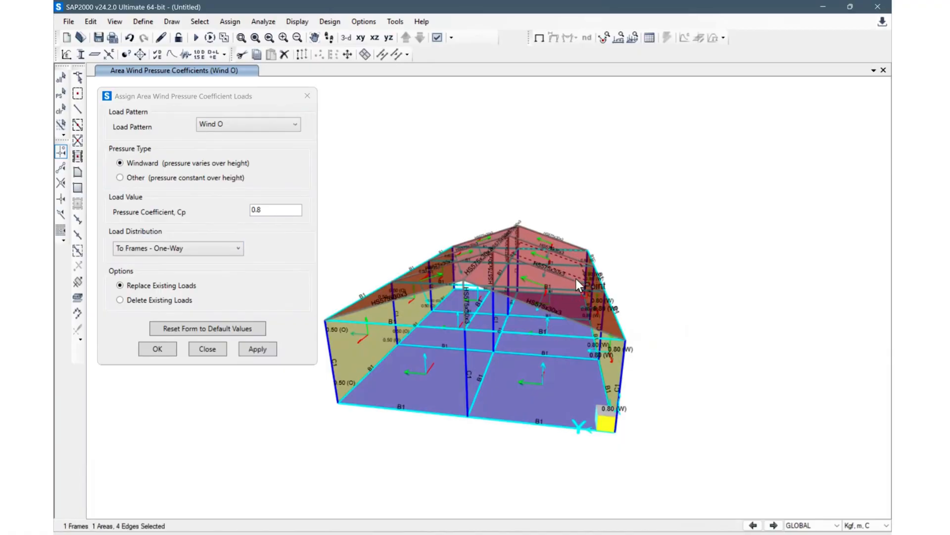
{"action": "left_click", "coordinate": [572, 250]}
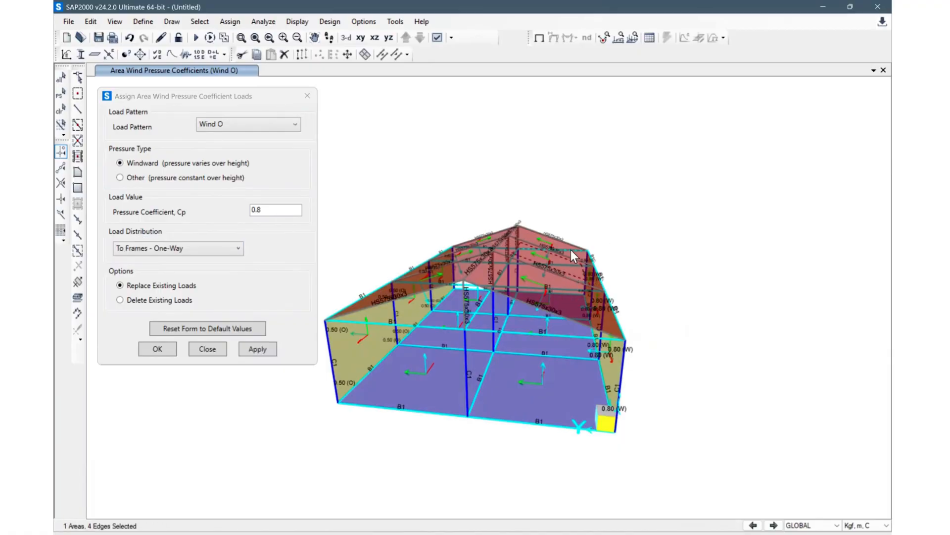
{"action": "left_click", "coordinate": [562, 298]}
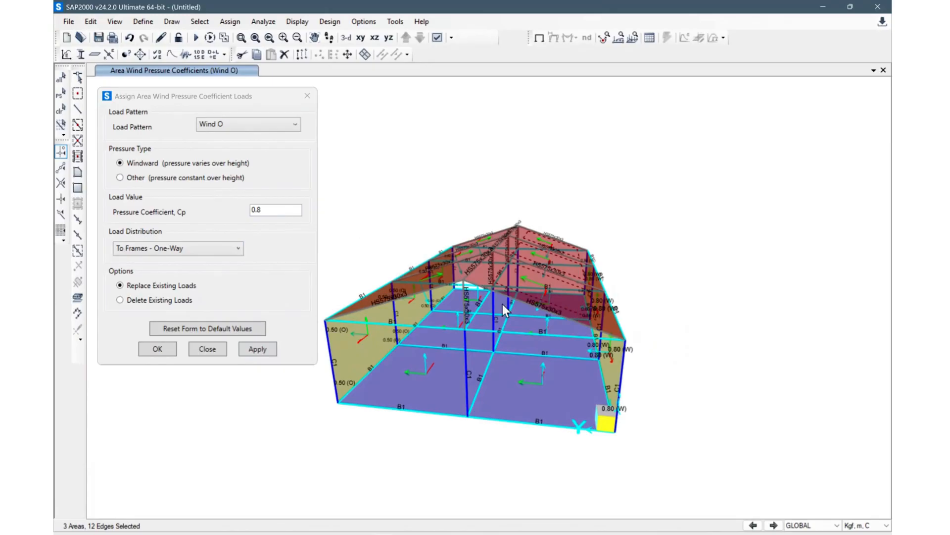
{"action": "left_click", "coordinate": [257, 349]}
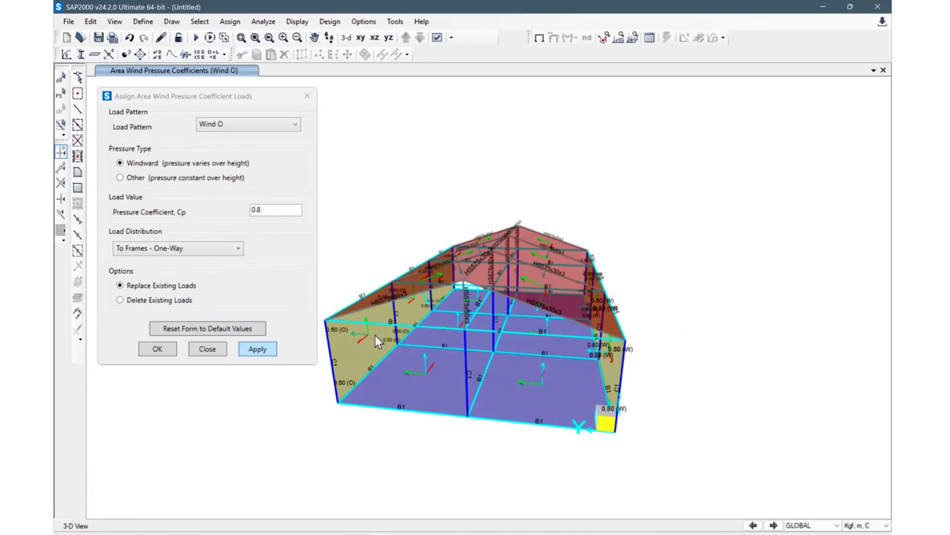
Step: Select three roof panels, apply an Other-type pressure with Cp -0.5, and close the wind pressure dialog
{"action": "middle_click_drag", "start_coordinate": [525, 419], "coordinate": [462, 319], "text": "shift"}
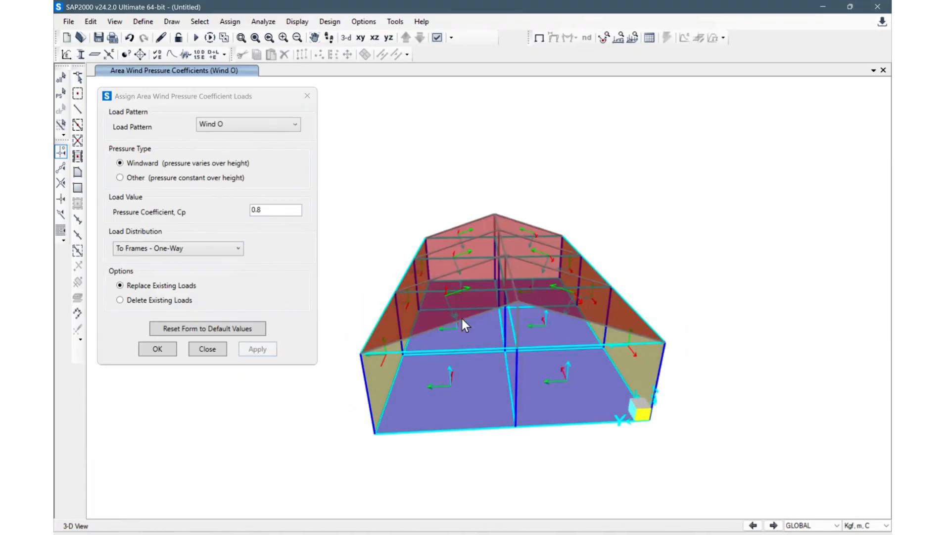
{"action": "left_click", "coordinate": [478, 260]}
{"action": "left_click", "coordinate": [482, 221]}
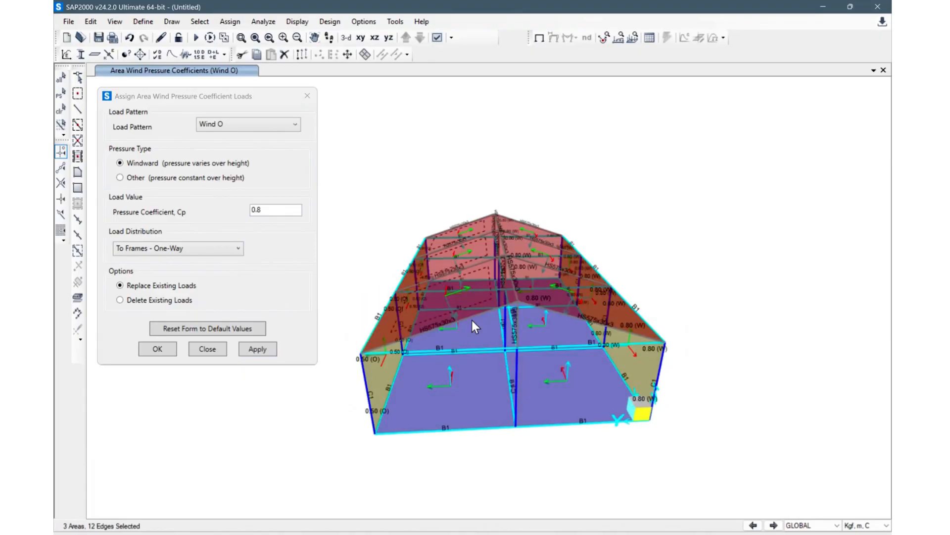
{"action": "middle_click_drag", "start_coordinate": [486, 357], "coordinate": [435, 258], "text": "shift"}
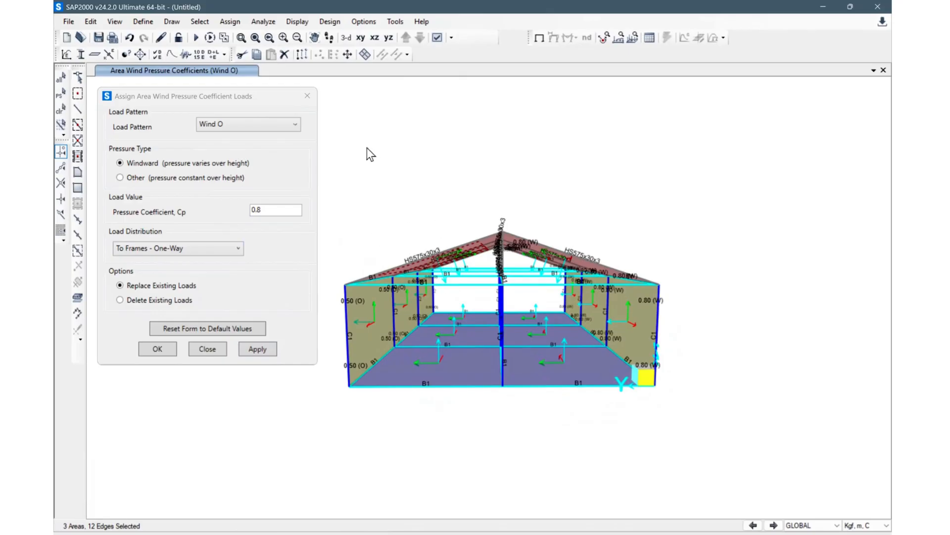
{"action": "left_click", "coordinate": [291, 205]}
{"action": "key", "text": "BackSpace"}
{"action": "type", "text": "4"}
{"action": "key", "text": "BackSpace"}
{"action": "key", "text": "BackSpace"}
{"action": "type", "text": "-"}
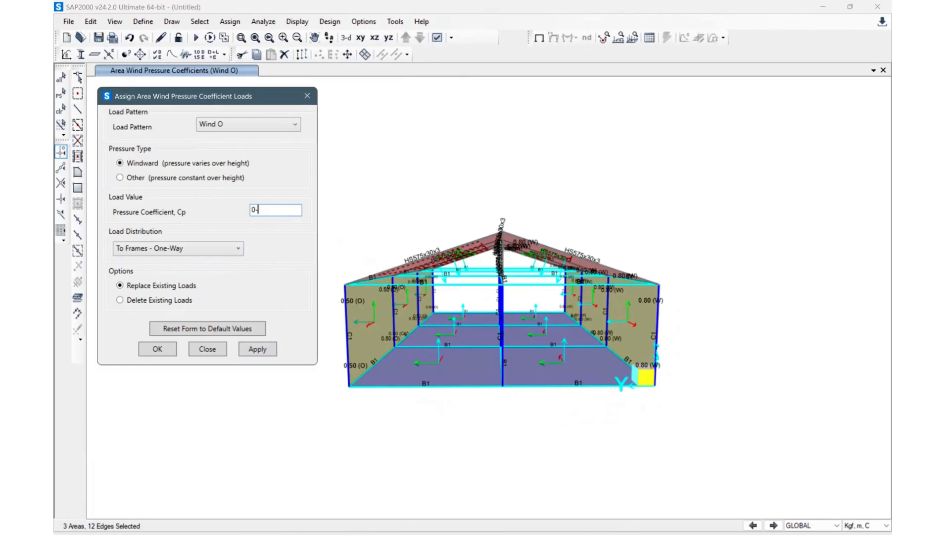
{"action": "type", "text": "0.5"}
{"action": "key", "text": "BackSpace"}
{"action": "key", "text": "BackSpace"}
{"action": "key", "text": "BackSpace"}
{"action": "key", "text": "BackSpace"}
{"action": "key", "text": "BackSpace"}
{"action": "type", "text": "0"}
{"action": "key", "text": "BackSpace"}
{"action": "type", "text": "-0.5"}
{"action": "left_click", "coordinate": [196, 182]}
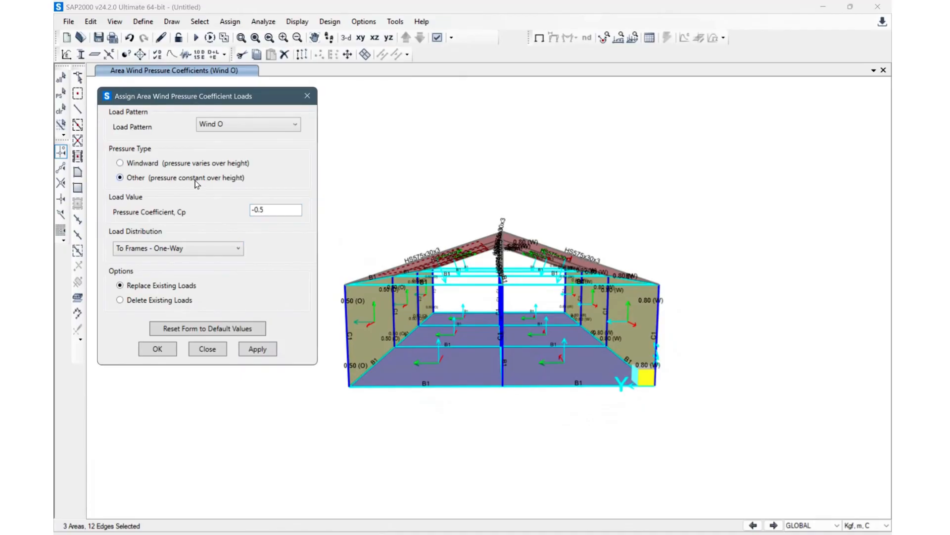
{"action": "left_click", "coordinate": [259, 347]}
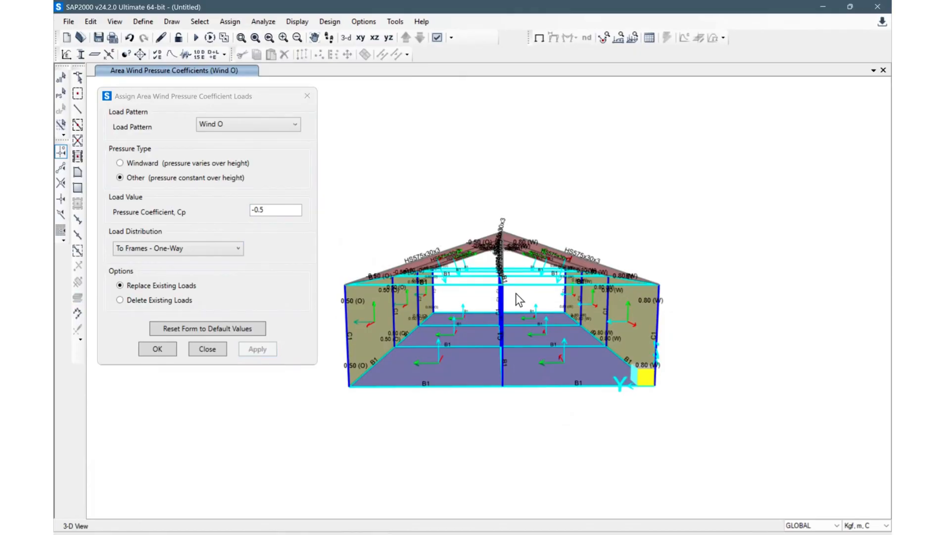
{"action": "middle_click_drag", "start_coordinate": [493, 418], "coordinate": [517, 431]}
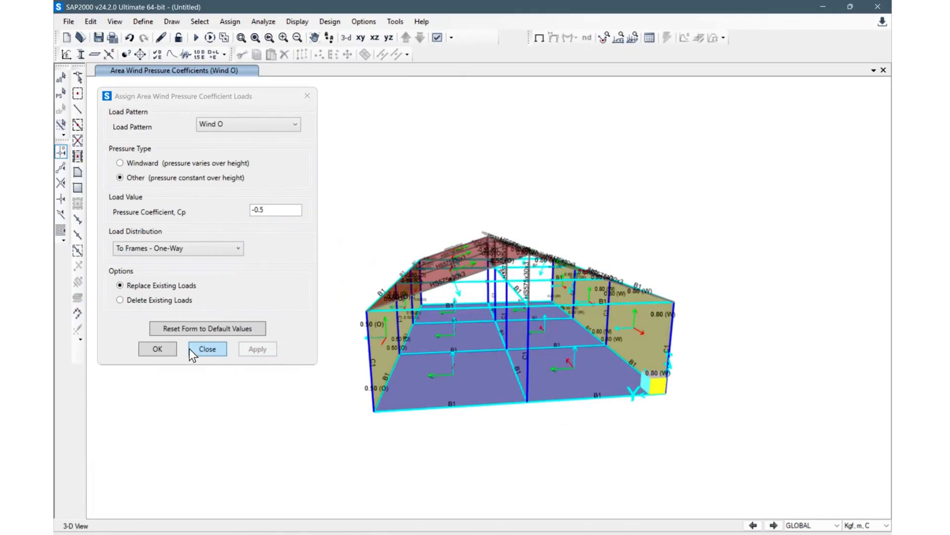
{"action": "left_click", "coordinate": [173, 347]}
Step: Examine the wind pressure coefficient labels on the walls and roof around the model
{"action": "middle_click_drag", "start_coordinate": [669, 177], "coordinate": [544, 210]}
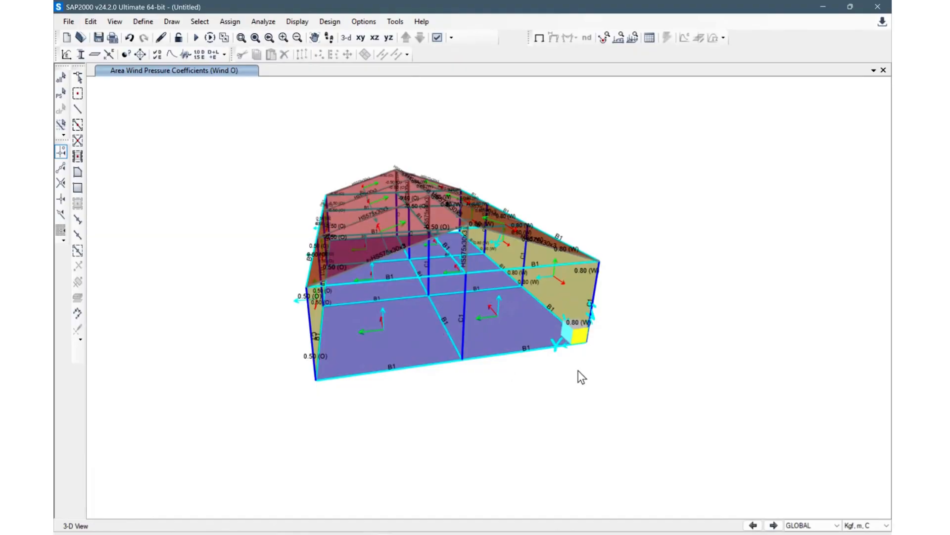
{"action": "middle_click_drag", "start_coordinate": [642, 376], "coordinate": [685, 397]}
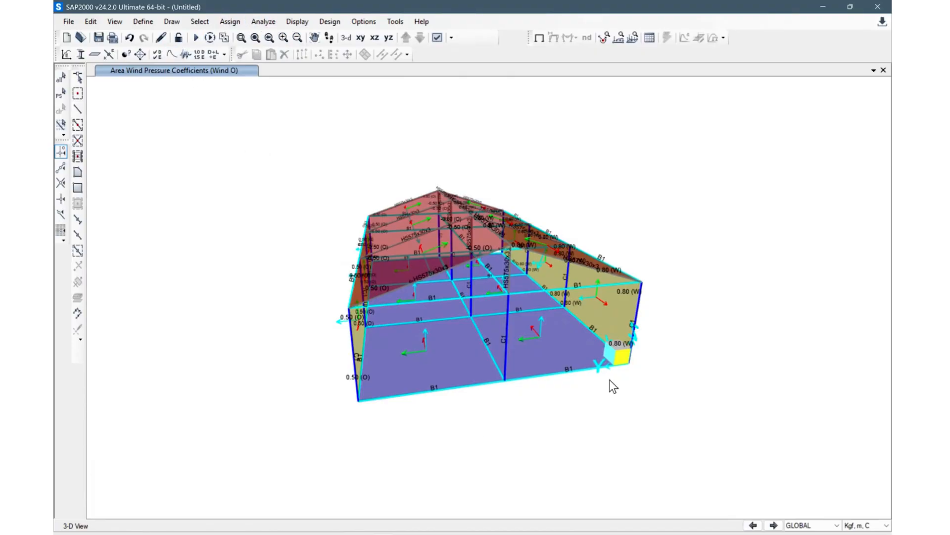
{"action": "middle_click_drag", "start_coordinate": [684, 382], "coordinate": [636, 360], "text": "shift"}
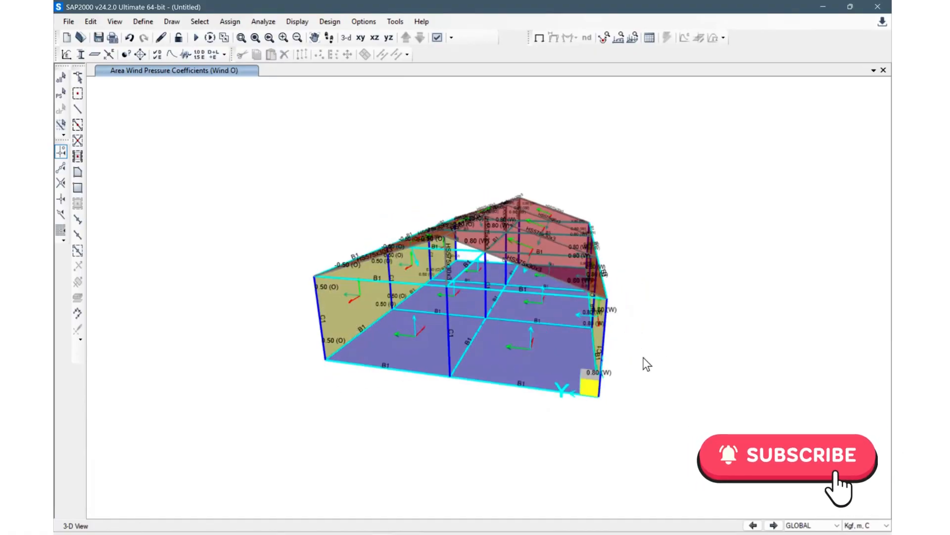